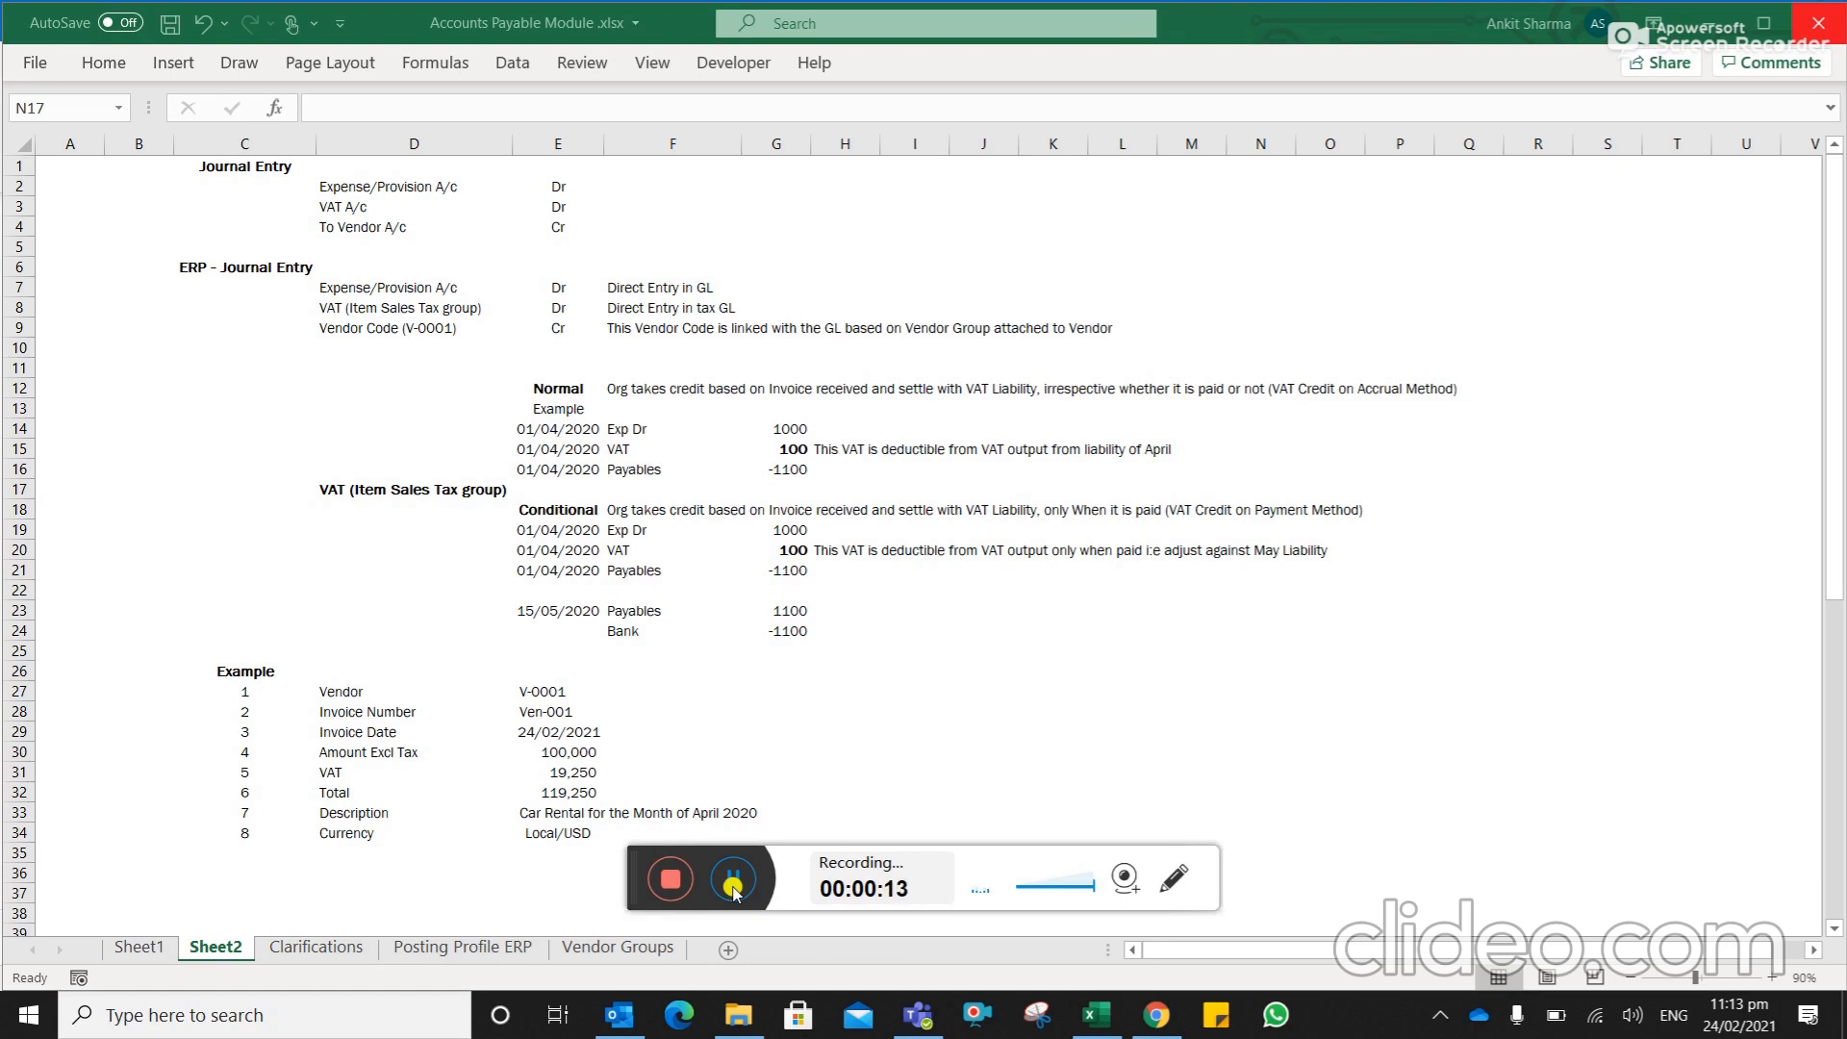
Review the accounts in the Journal Entry block and the VAT and vendor code lines of the ERP journal entry
{"action": "left_click", "coordinate": [358, 186]}
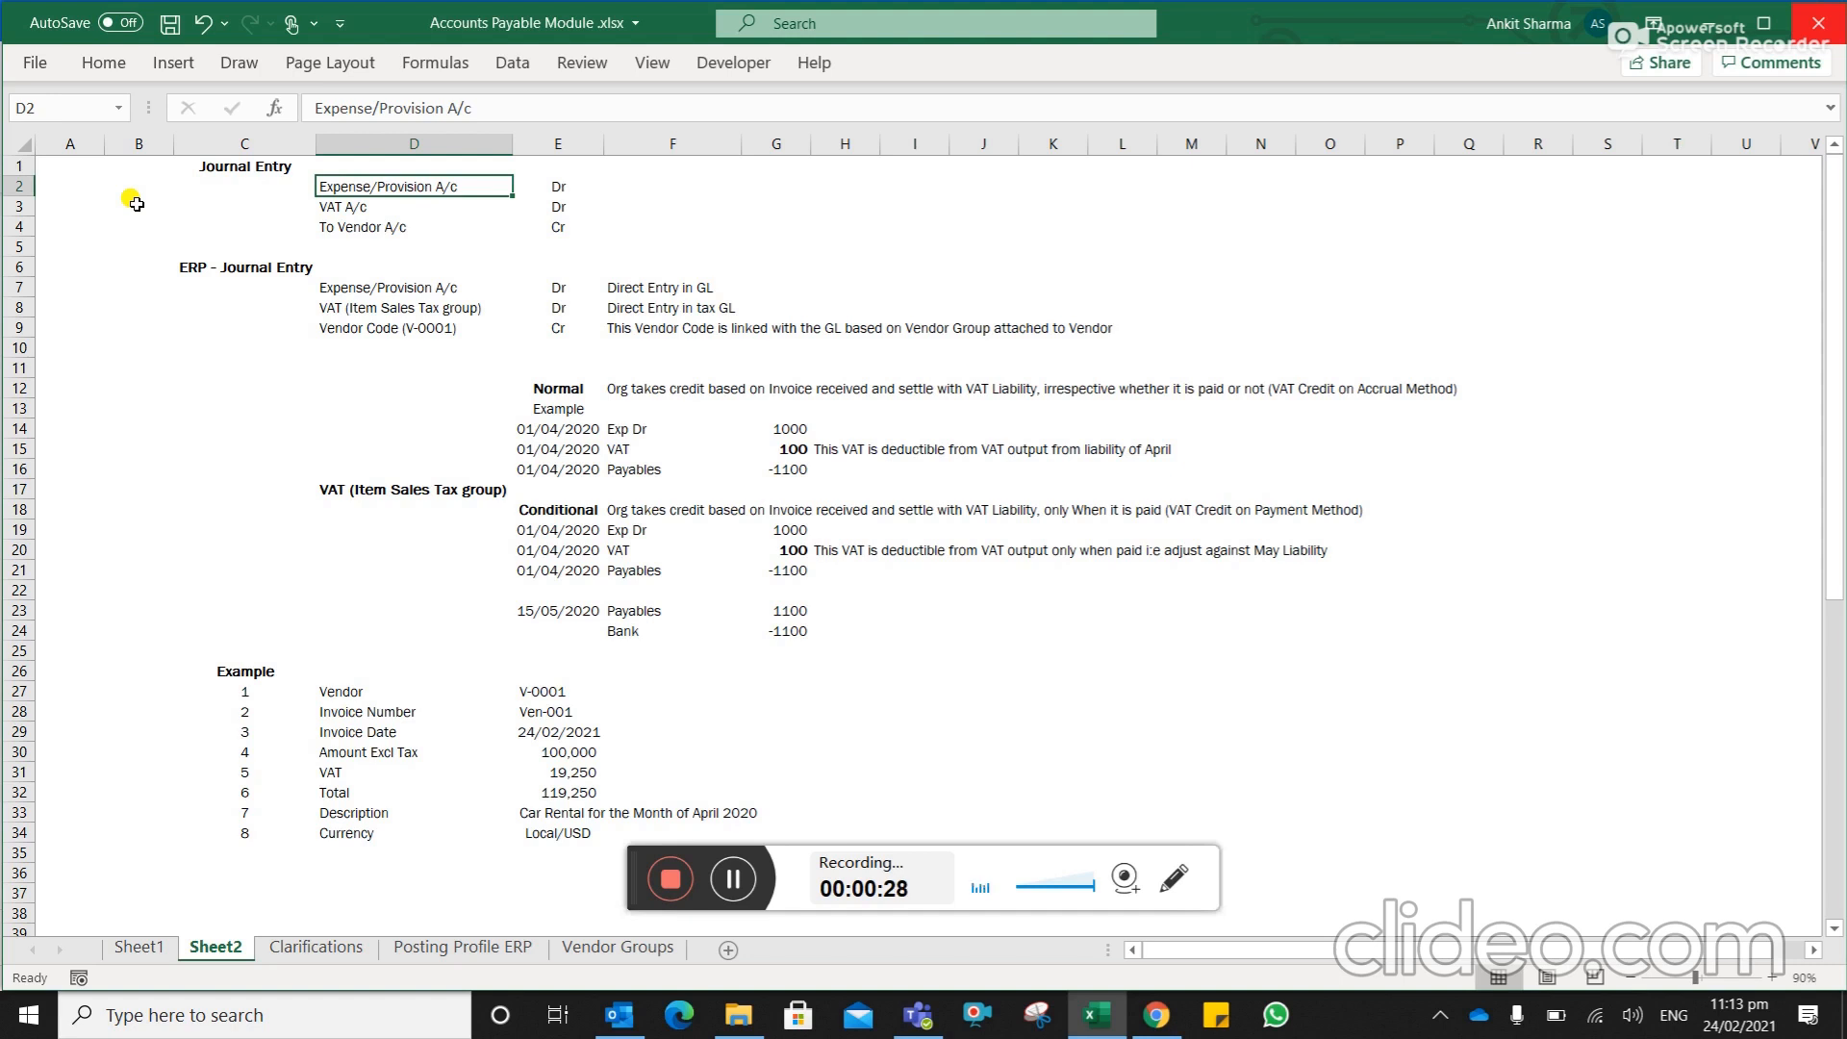
{"action": "key", "text": "Down"}
{"action": "key", "text": "Down"}
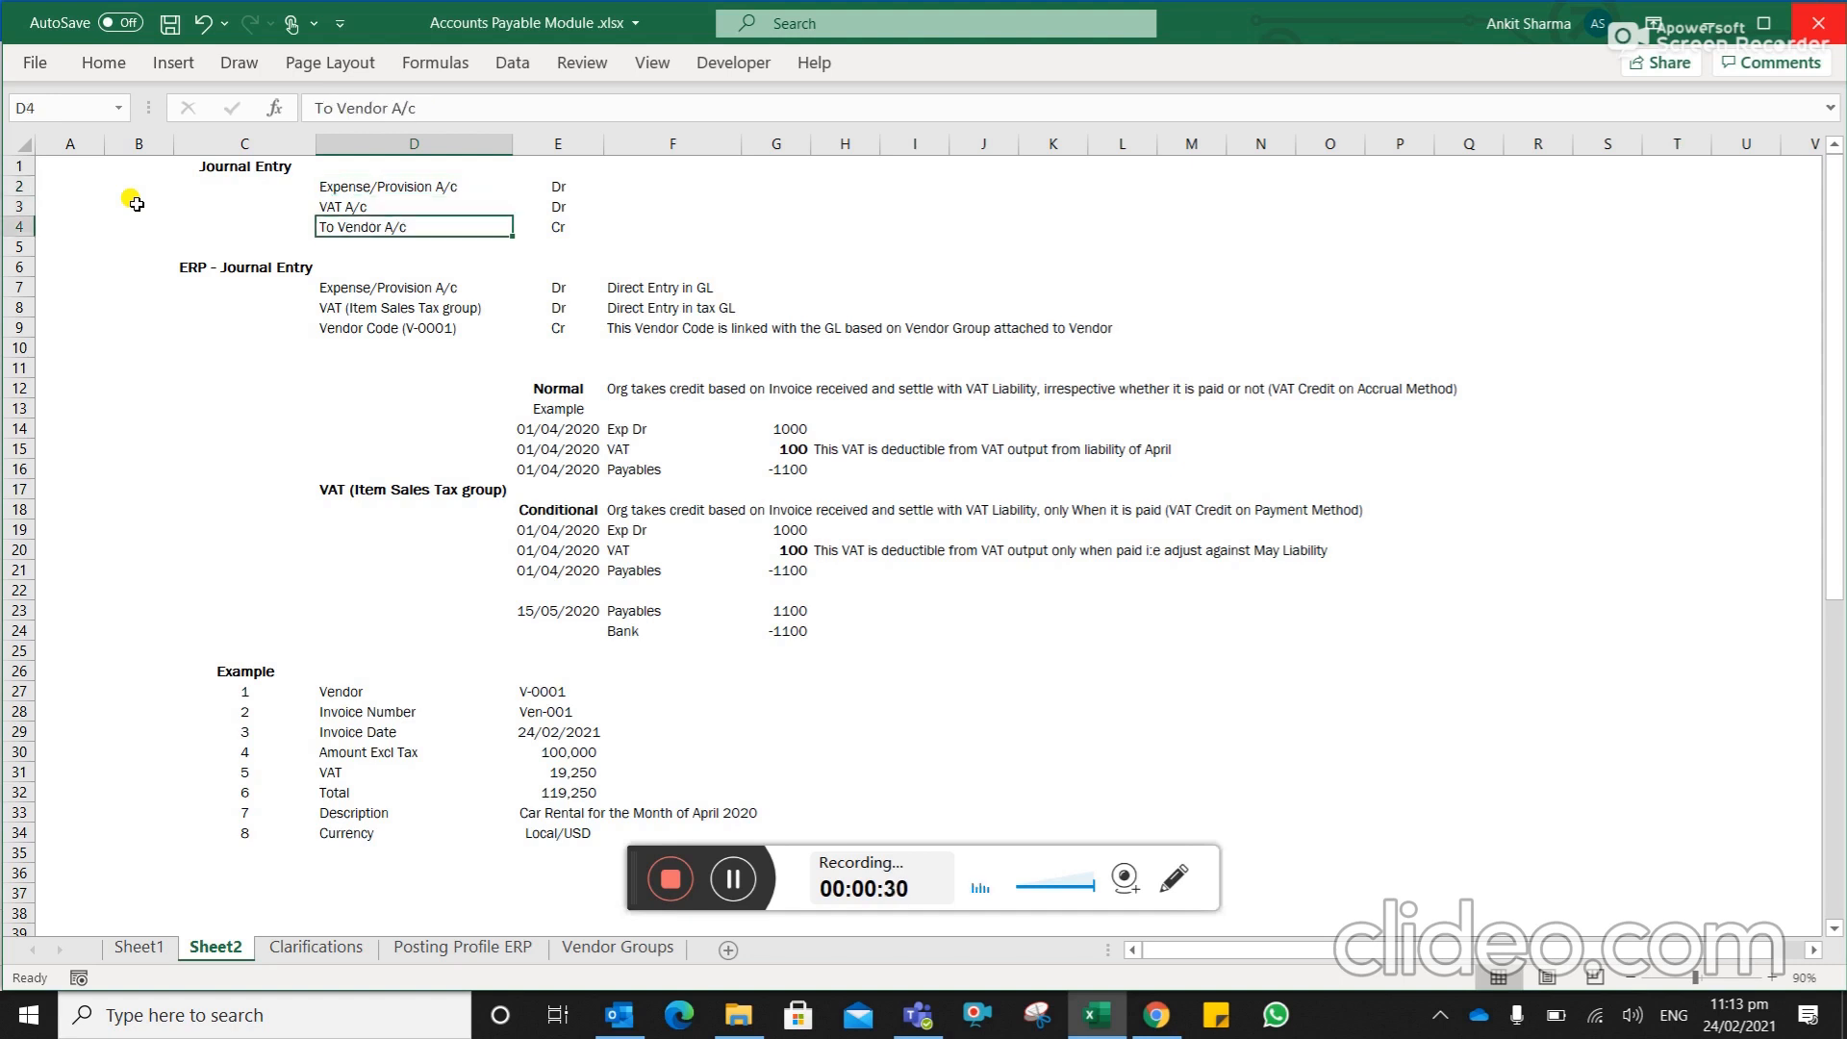
{"action": "left_click", "coordinate": [752, 886]}
{"action": "left_click", "coordinate": [752, 886]}
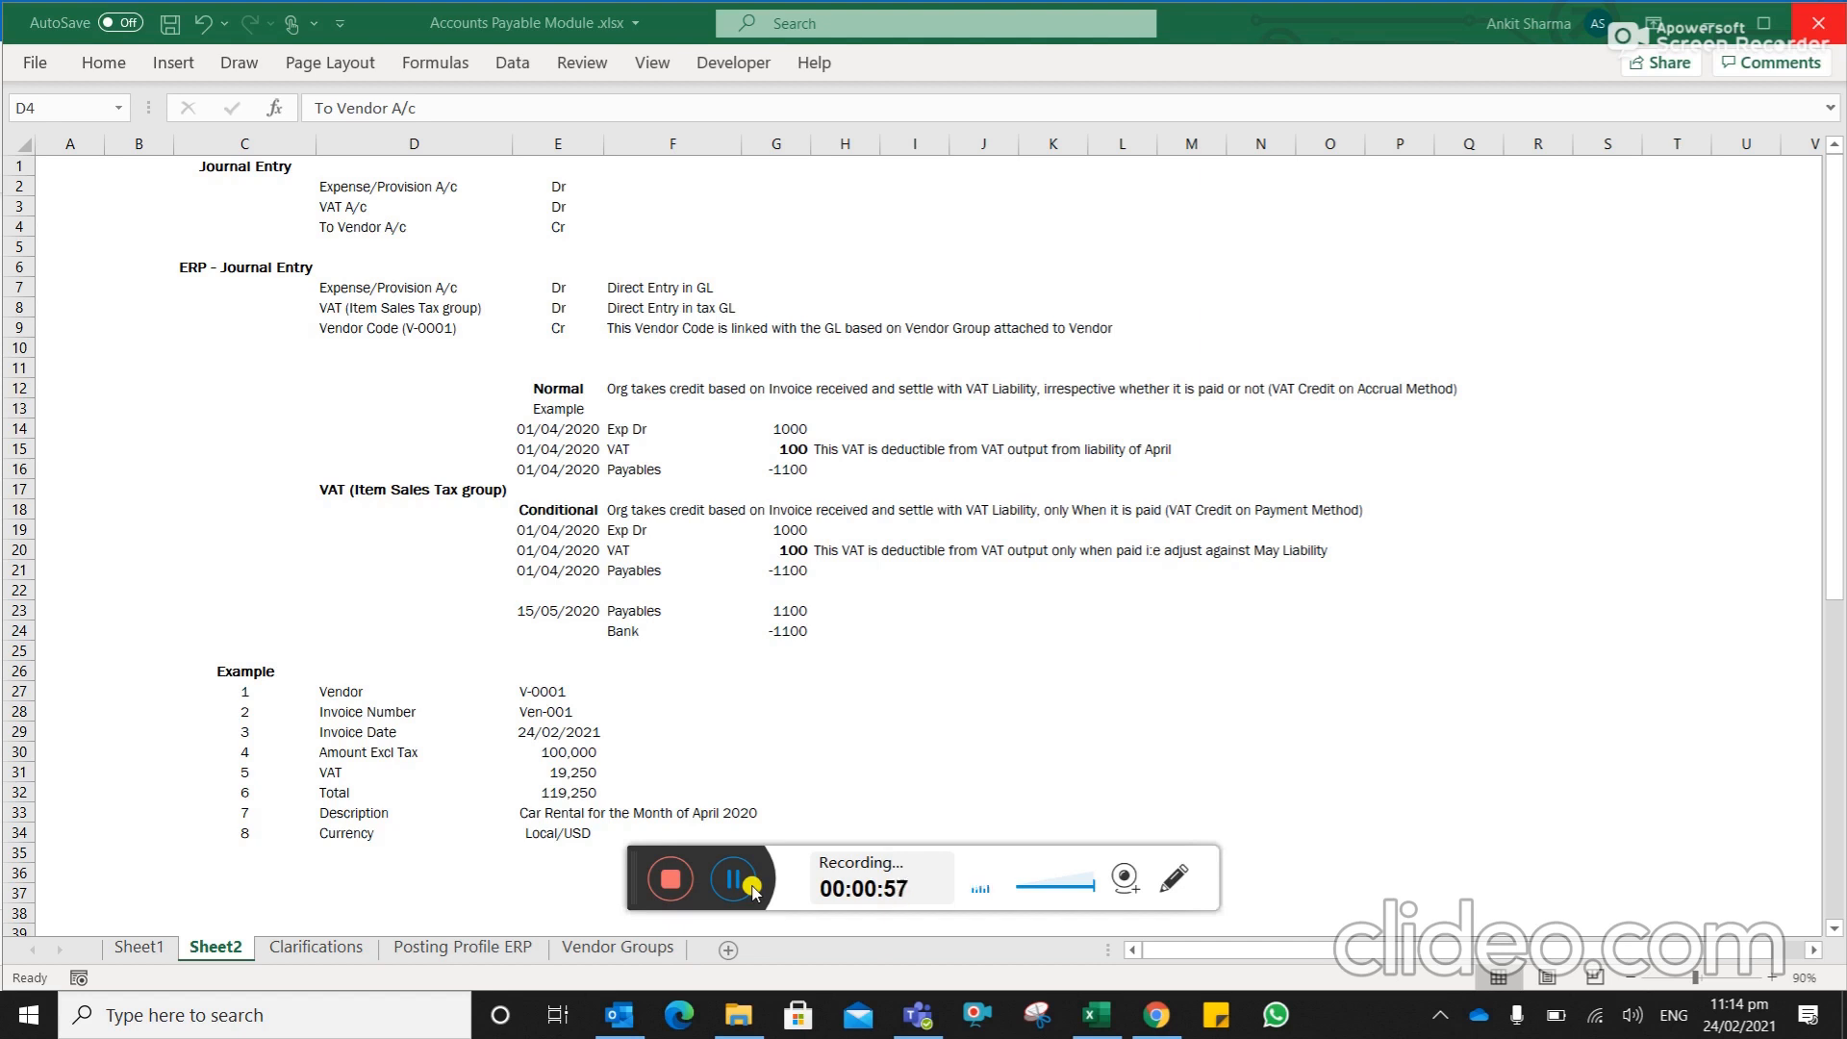
{"action": "left_click", "coordinate": [325, 313]}
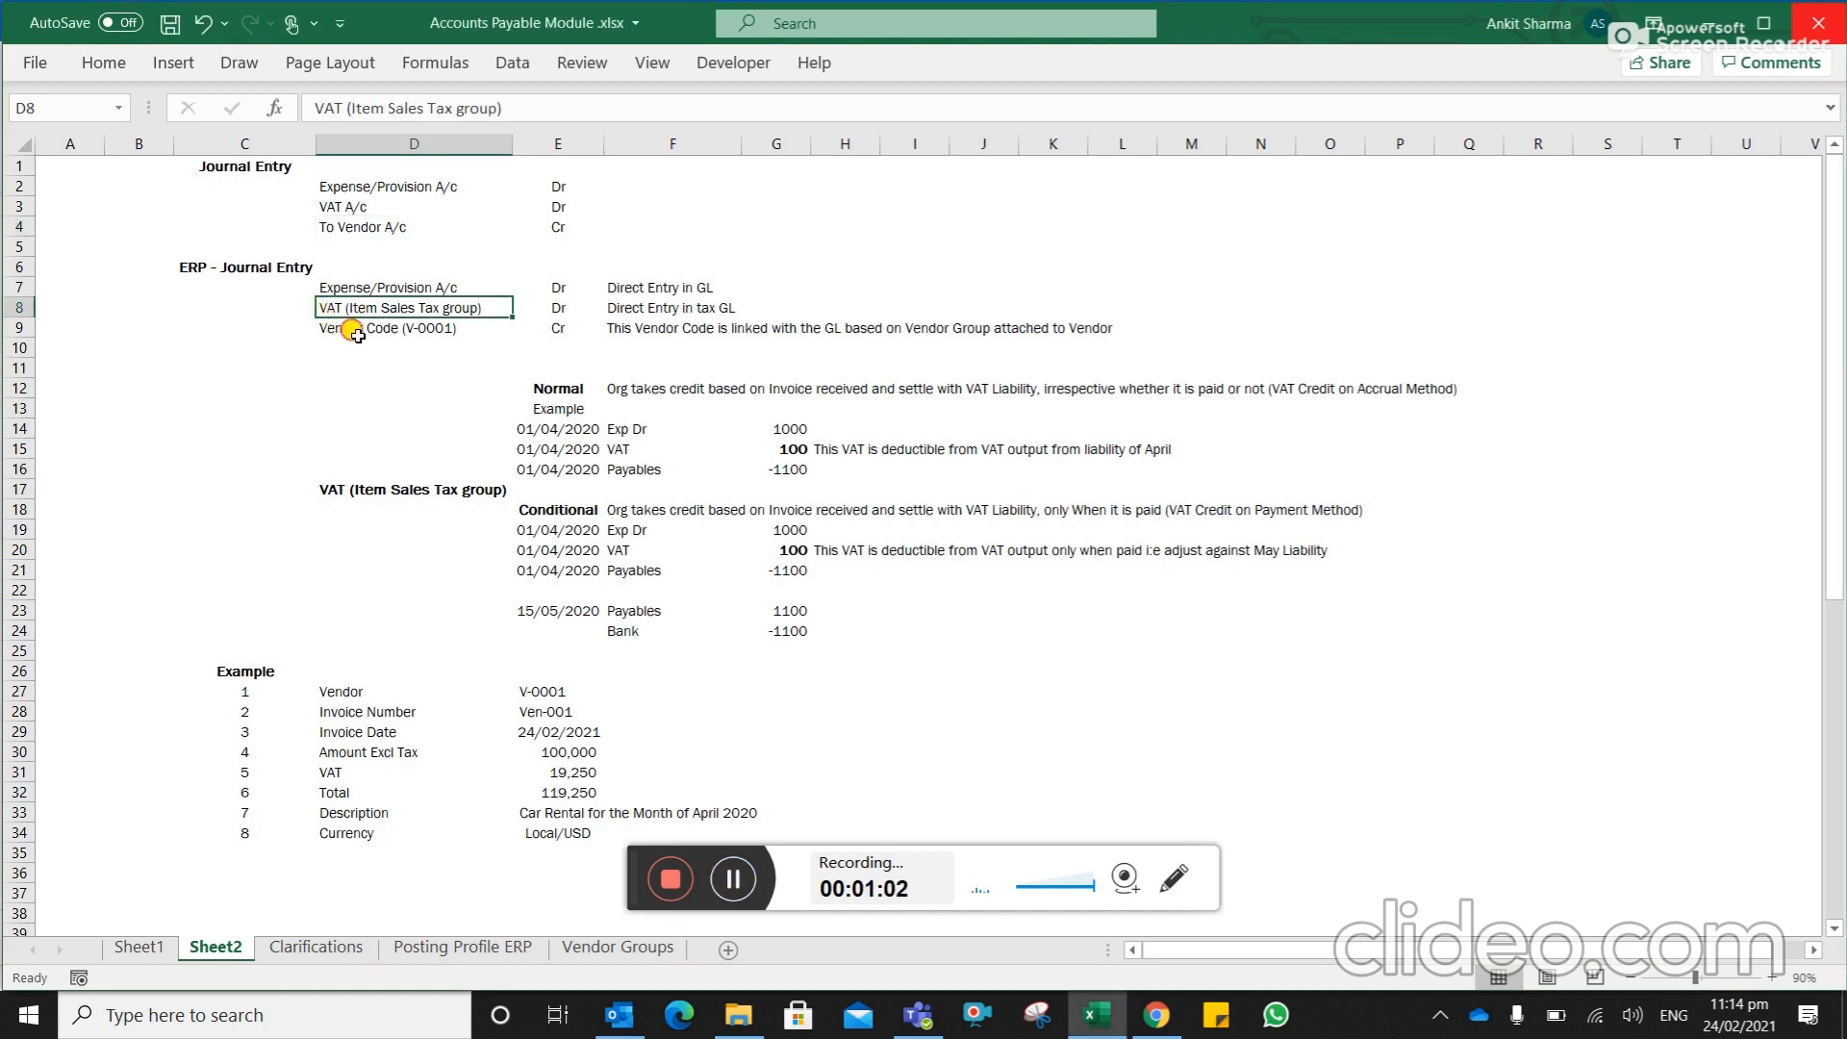
{"action": "left_click", "coordinate": [354, 333]}
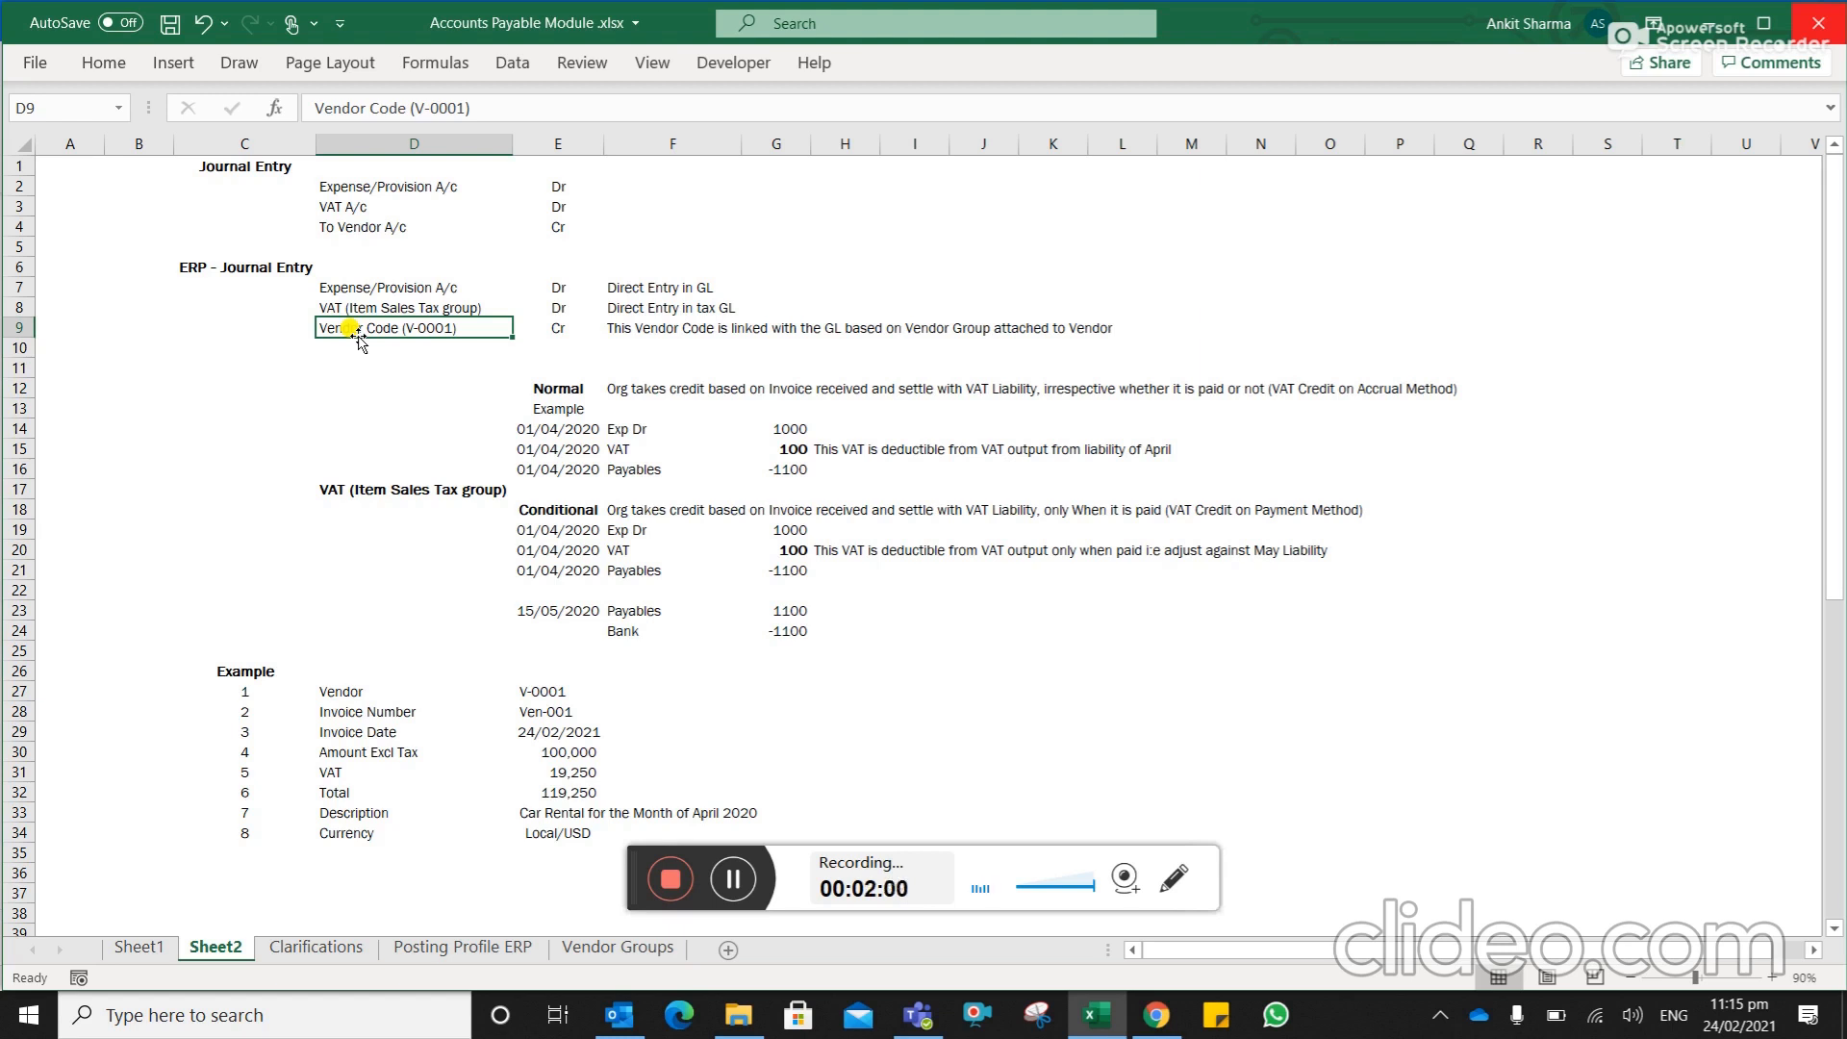
Examine the Normal VAT example, following its dates, accounts, VAT amount and the note on when the VAT is deductible
{"action": "left_click", "coordinate": [565, 509]}
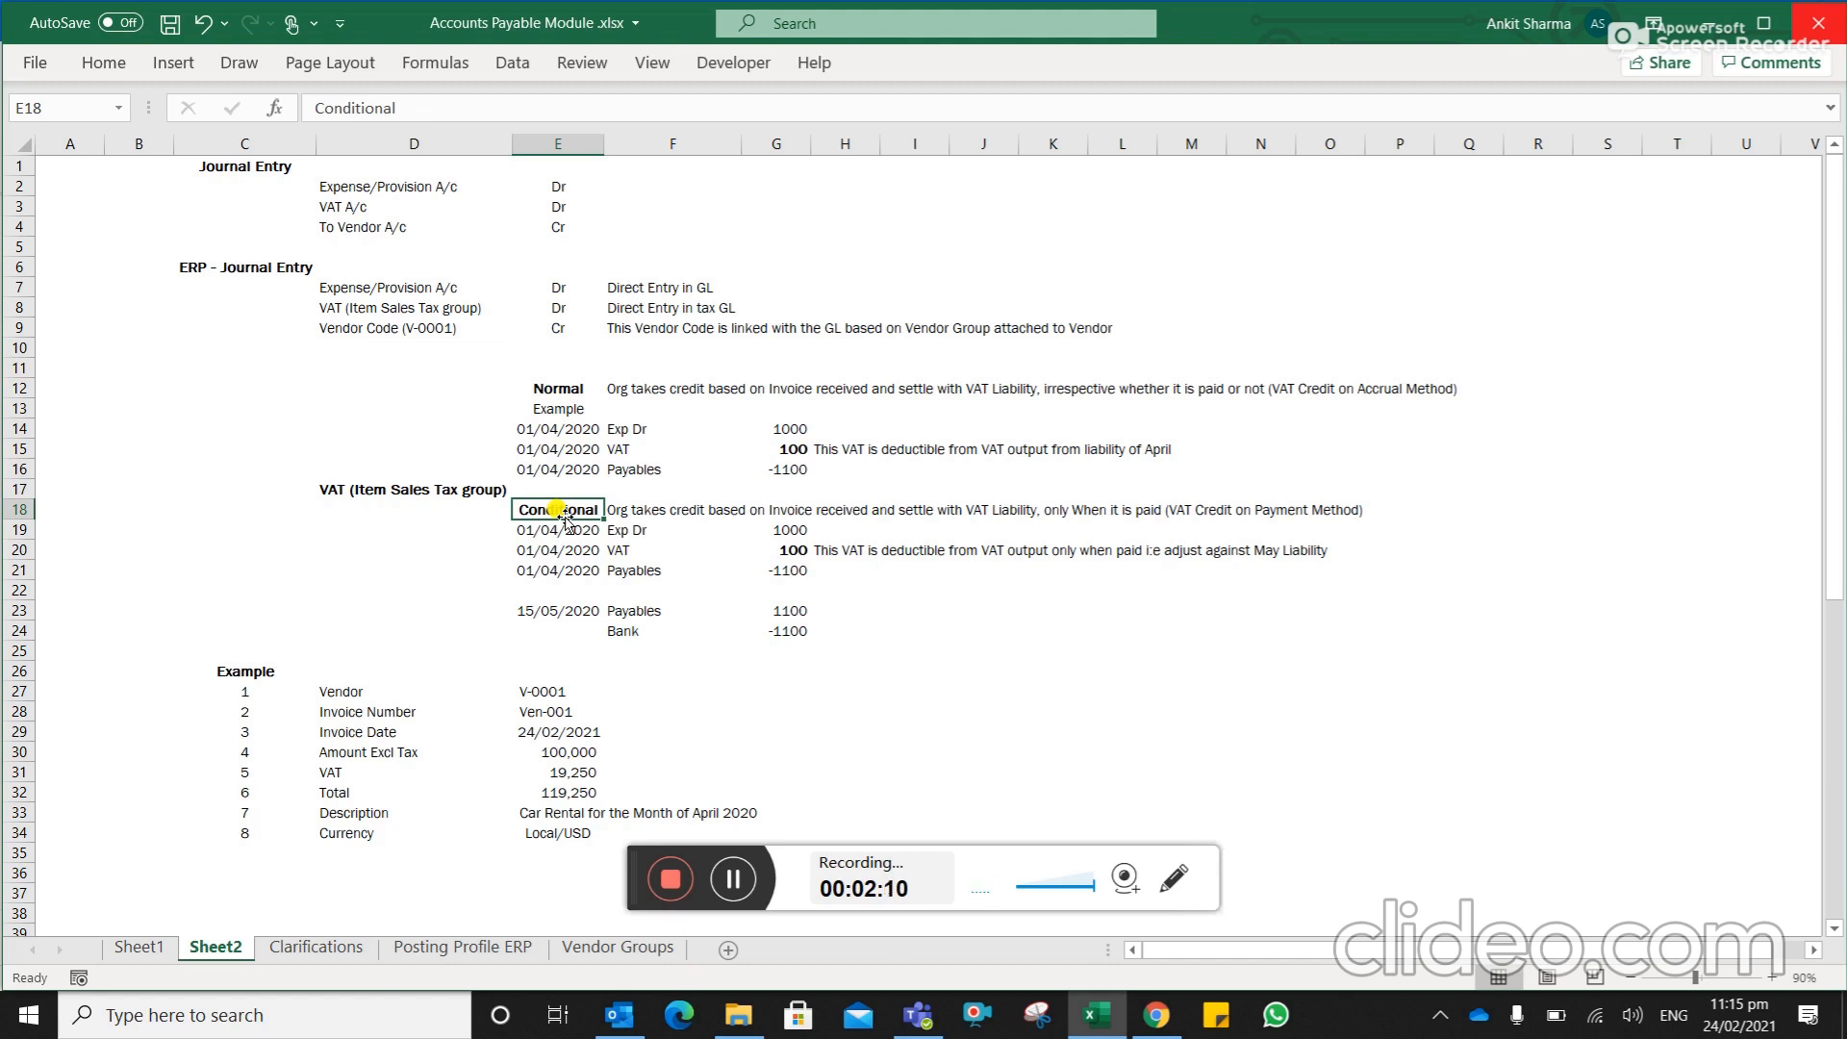
{"action": "left_click", "coordinate": [567, 404]}
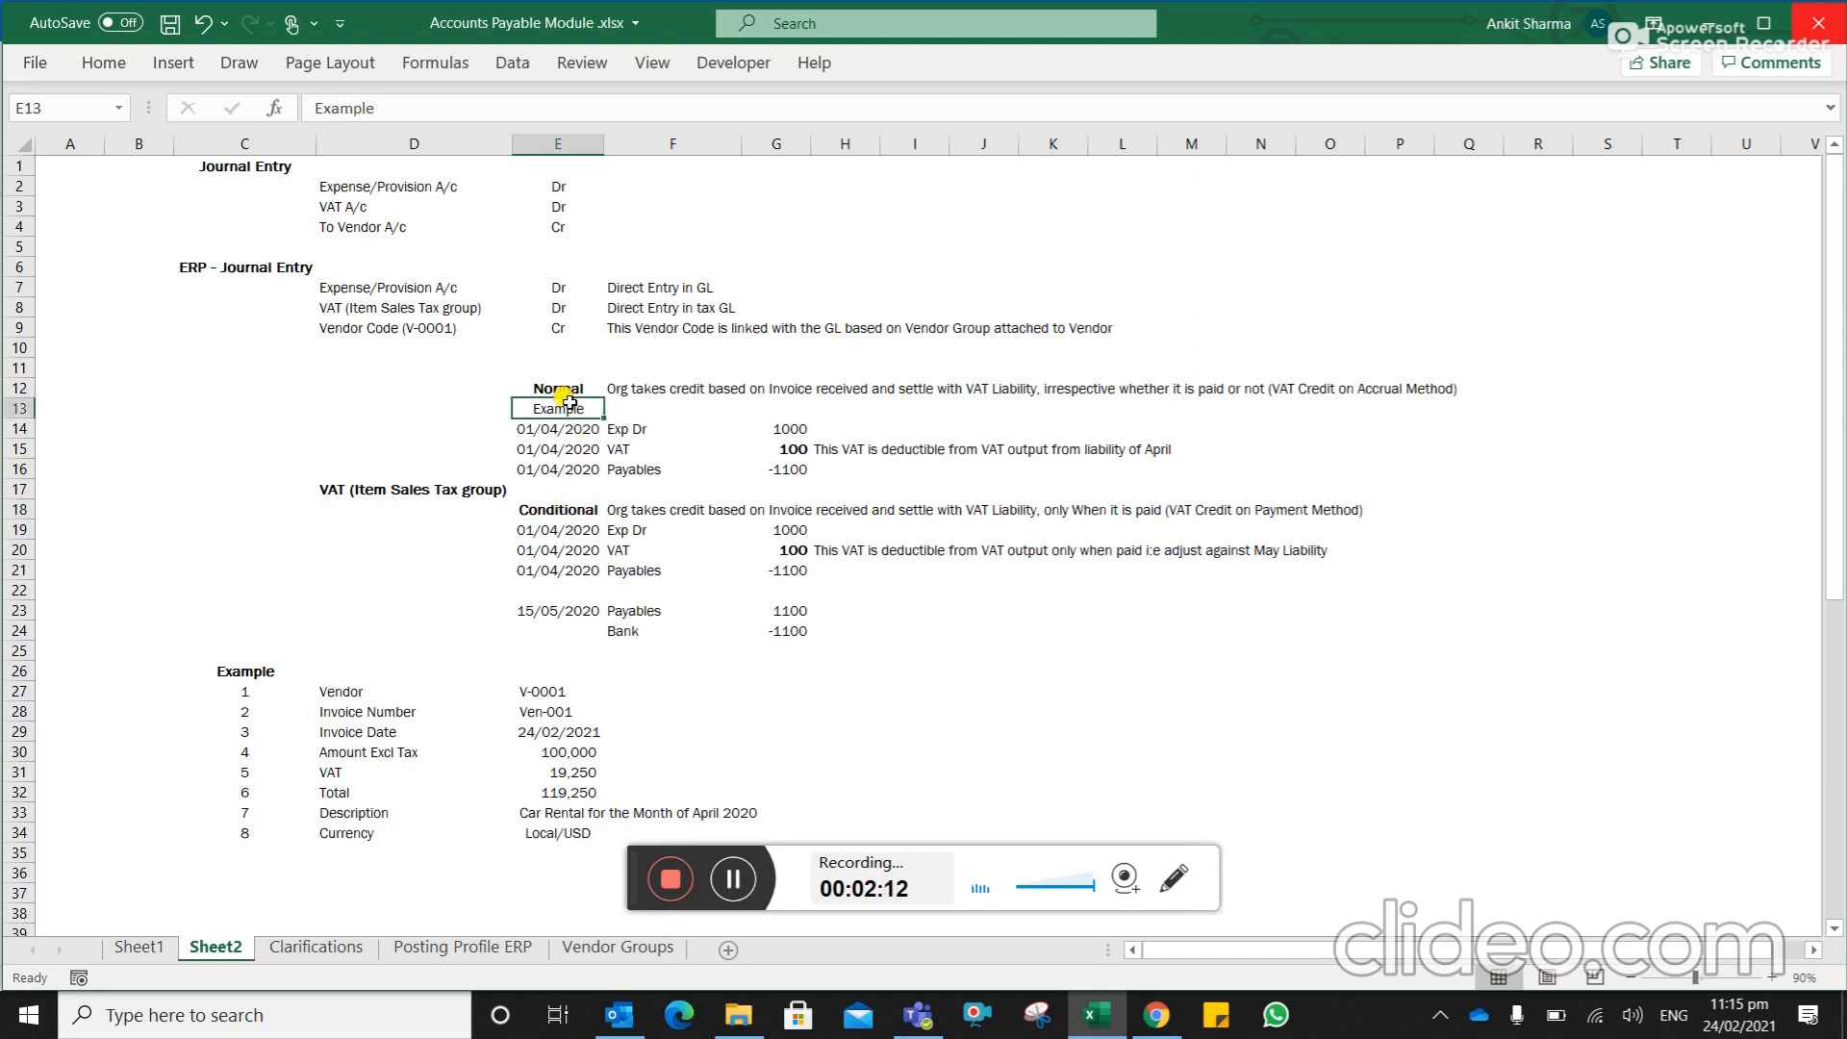
{"action": "key", "text": "Down"}
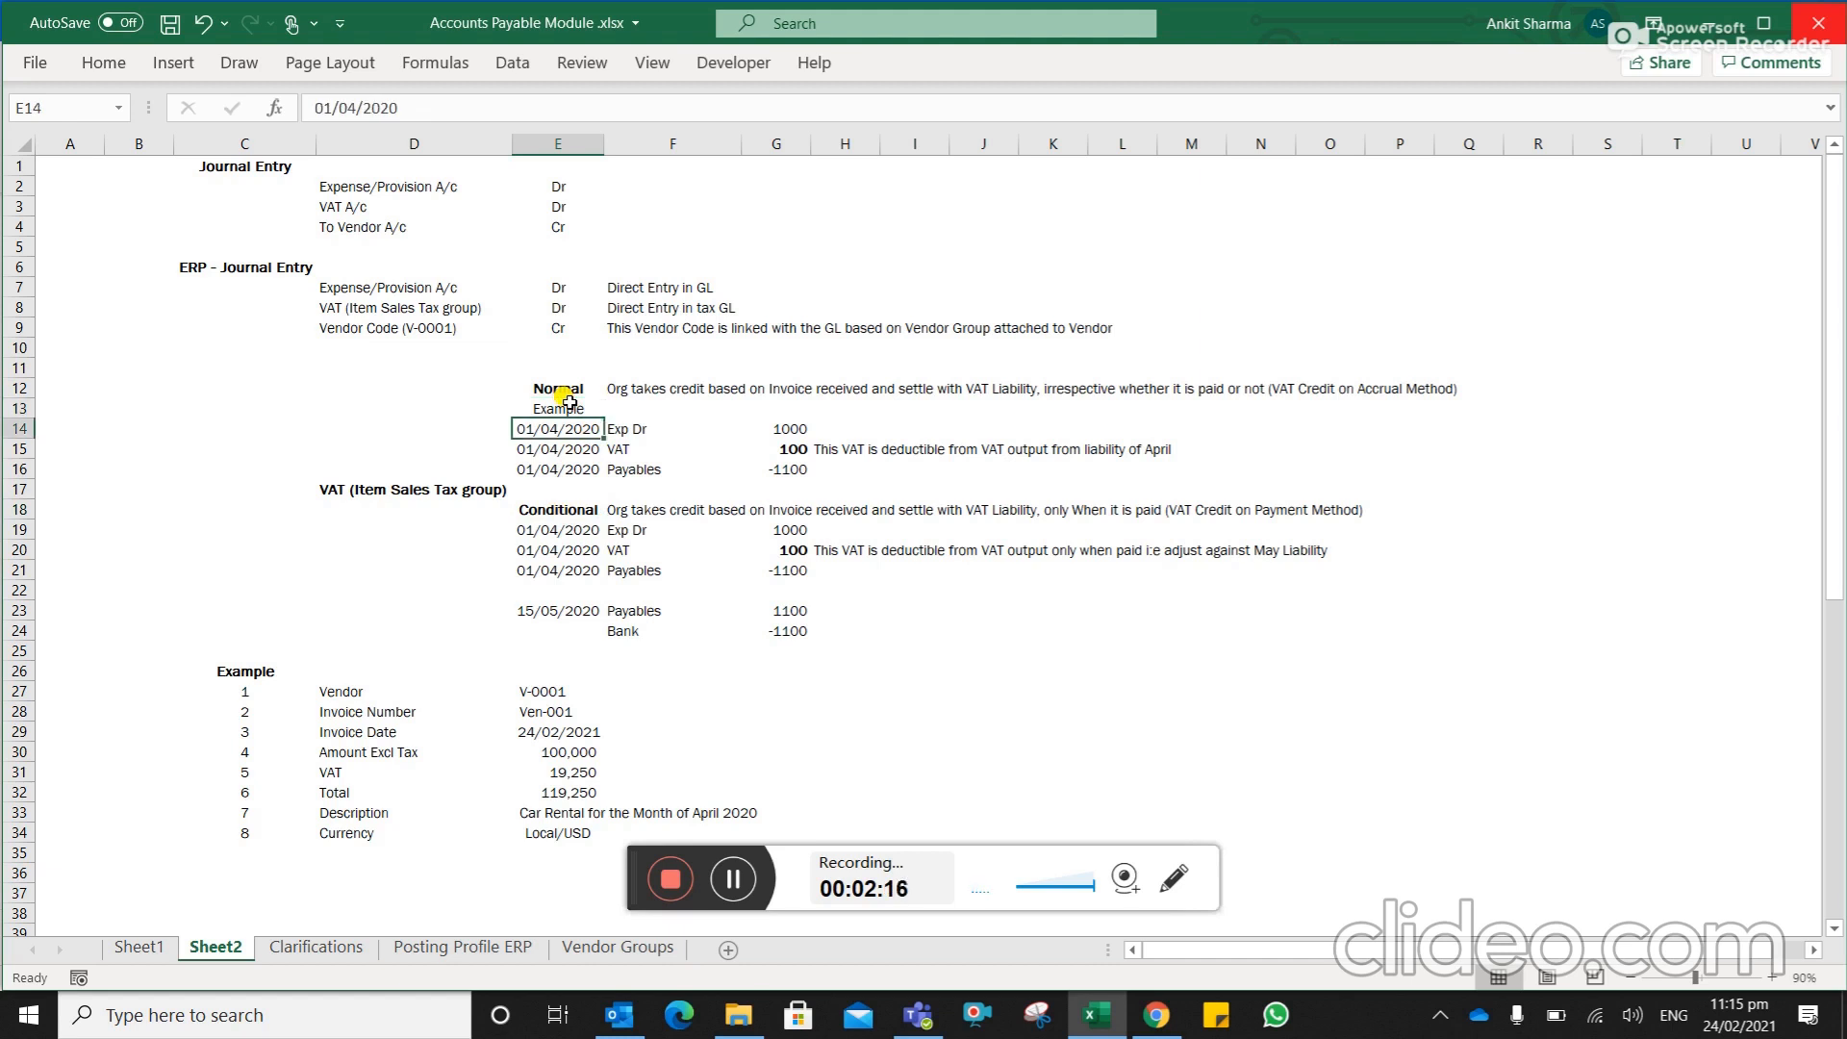
{"action": "key", "text": "Right"}
{"action": "key", "text": "Down"}
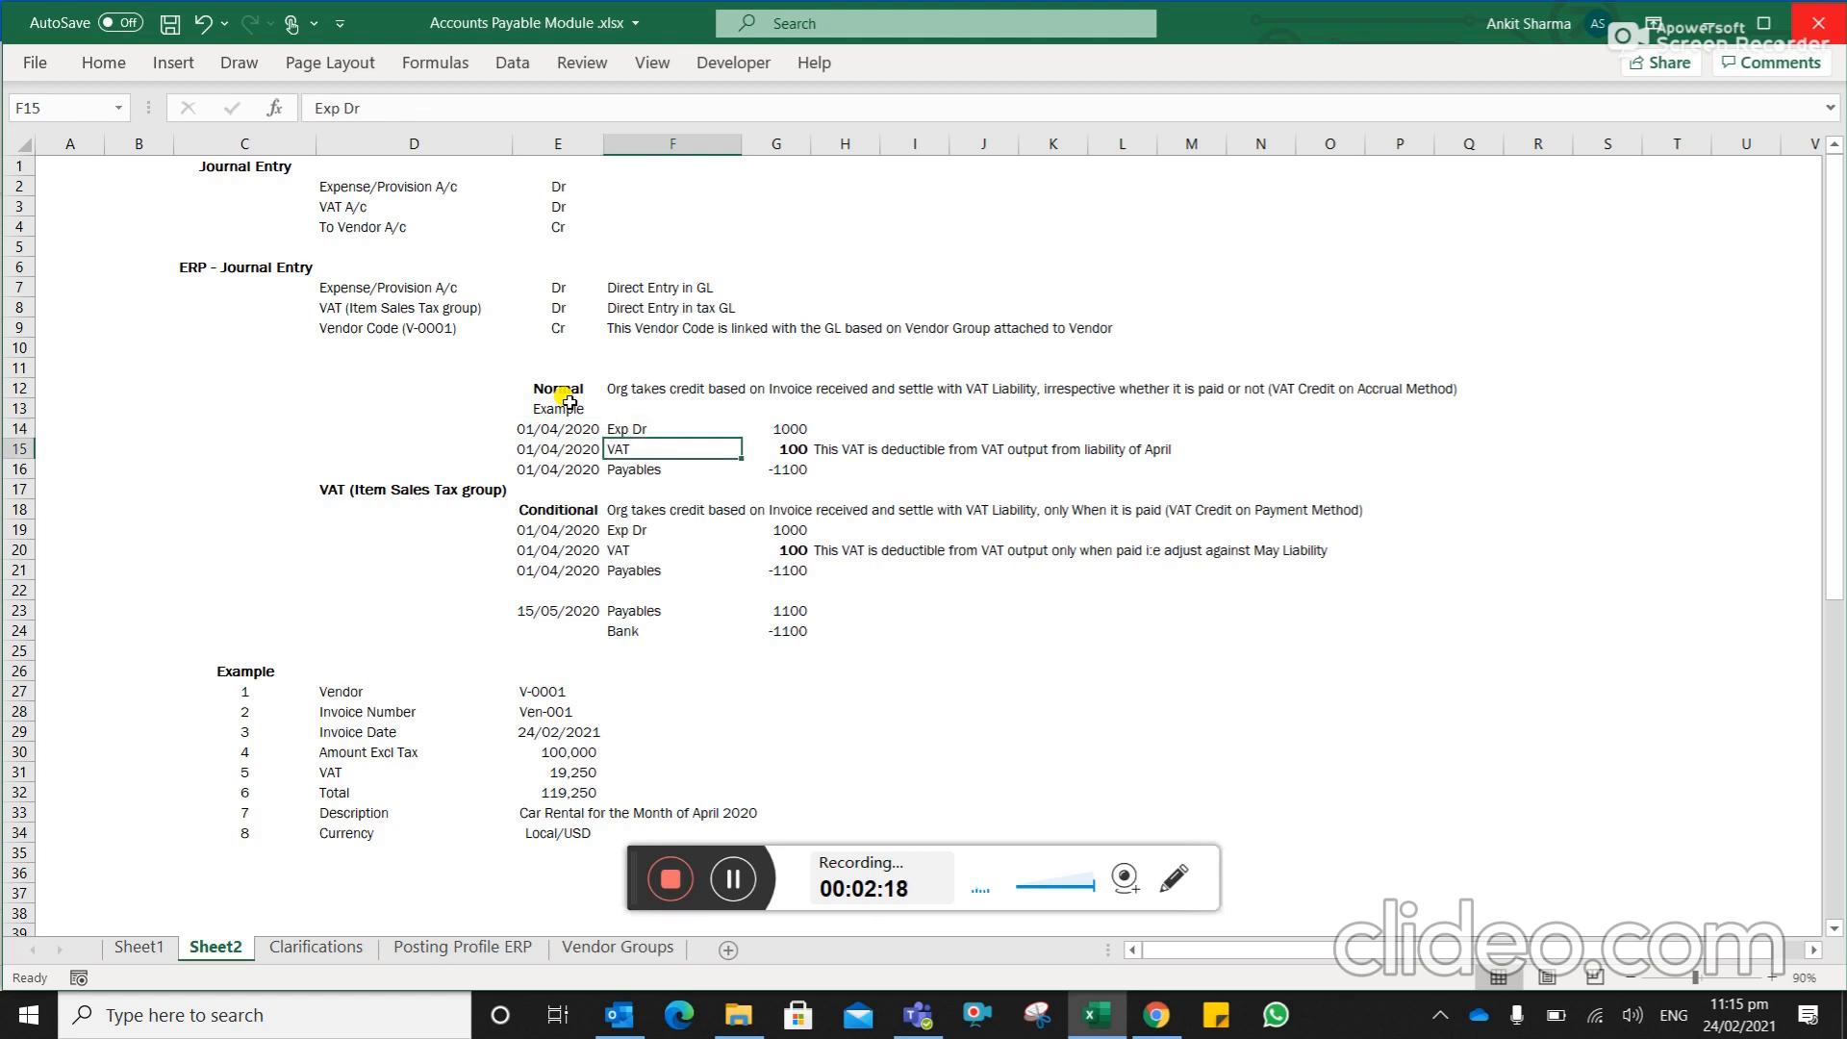
{"action": "key", "text": "Down"}
{"action": "key", "text": "Up"}
{"action": "key", "text": "Right"}
{"action": "key", "text": "Right"}
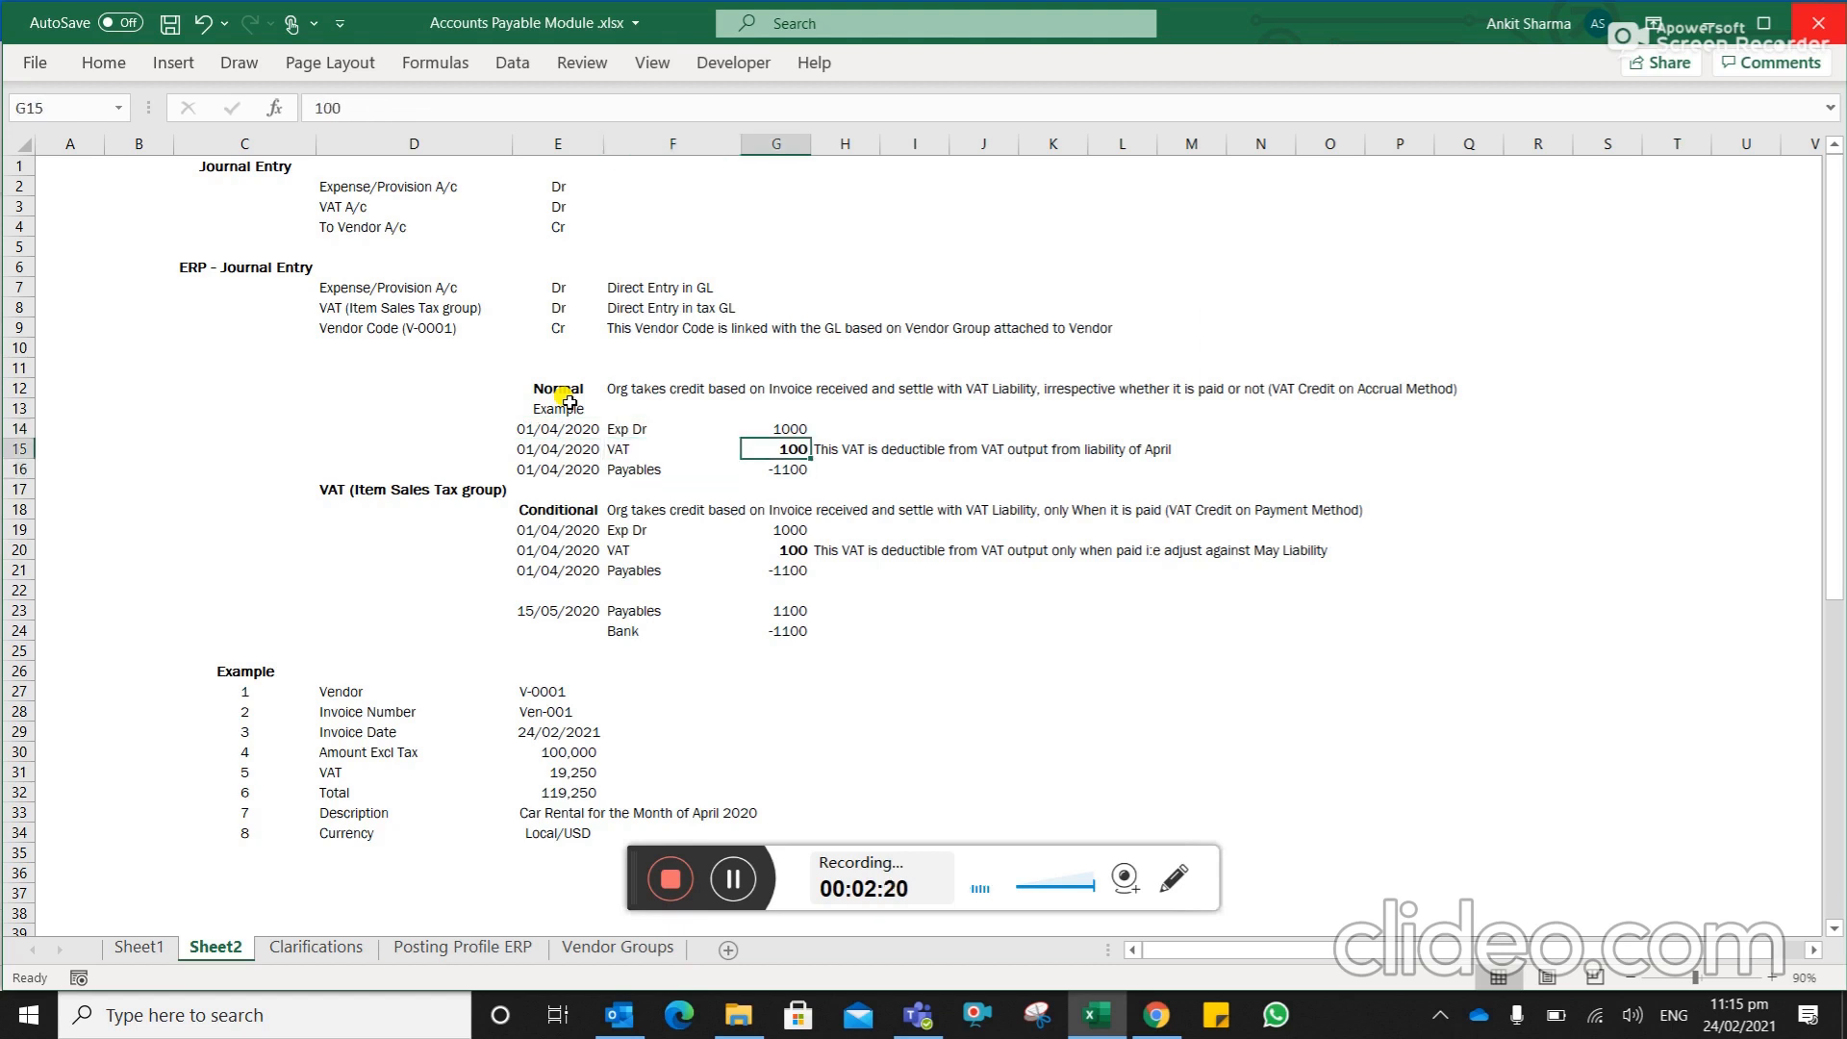
{"action": "key", "text": "Right"}
{"action": "key", "text": "Right"}
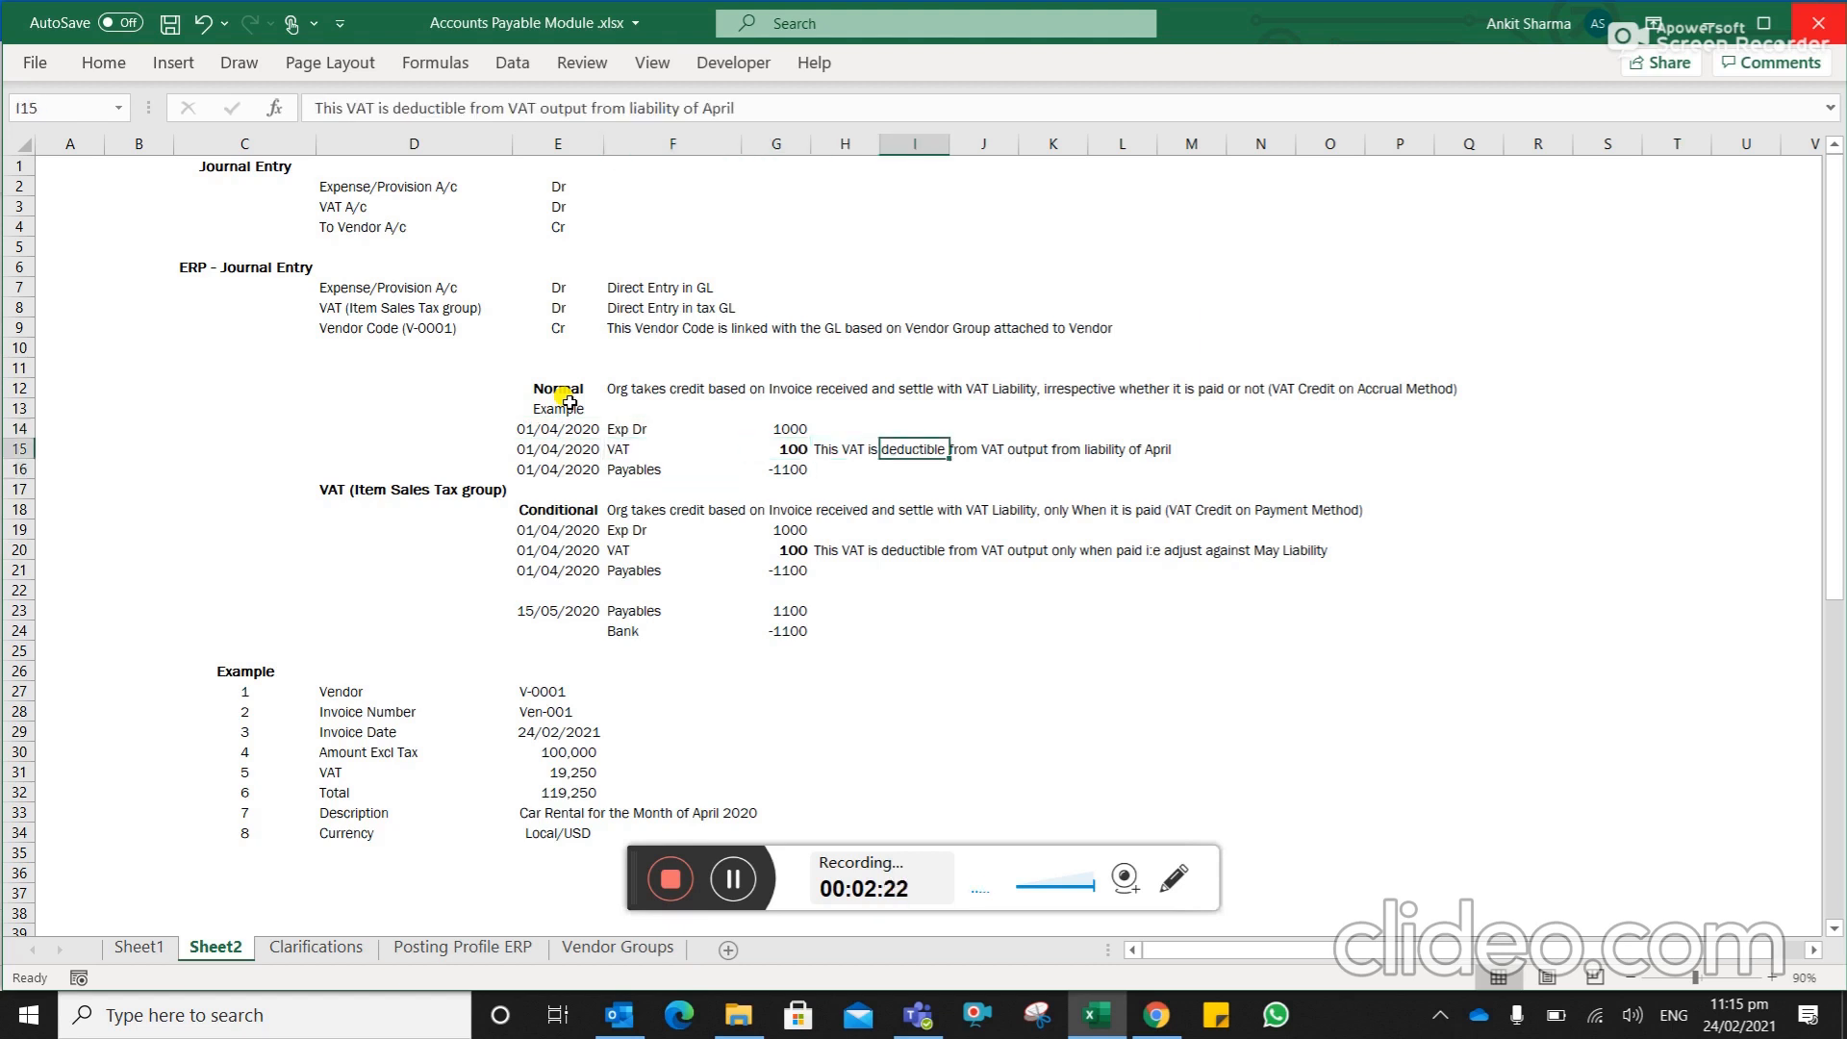
{"action": "key", "text": "Right"}
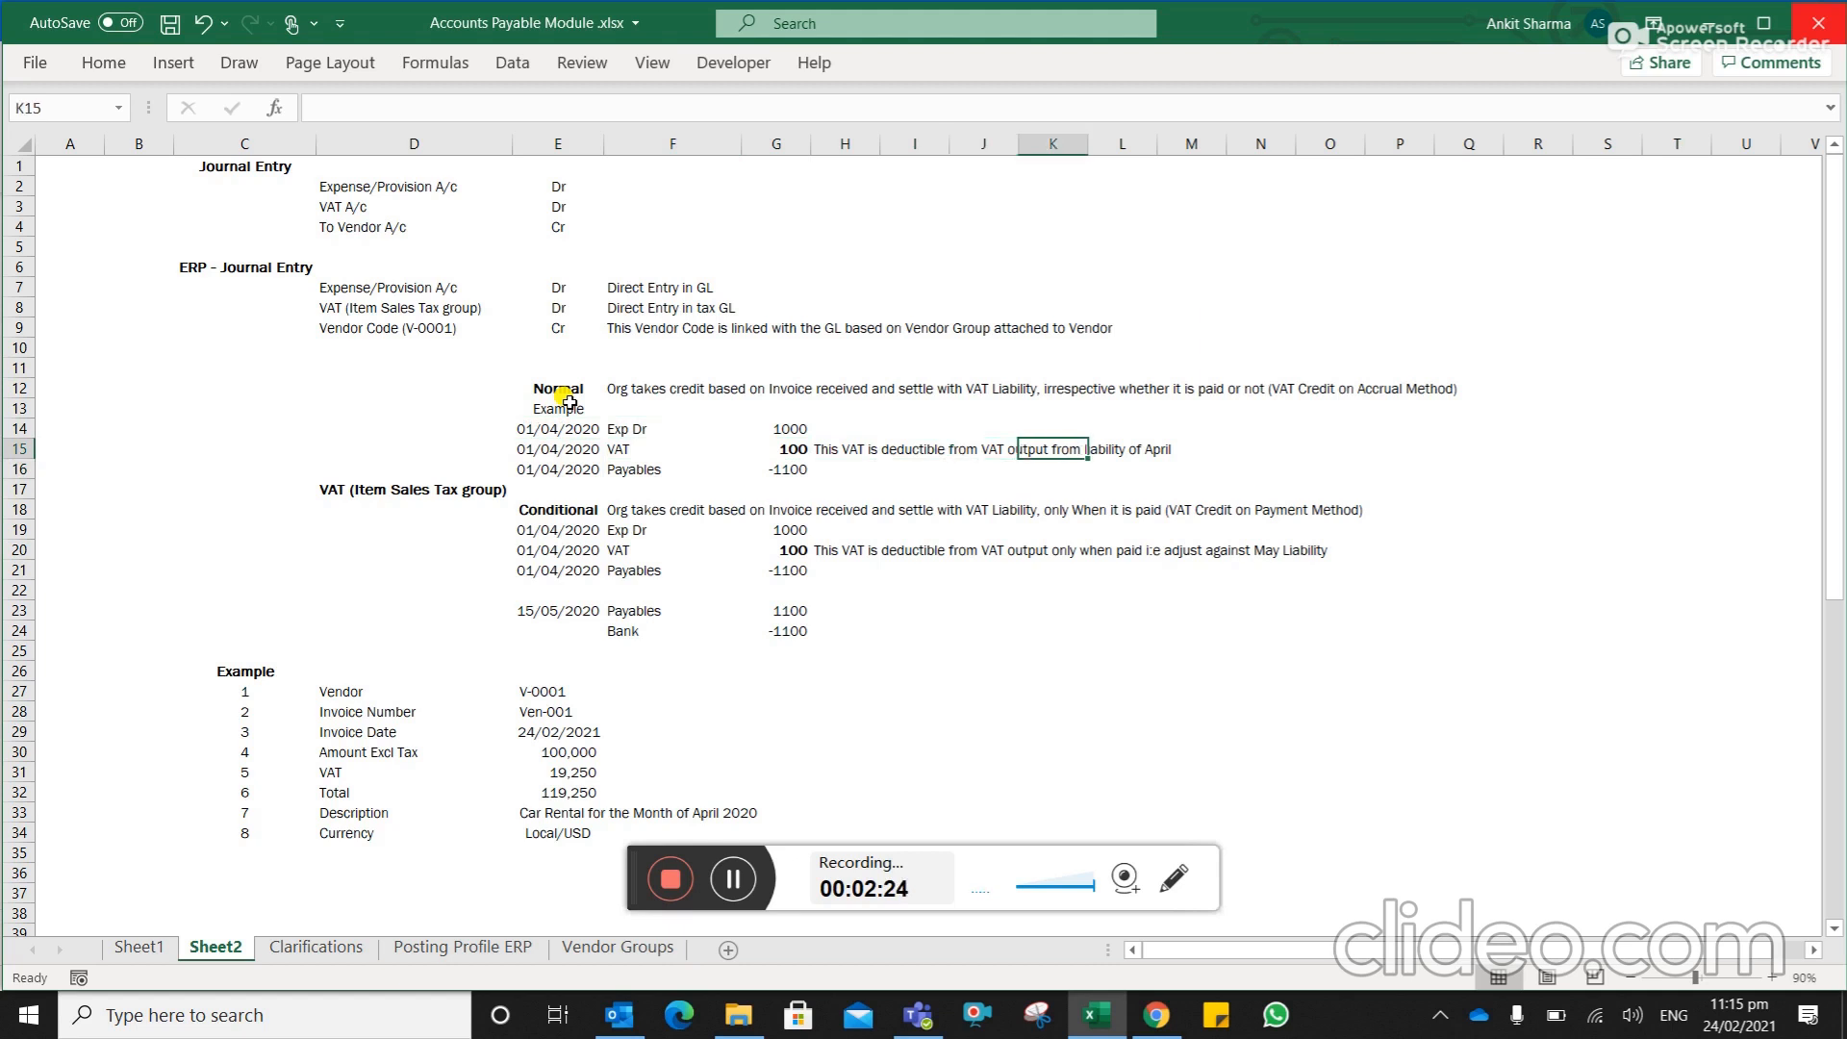
{"action": "key", "text": "Right"}
{"action": "key", "text": "Right"}
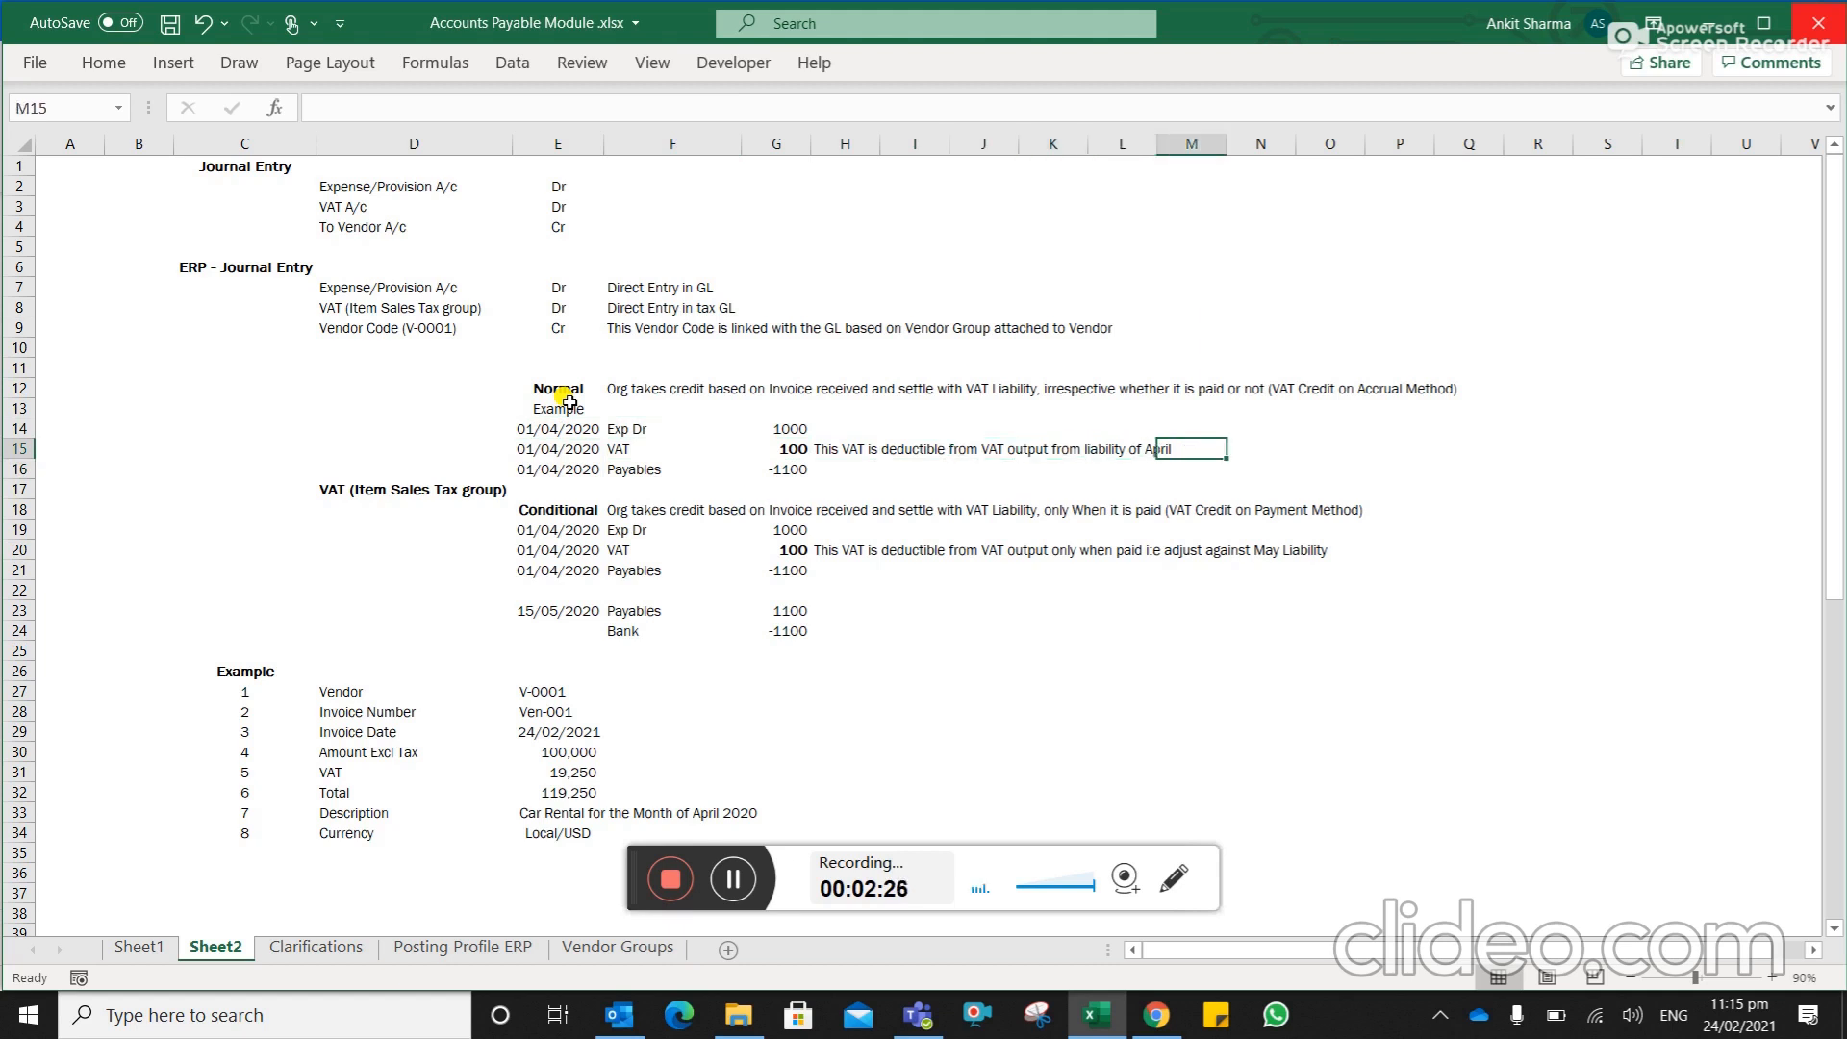
{"action": "key", "text": "Left"}
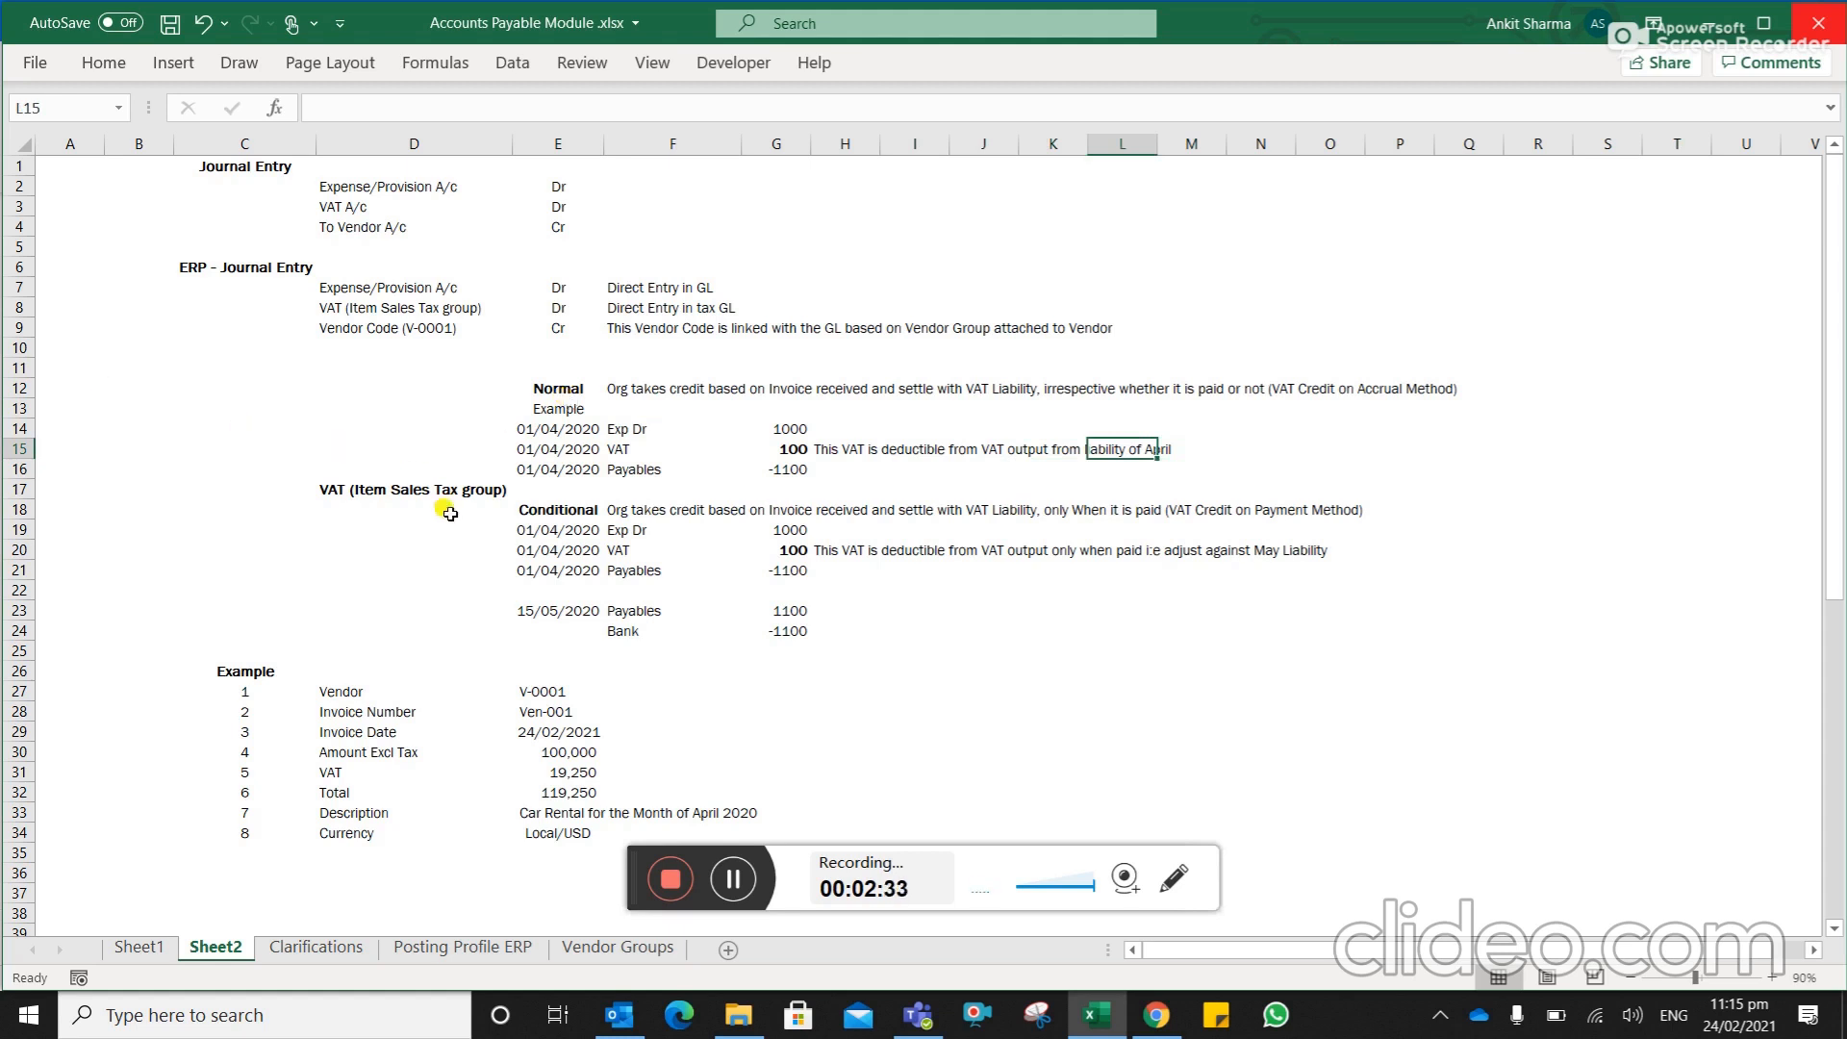
Examine the Conditional VAT example, following its dates, VAT amount and the note on deducting VAT only when paid
{"action": "left_click", "coordinate": [524, 517]}
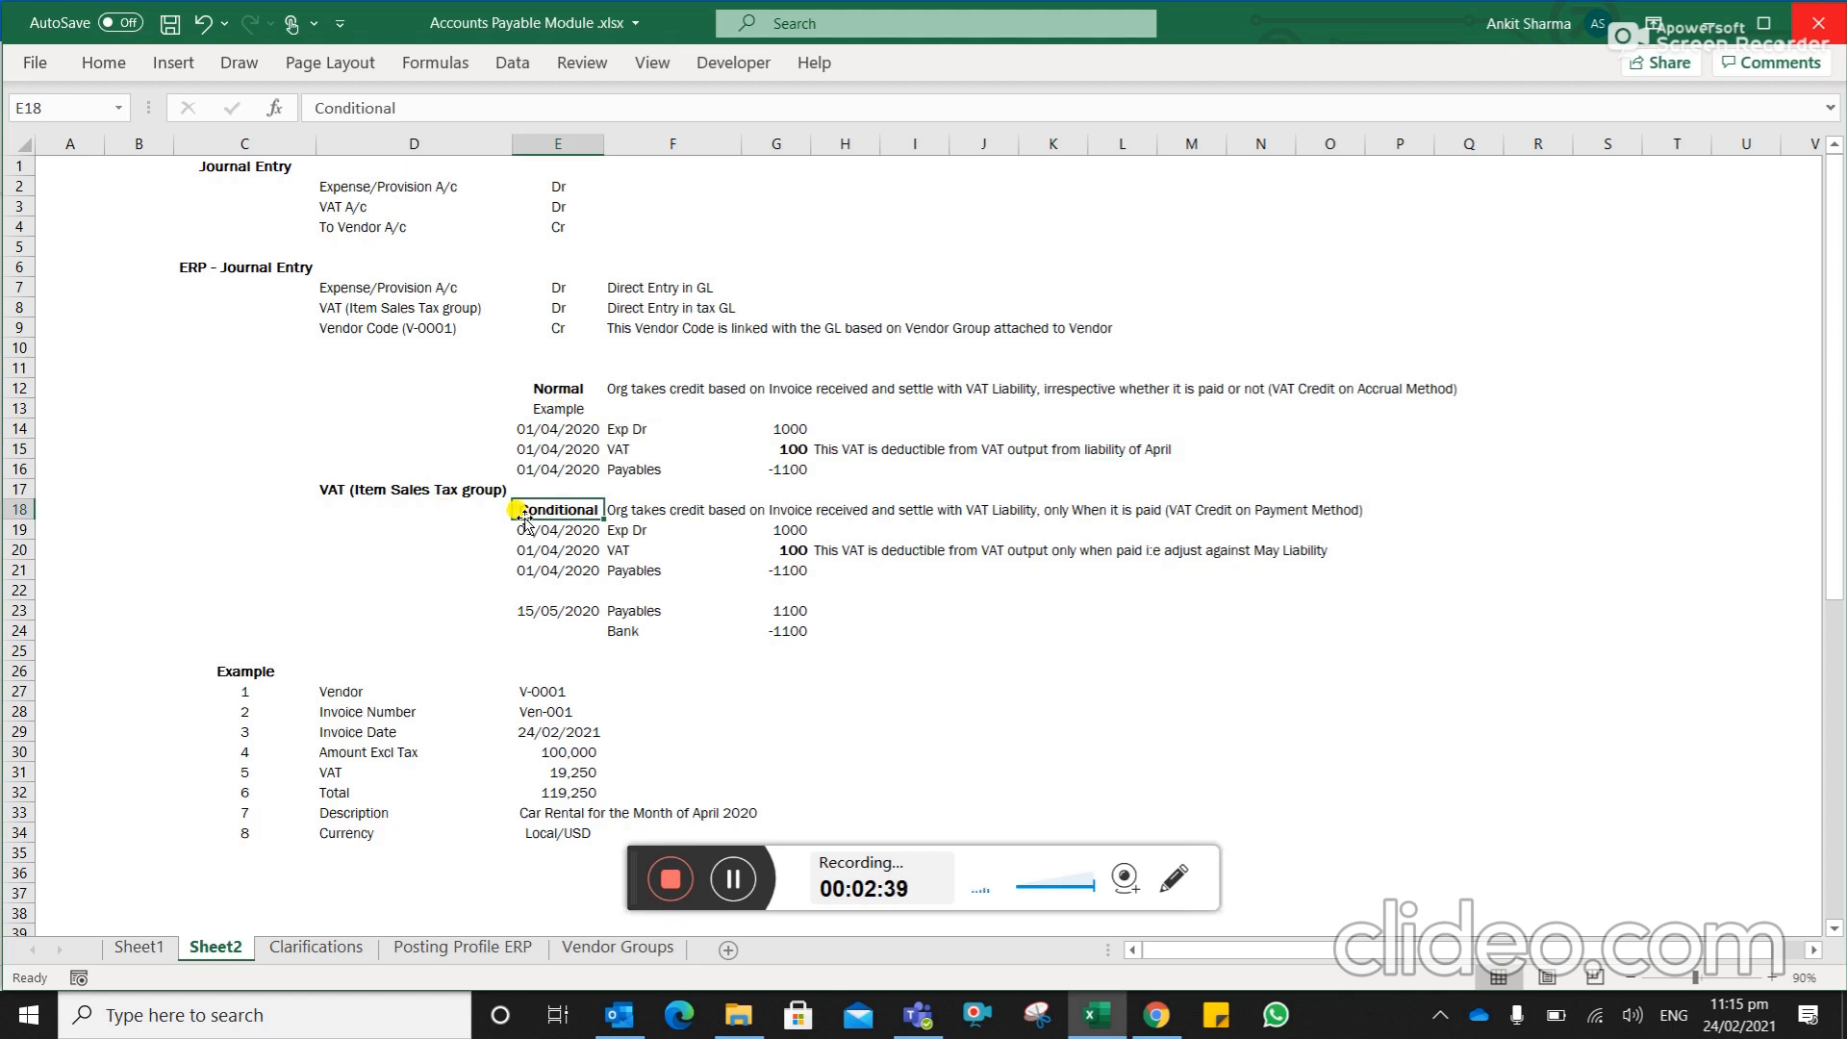
{"action": "key", "text": "Down"}
{"action": "key", "text": "Down"}
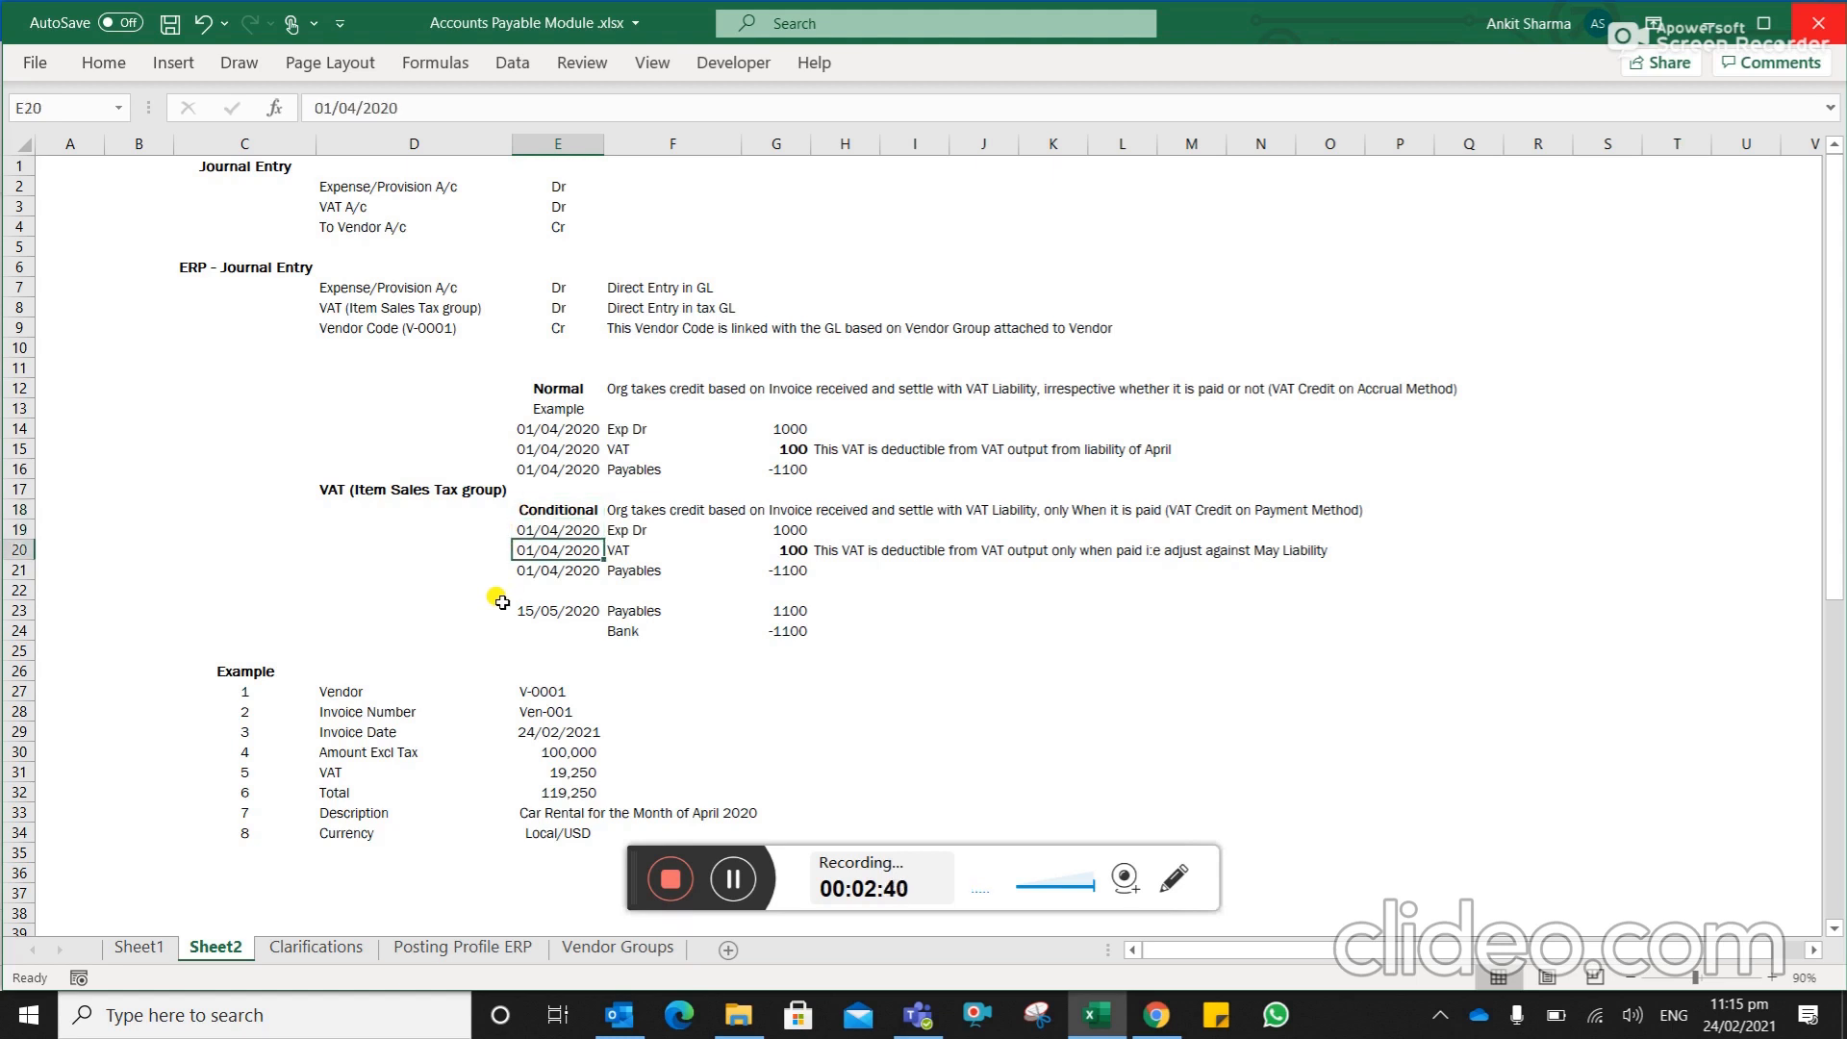
{"action": "key", "text": "Right"}
{"action": "key", "text": "Right"}
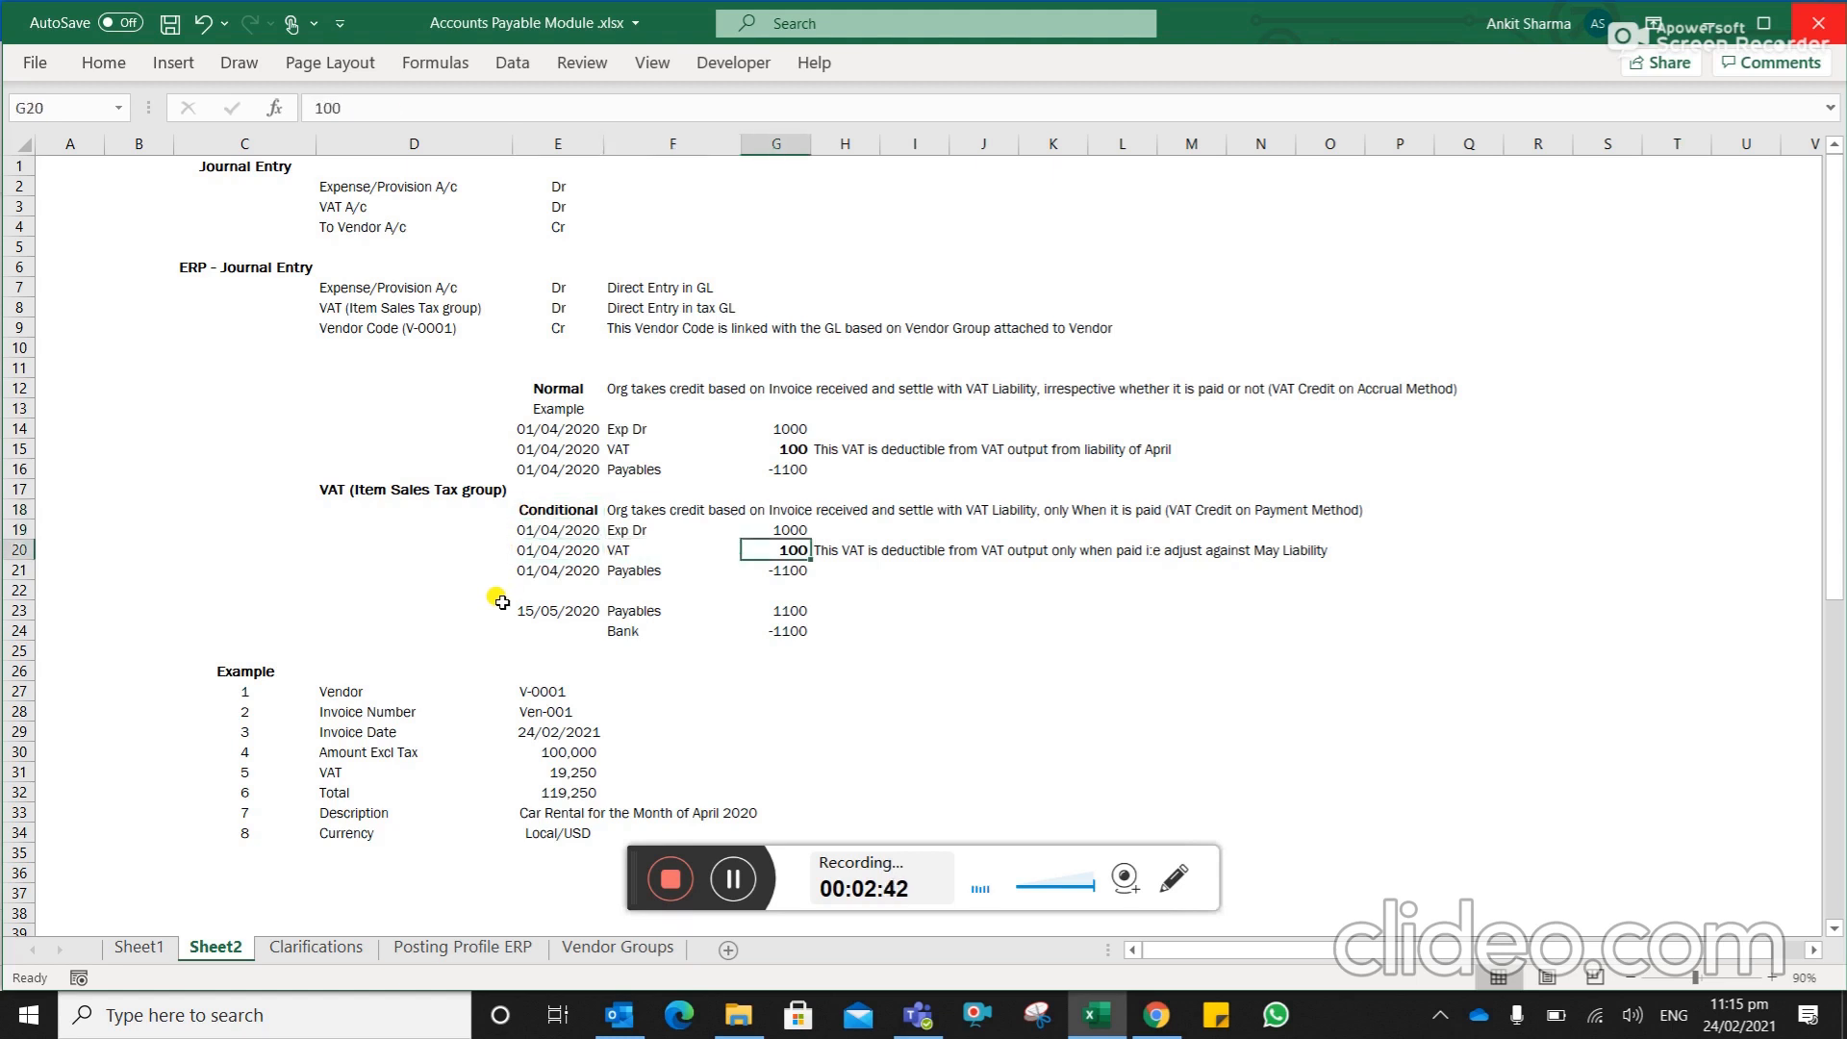
{"action": "key", "text": "Right"}
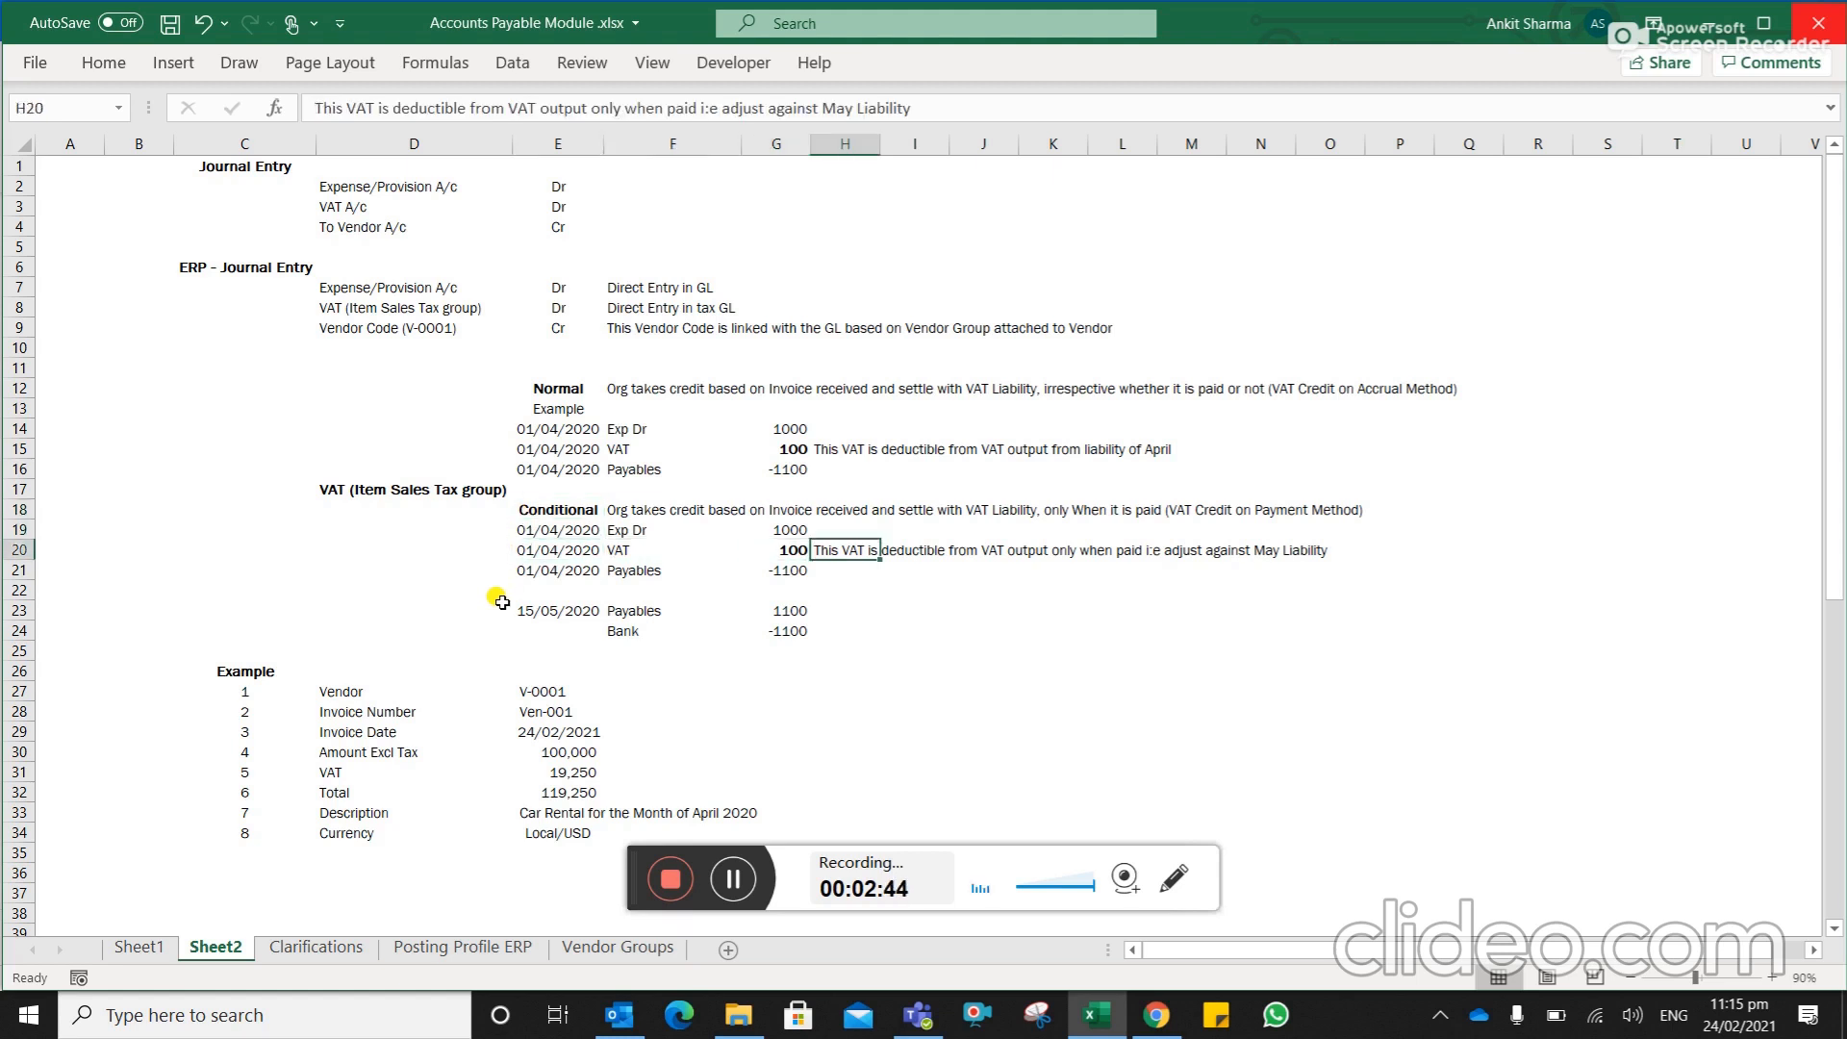
{"action": "key", "text": "Left"}
{"action": "key", "text": "Left"}
{"action": "key", "text": "Left"}
{"action": "key", "text": "Left"}
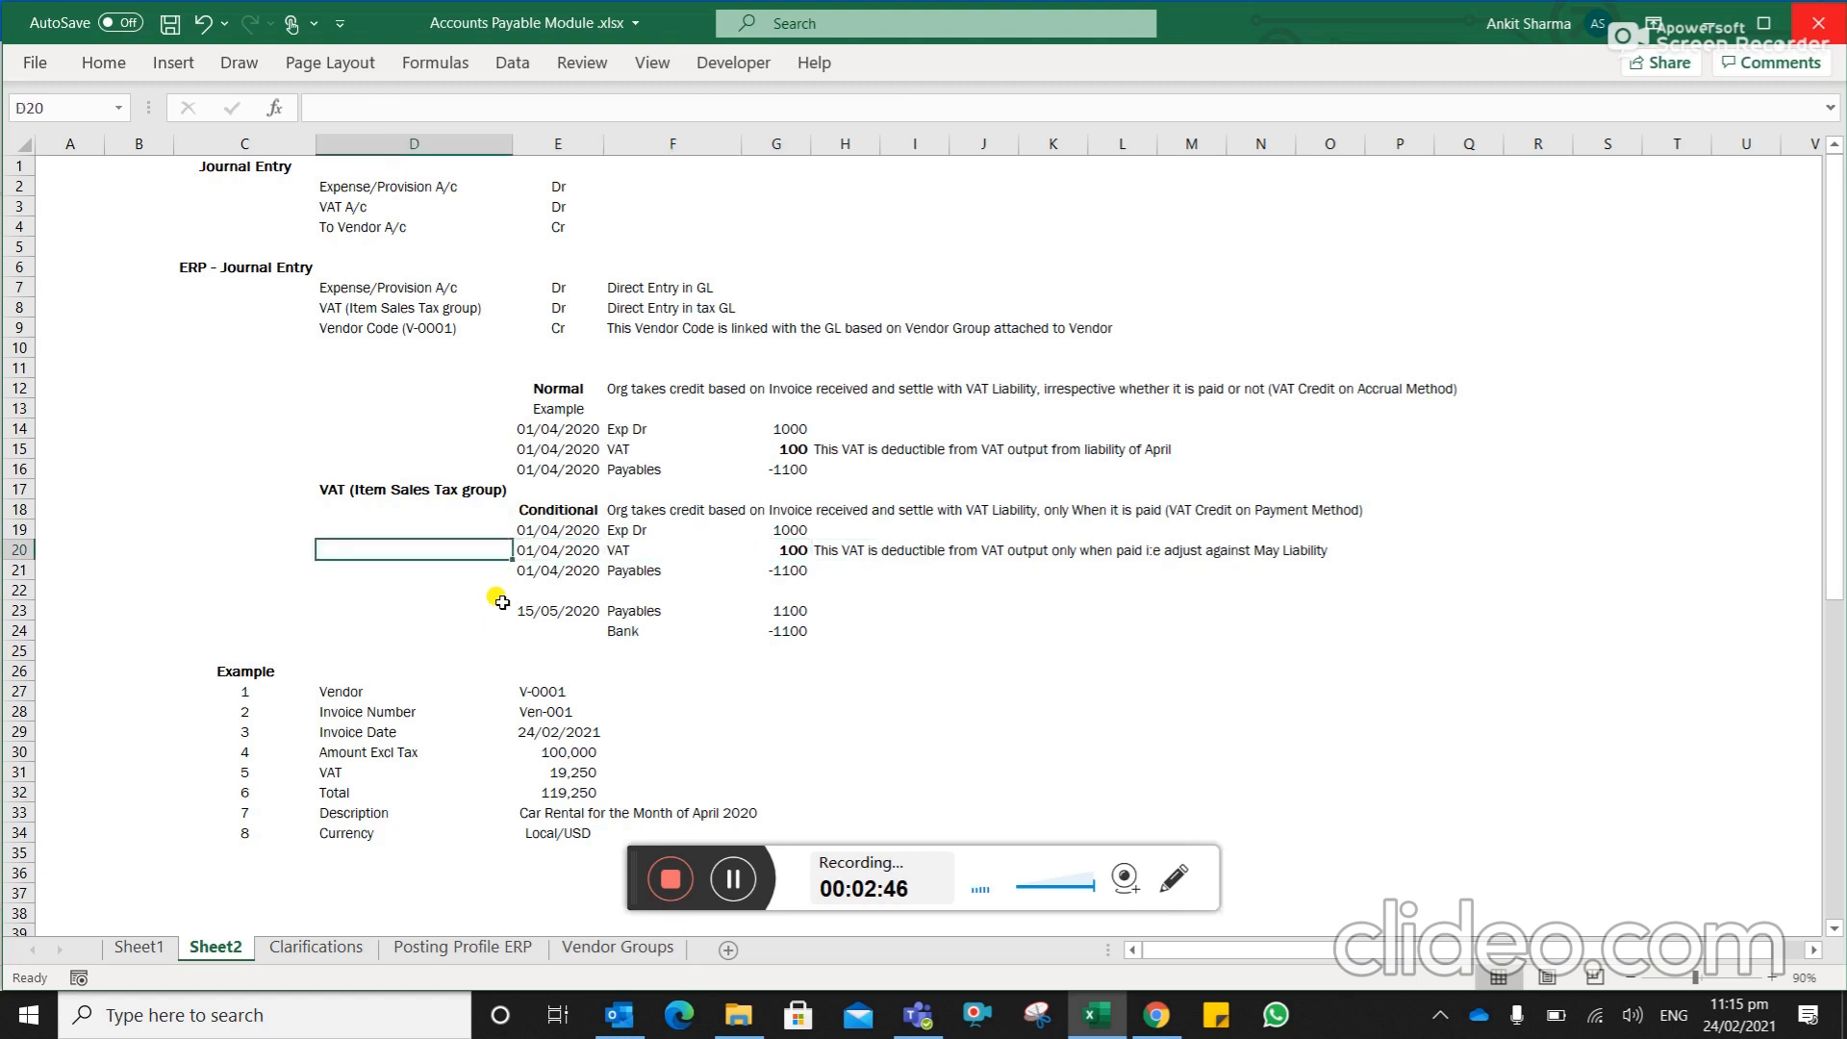
{"action": "key", "text": "Right"}
{"action": "key", "text": "Up"}
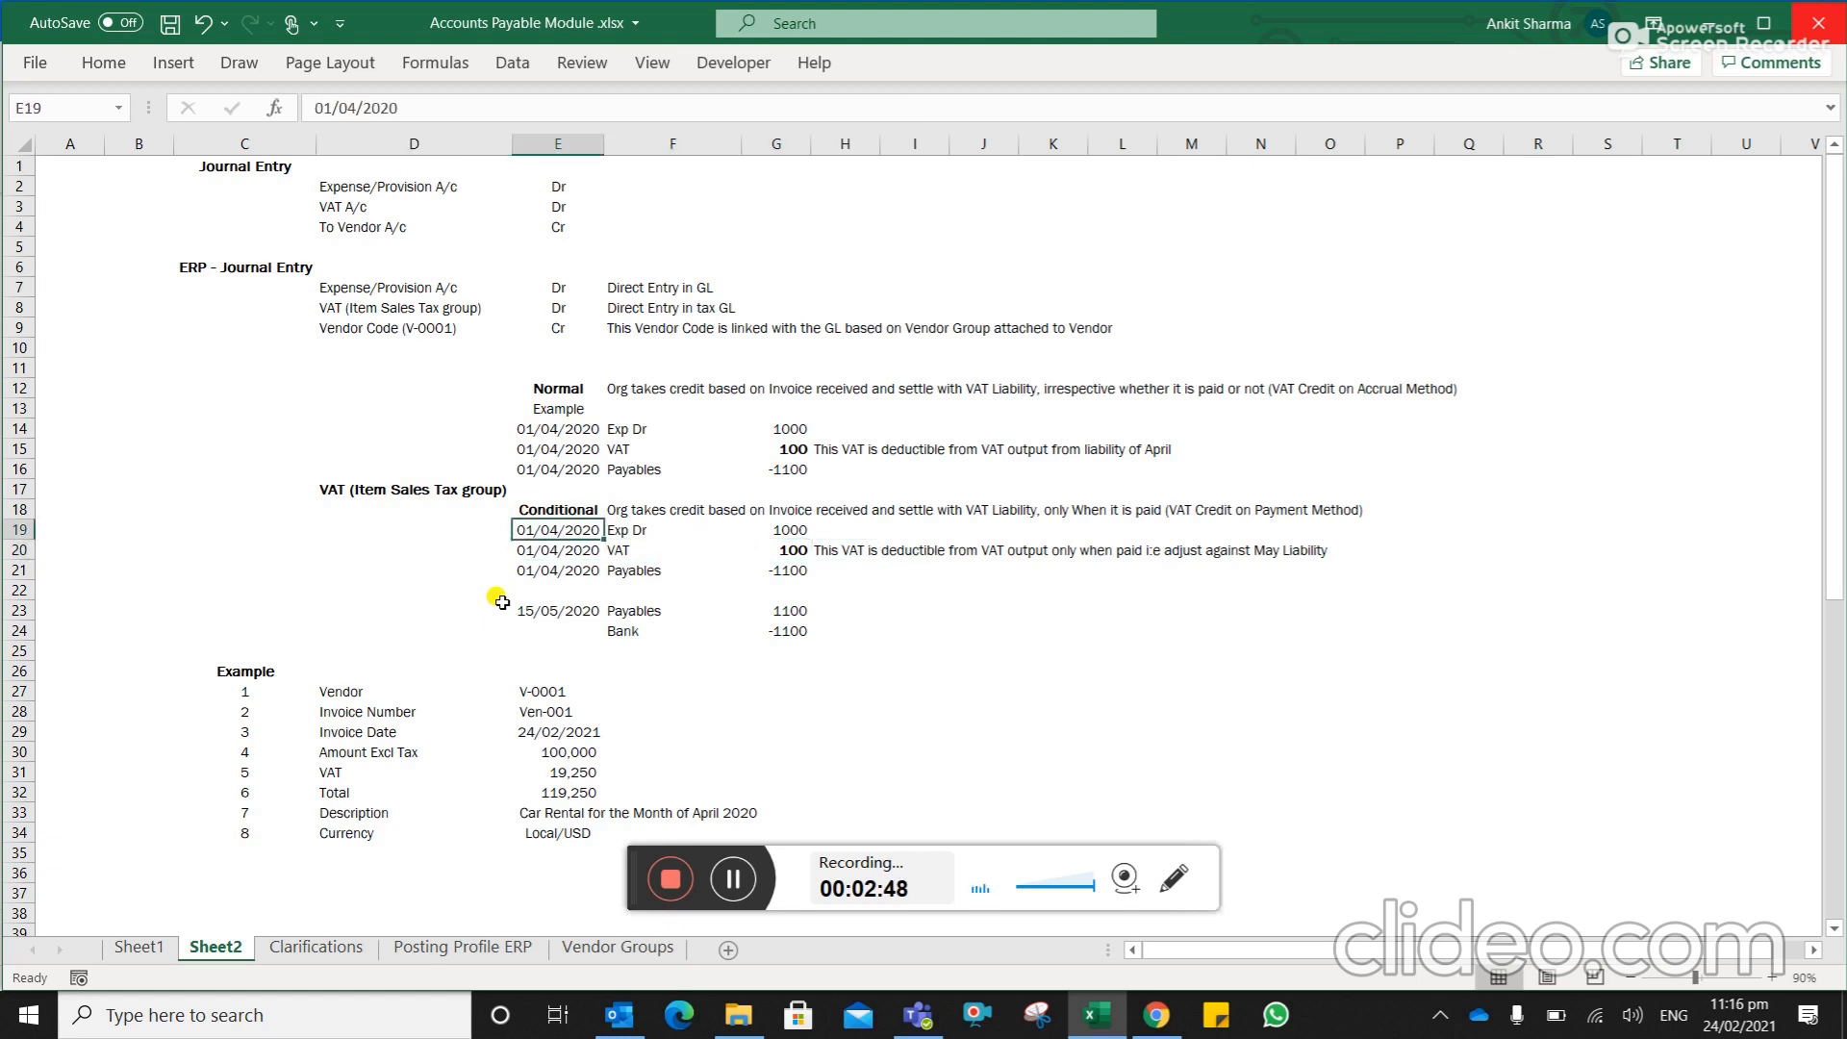
{"action": "key", "text": "Down"}
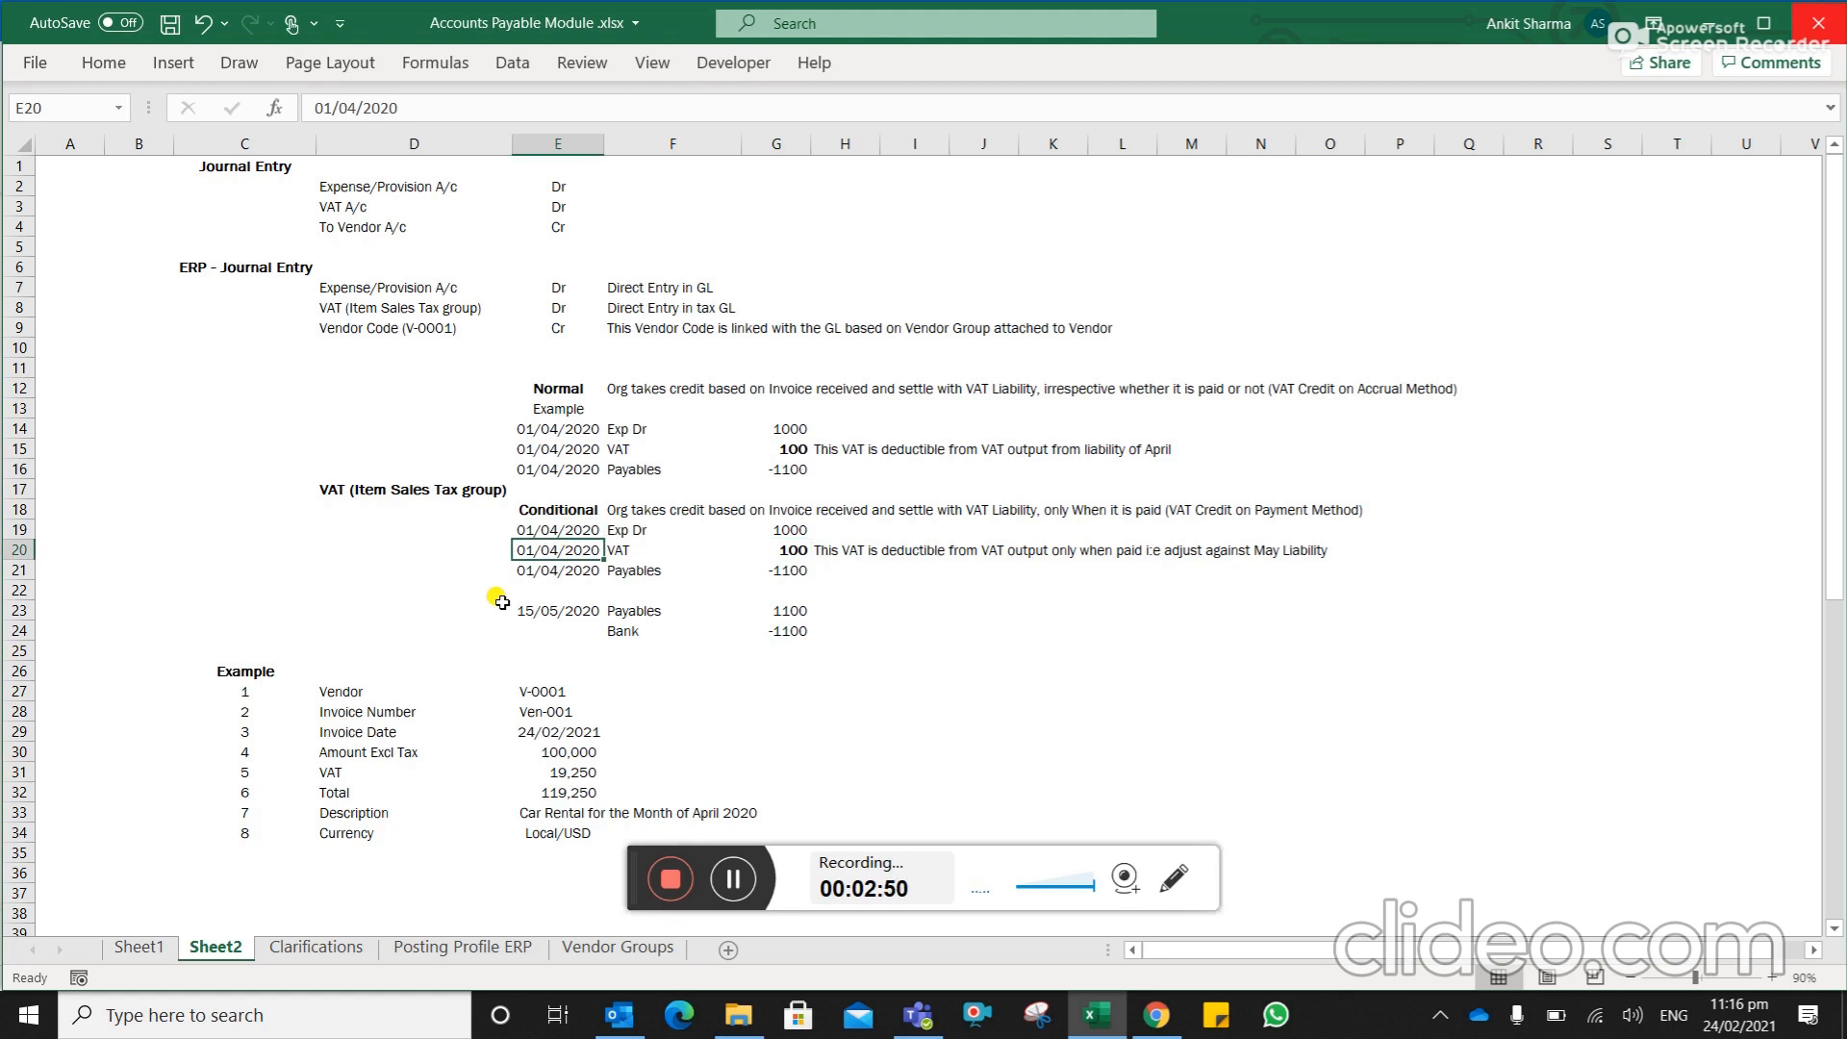
{"action": "key", "text": "Right"}
{"action": "key", "text": "Right"}
{"action": "key", "text": "Right"}
{"action": "key", "text": "Right"}
{"action": "key", "text": "Right"}
{"action": "key", "text": "Right"}
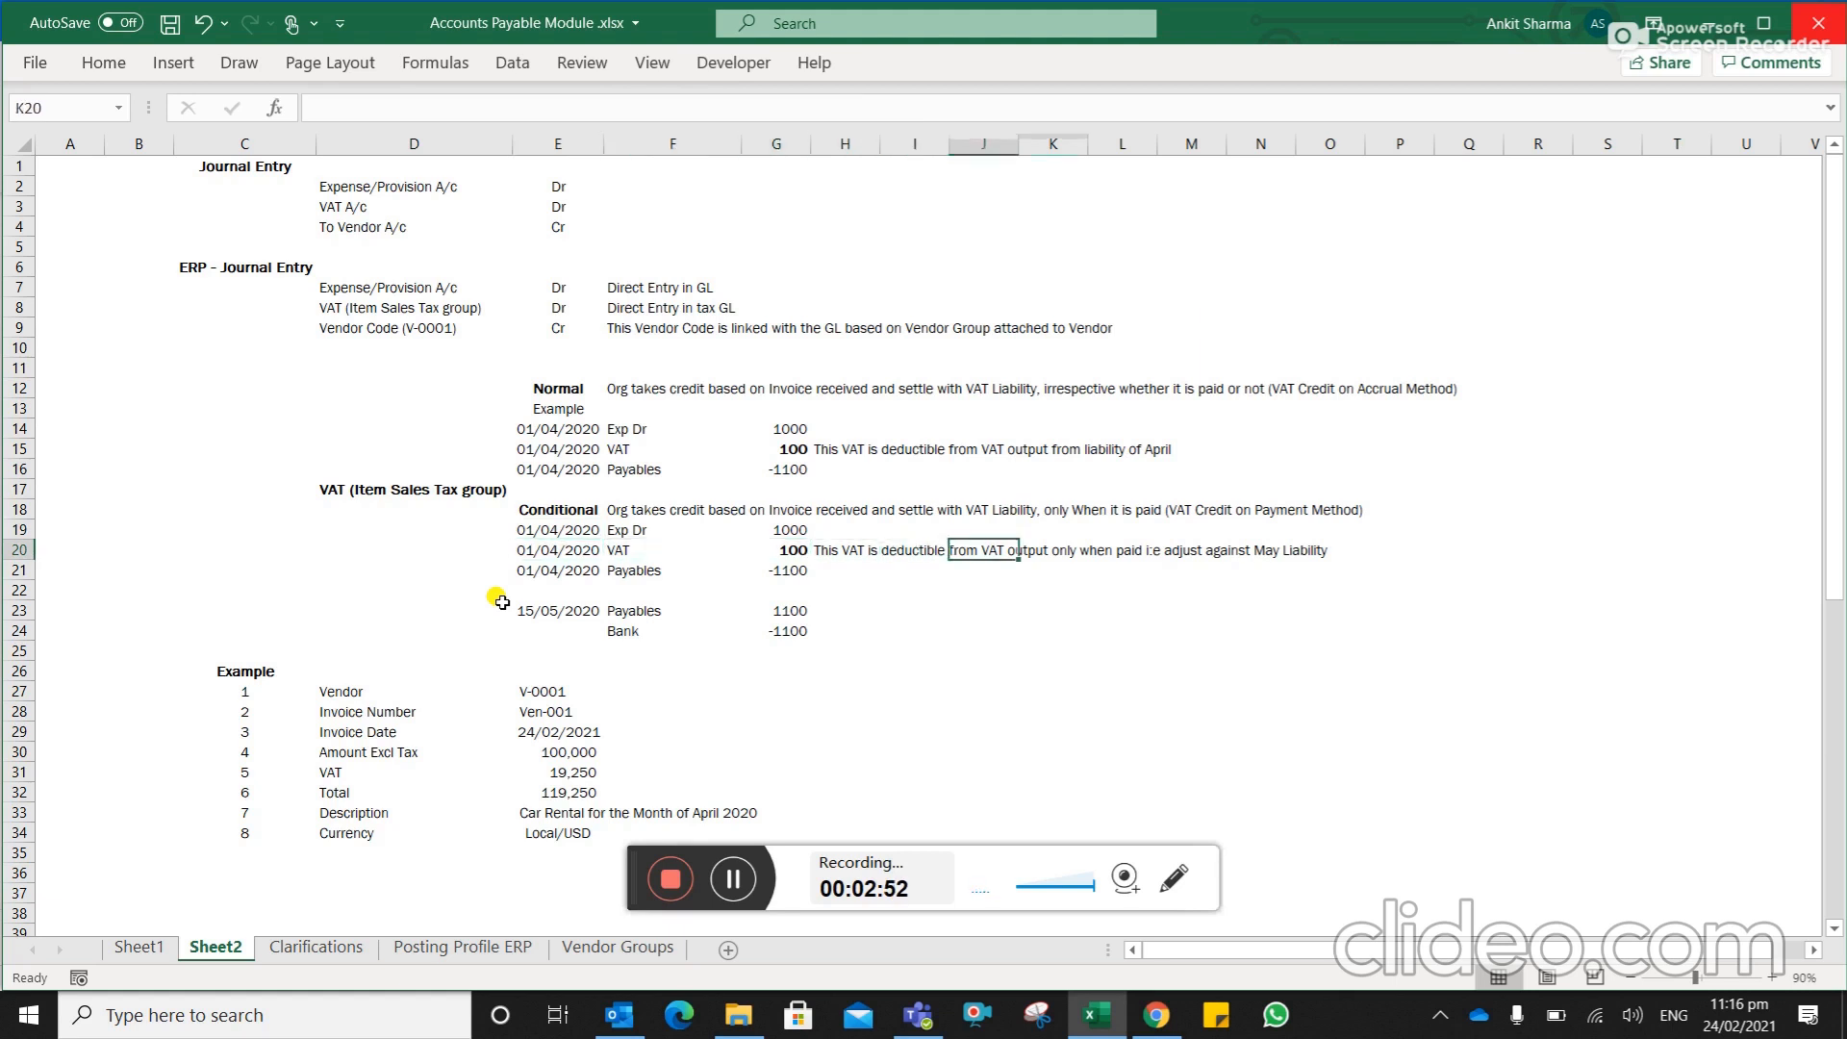
{"action": "key", "text": "Right"}
{"action": "key", "text": "Right"}
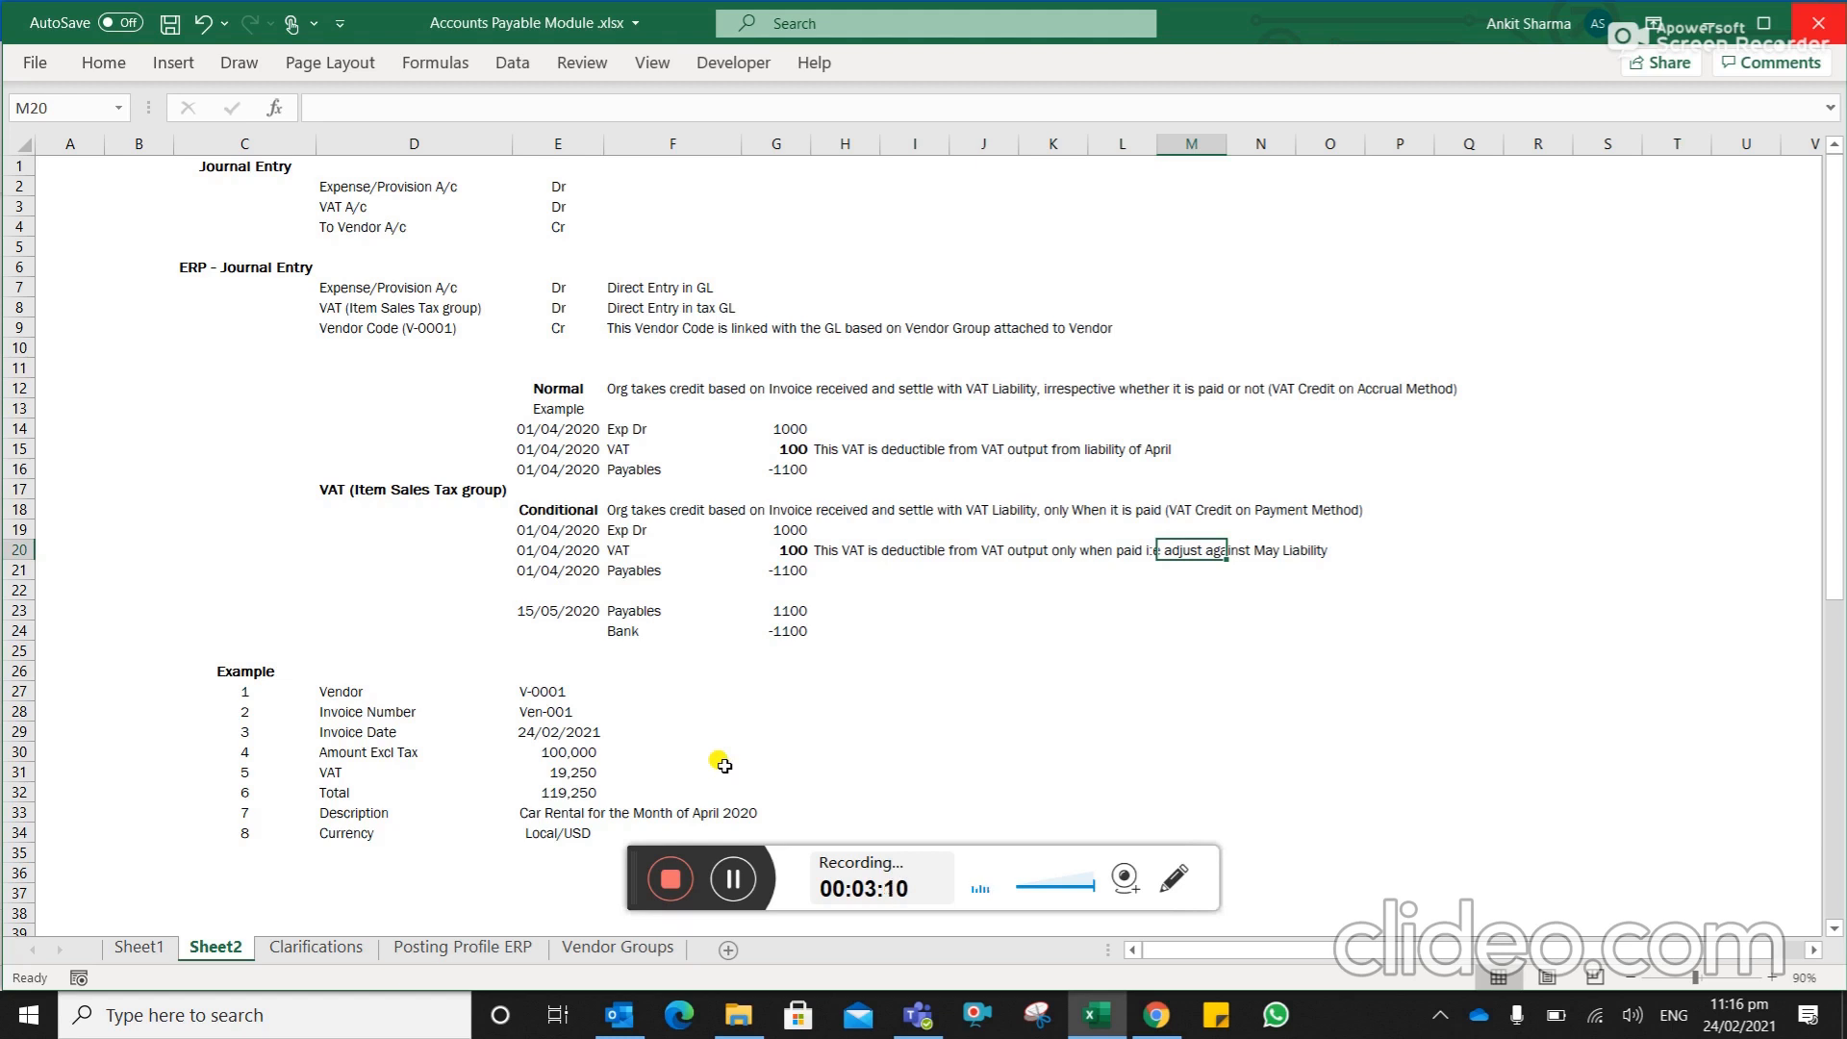
Read through the example invoice details from vendor and invoice number to description and currency
{"action": "left_click", "coordinate": [331, 705]}
{"action": "key", "text": "Up"}
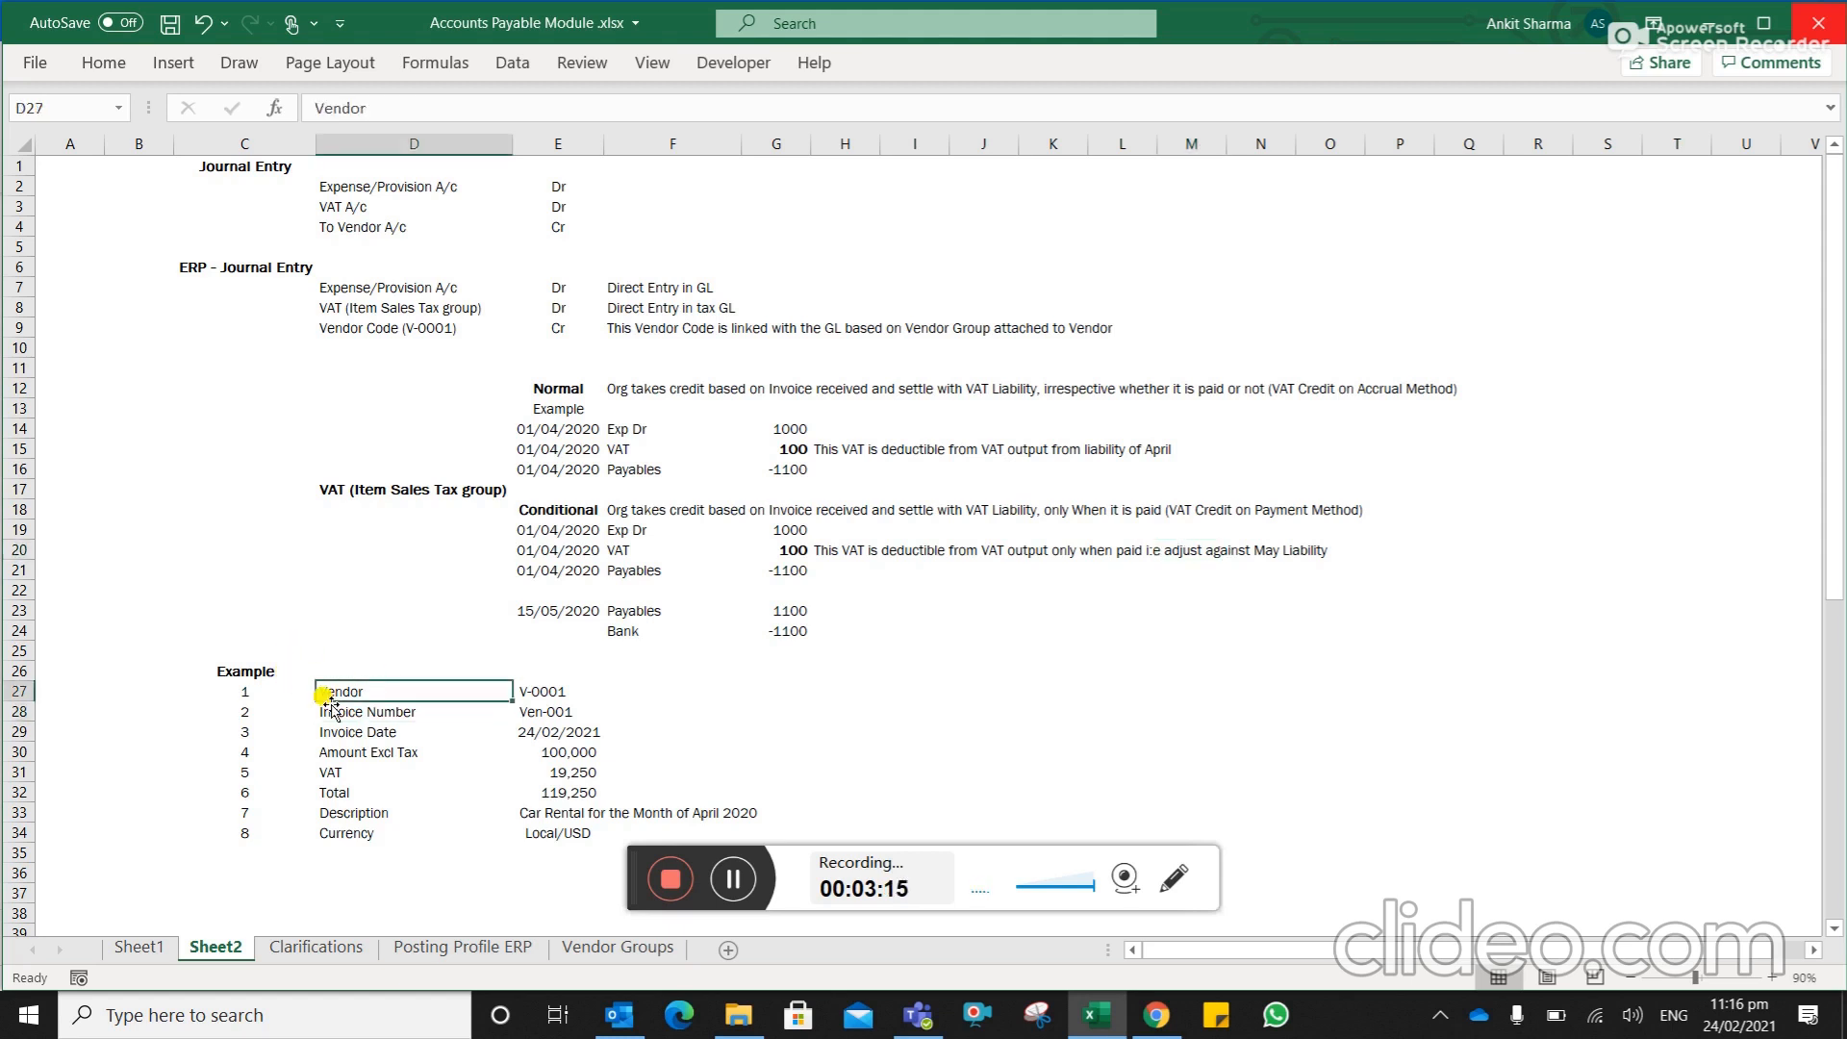
{"action": "key", "text": "Right"}
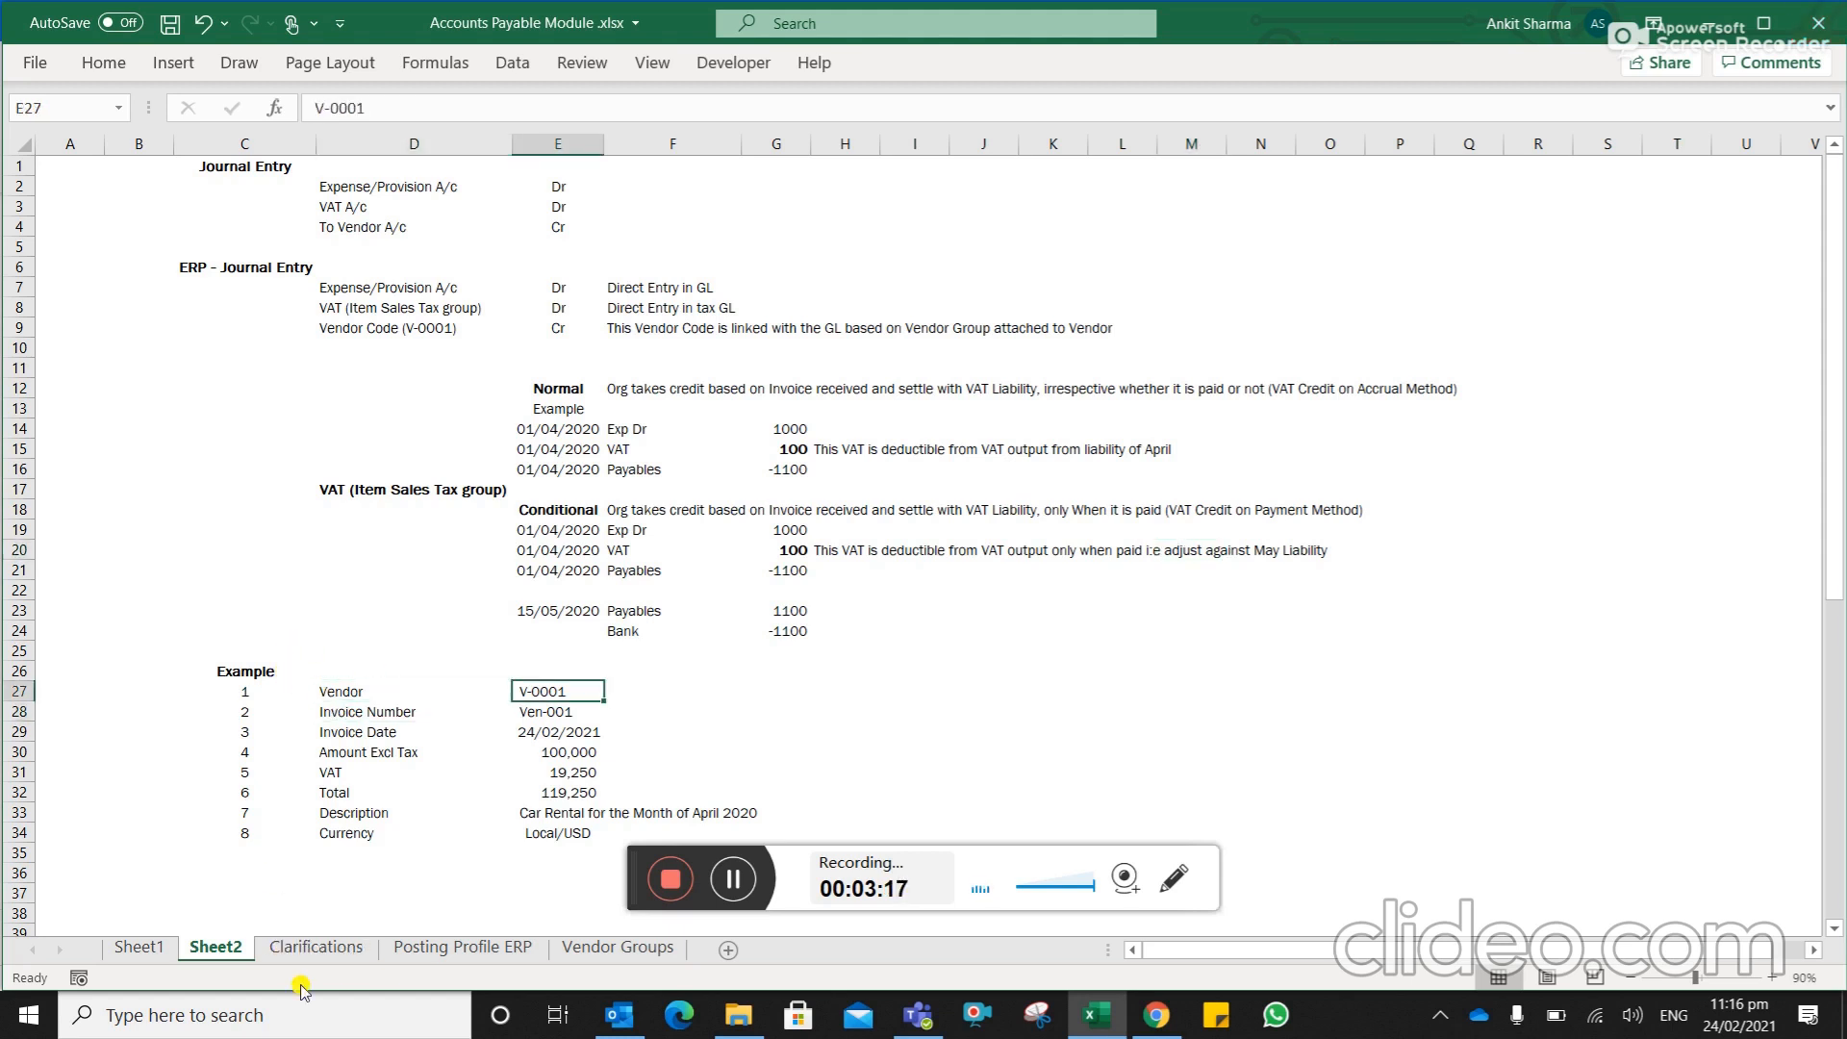
{"action": "key", "text": "Down"}
{"action": "key", "text": "Left"}
{"action": "key", "text": "Down"}
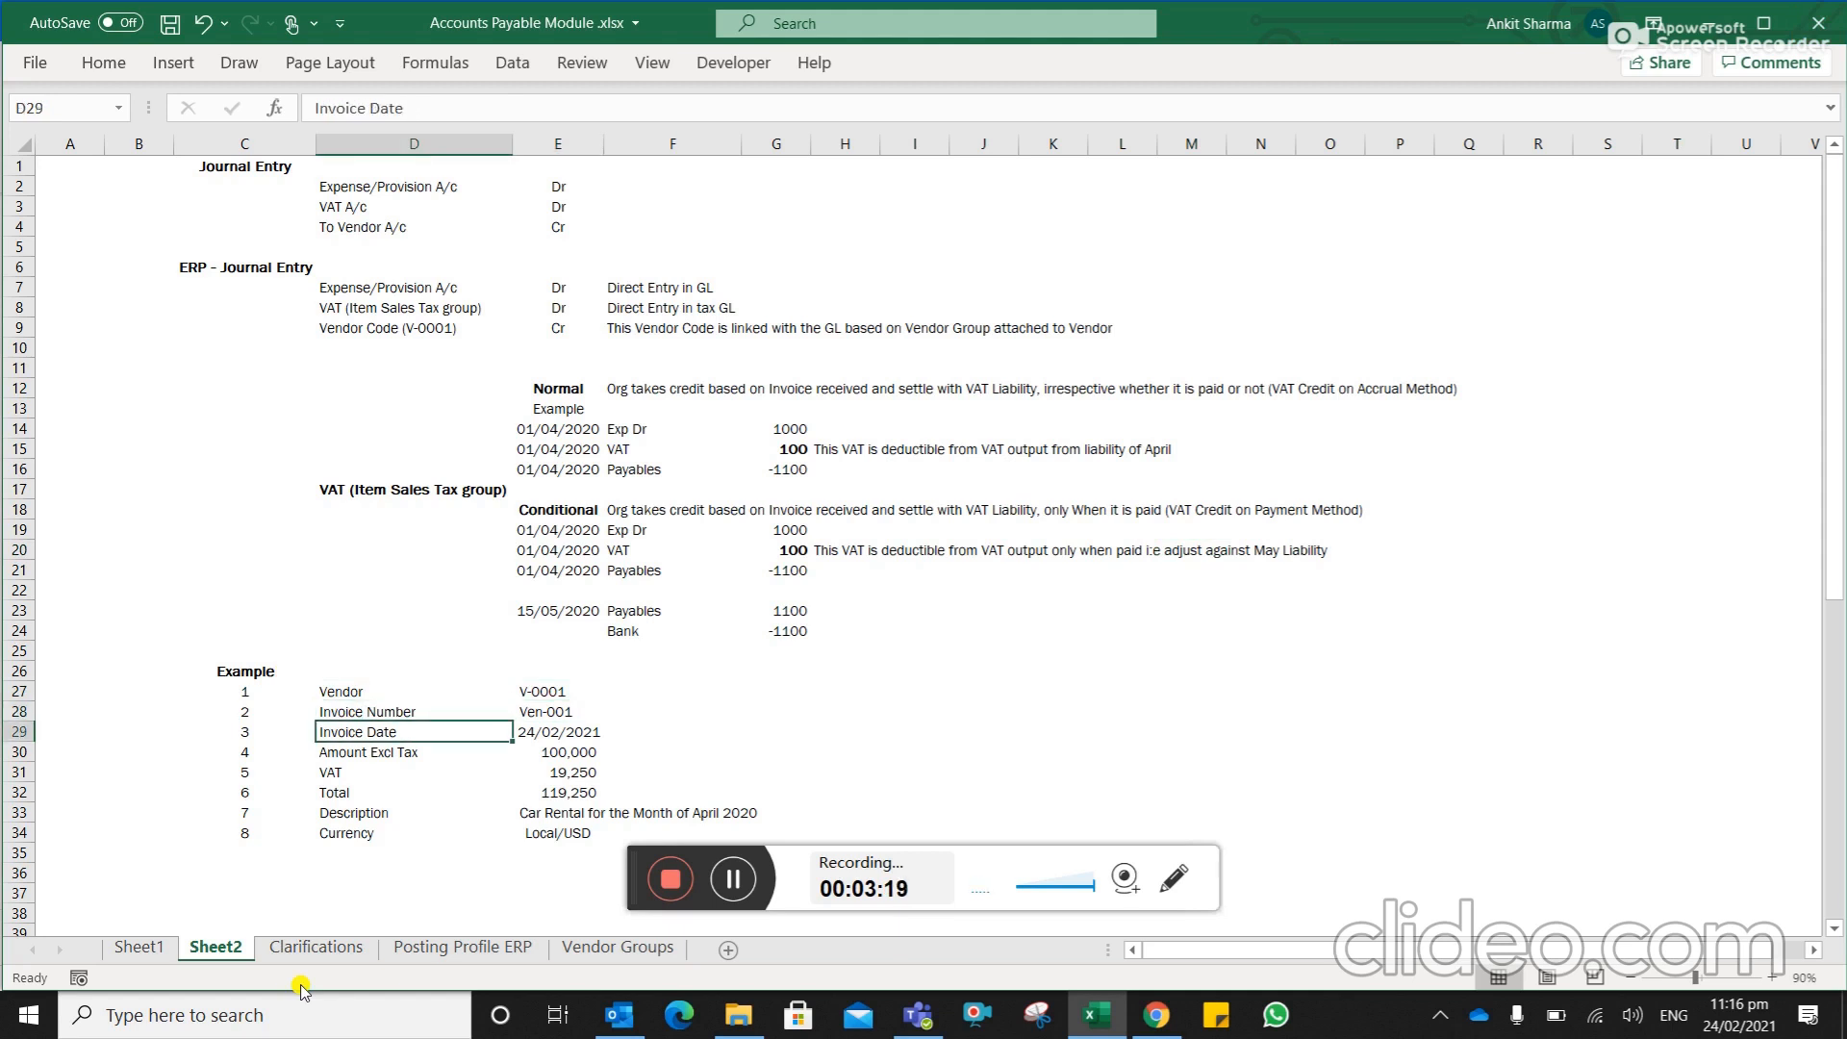
{"action": "key", "text": "Down"}
{"action": "key", "text": "Down"}
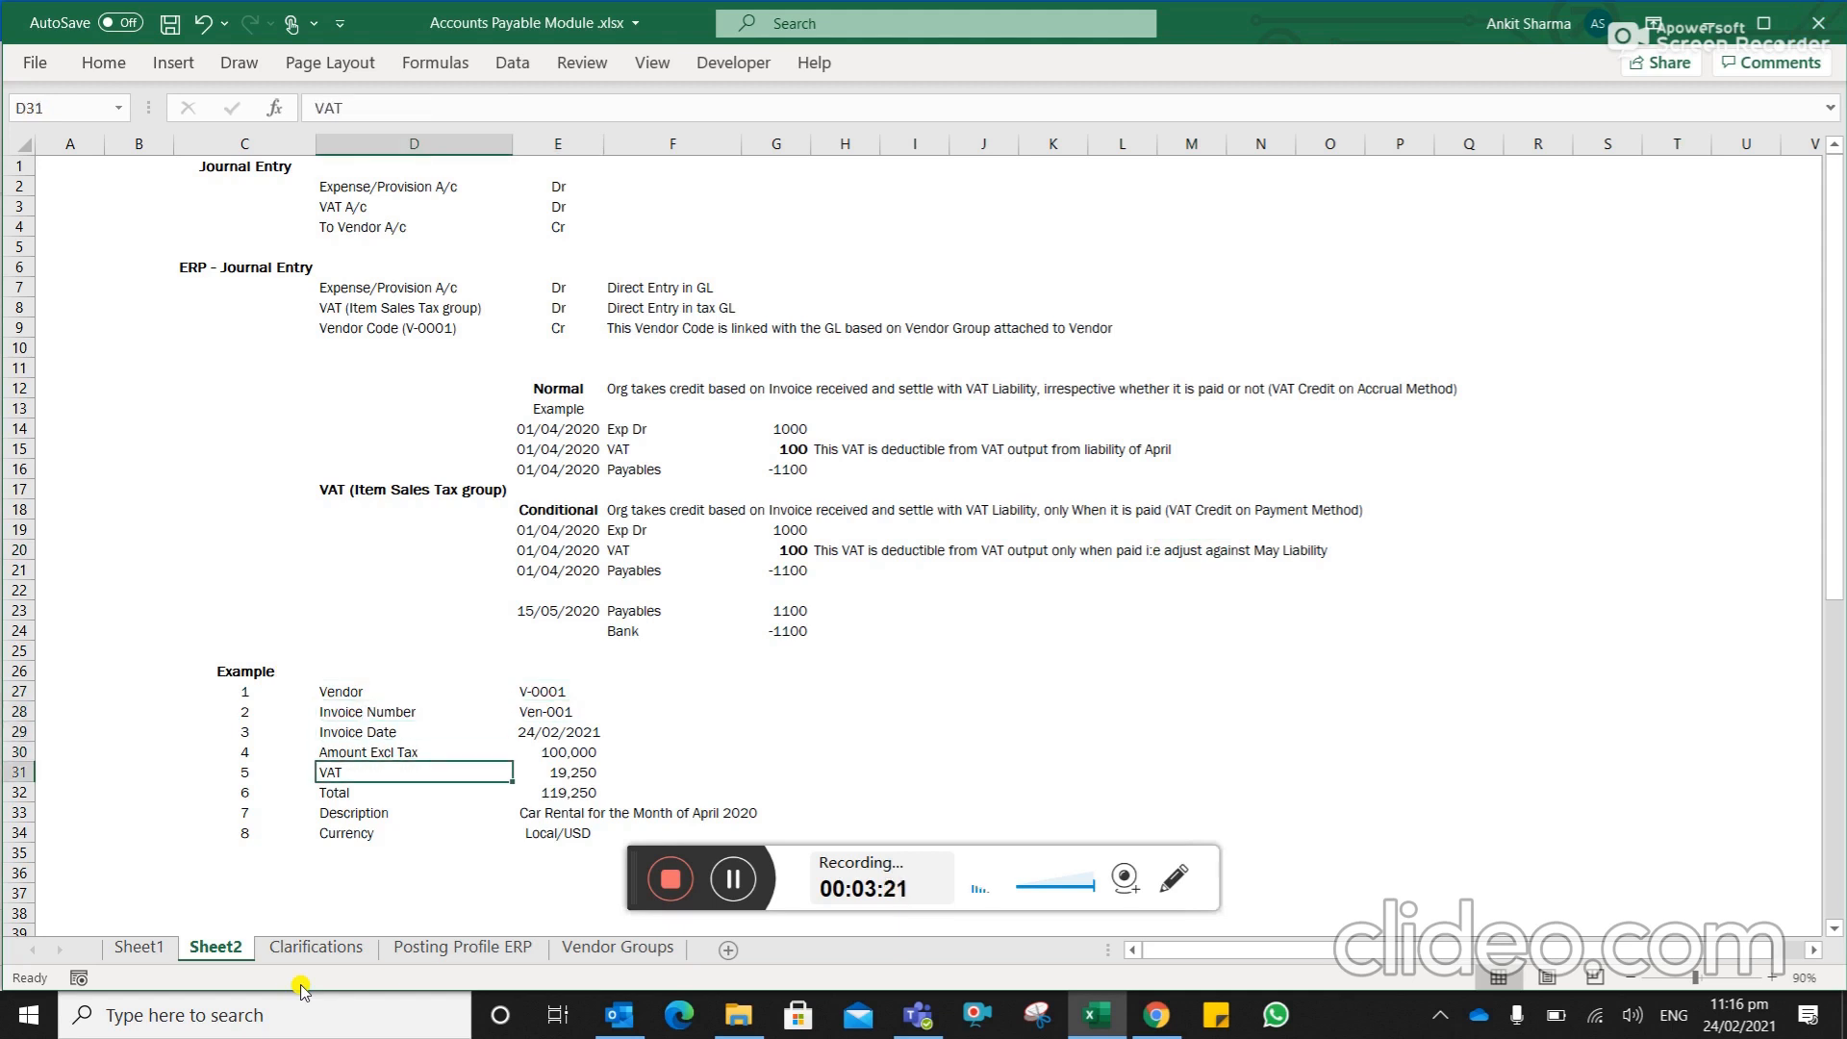
{"action": "key", "text": "Down"}
{"action": "key", "text": "Down"}
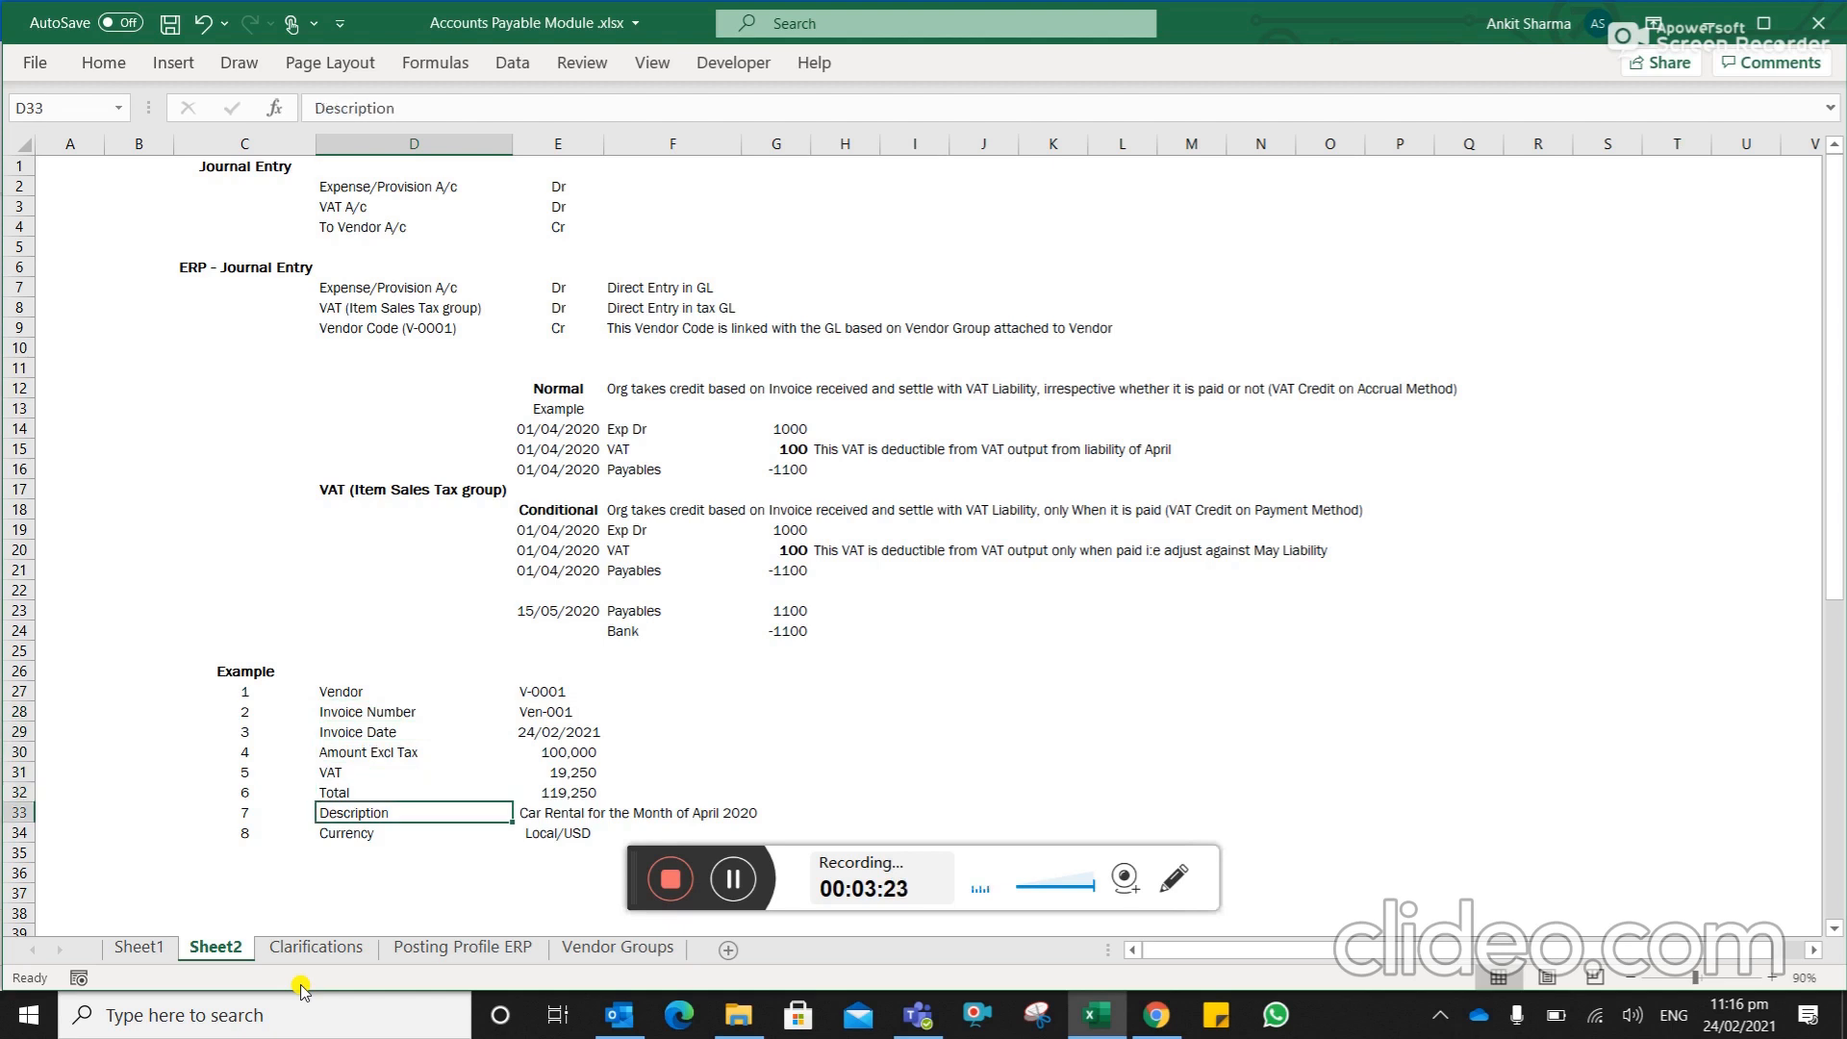
{"action": "key", "text": "Down"}
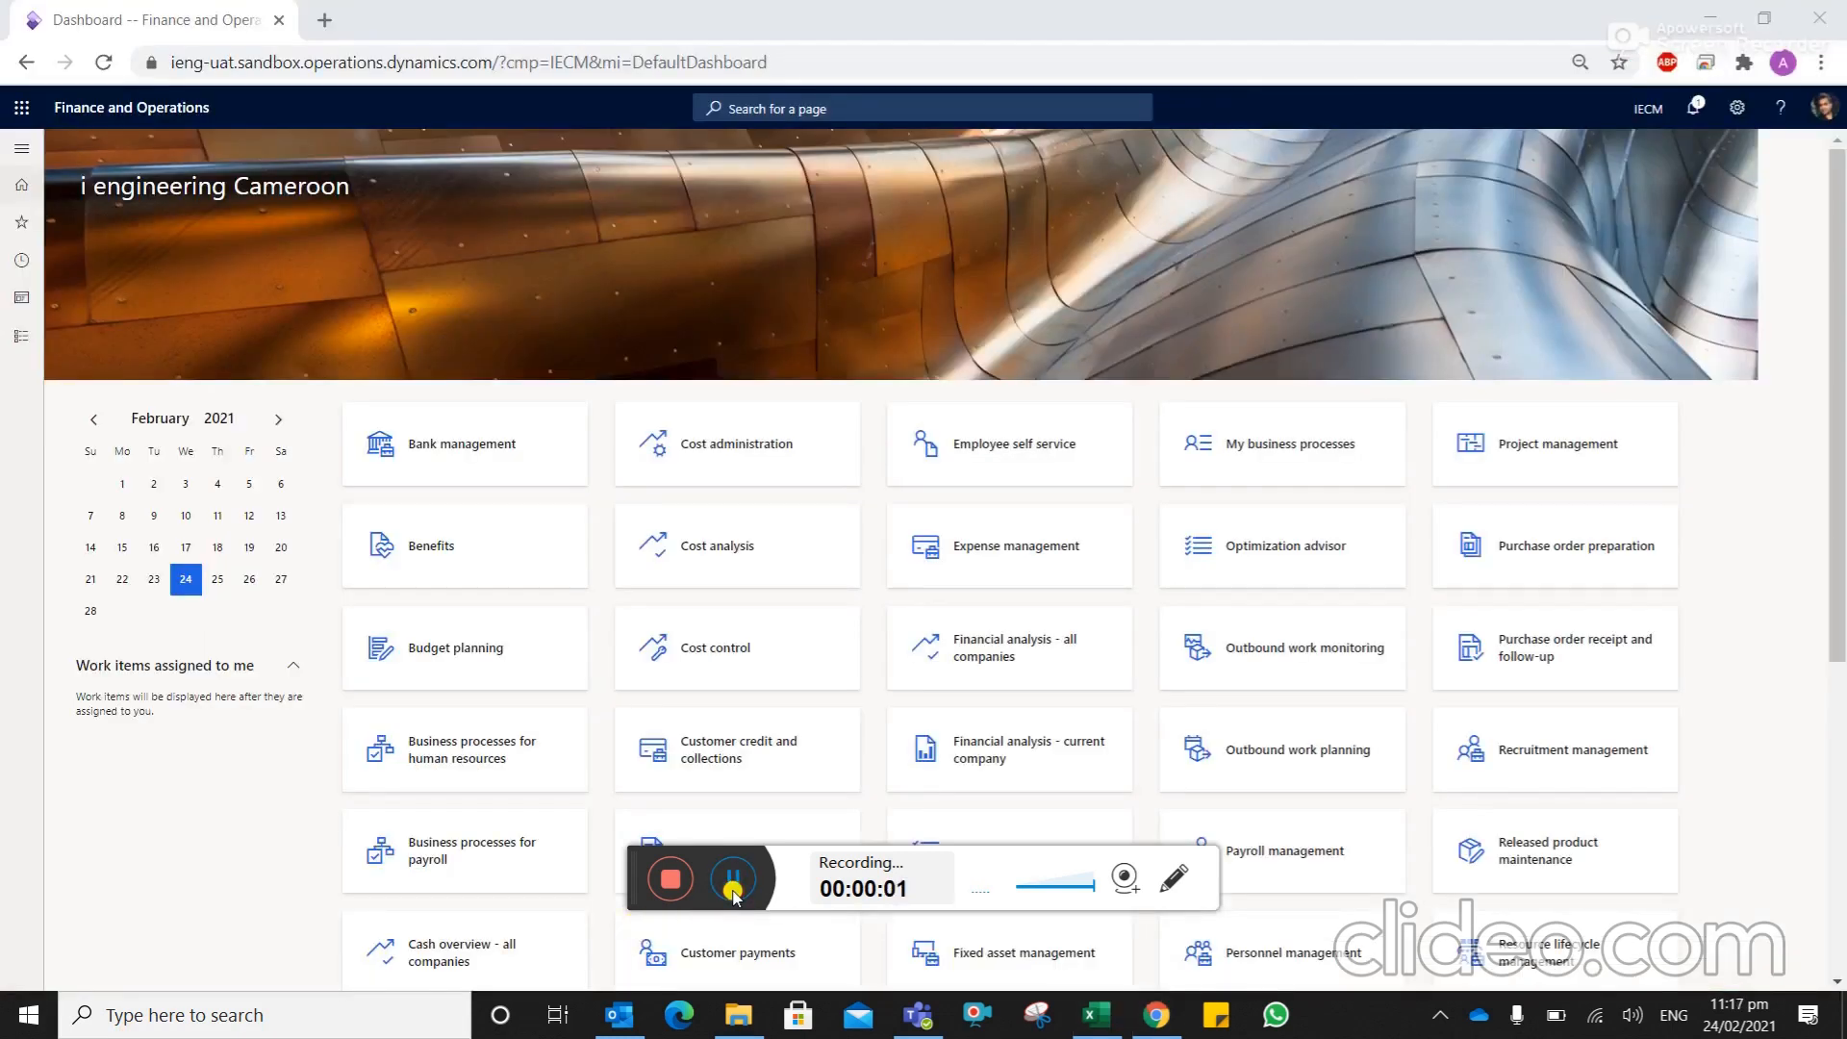
Open the Invoice journal page of the Accounts payable module in Finance and Operations
{"action": "left_click", "coordinate": [17, 154]}
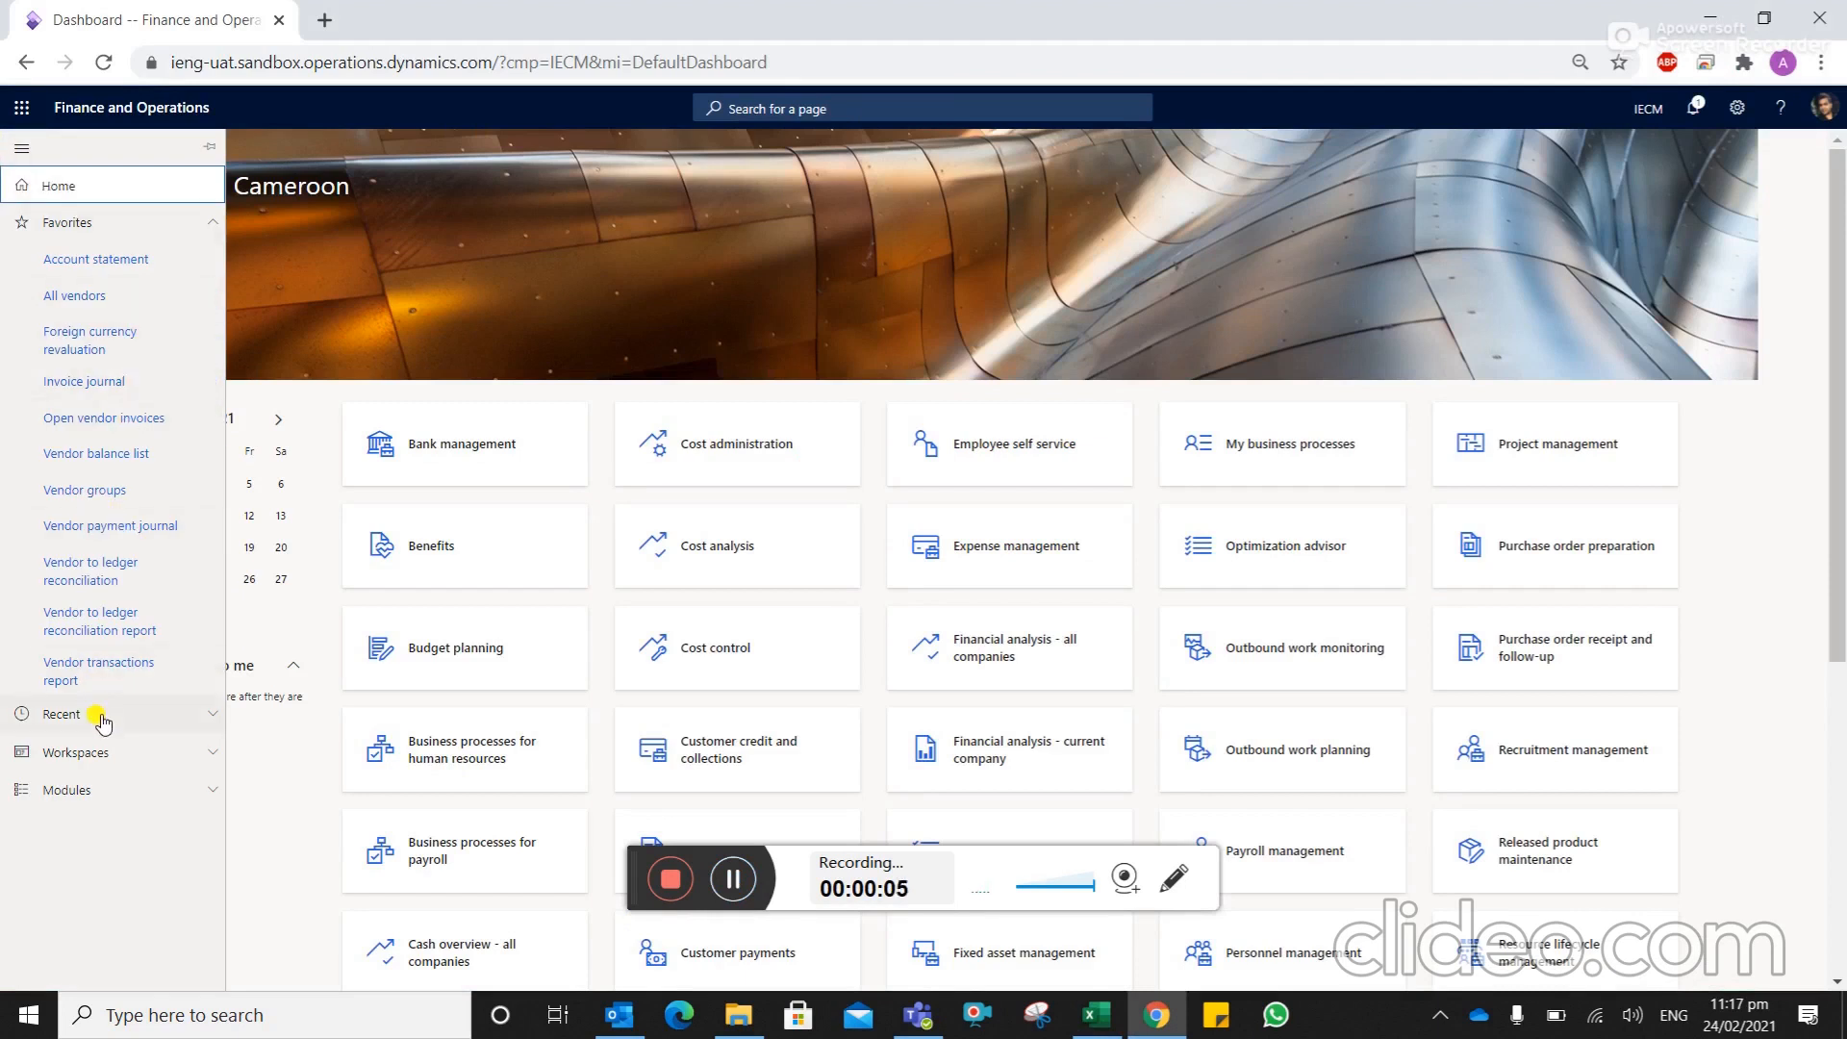
{"action": "left_click", "coordinate": [101, 789]}
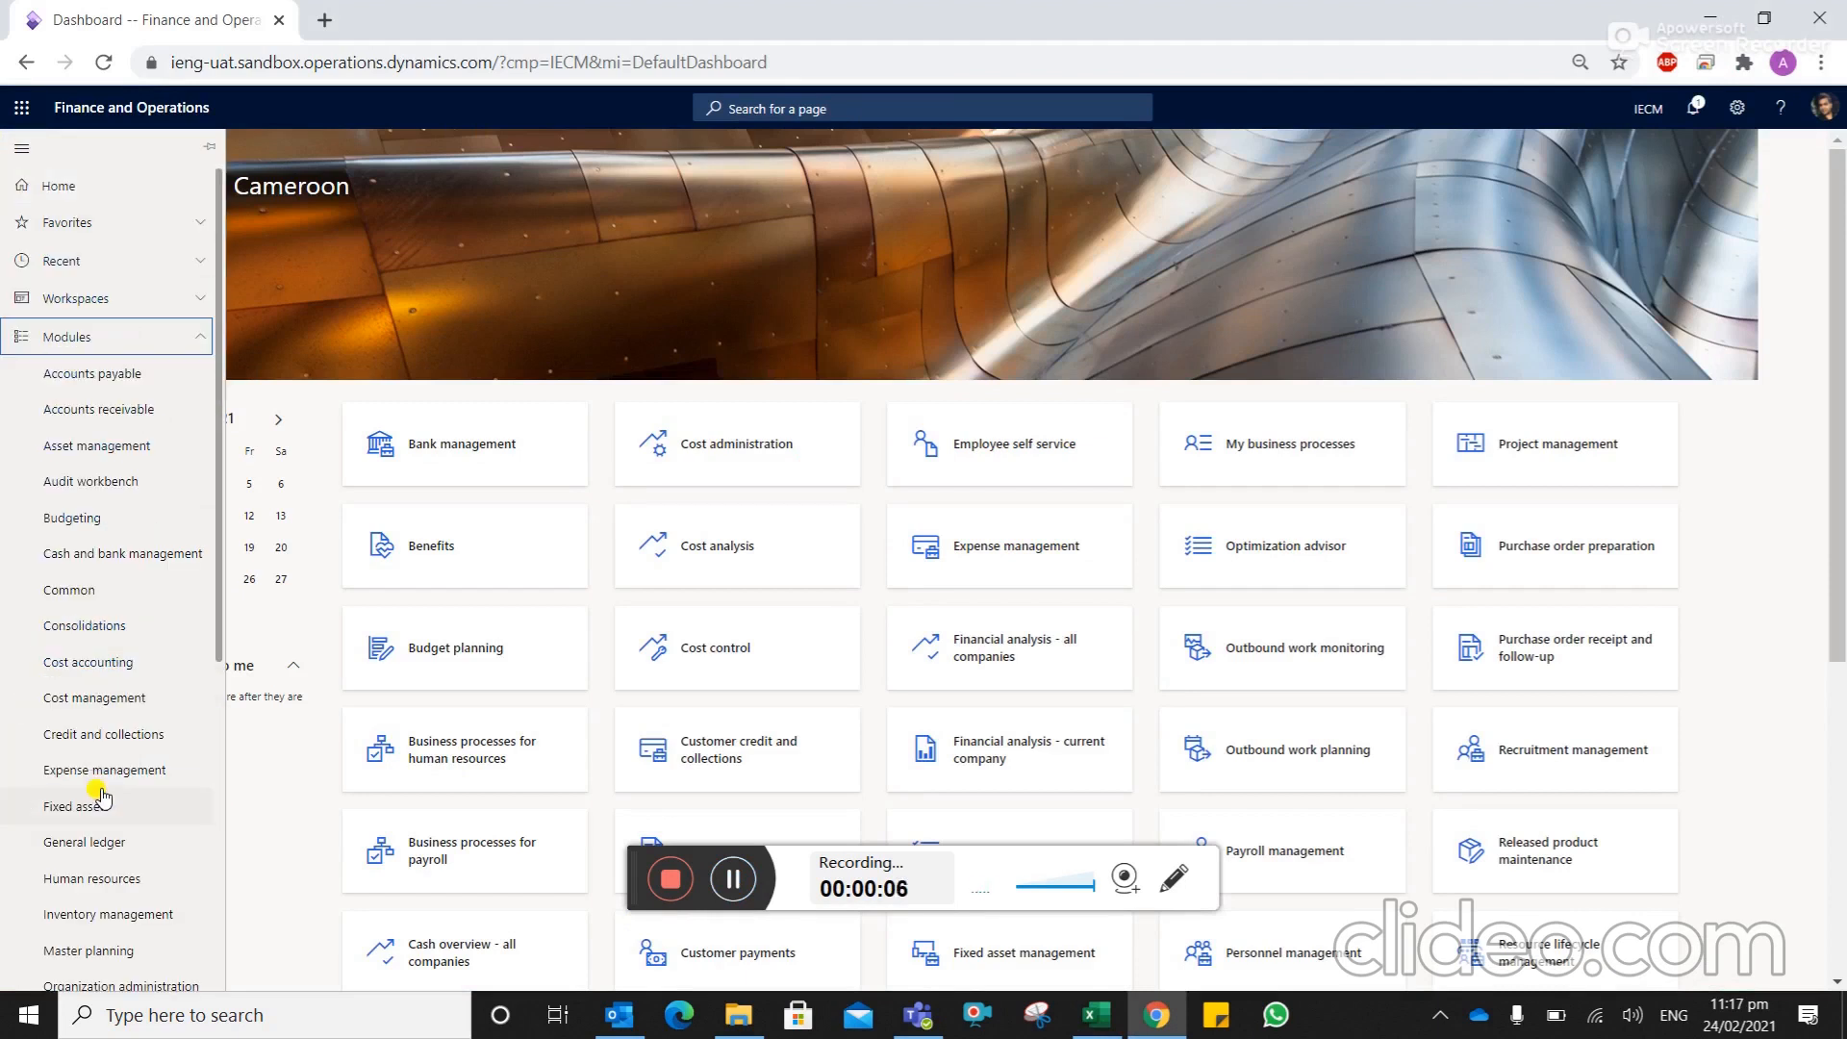
{"action": "left_click", "coordinate": [140, 375]}
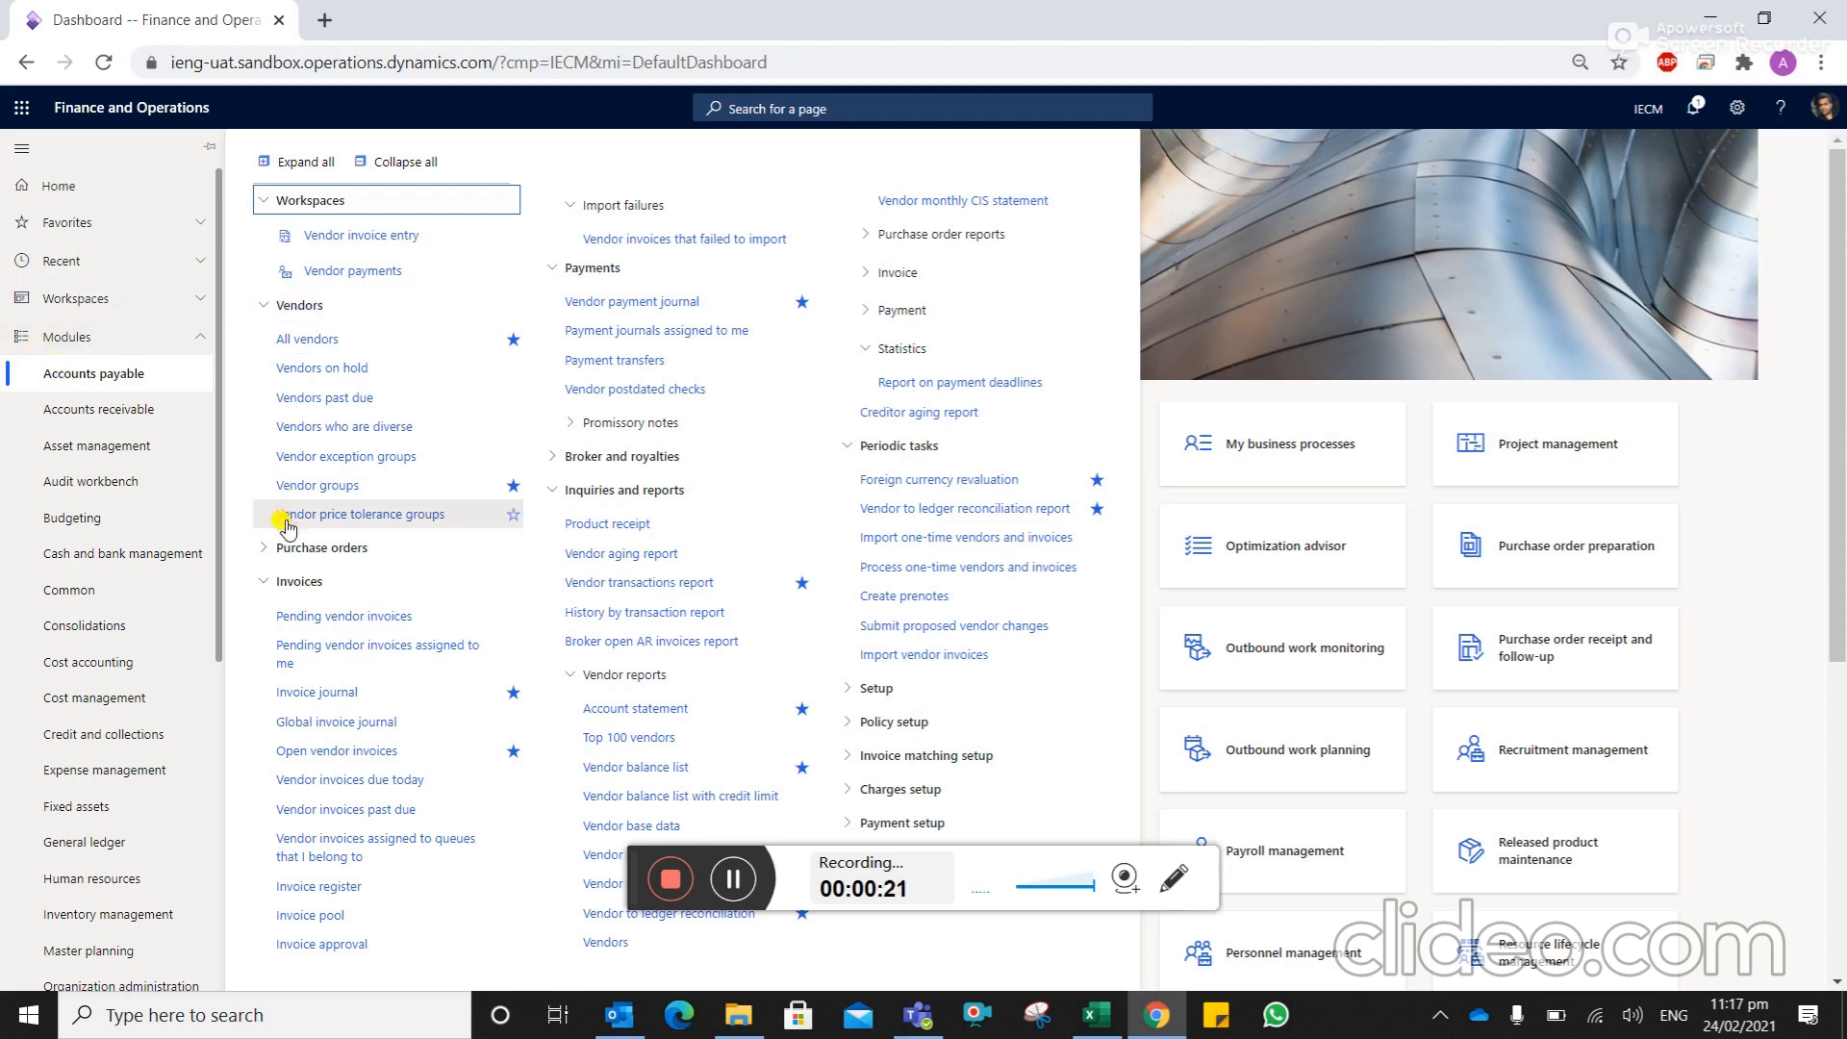
{"action": "left_click", "coordinate": [333, 692]}
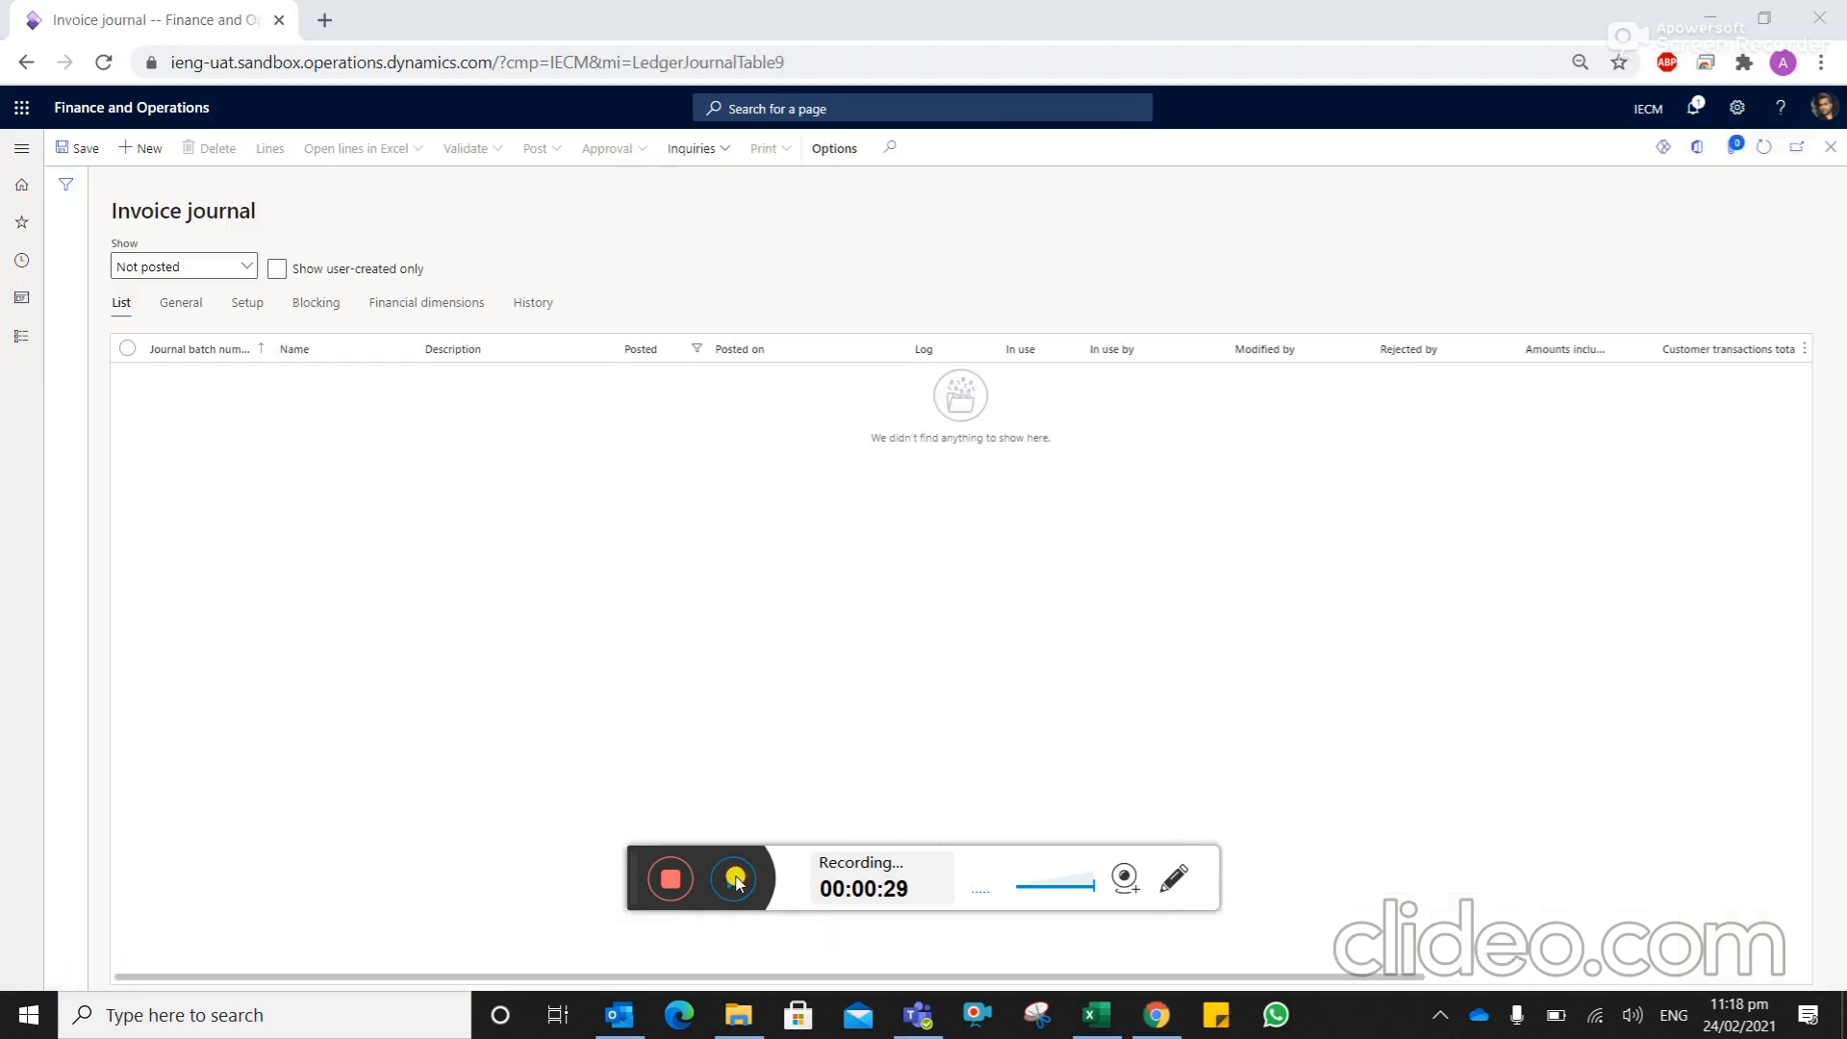
Create an invoice journal with the name PI (Vendor Purchase Invoice) and open its lines
{"action": "left_click", "coordinate": [160, 152]}
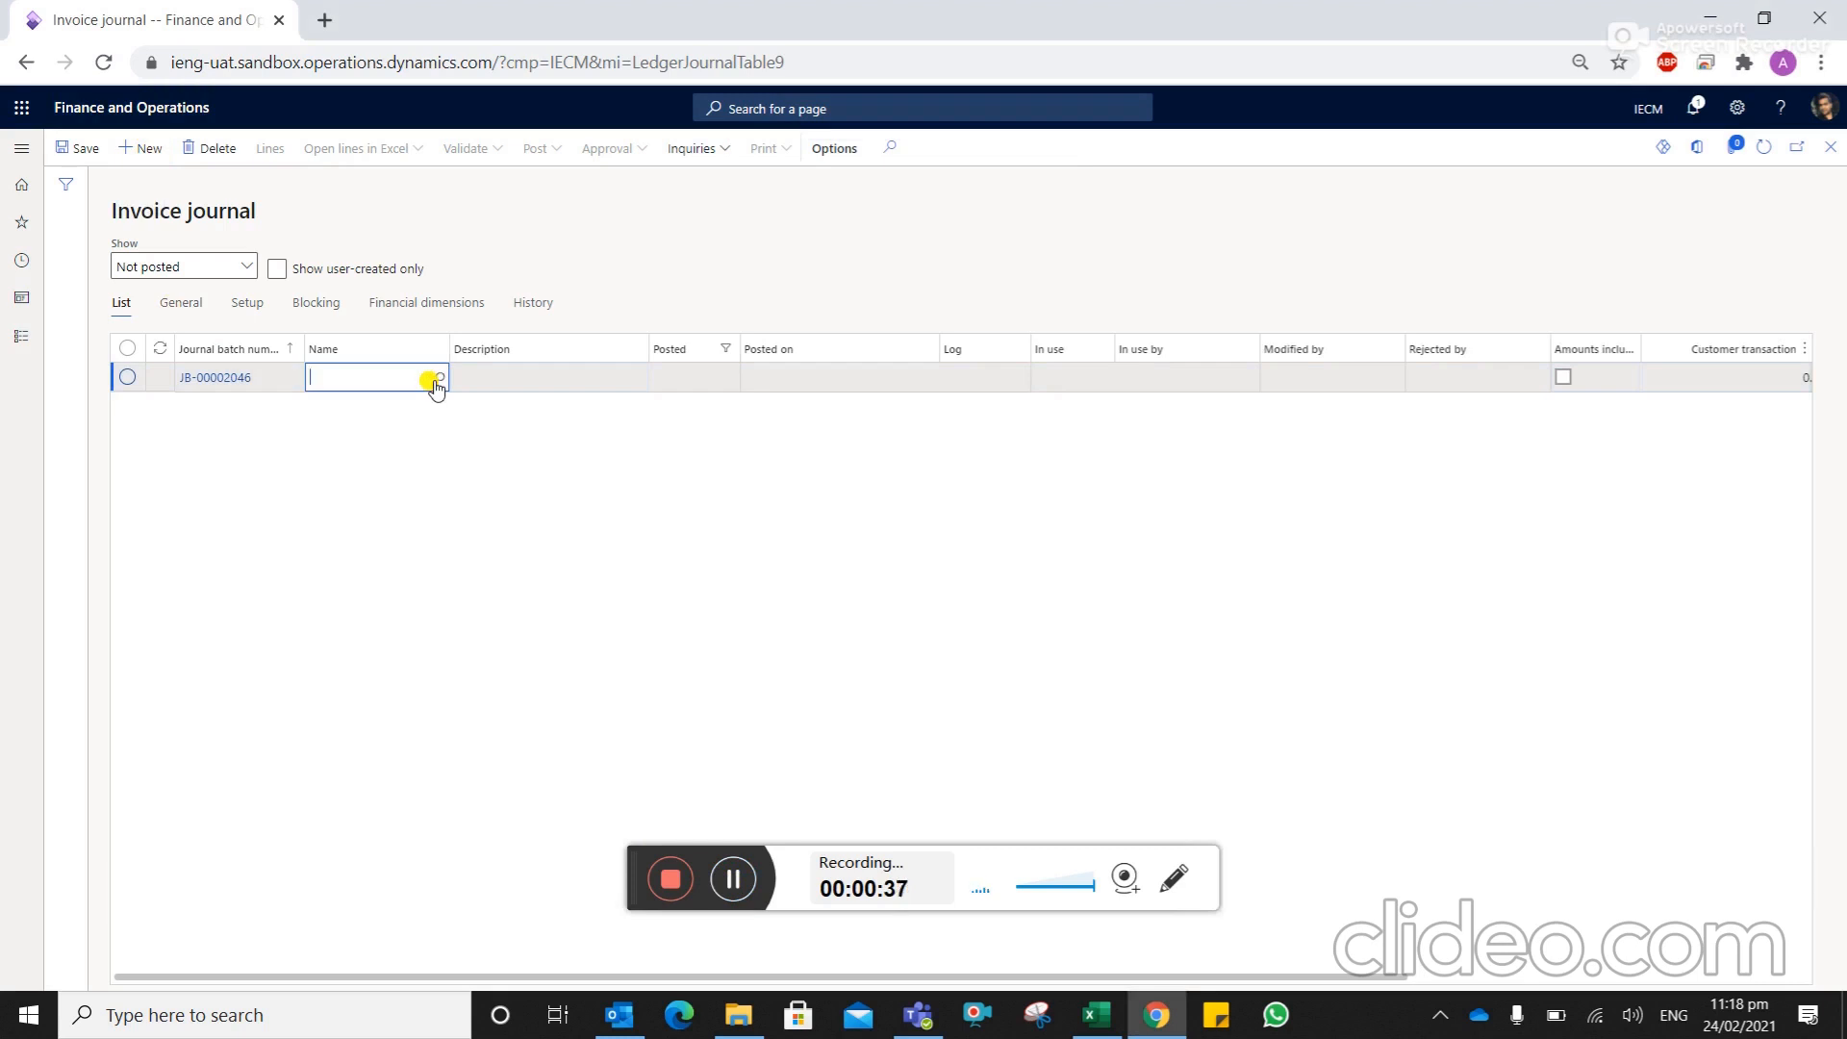
{"action": "left_click", "coordinate": [438, 378]}
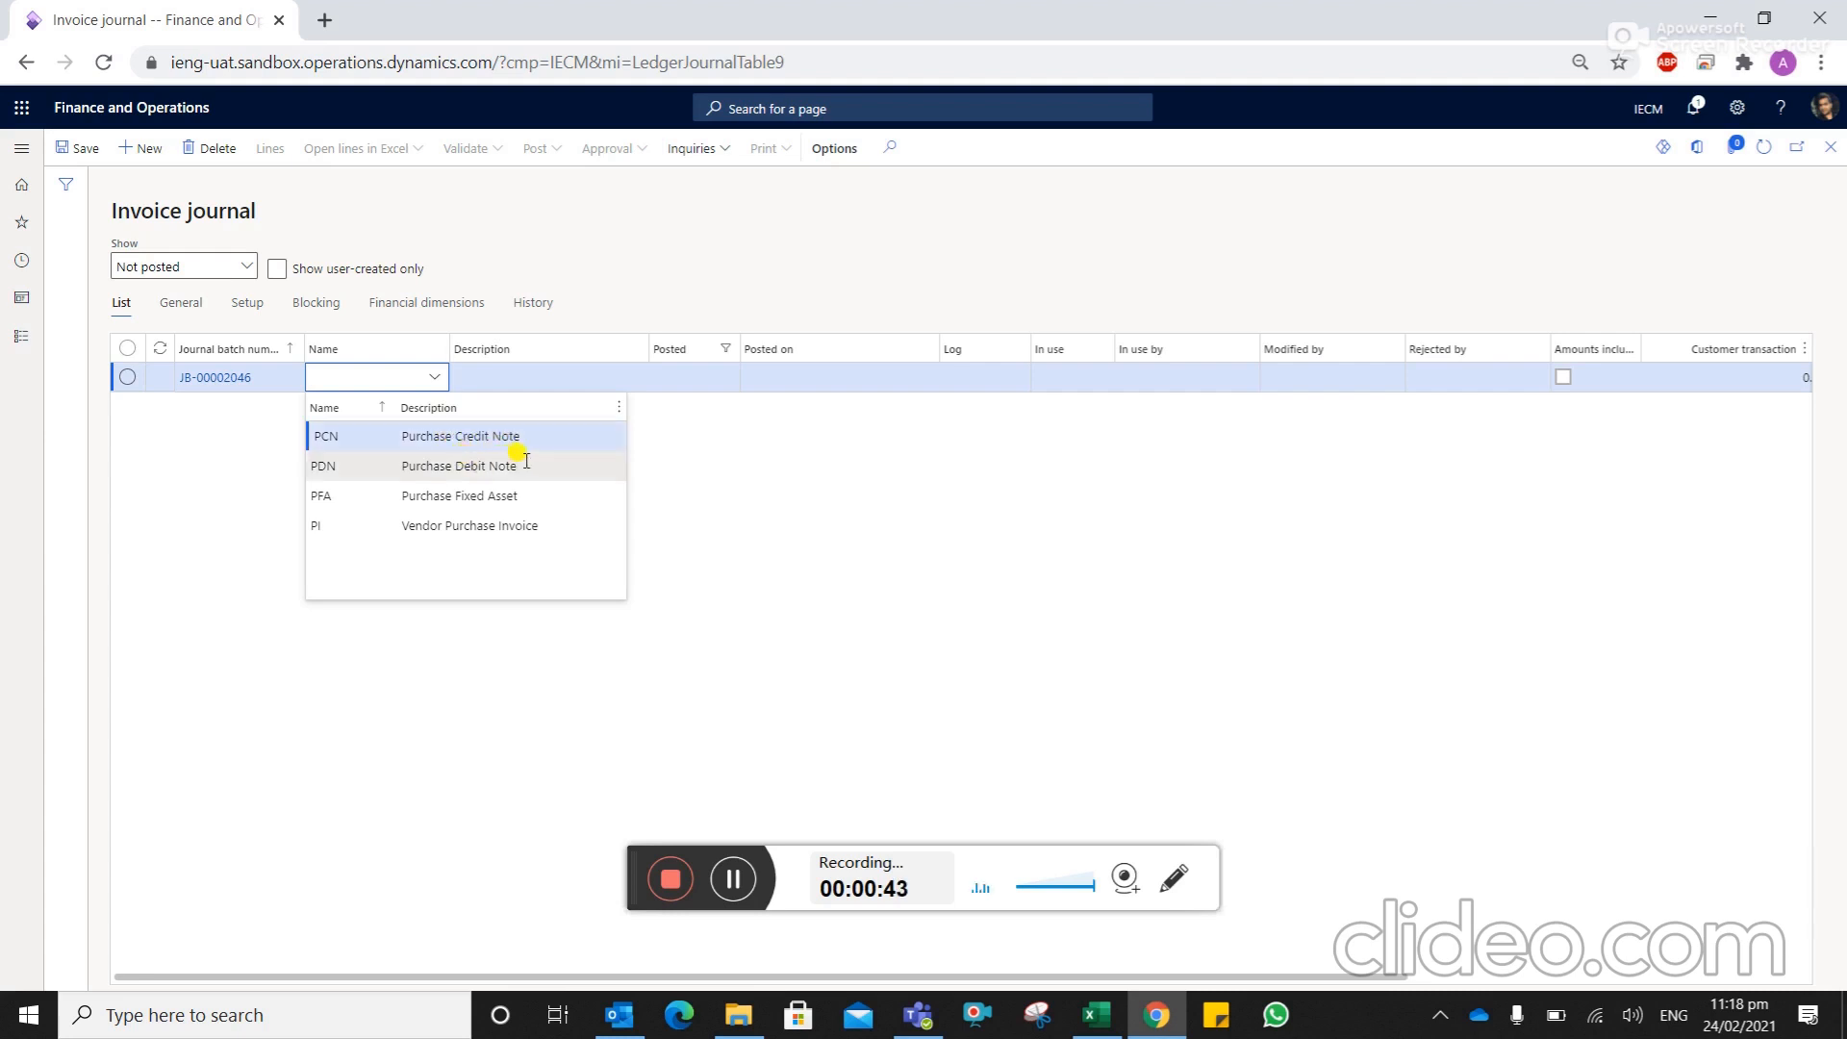
{"action": "left_click", "coordinate": [507, 528]}
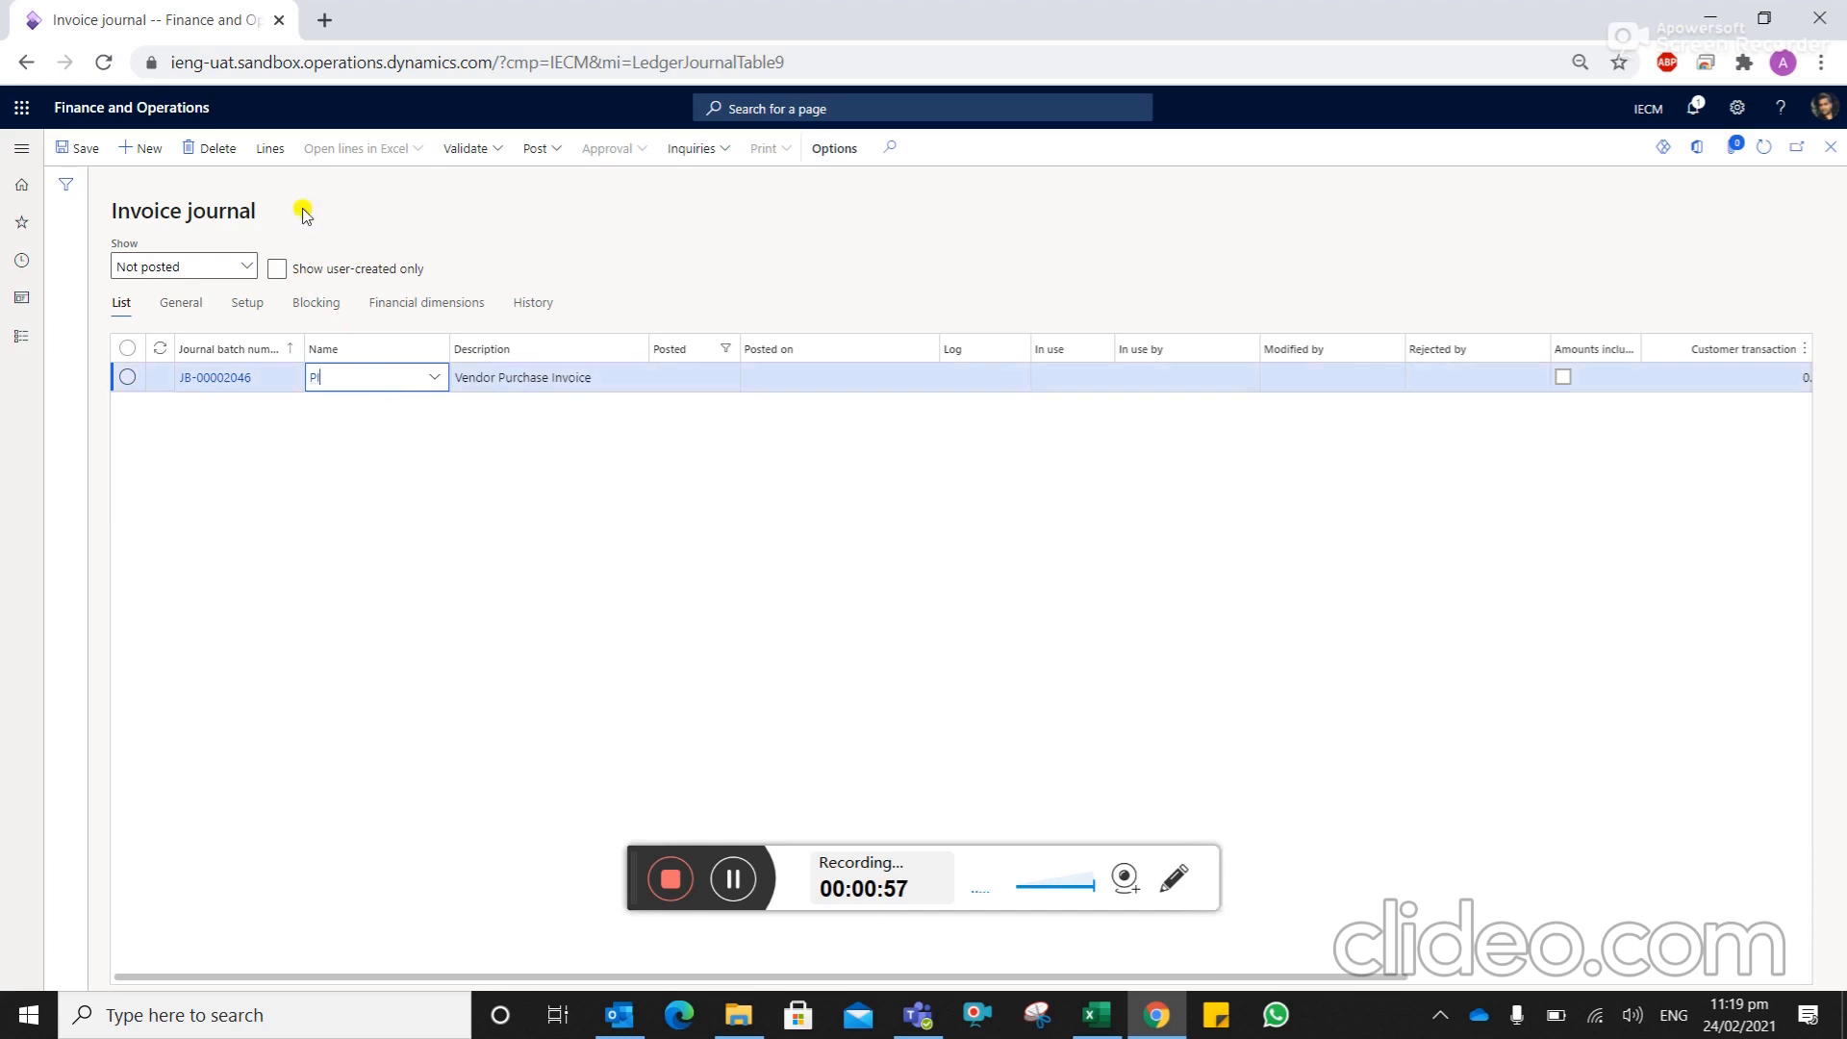
{"action": "left_click", "coordinate": [273, 157]}
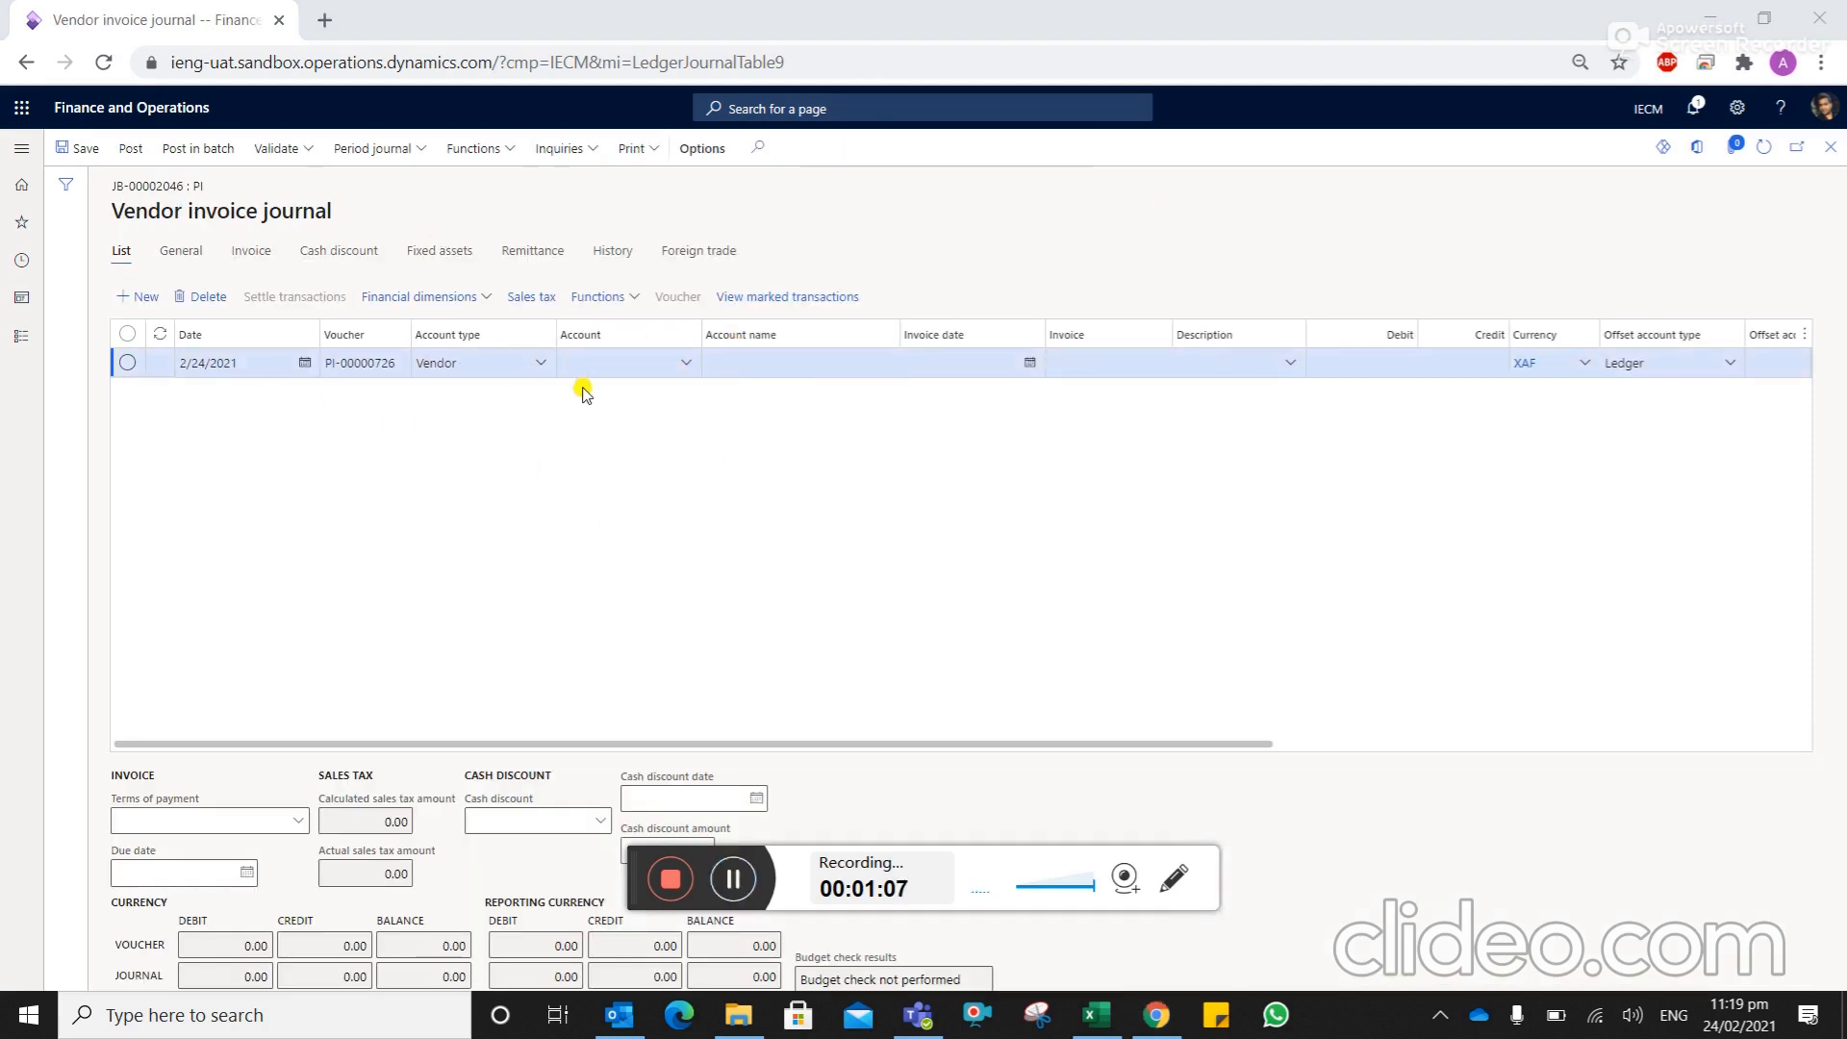
Select ETS ADT as the vendor account on the journal line and set the invoice date to 2/23/2021
{"action": "left_click", "coordinate": [246, 363]}
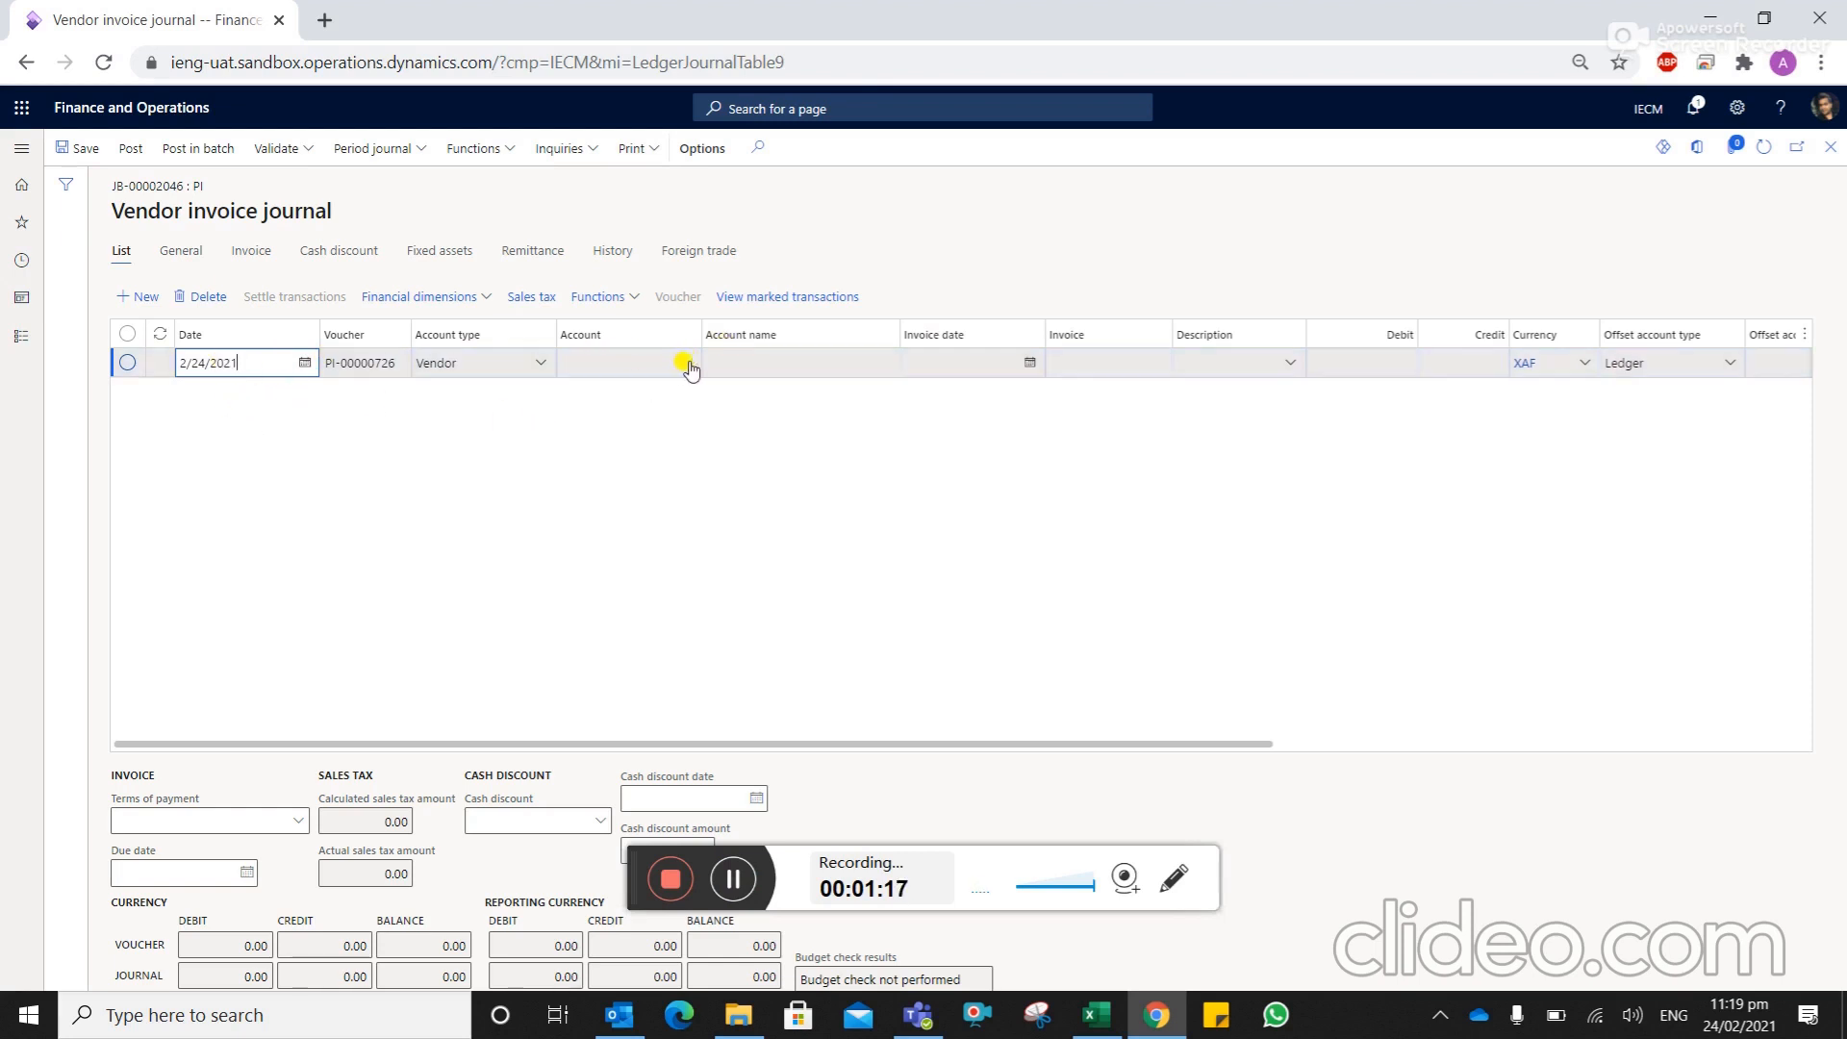
{"action": "left_click", "coordinate": [621, 361]}
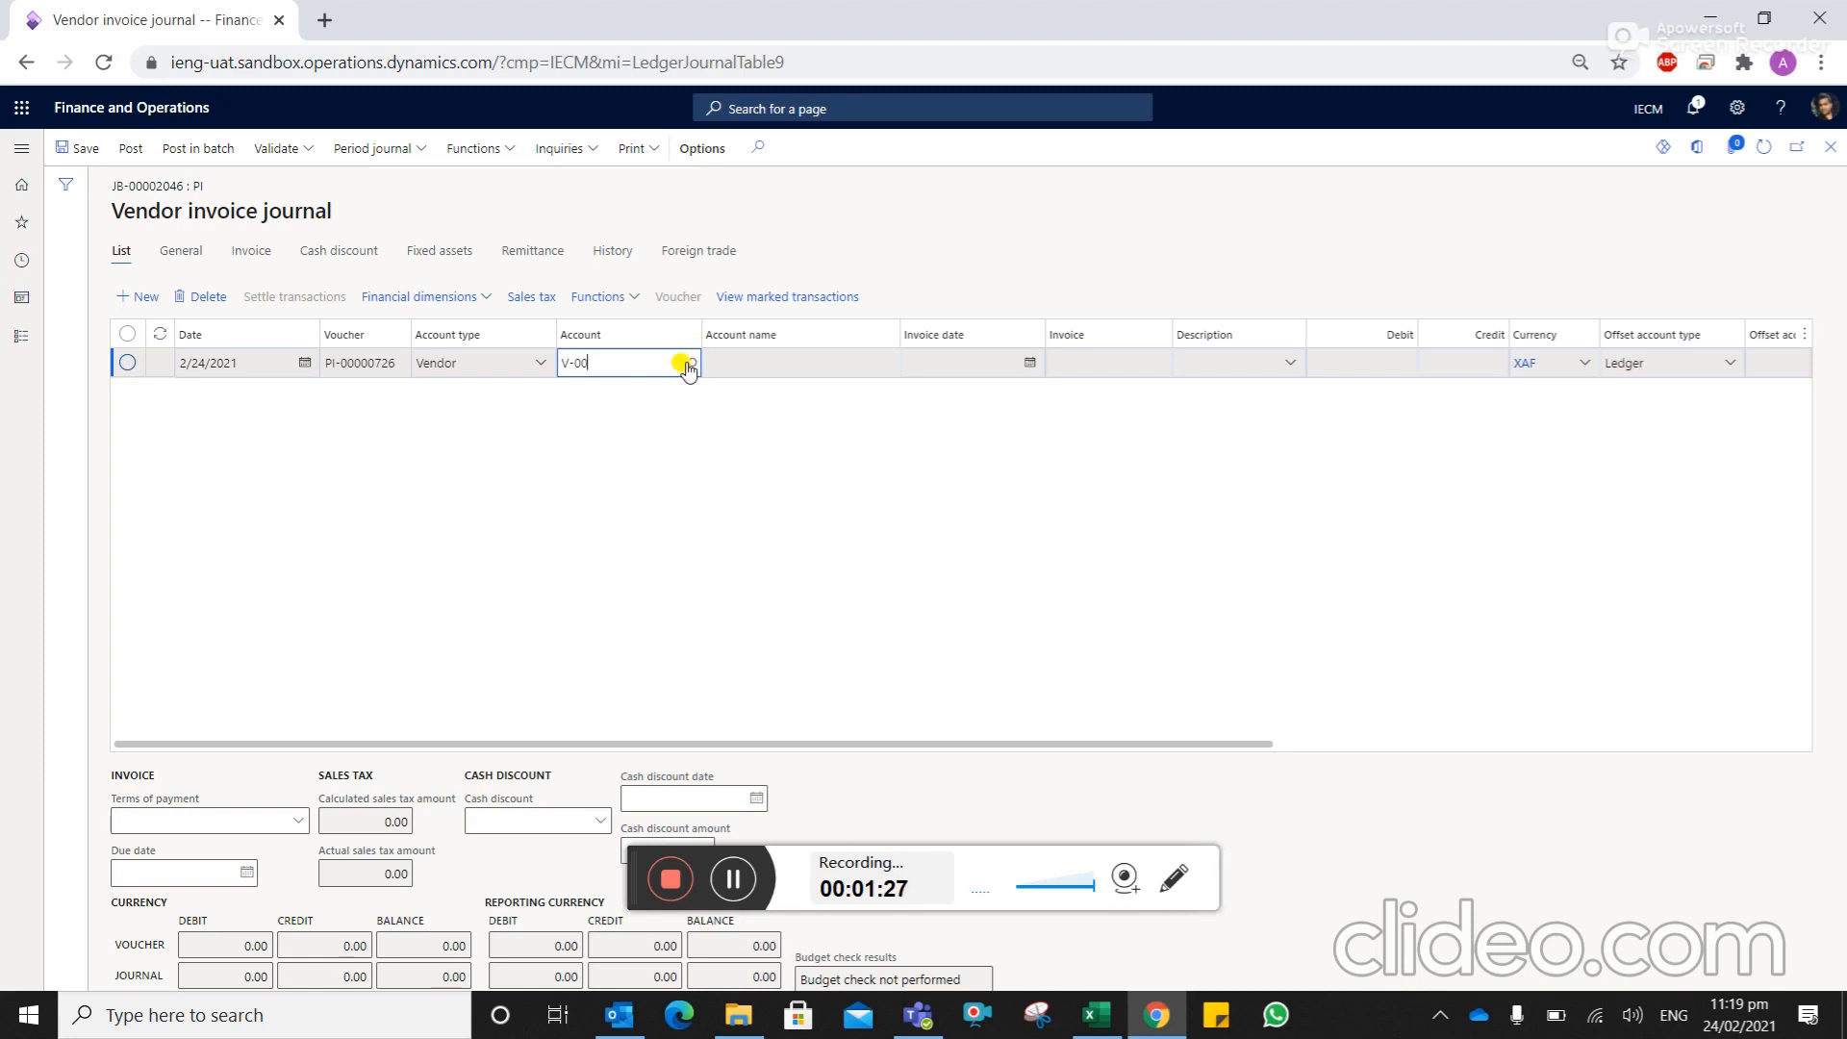
{"action": "key", "text": "BackSpace"}
{"action": "key", "text": "BackSpace"}
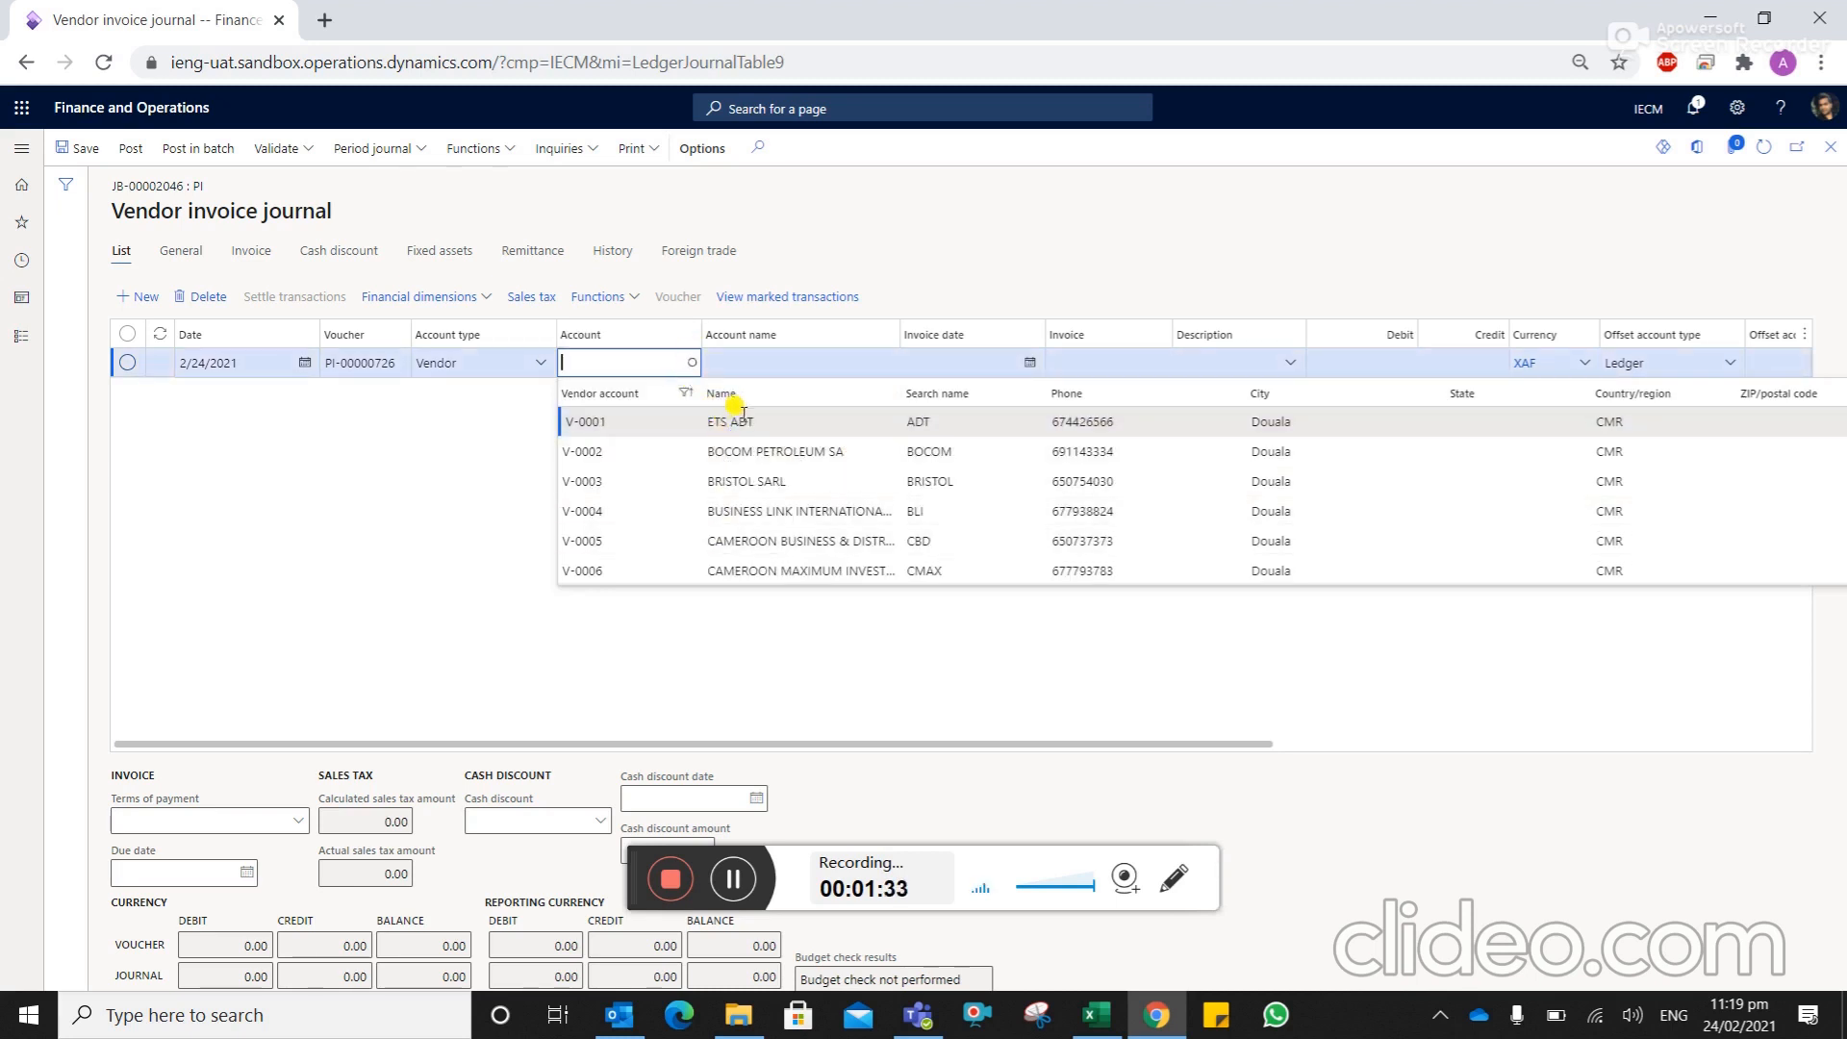
{"action": "left_click", "coordinate": [727, 423]}
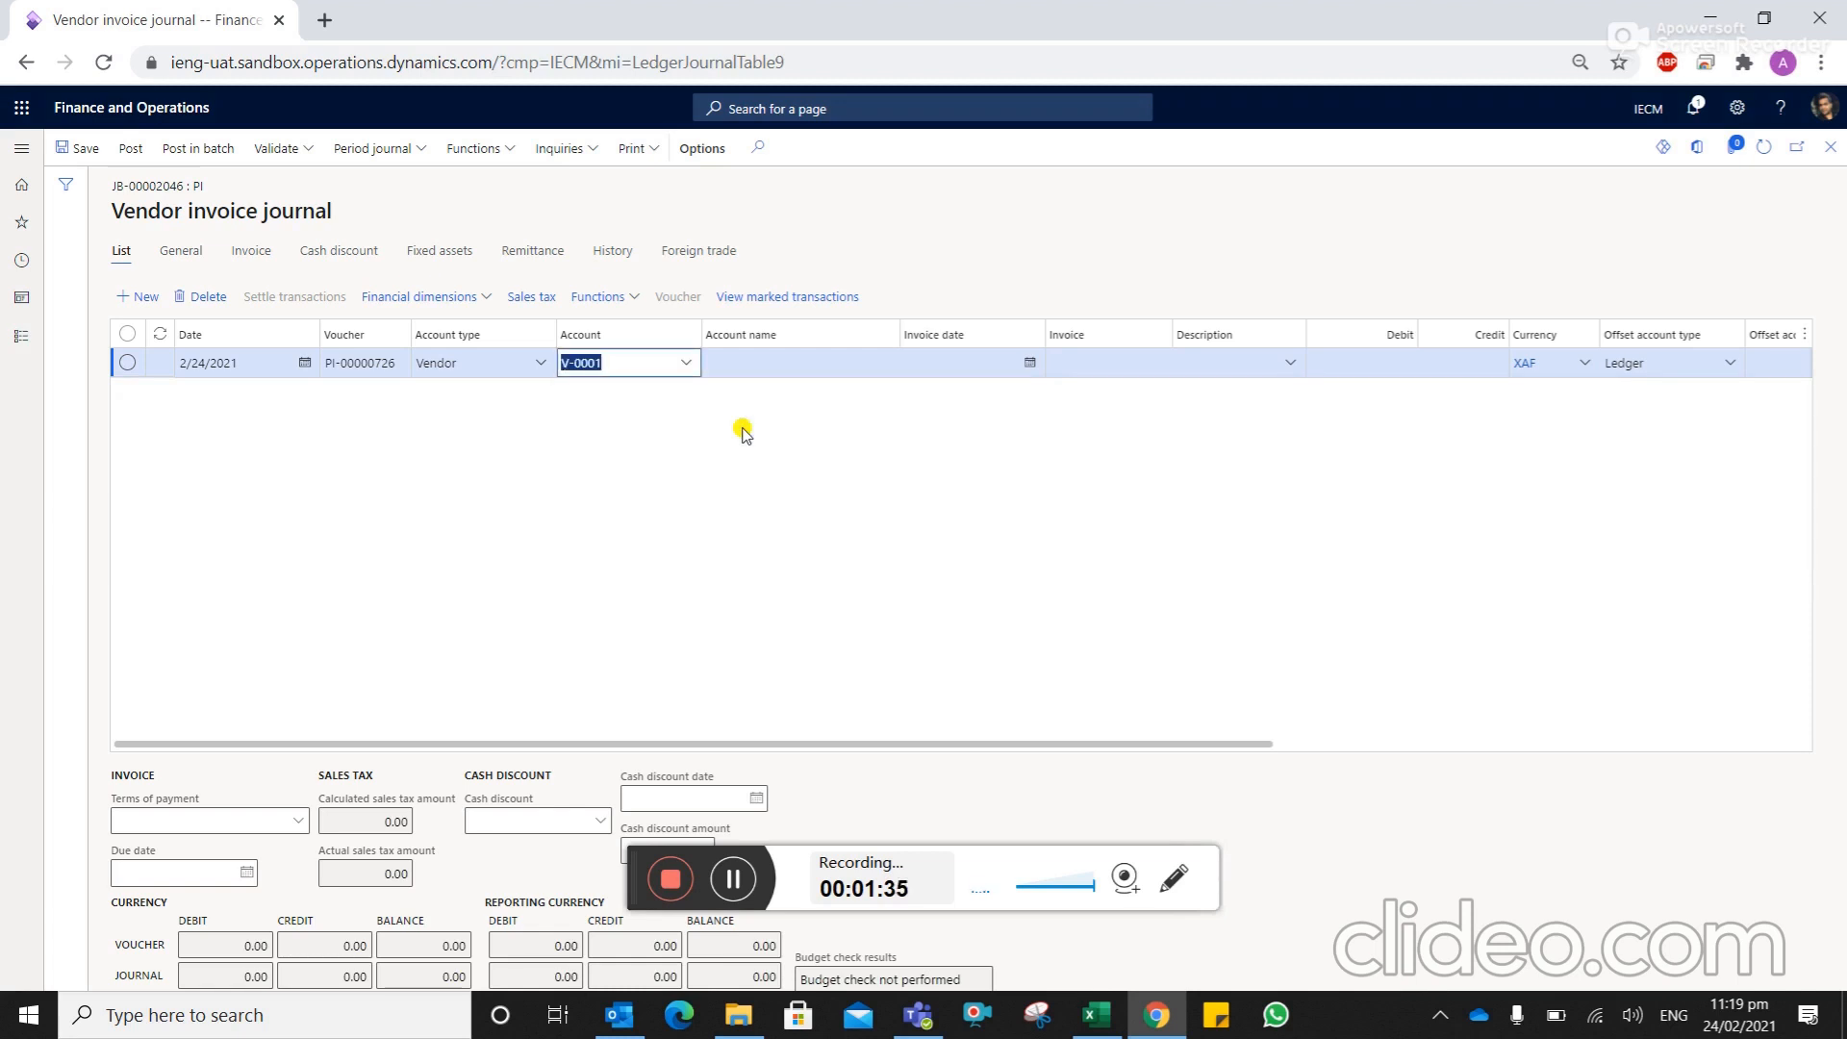
{"action": "key", "text": "Tab"}
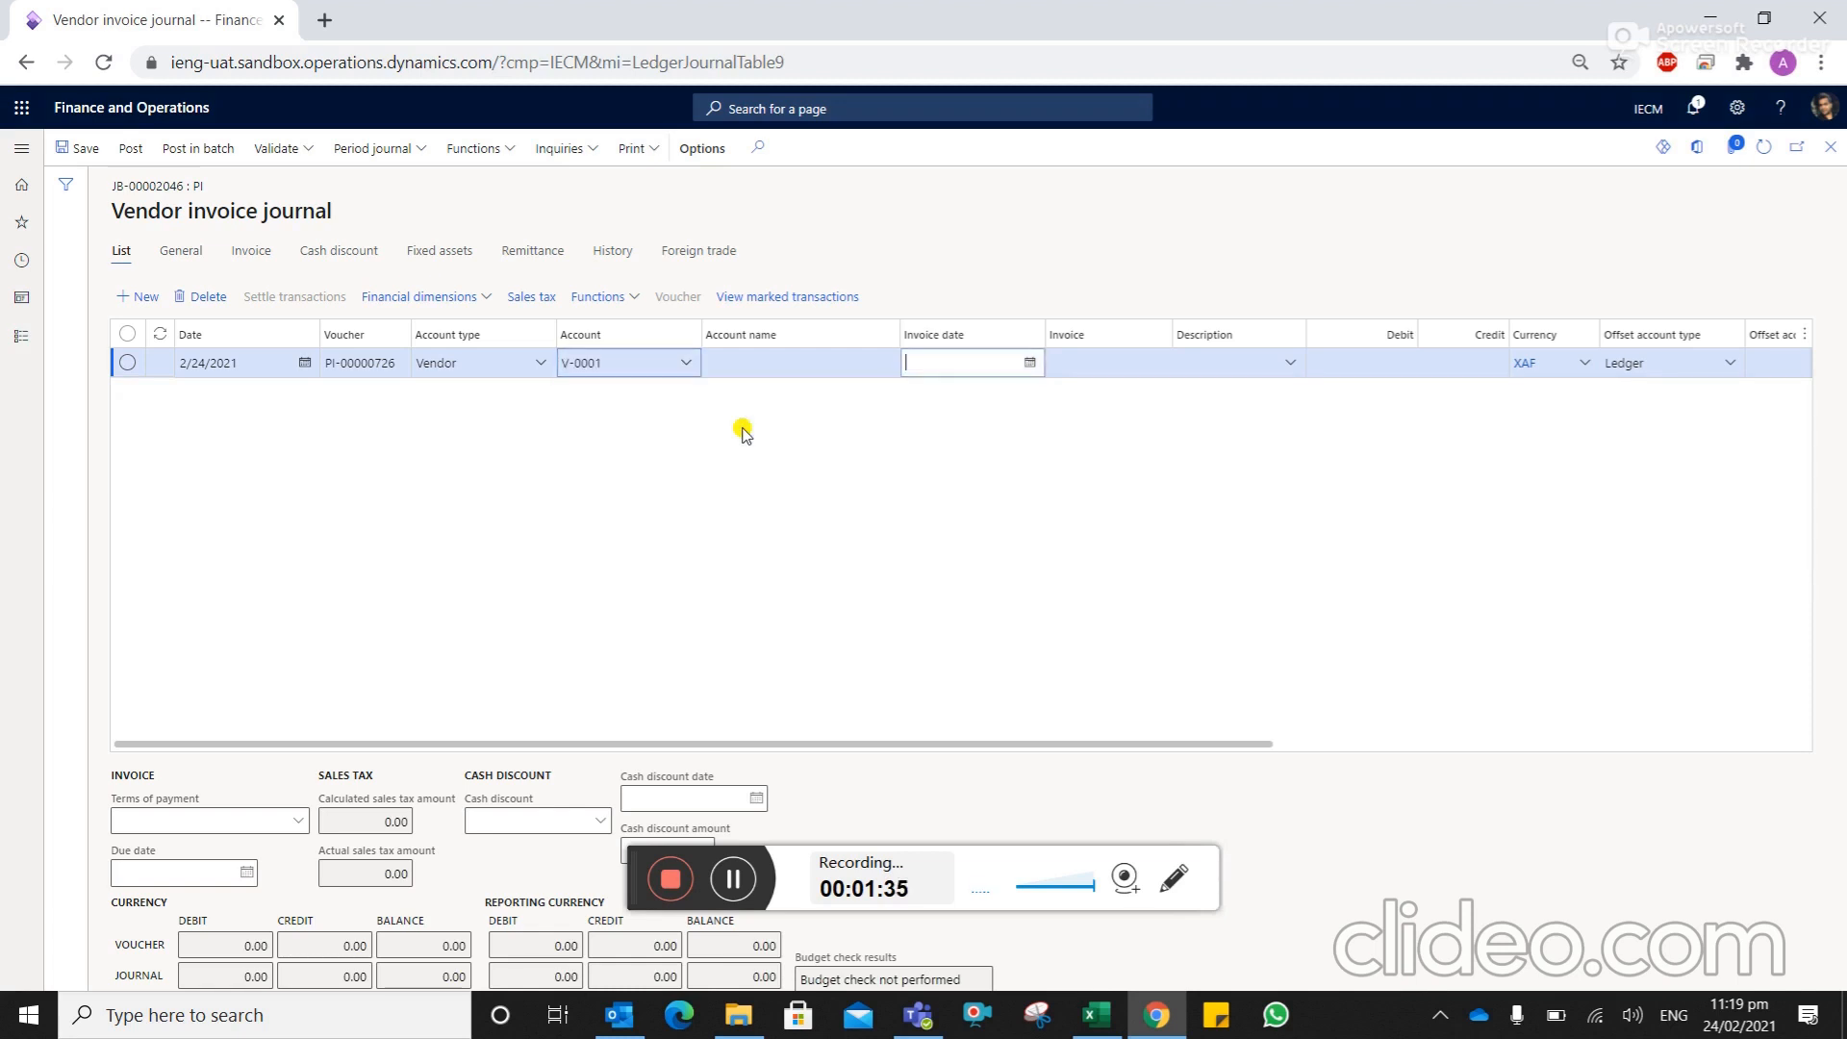
{"action": "left_click", "coordinate": [1030, 366]}
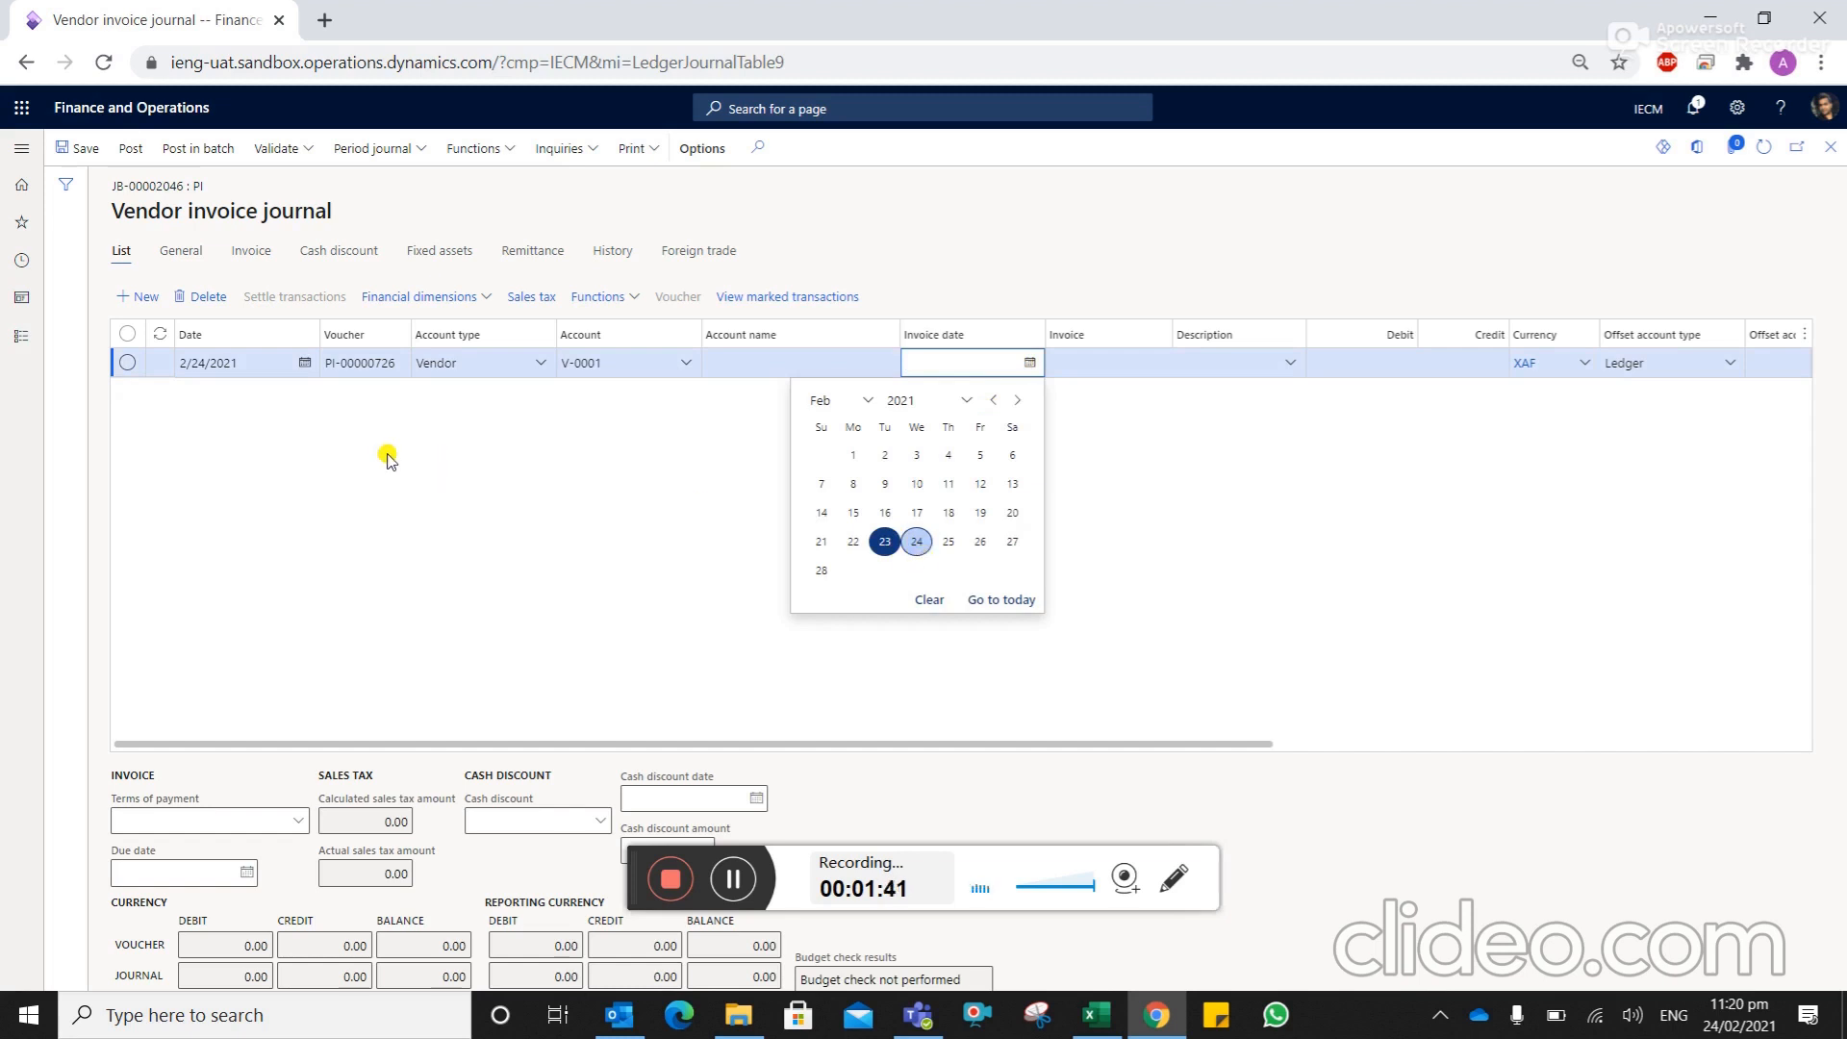
{"action": "left_click", "coordinate": [883, 544]}
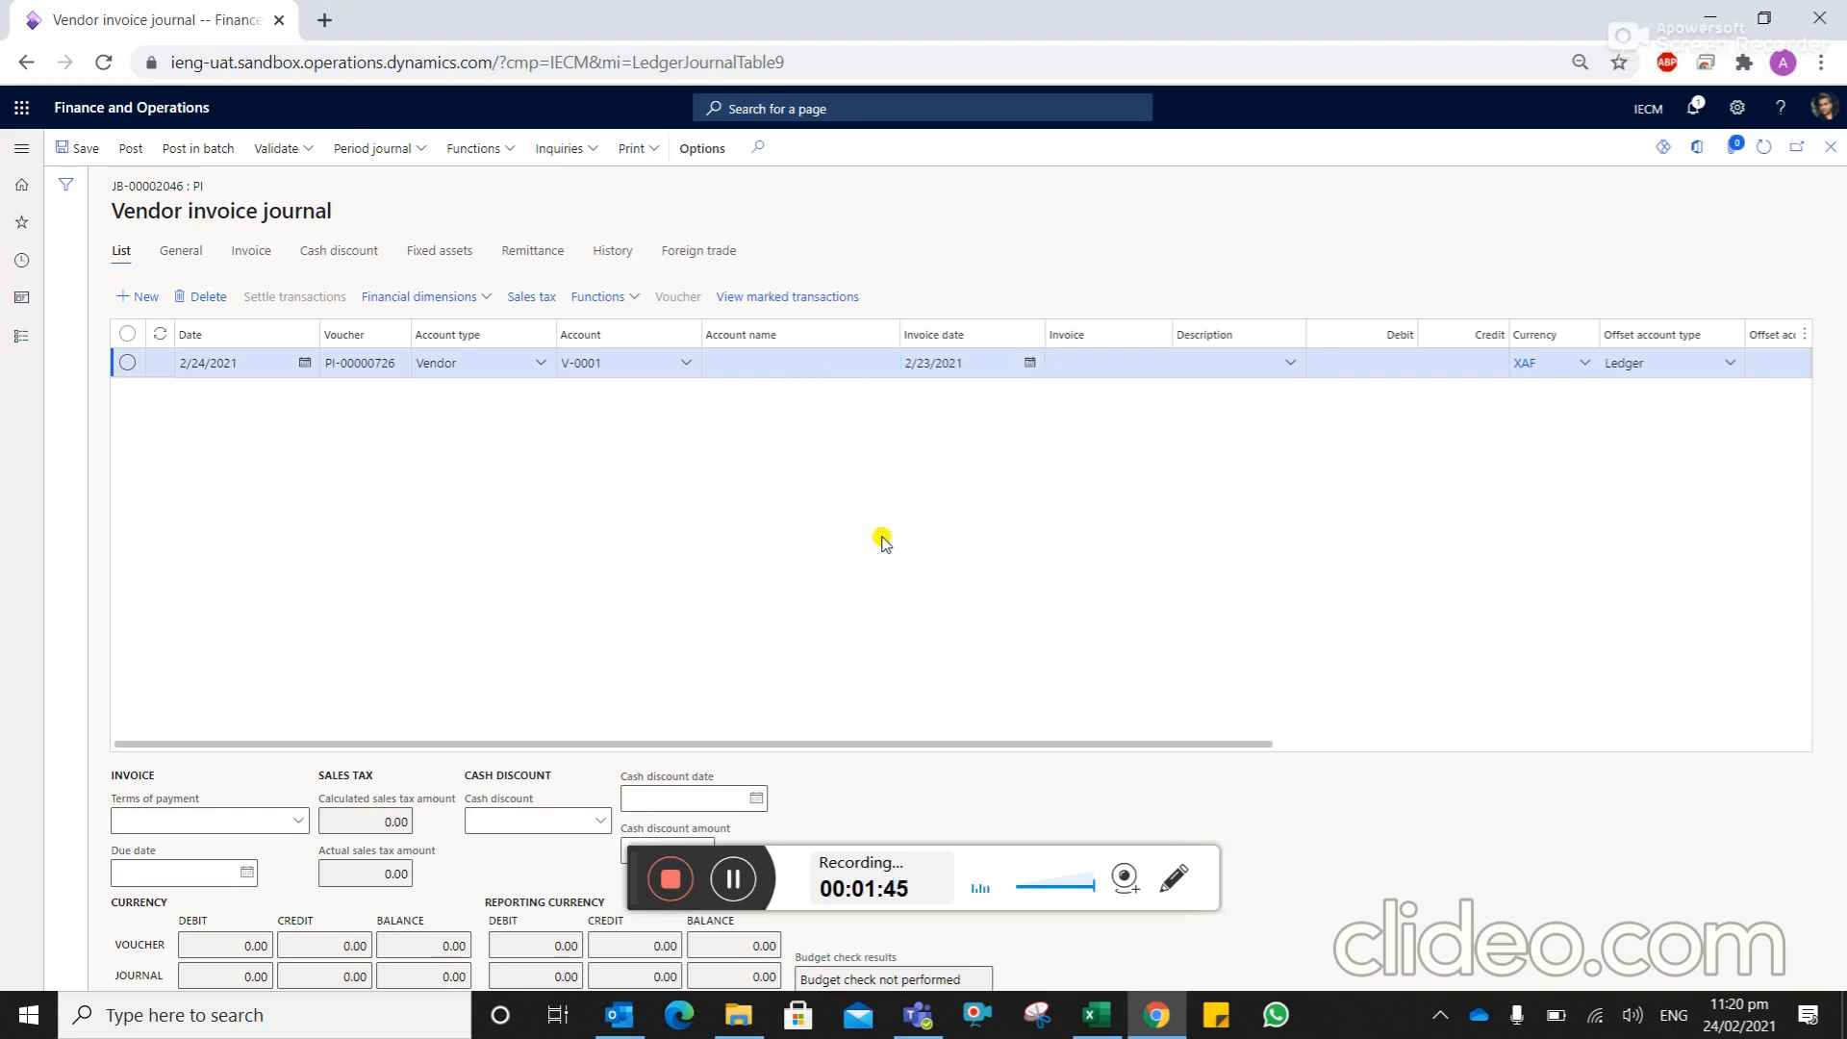
Copy the example's invoice number from the Excel workbook into the Invoice field of the journal line
{"action": "left_click", "coordinate": [1083, 351]}
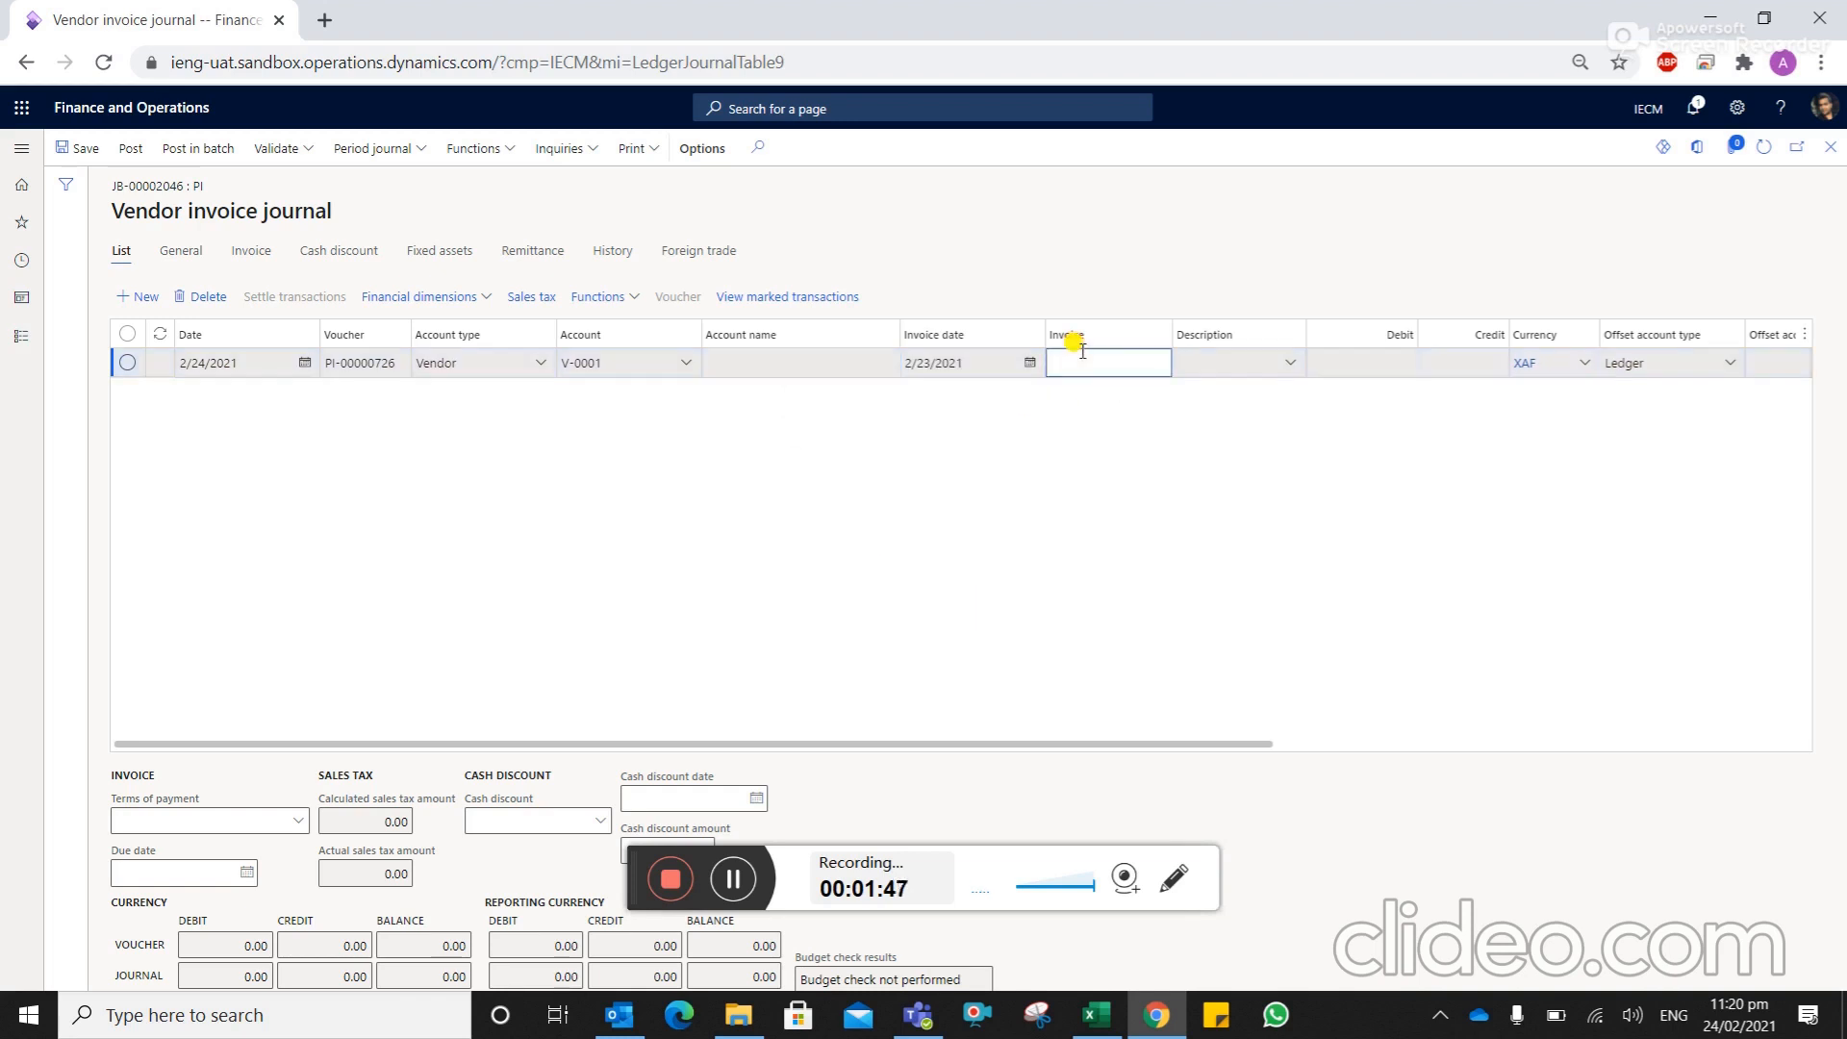
{"action": "key", "text": "alt+Tab"}
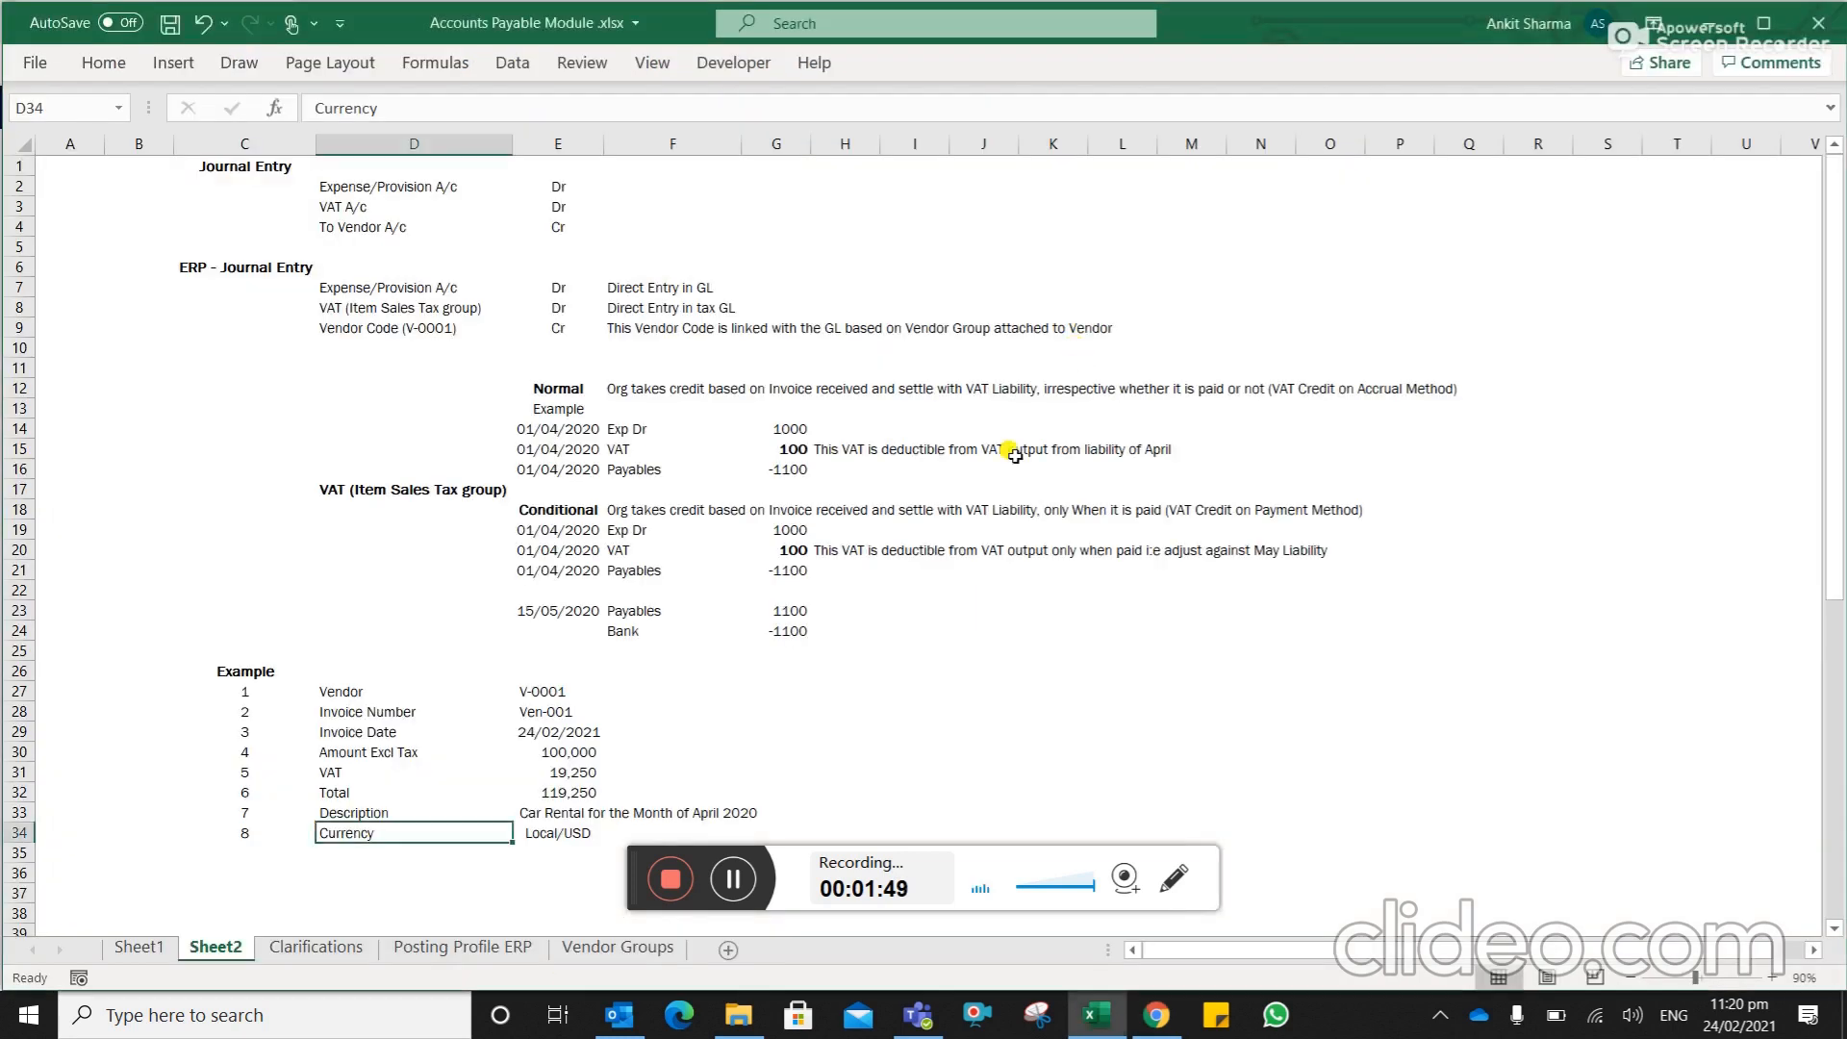
{"action": "left_click", "coordinate": [541, 705]}
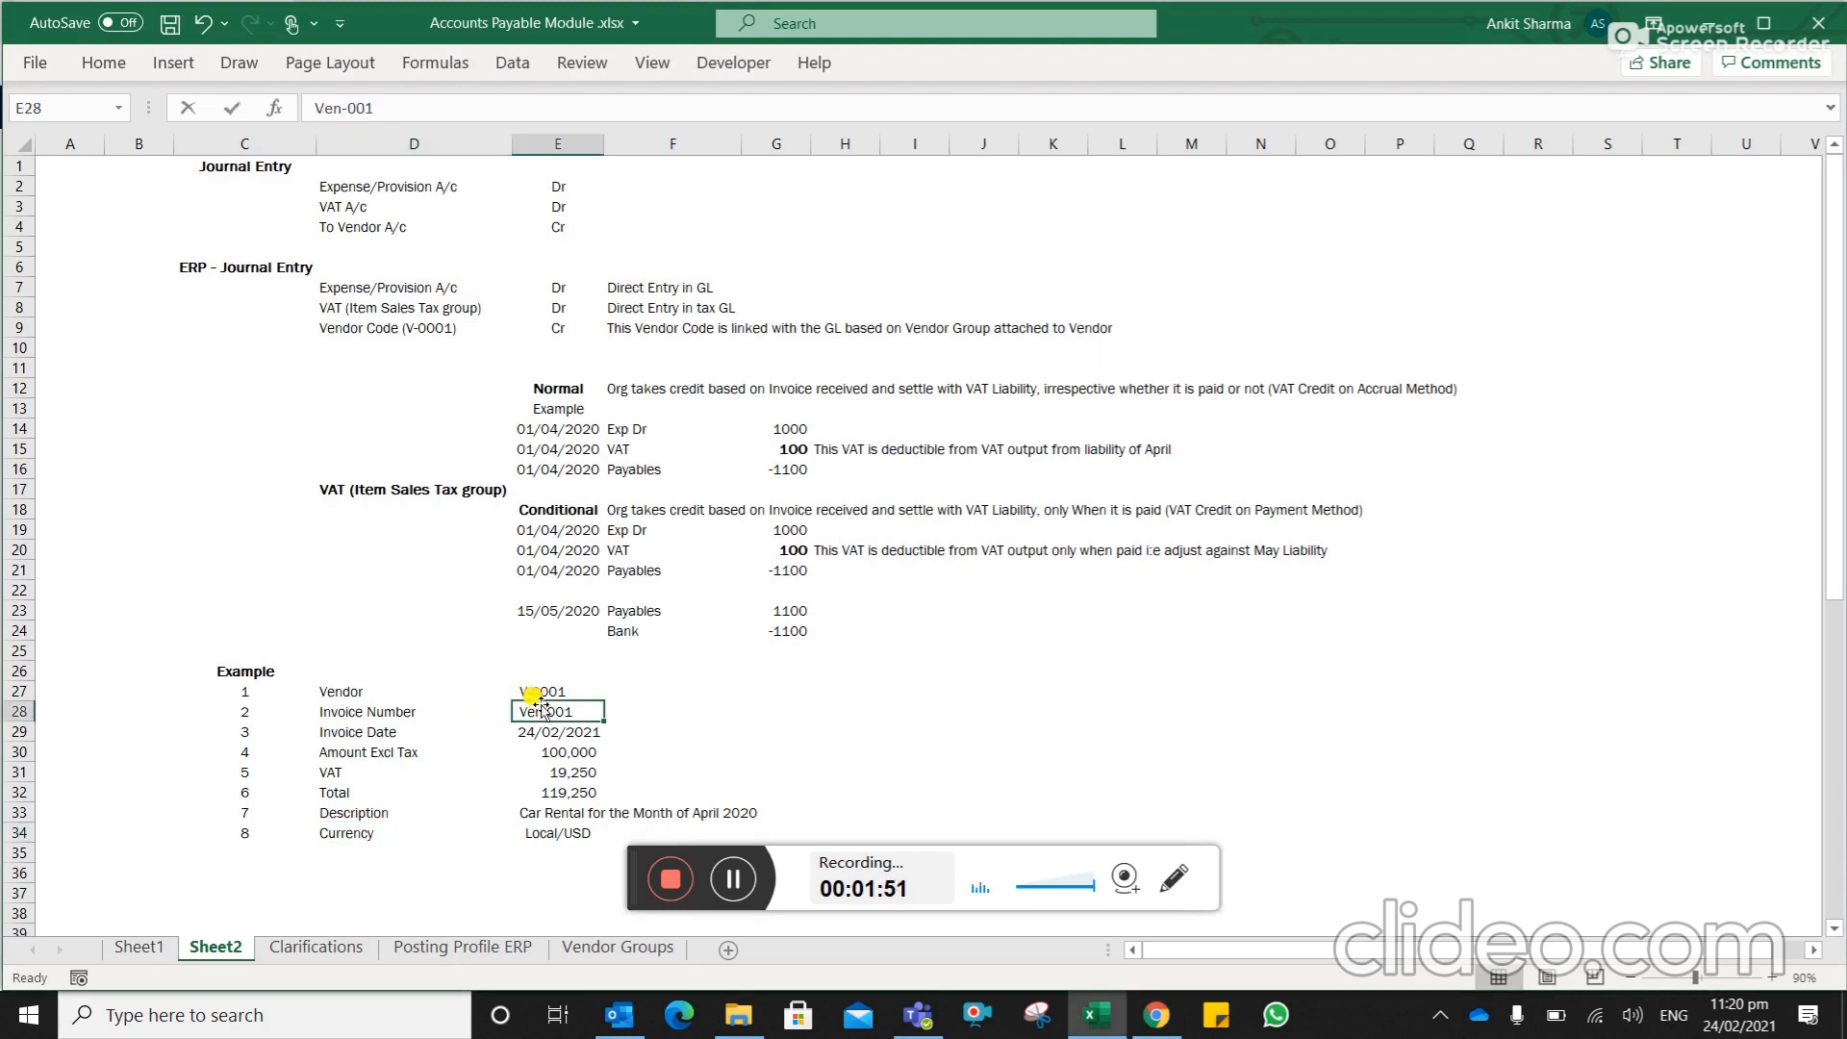
{"action": "key", "text": "F2"}
{"action": "key", "text": "ctrl+shift+Left"}
{"action": "key", "text": "ctrl+shift+Left"}
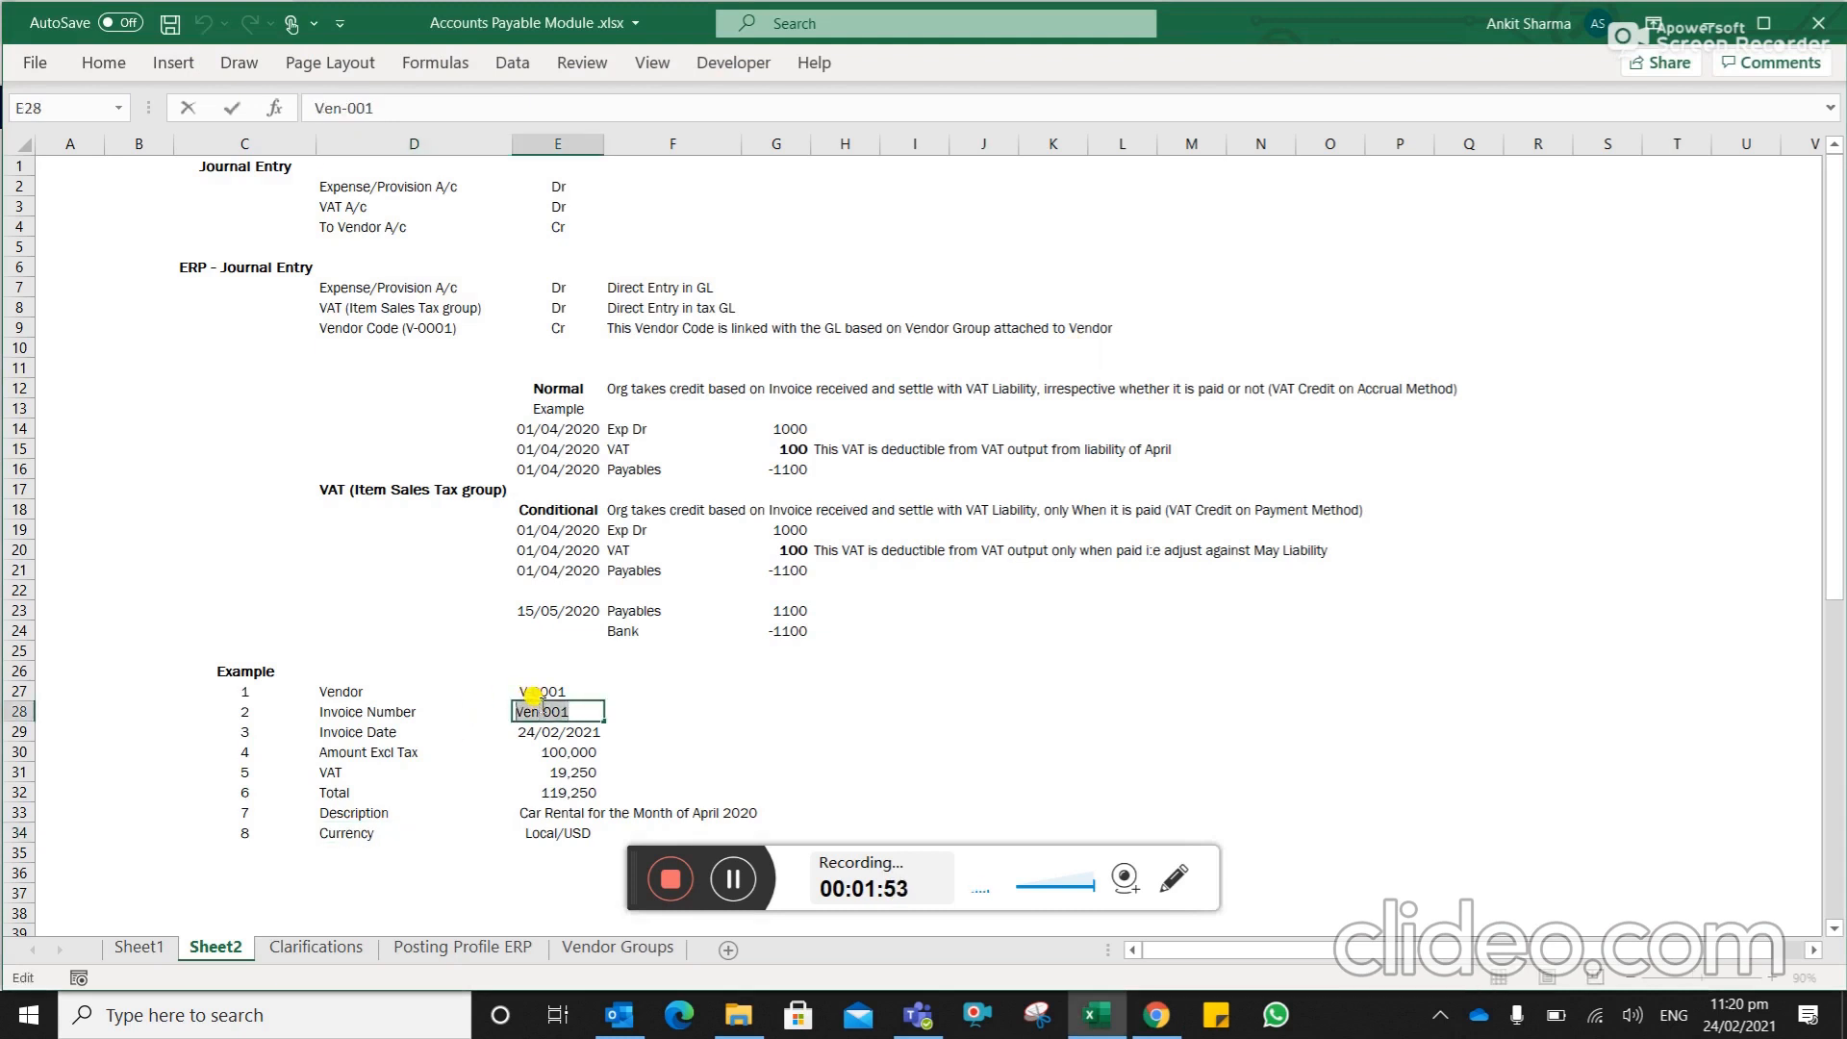
{"action": "key", "text": "Tab"}
{"action": "key", "text": "alt+Tab"}
{"action": "key", "text": "Tab"}
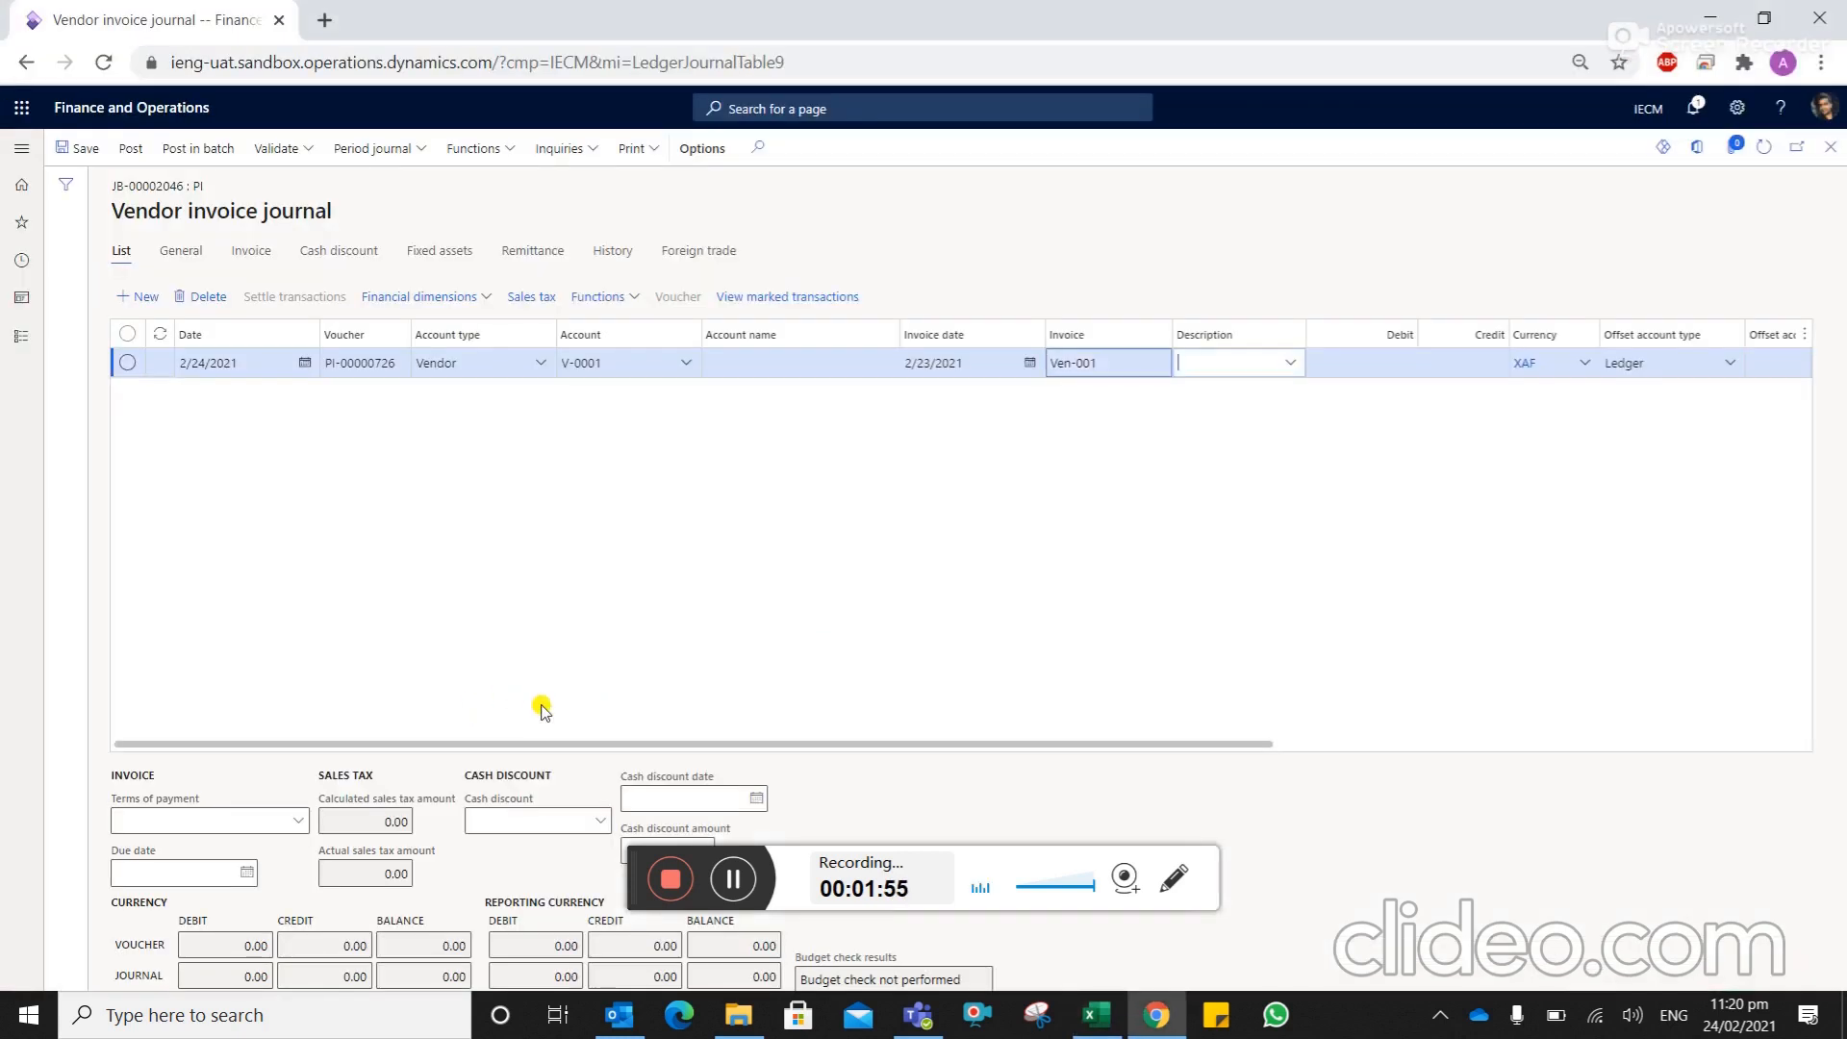
Copy the description "Car Rental for the Month of April 2020" from the Excel example into the journal line's description
{"action": "key", "text": "alt+Tab"}
{"action": "key", "text": "Down"}
{"action": "key", "text": "Down"}
{"action": "key", "text": "Down"}
{"action": "key", "text": "Down"}
{"action": "key", "text": "Down"}
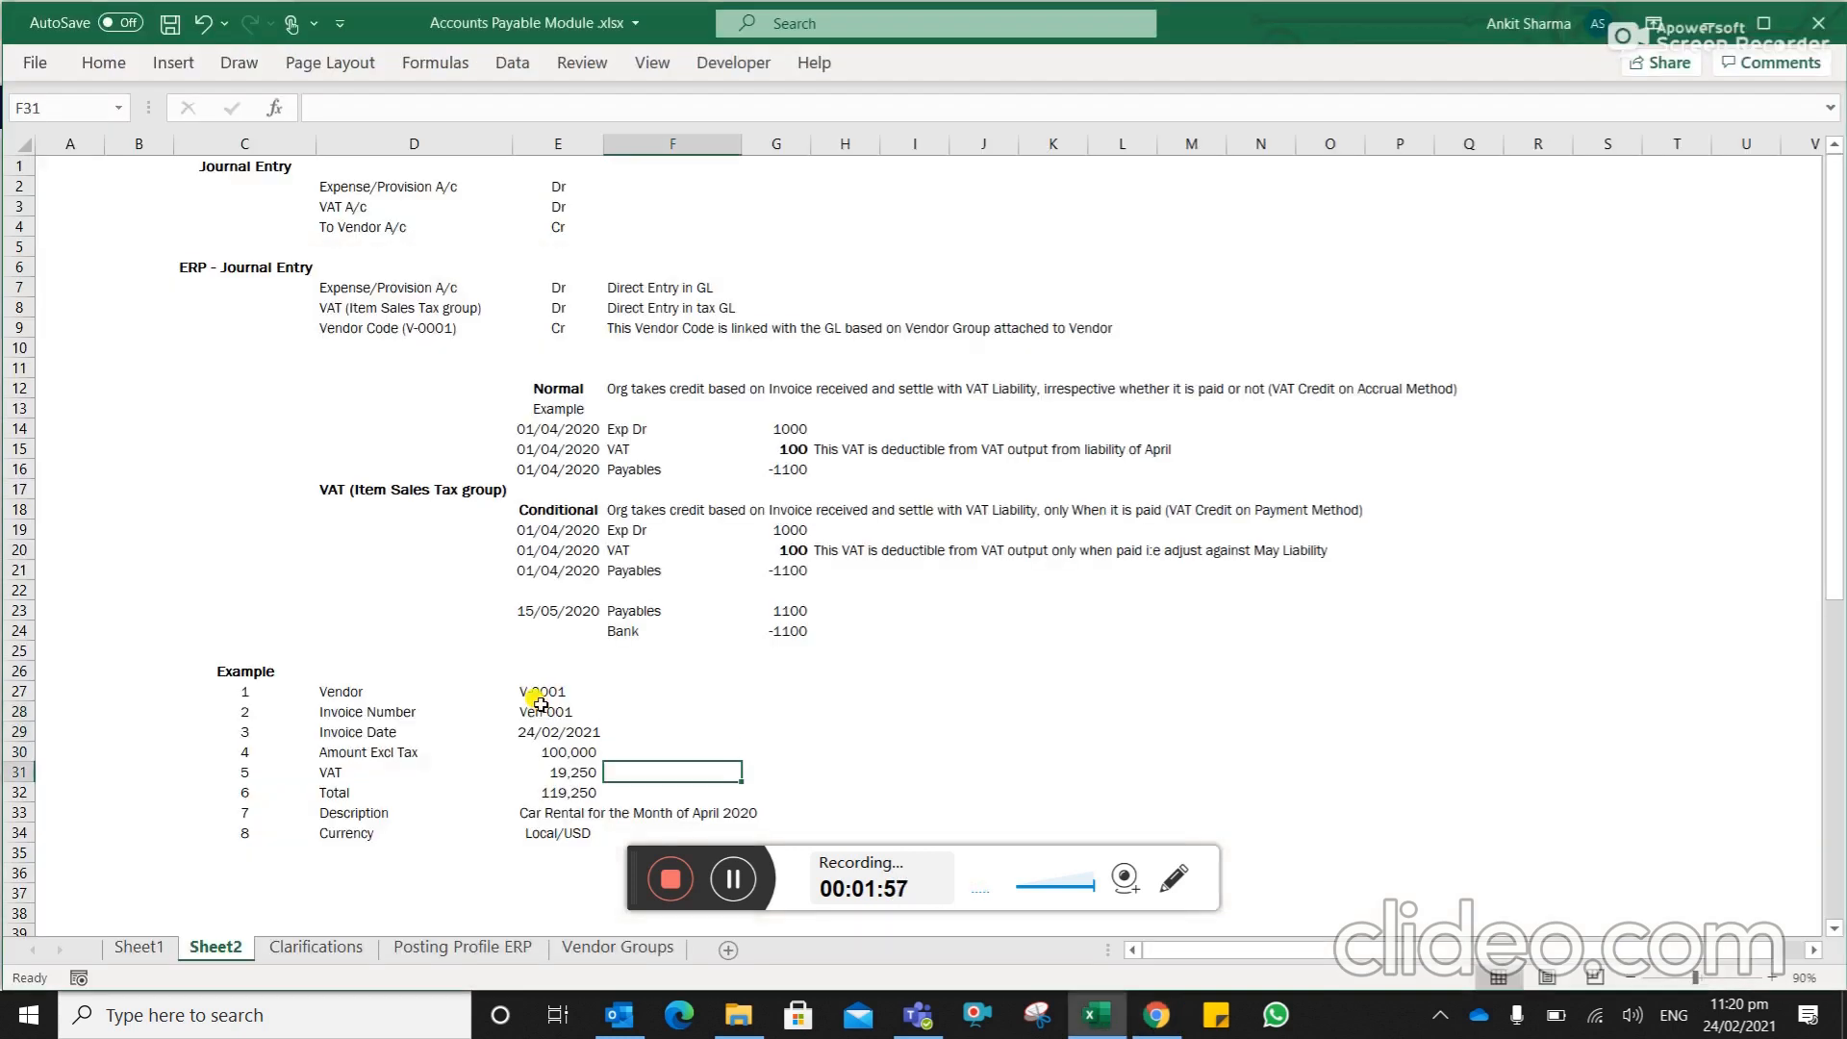
{"action": "key", "text": "Left"}
{"action": "key", "text": "Down"}
{"action": "key", "text": "Up"}
{"action": "key", "text": "F2"}
{"action": "key", "text": "shift+Home"}
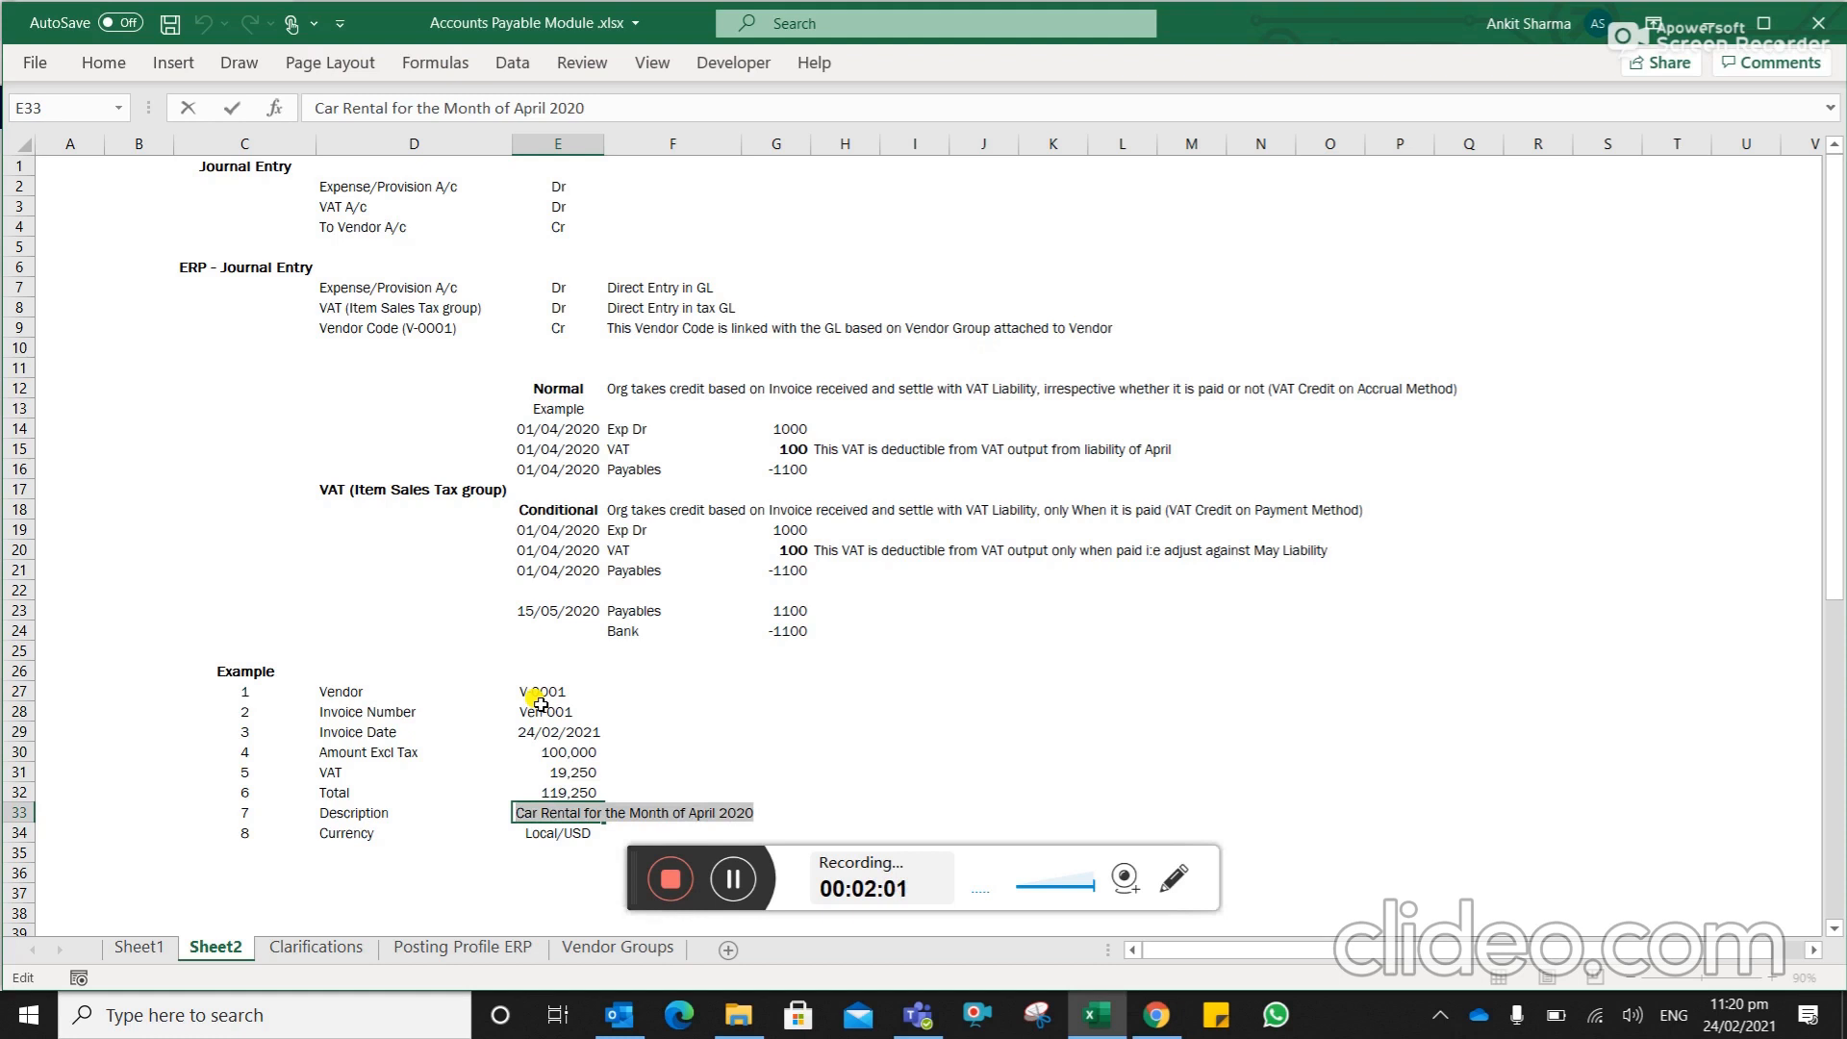
{"action": "key", "text": "ctrl+c"}
{"action": "key", "text": "alt+Tab"}
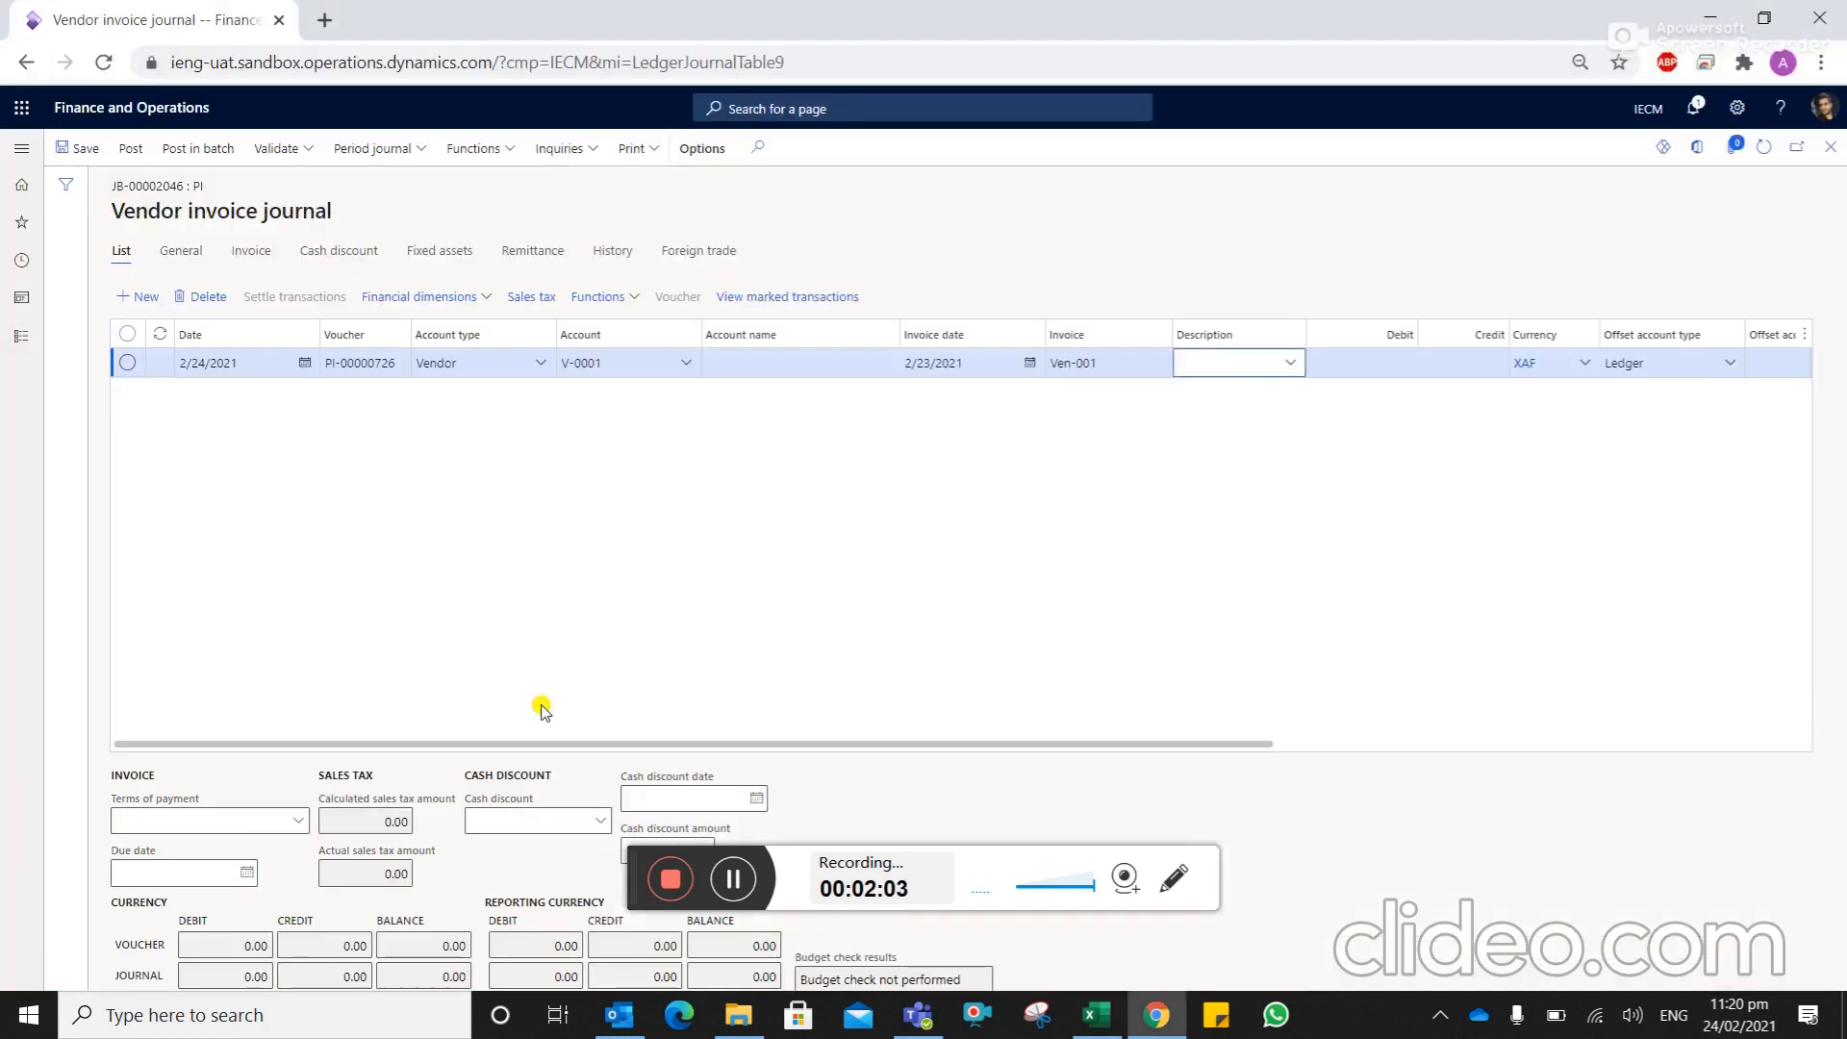
{"action": "key", "text": "ctrl+v"}
{"action": "key", "text": "Tab"}
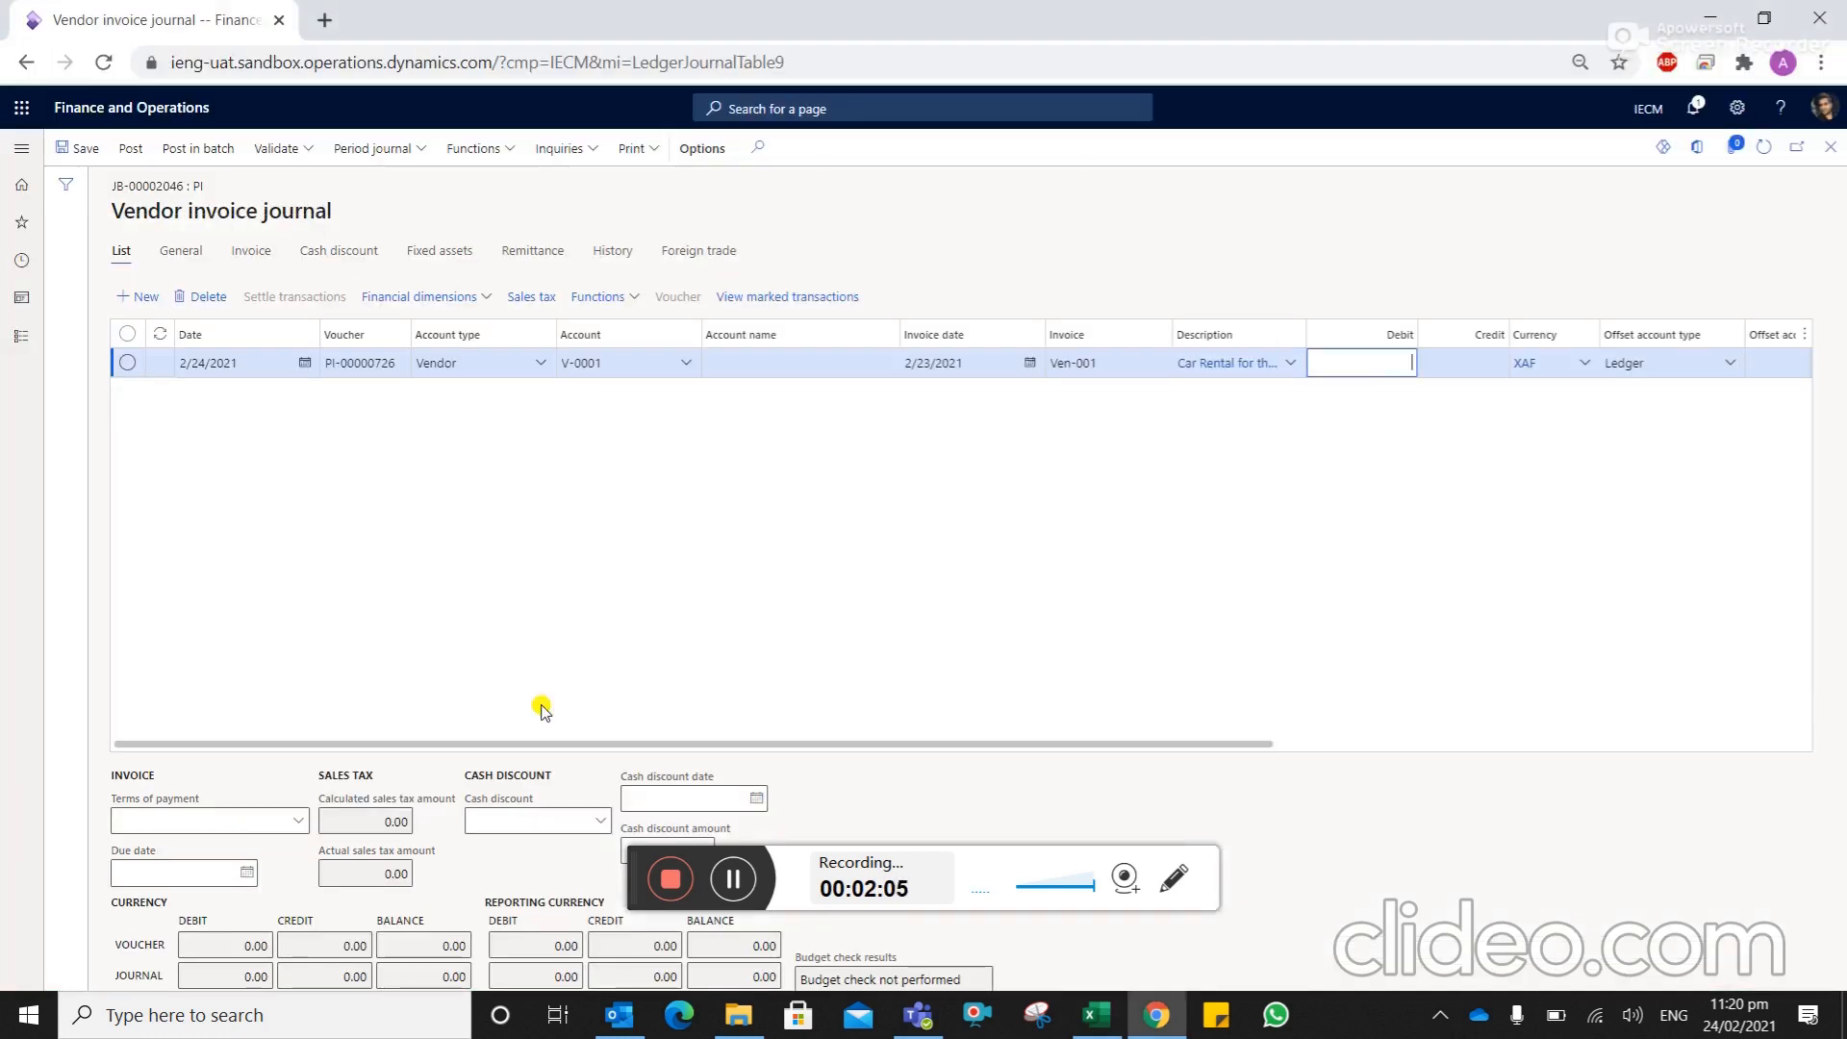
Copy the amount excluding tax, 100000, from the Excel example into the line's credit and look over the available currencies
{"action": "key", "text": "Tab"}
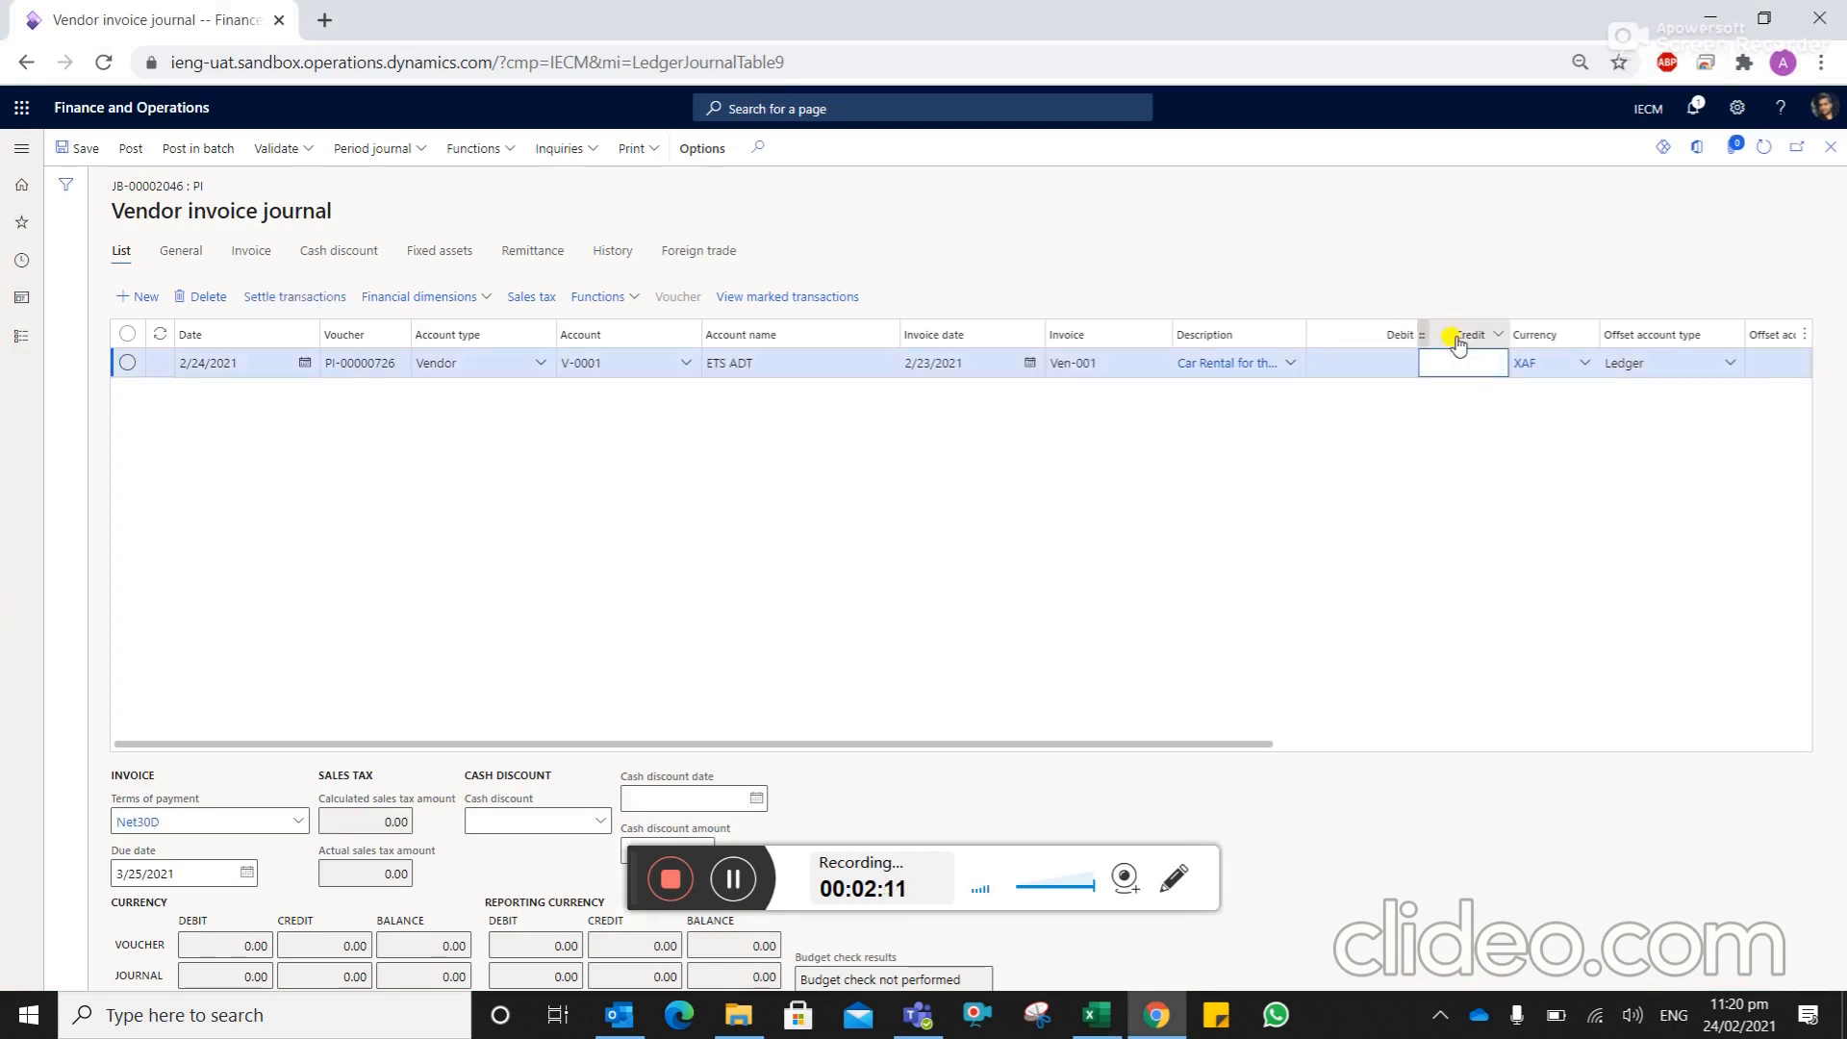
{"action": "key", "text": "alt+Tab"}
{"action": "key", "text": "Left"}
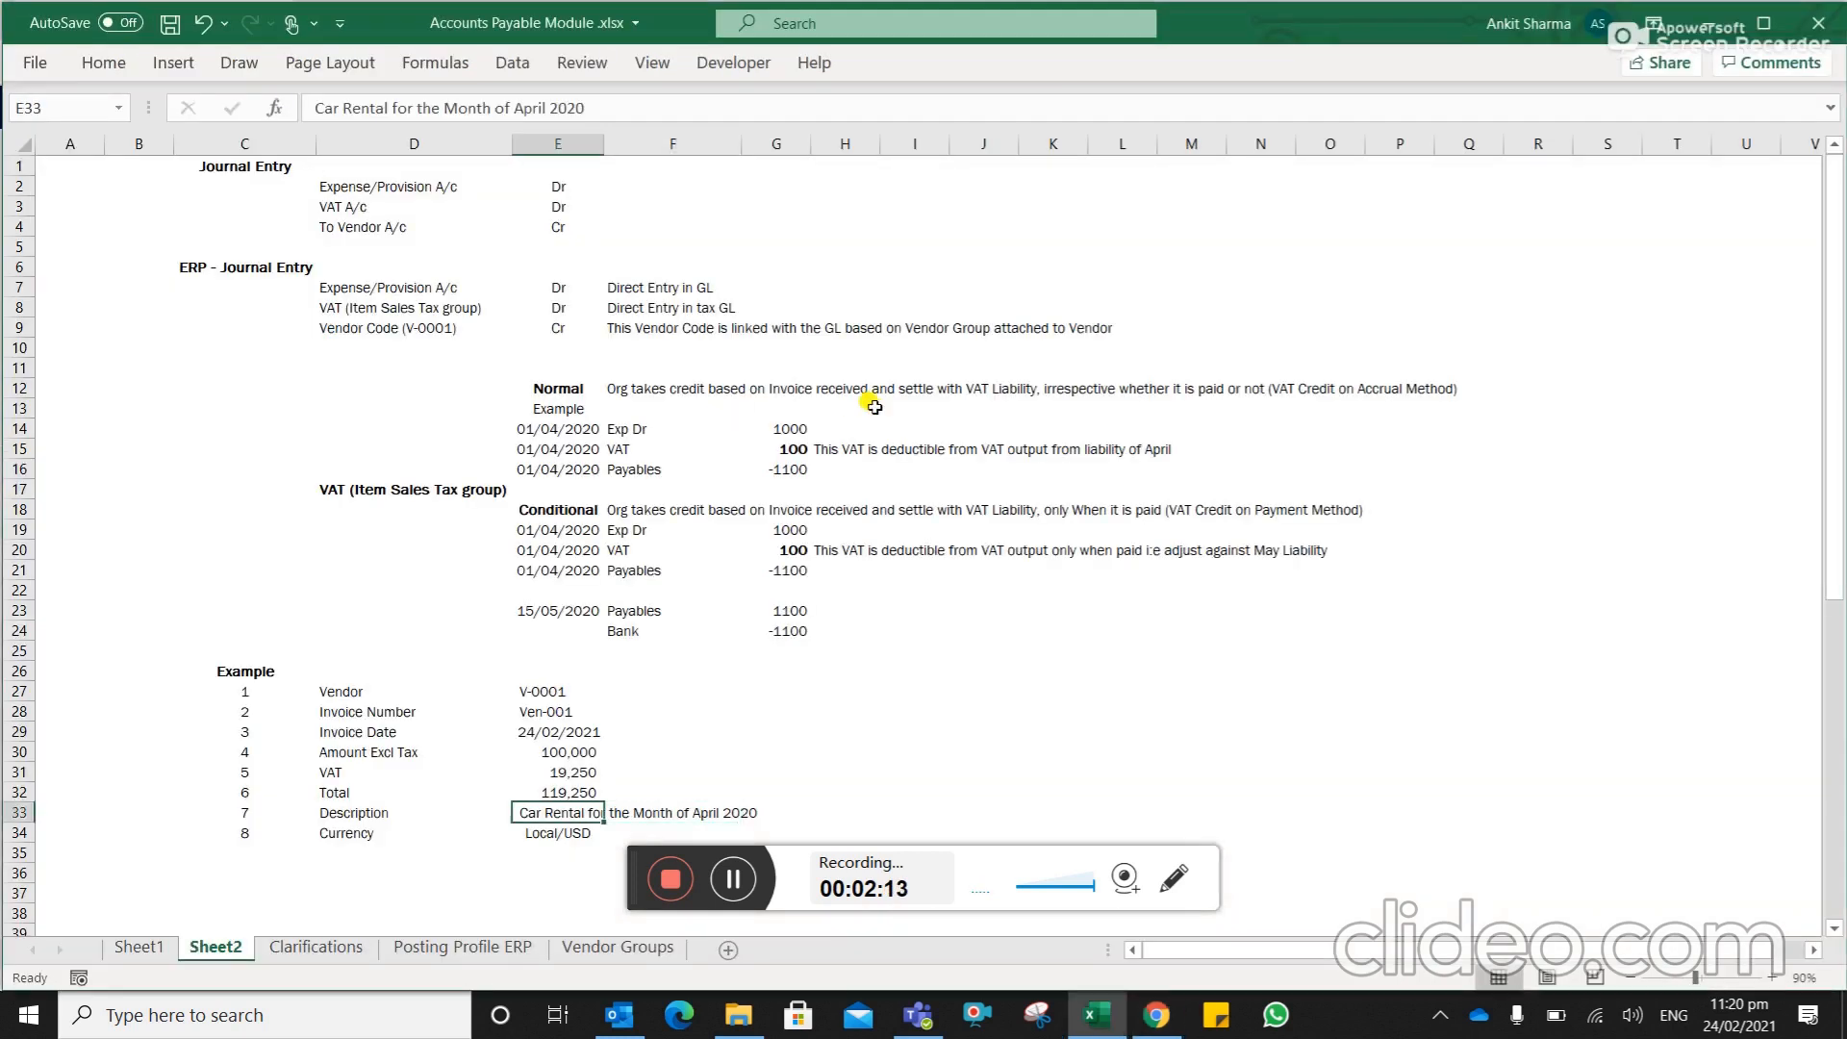
{"action": "key", "text": "Up"}
{"action": "key", "text": "Up"}
{"action": "key", "text": "Up"}
{"action": "key", "text": "F2"}
{"action": "key", "text": "shift+Home"}
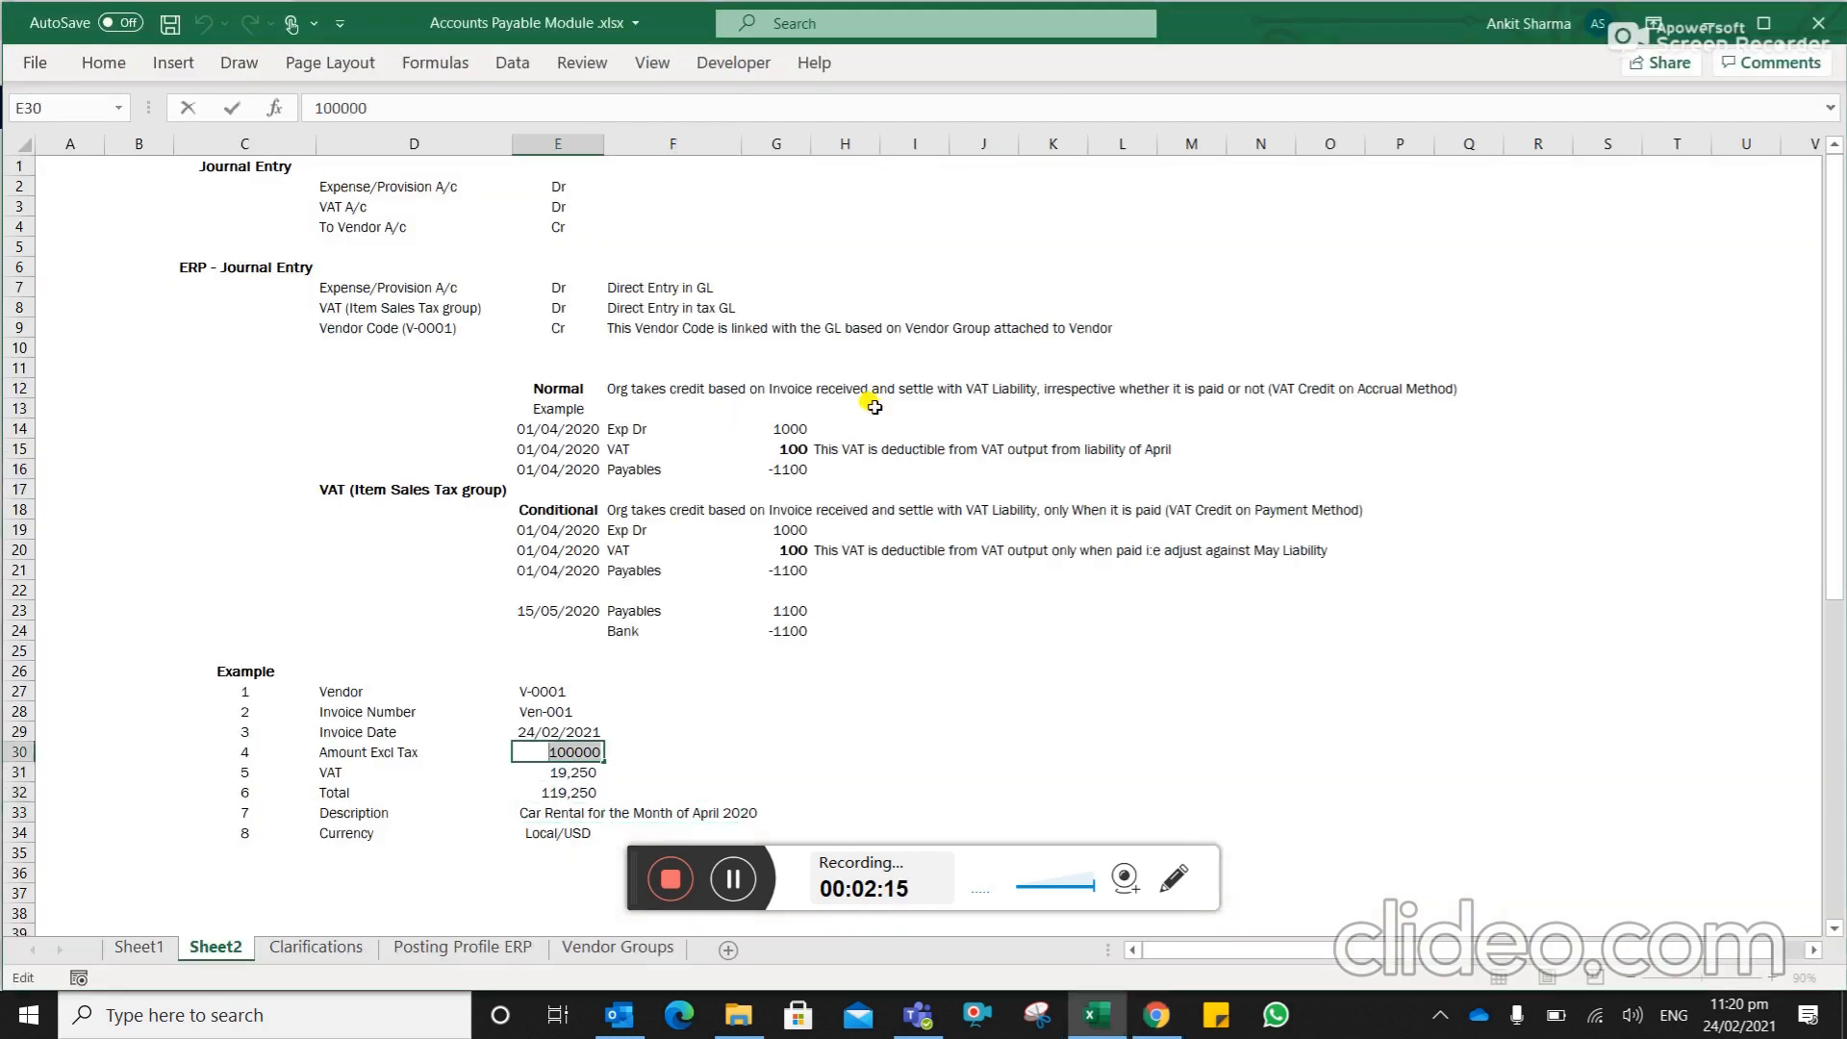
{"action": "key", "text": "ctrl+c"}
{"action": "key", "text": "alt+Tab"}
{"action": "key", "text": "ctrl+v"}
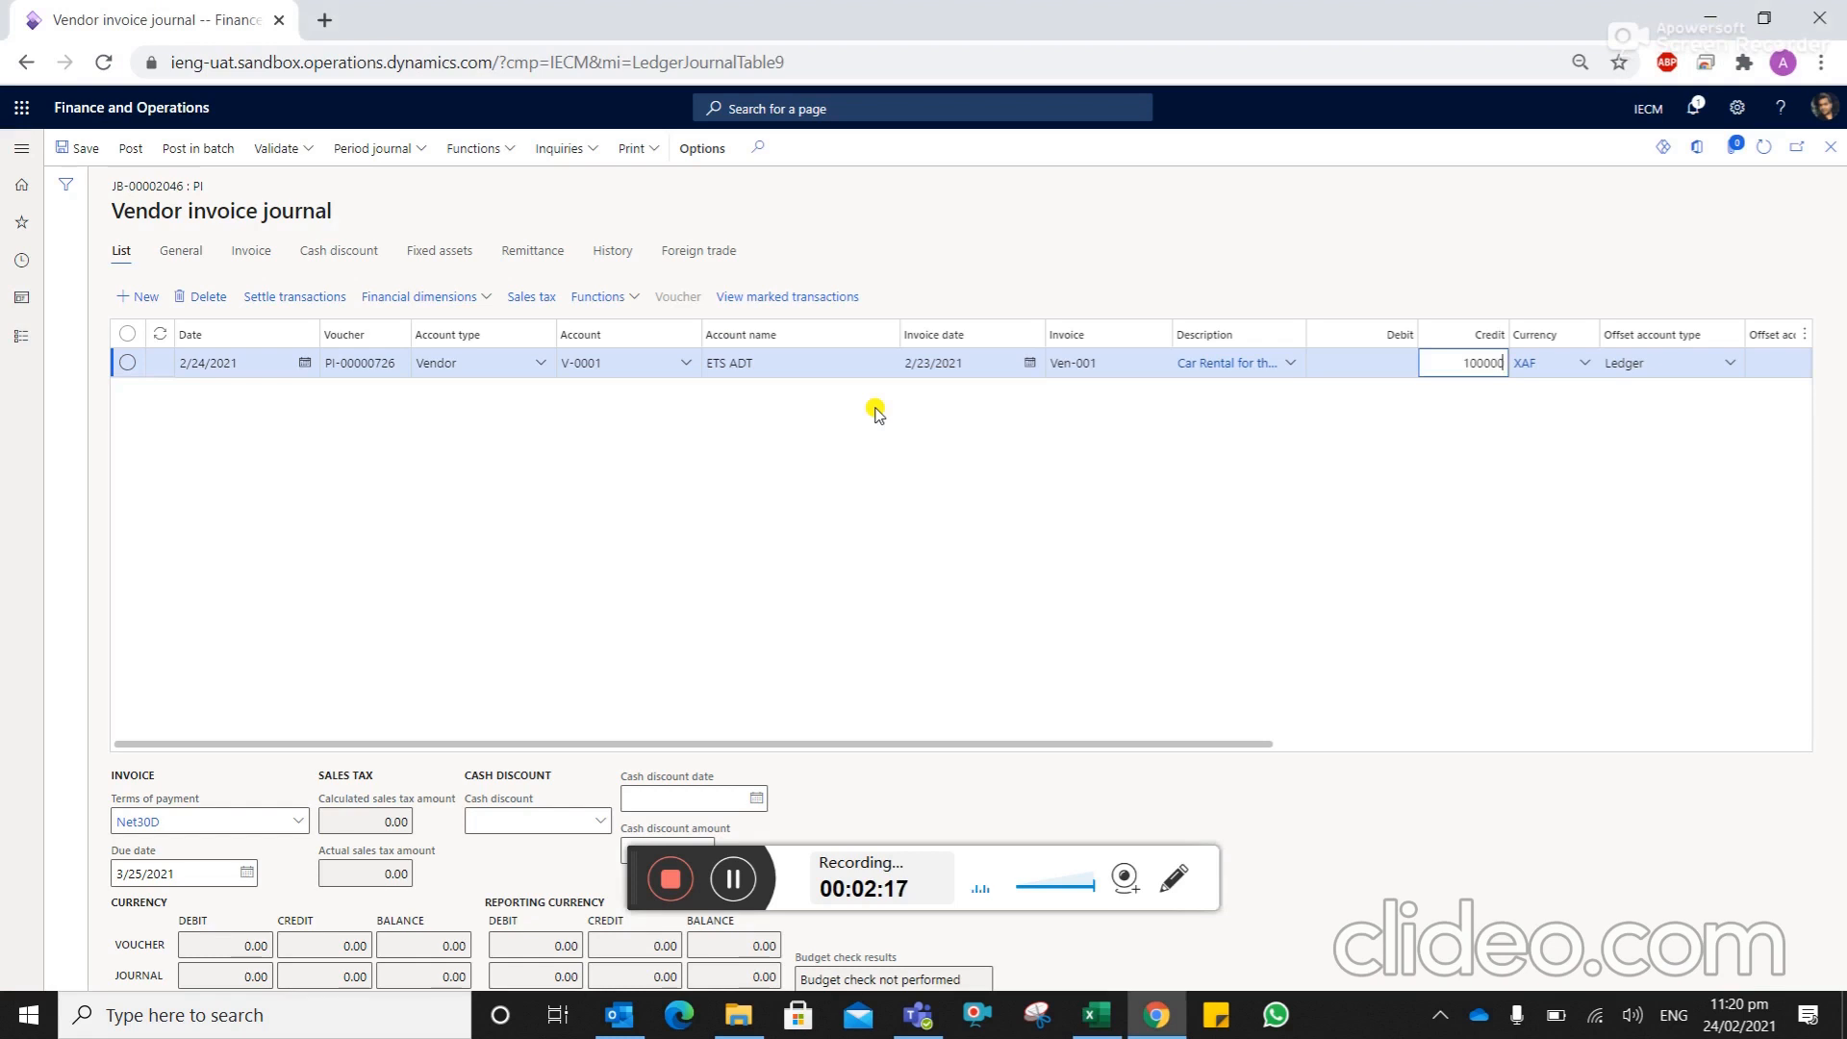
{"action": "key", "text": "Tab"}
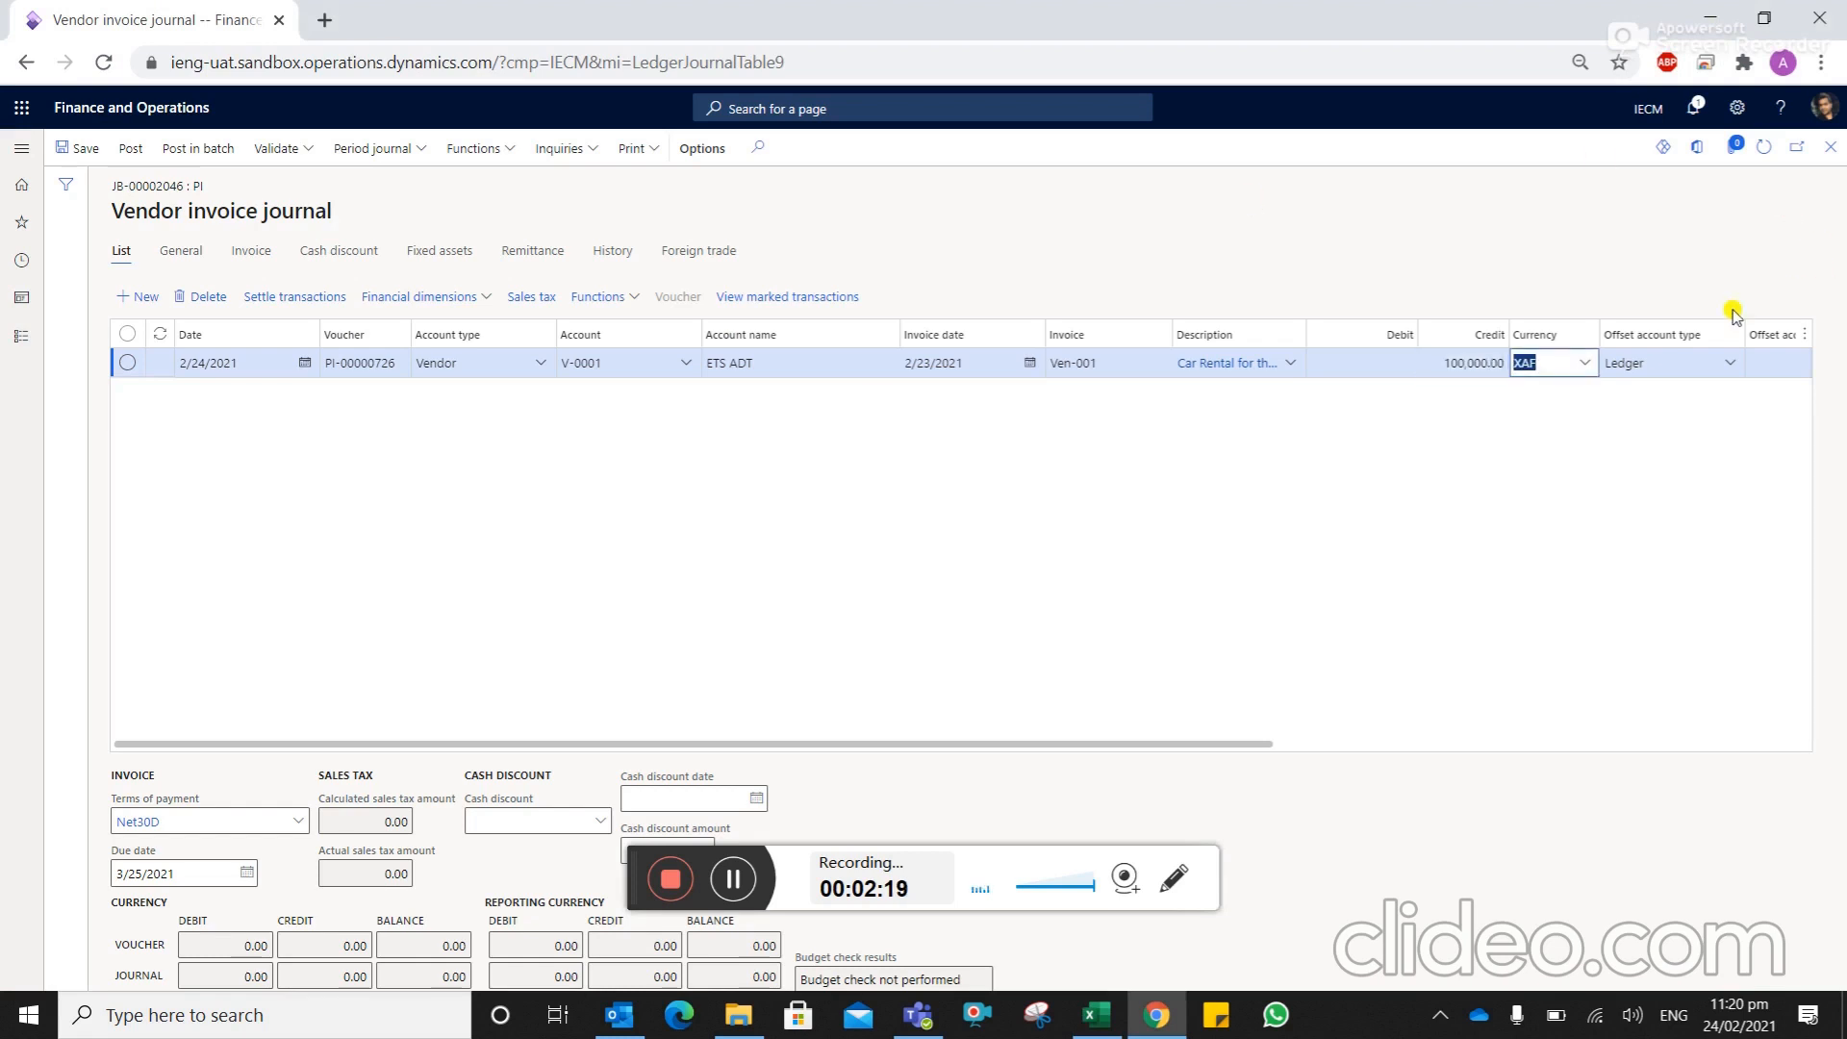
{"action": "left_click", "coordinate": [1588, 366]}
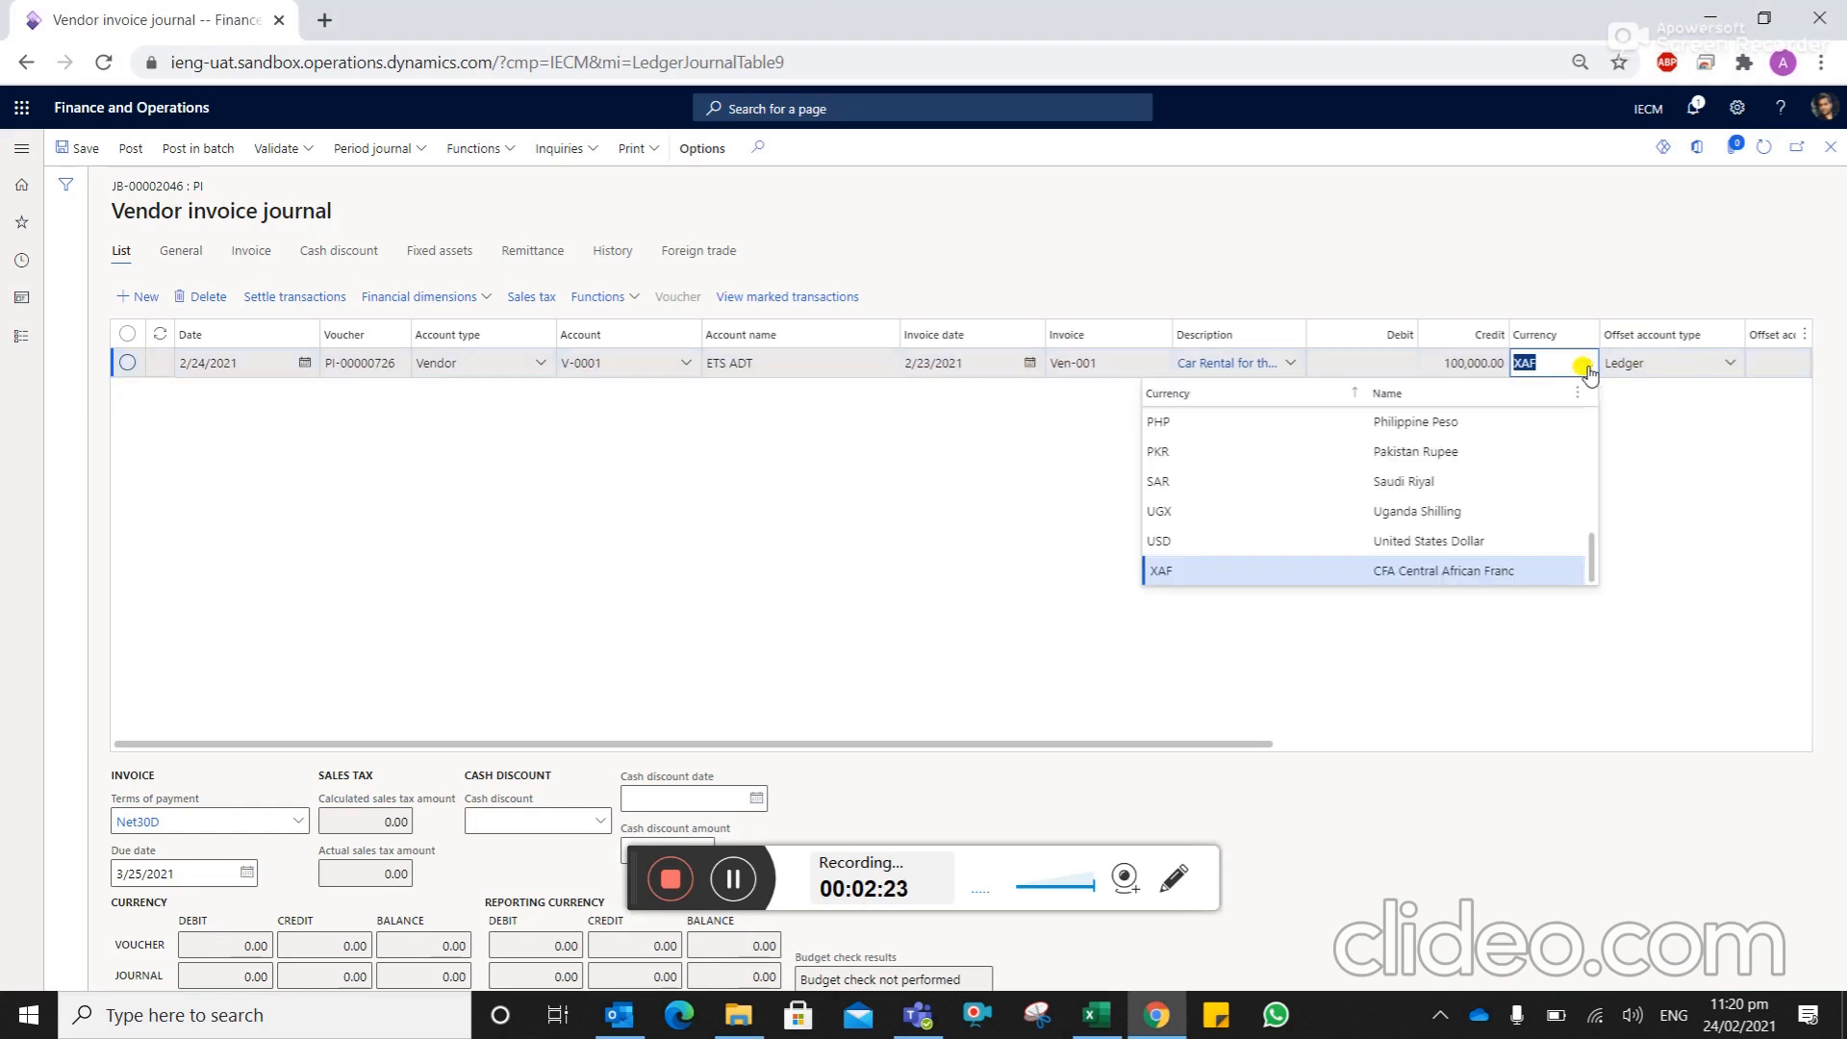
{"action": "left_click", "coordinate": [1502, 246]}
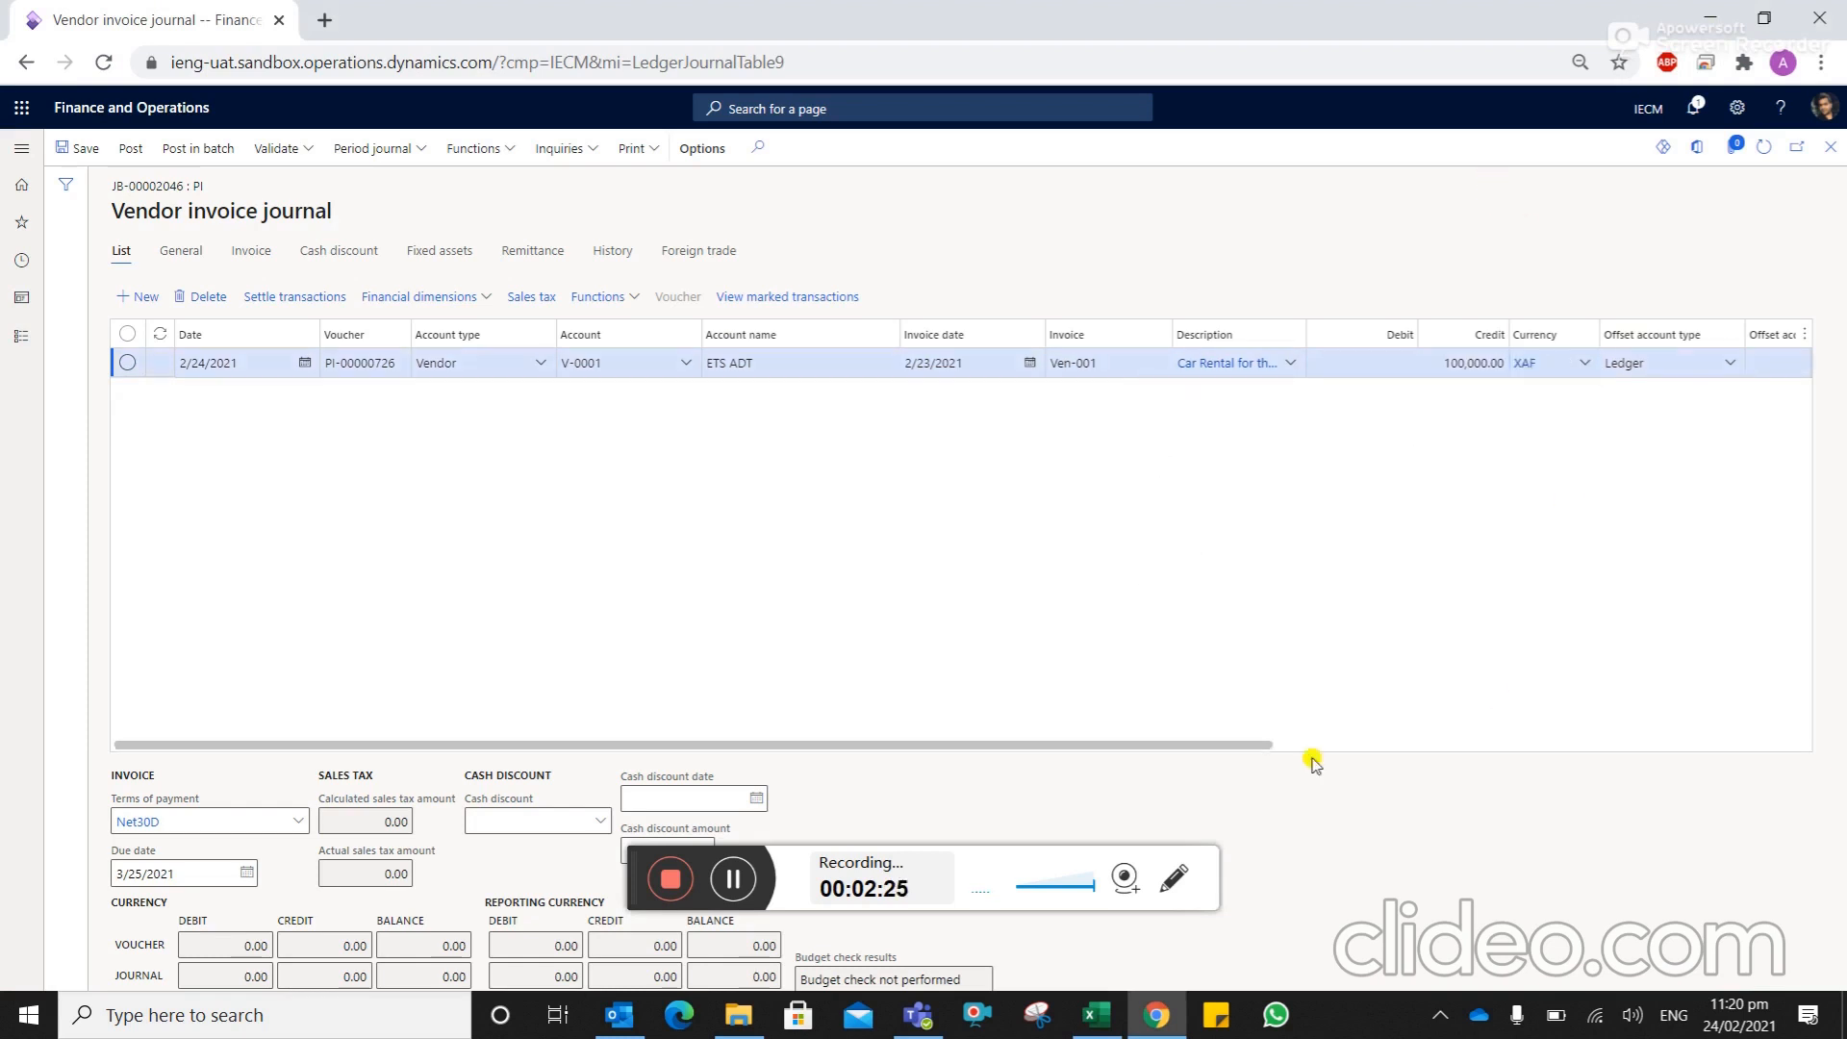
Set the main account of the line's offset account to 626100, Vehicle Rental
{"action": "left_click_drag", "start_coordinate": [1197, 746], "coordinate": [1451, 742]}
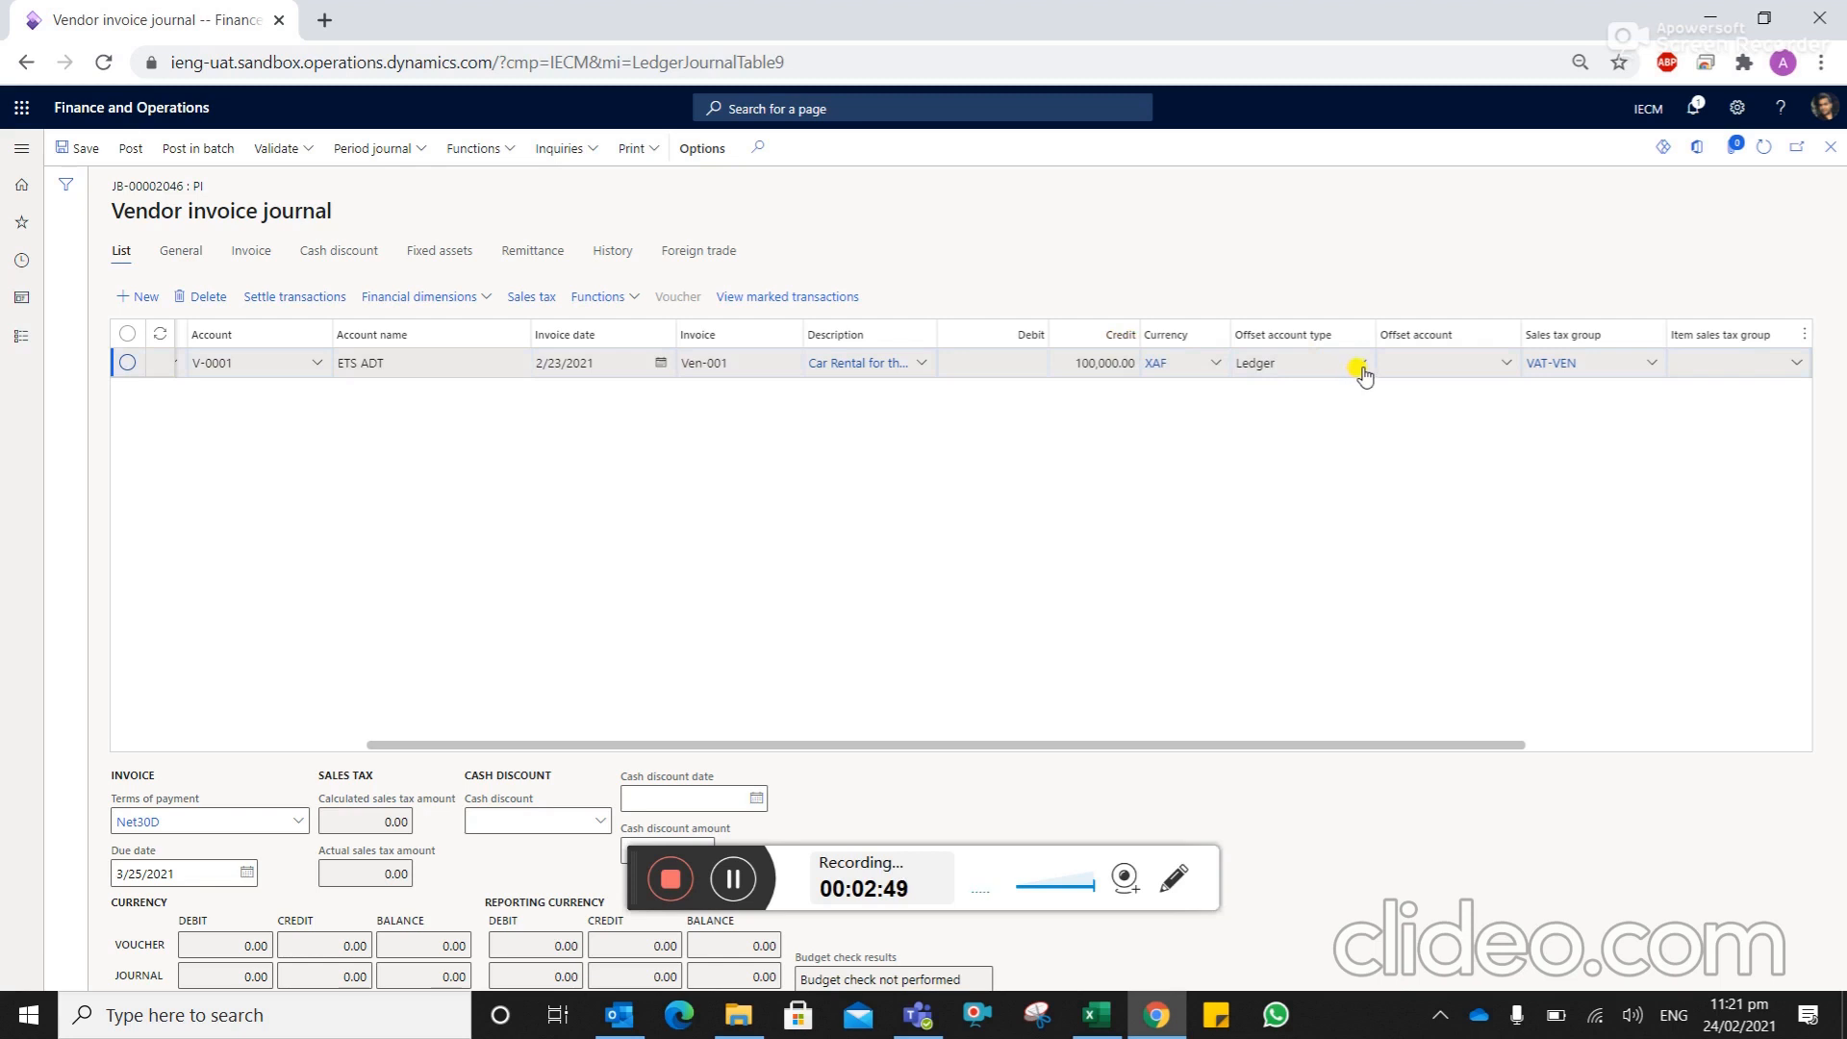
{"action": "left_click", "coordinate": [1501, 366]}
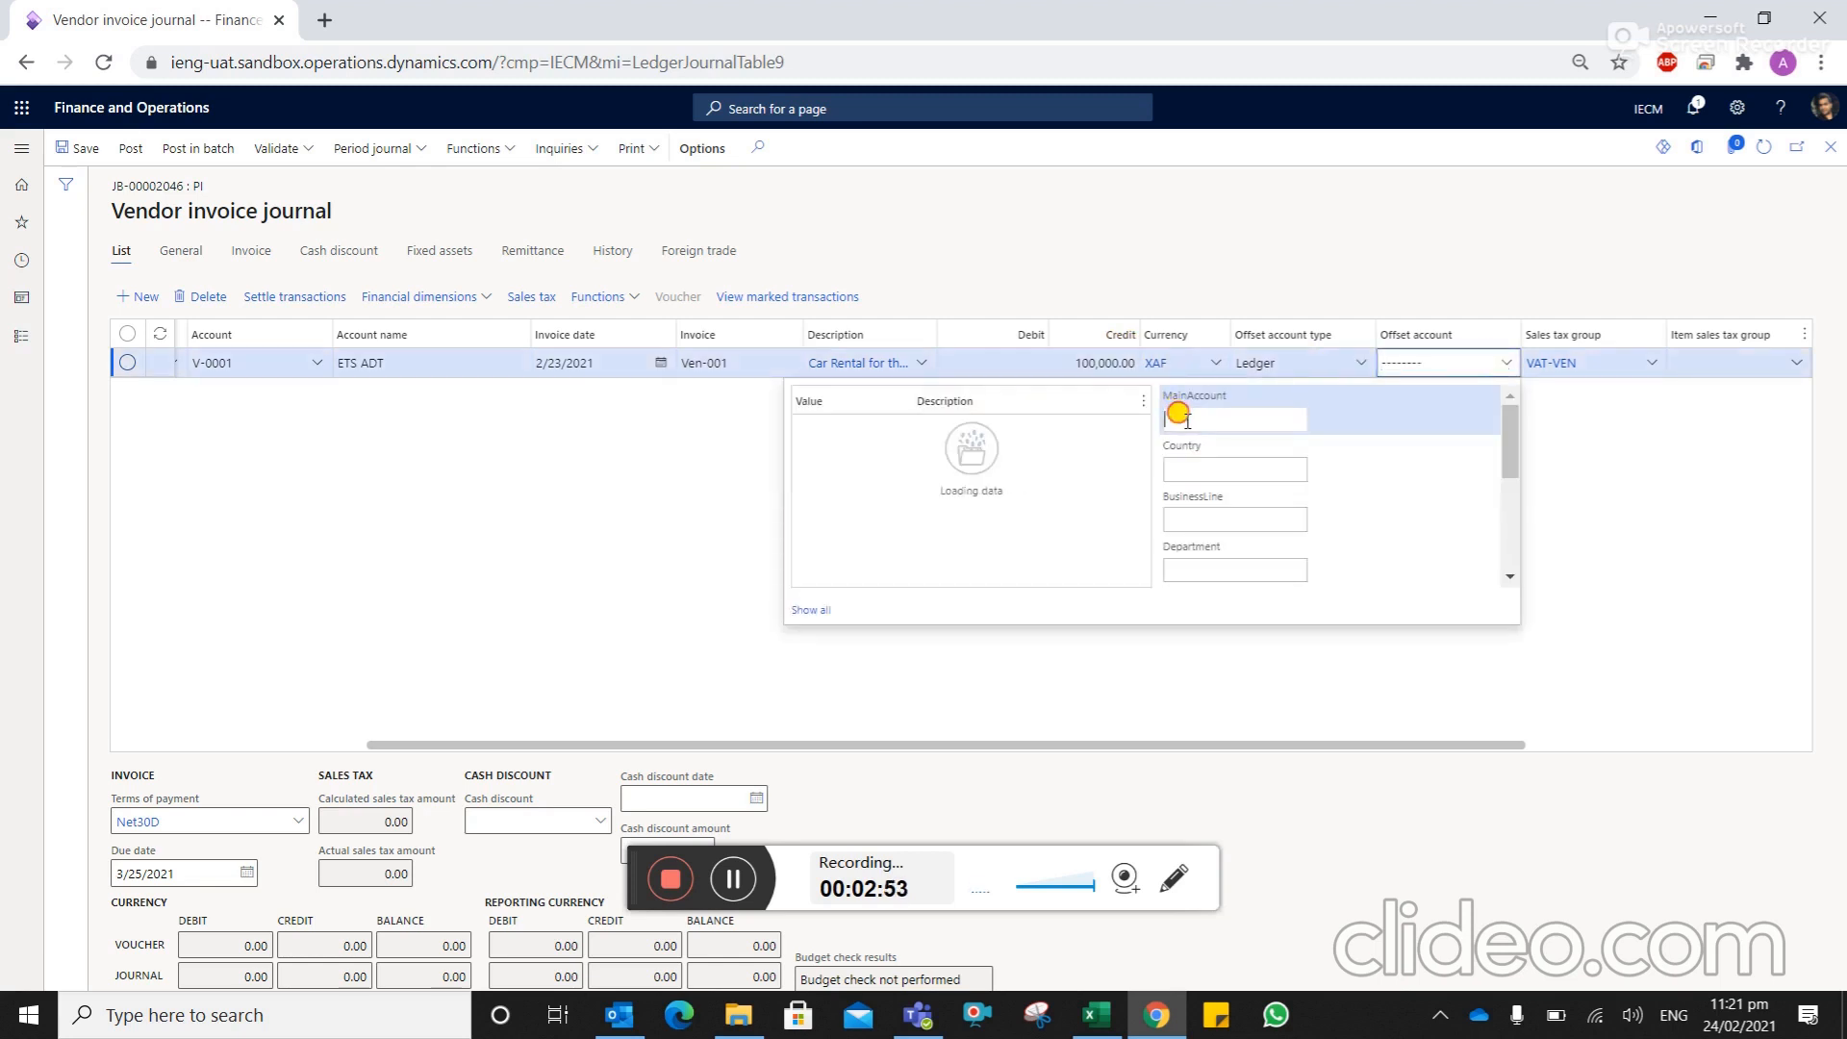
{"action": "left_click", "coordinate": [1180, 418]}
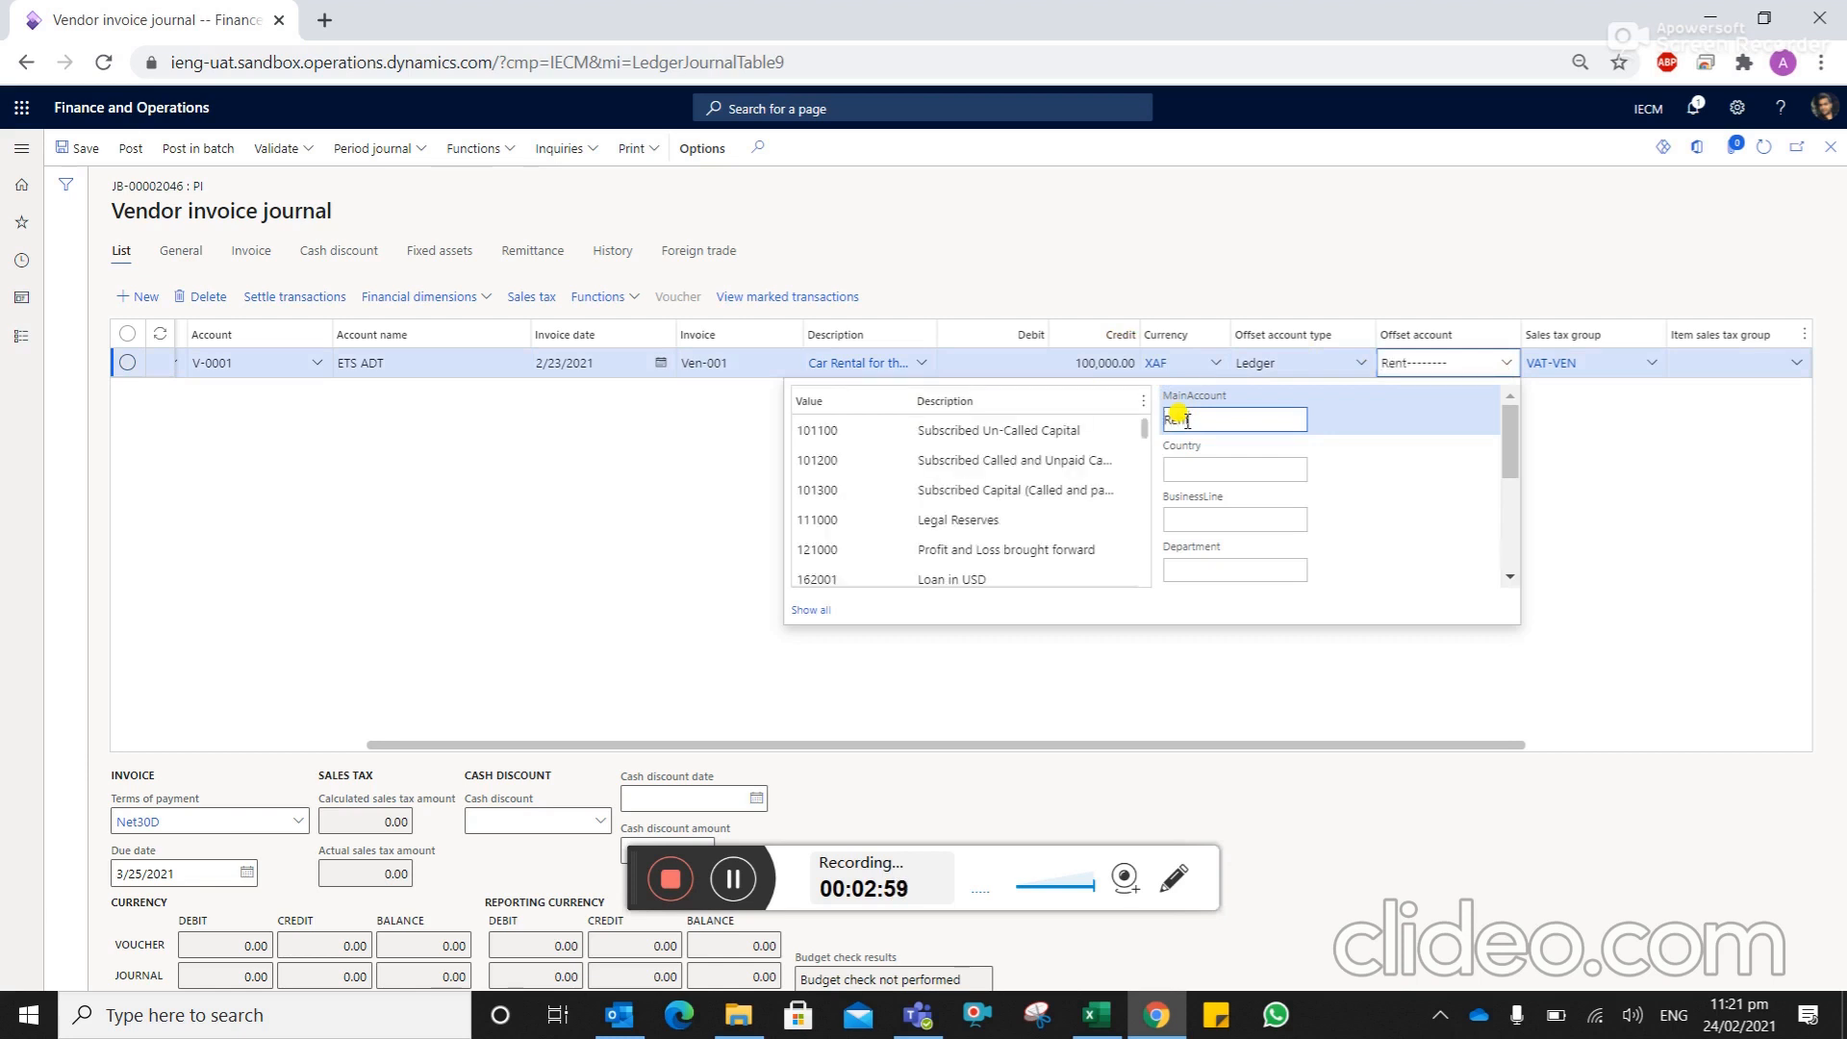
{"action": "key", "text": "BackSpace"}
{"action": "type", "text": "6"}
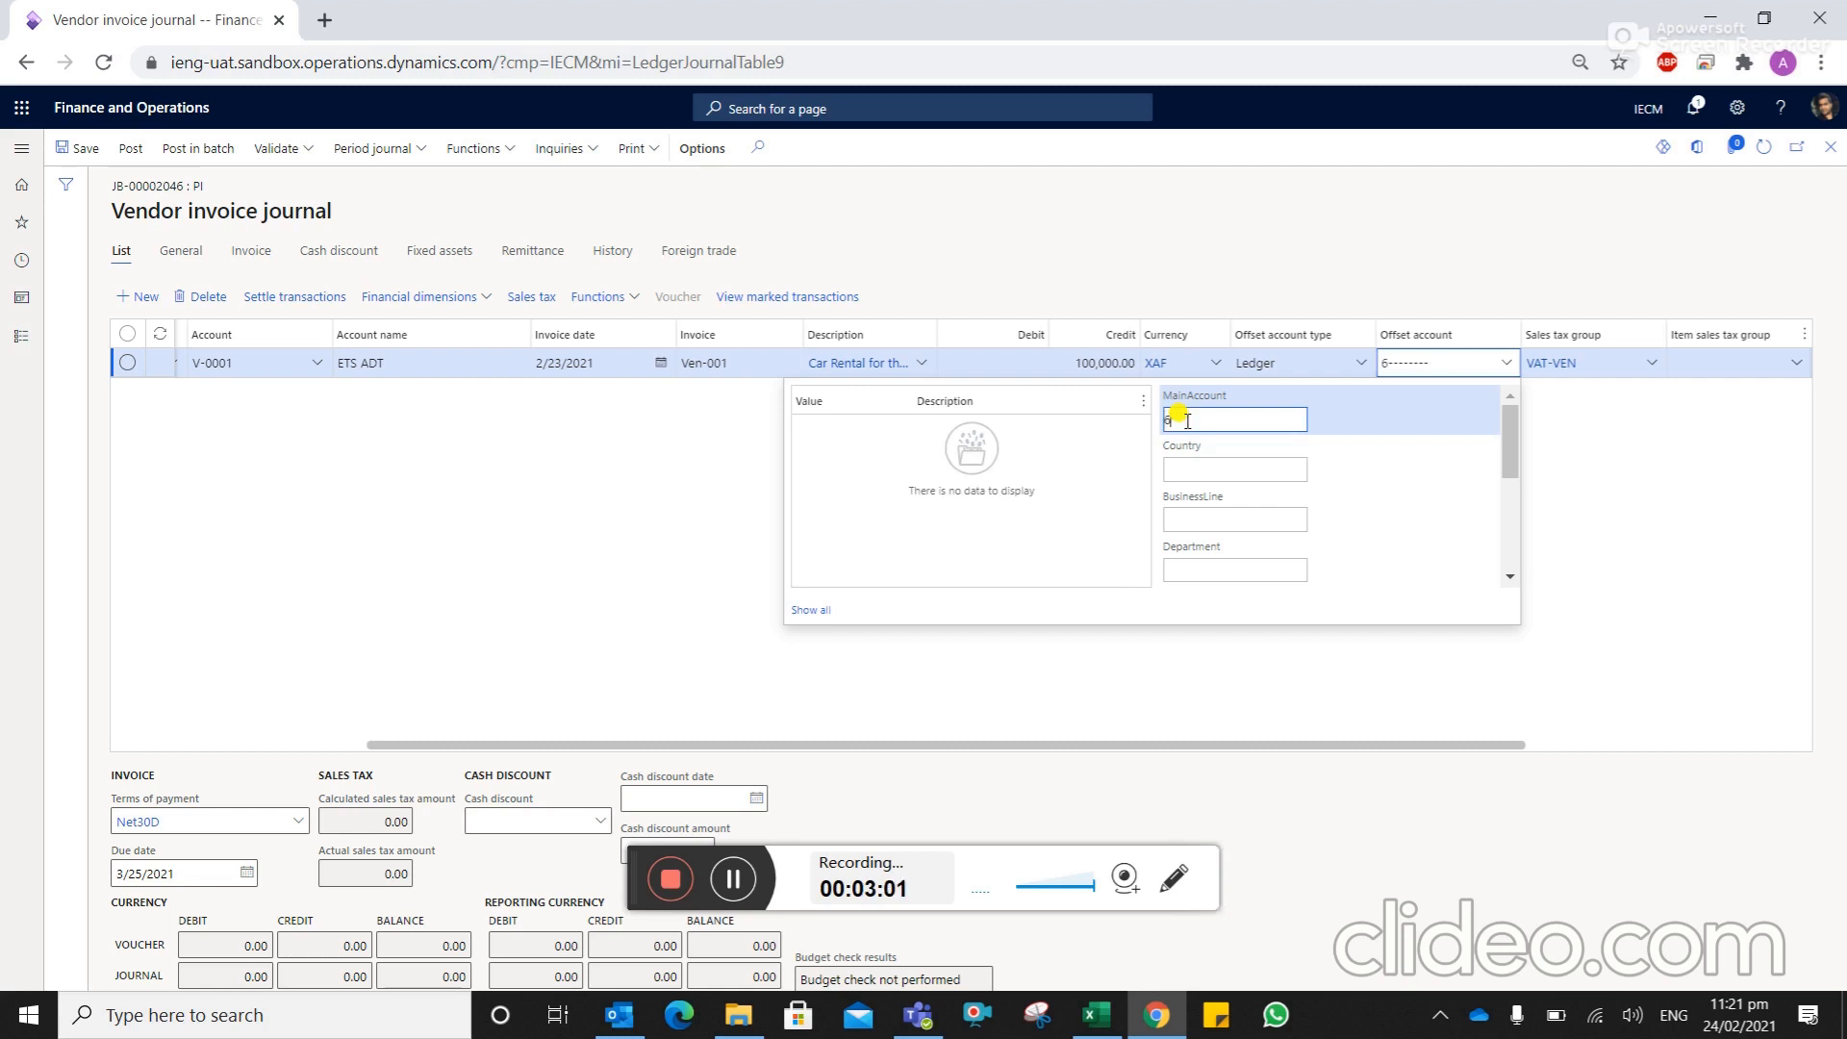
{"action": "type", "text": "26"}
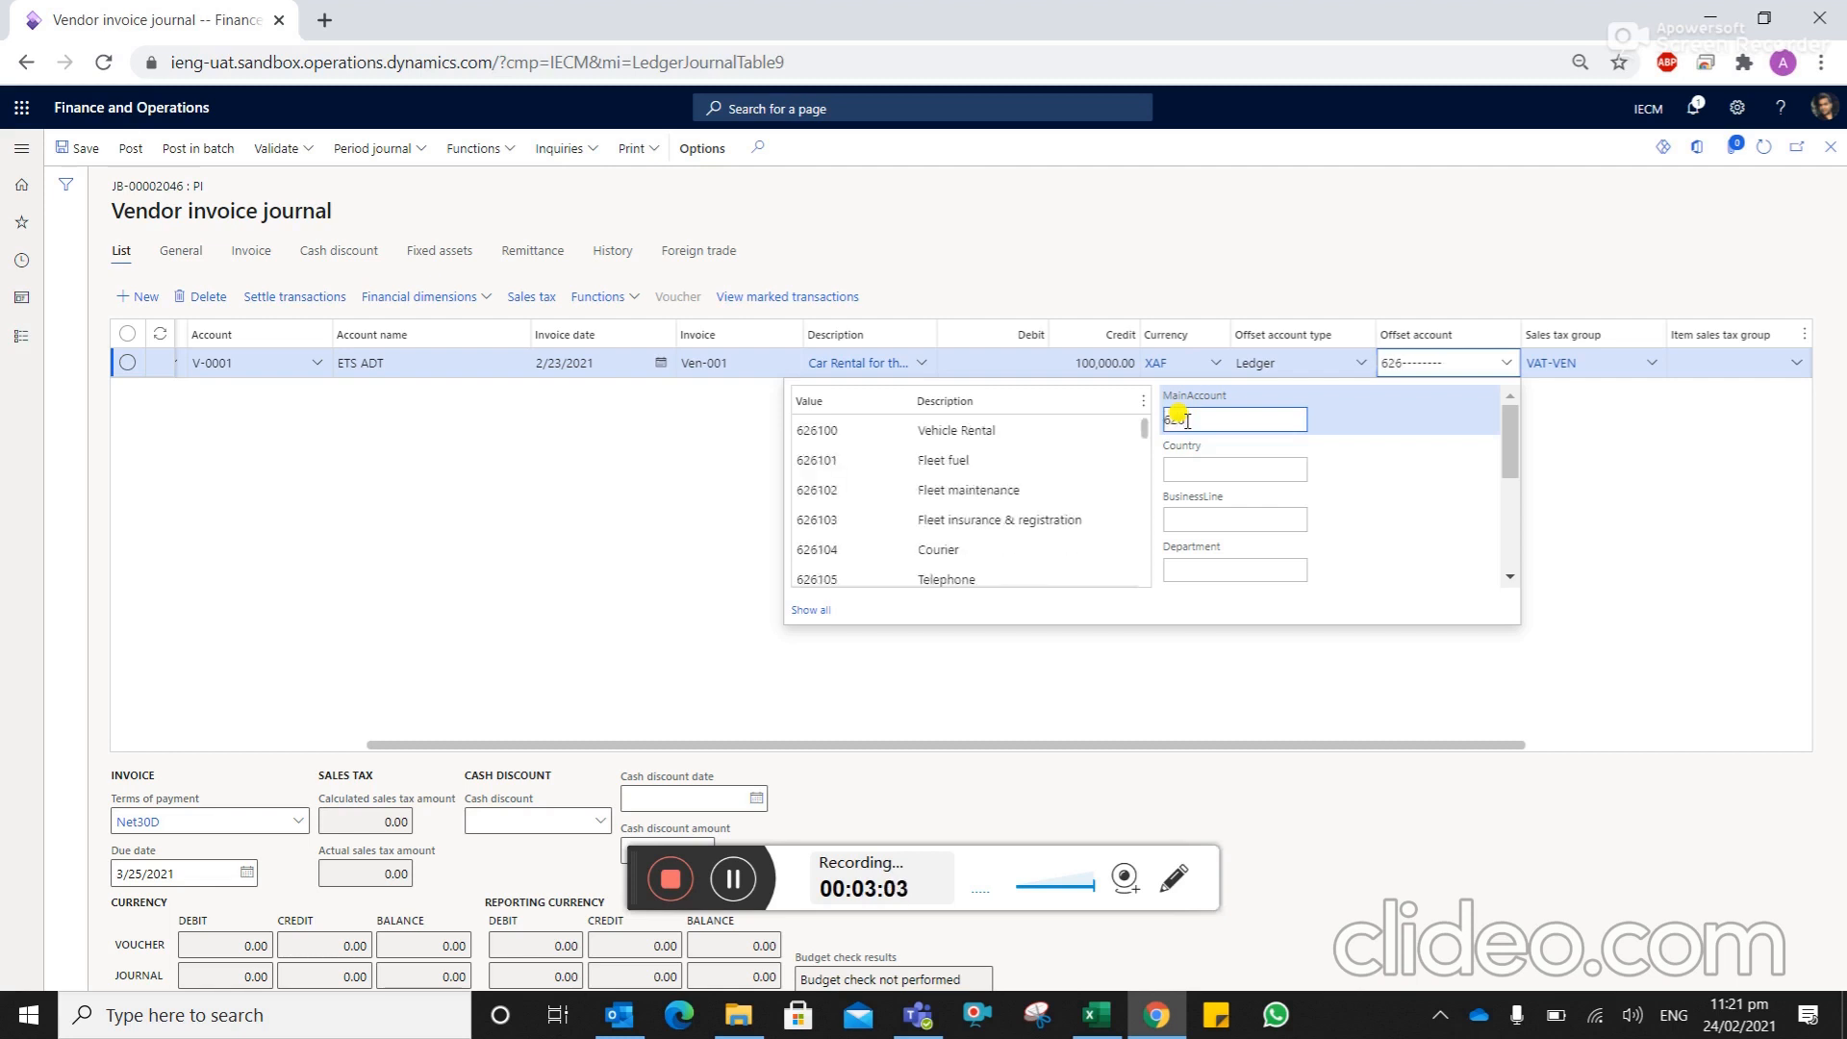
{"action": "left_click", "coordinate": [1006, 429]}
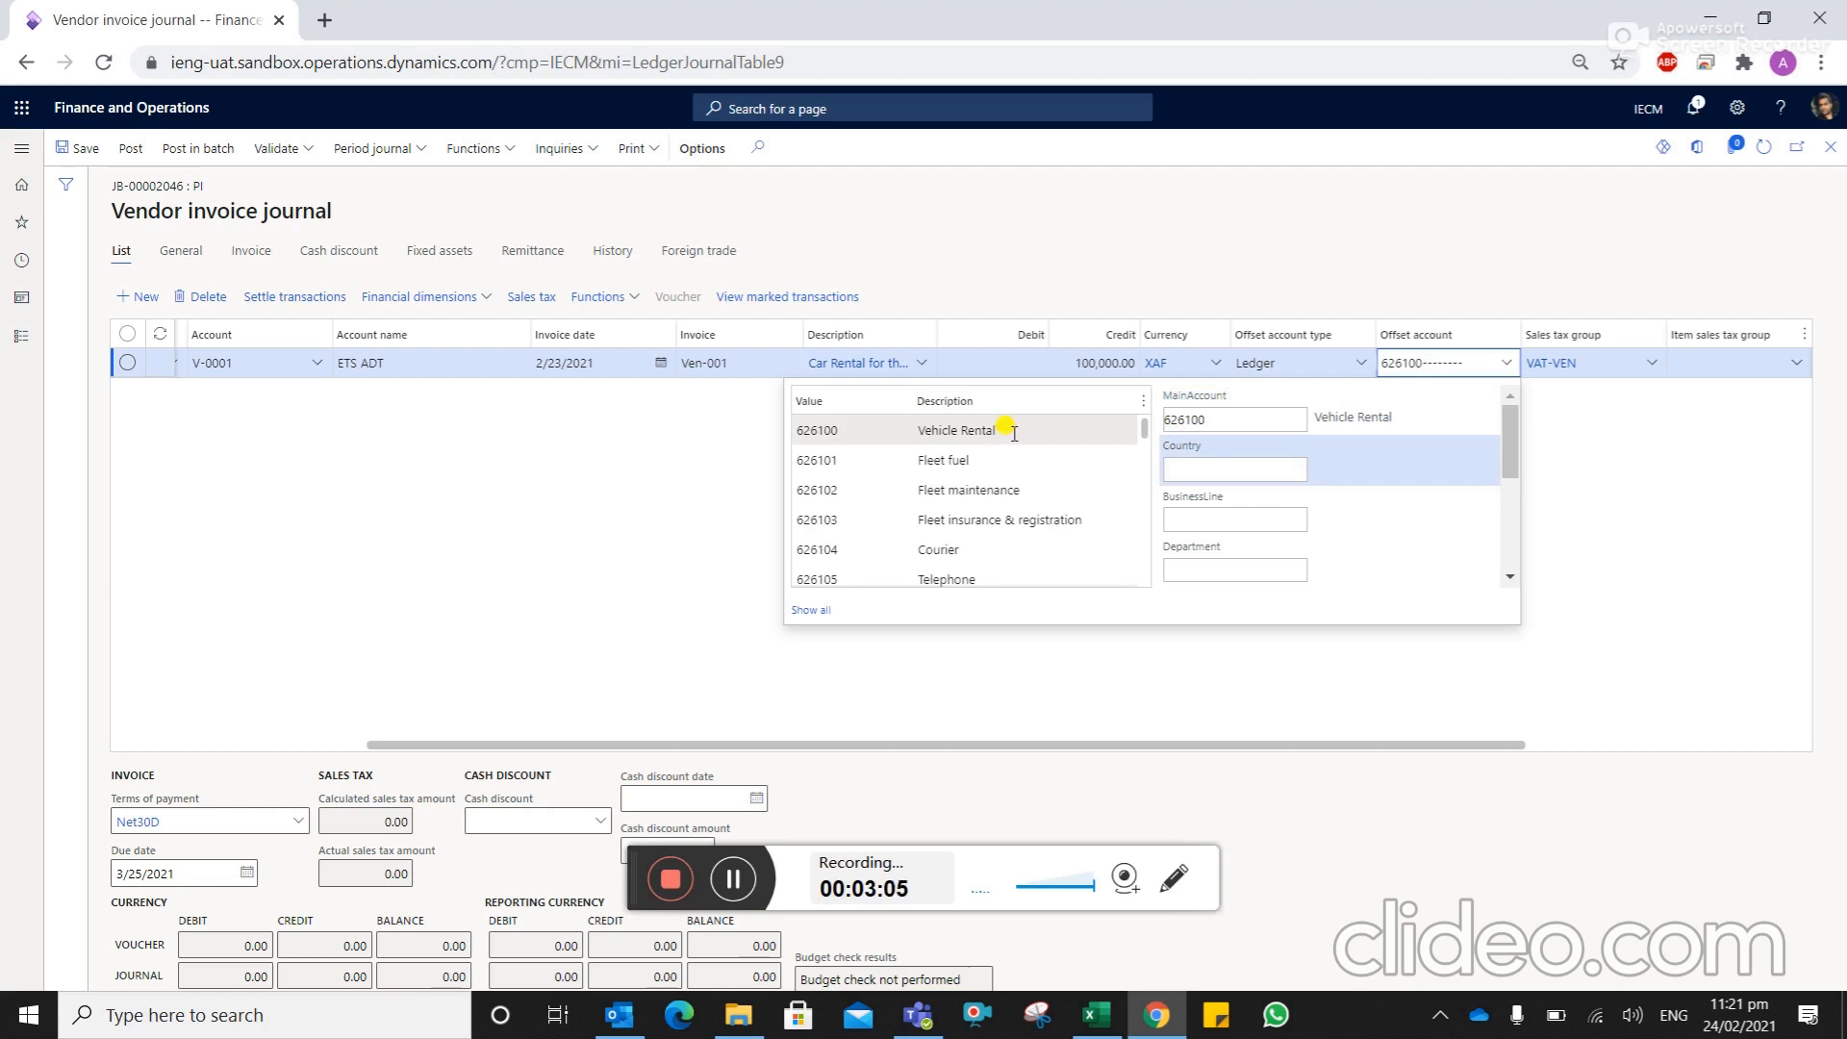
Set the Country dimension of the offset account to CM (Cameroon)
{"action": "left_click", "coordinate": [1202, 473]}
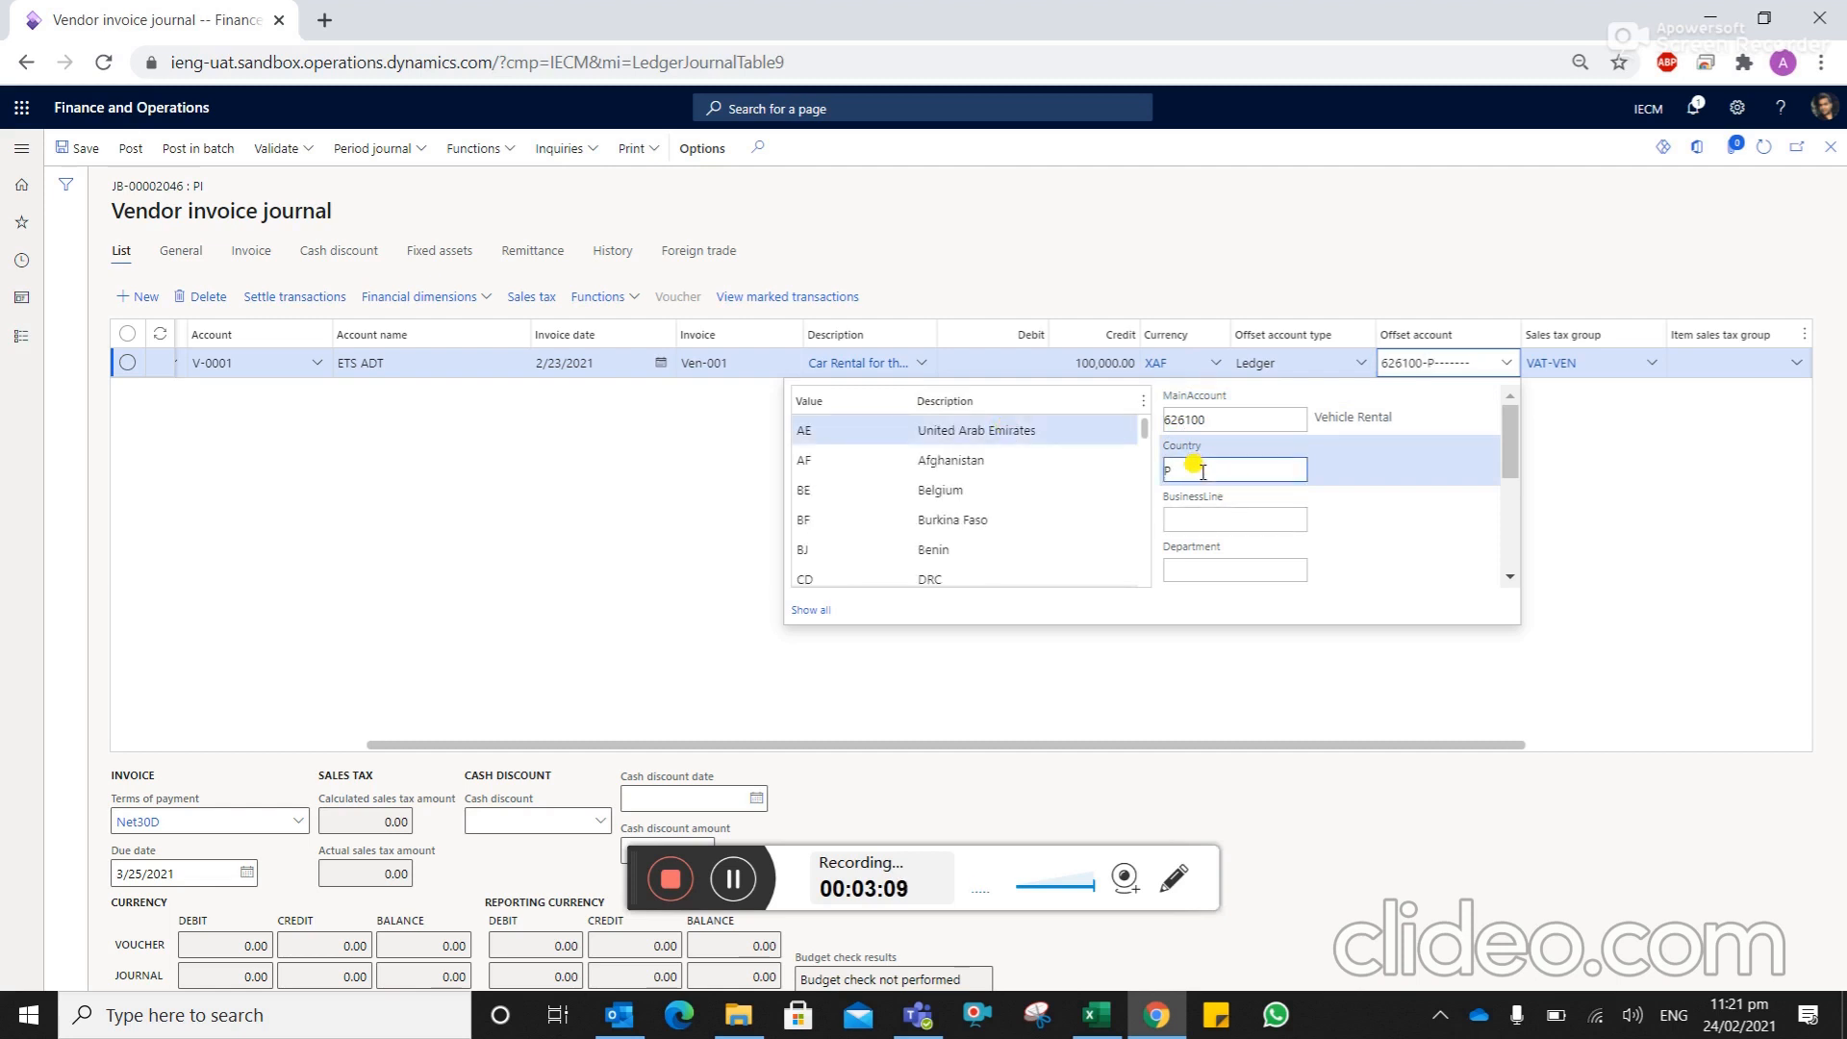
{"action": "key", "text": "BackSpace"}
{"action": "type", "text": "CM"}
{"action": "key", "text": "Tab"}
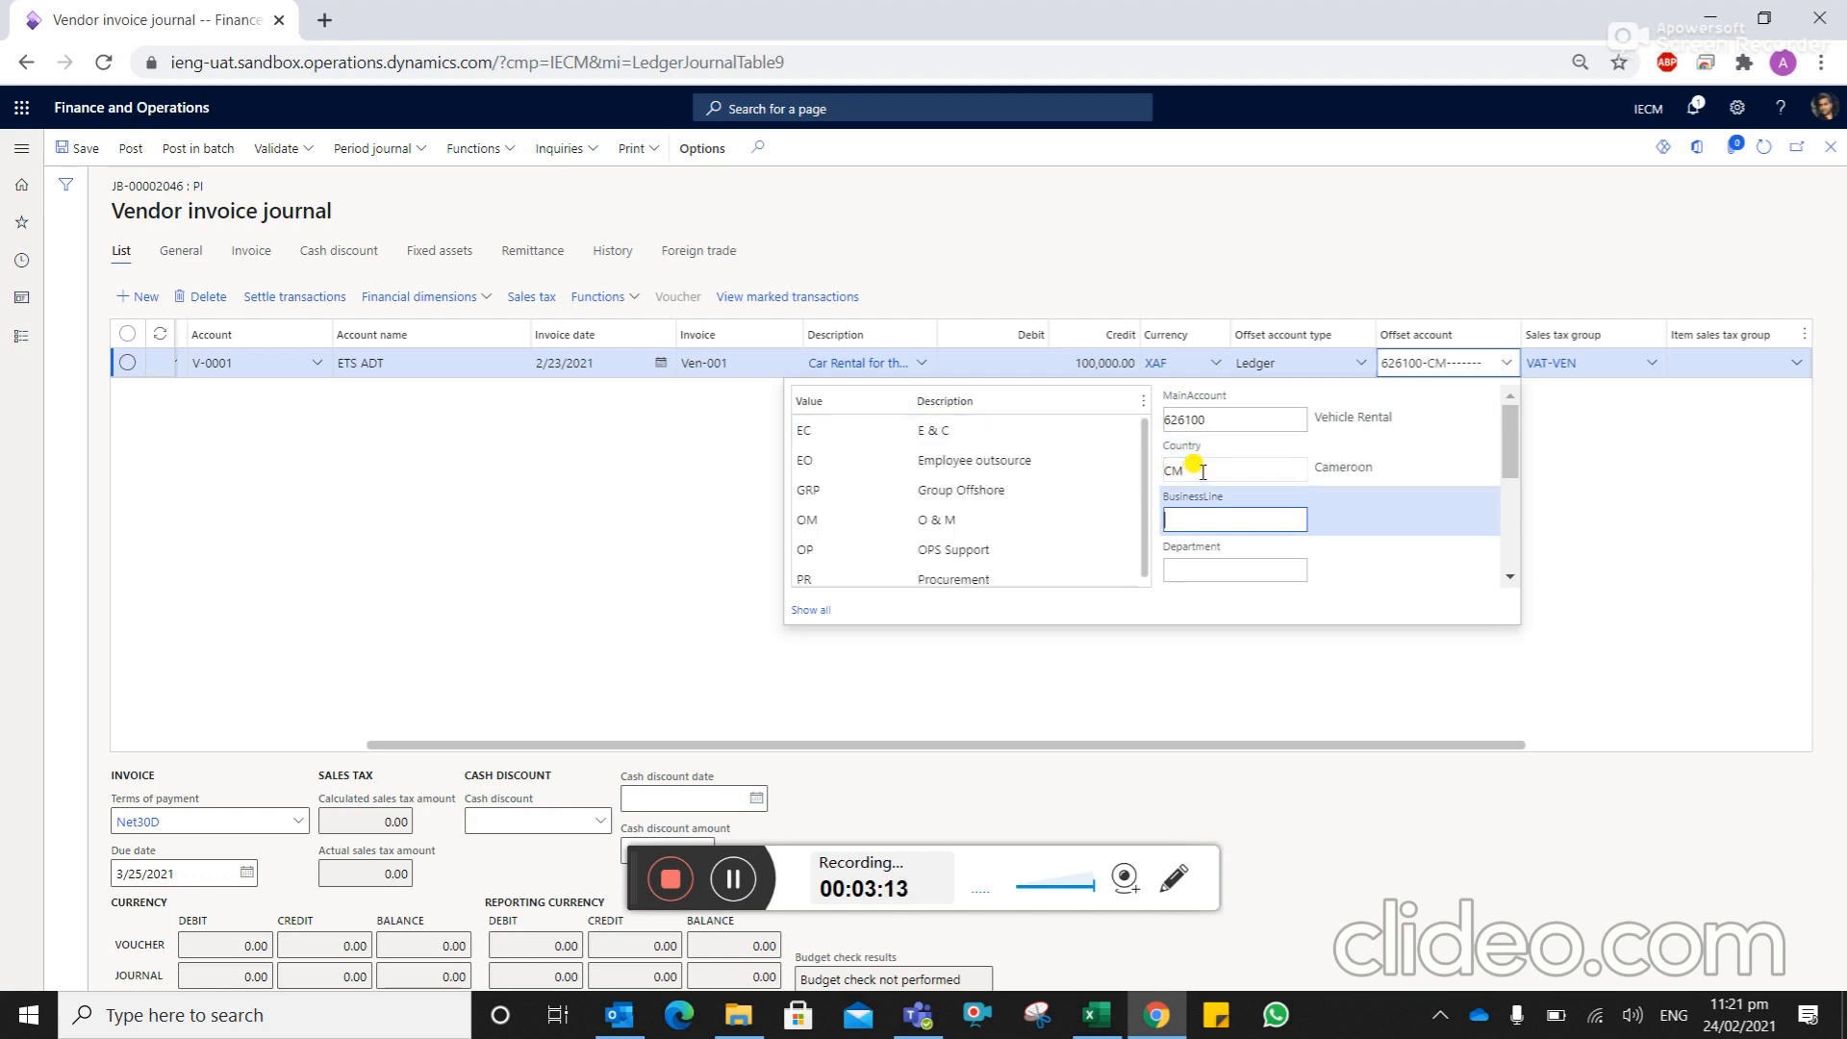
Set the offset account's BusinessLine to OM, Department to 015, Industry to TE and Typology to TEL
{"action": "type", "text": "OM"}
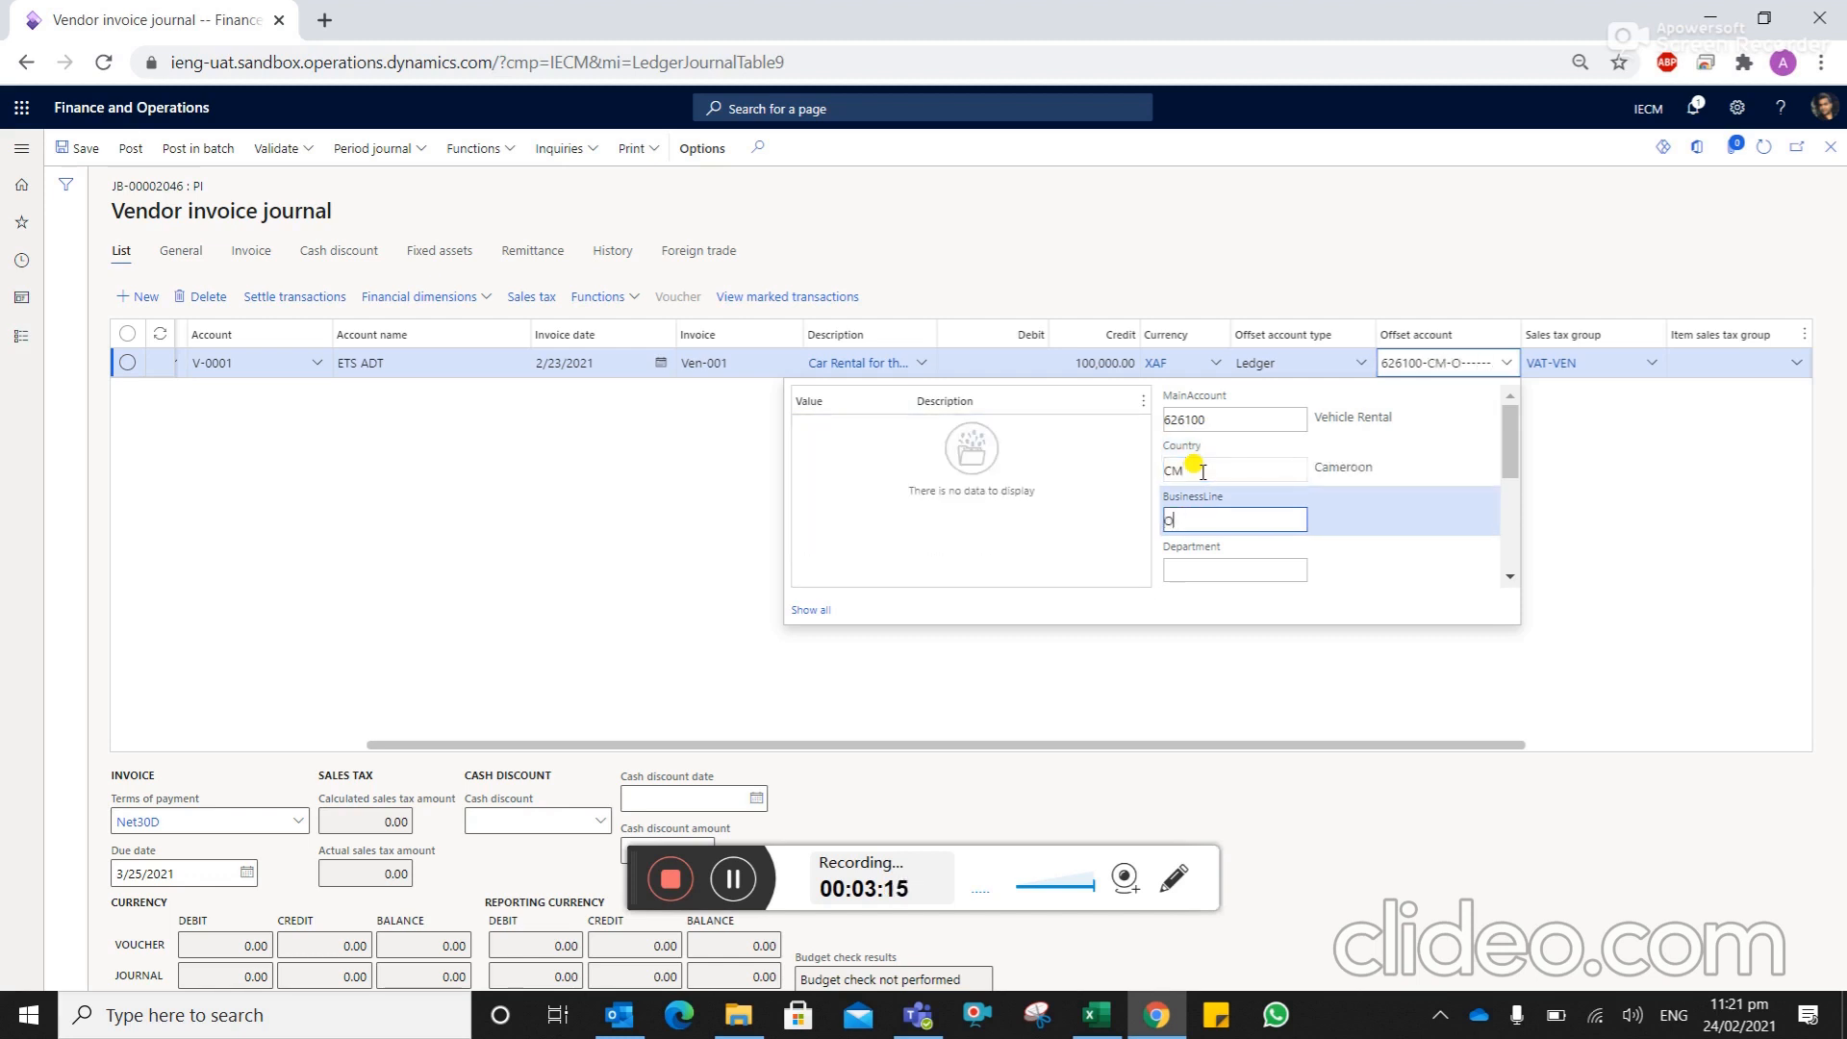
{"action": "key", "text": "Tab"}
{"action": "type", "text": "015"}
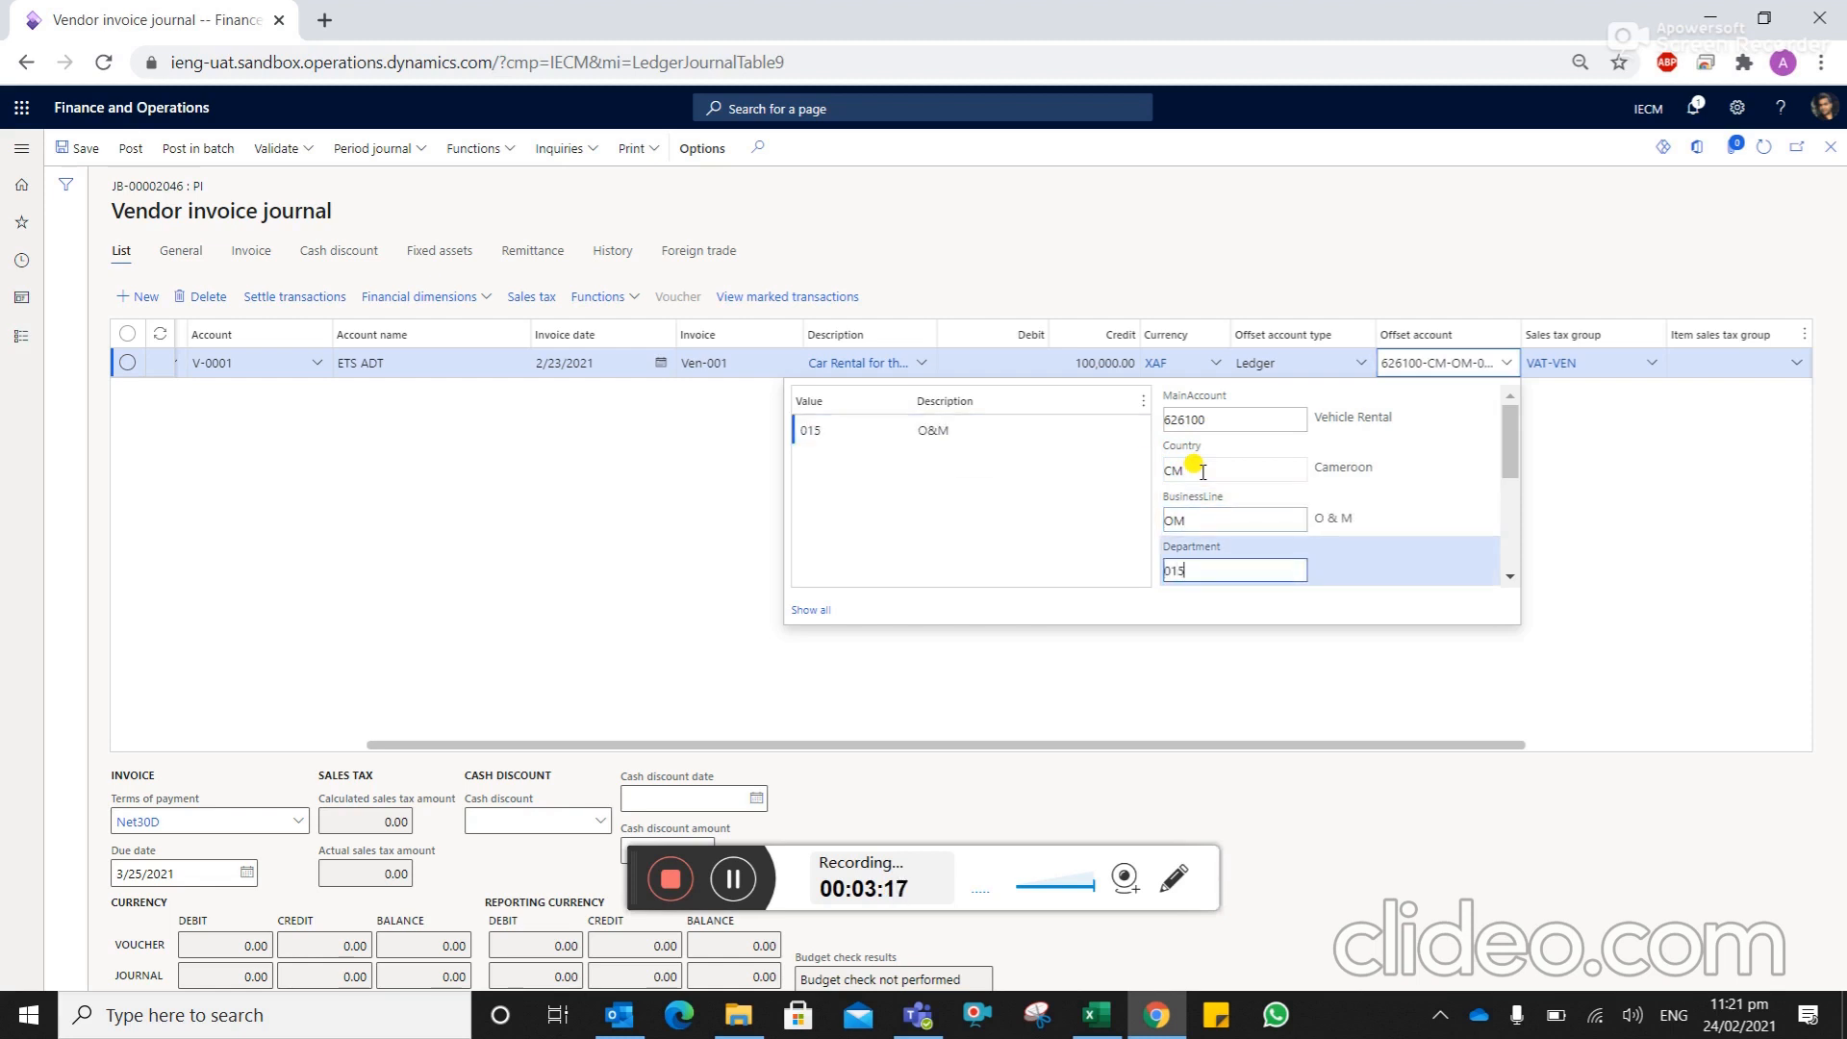
{"action": "key", "text": "Tab"}
{"action": "type", "text": "TE"}
{"action": "key", "text": "Tab"}
{"action": "type", "text": "TE"}
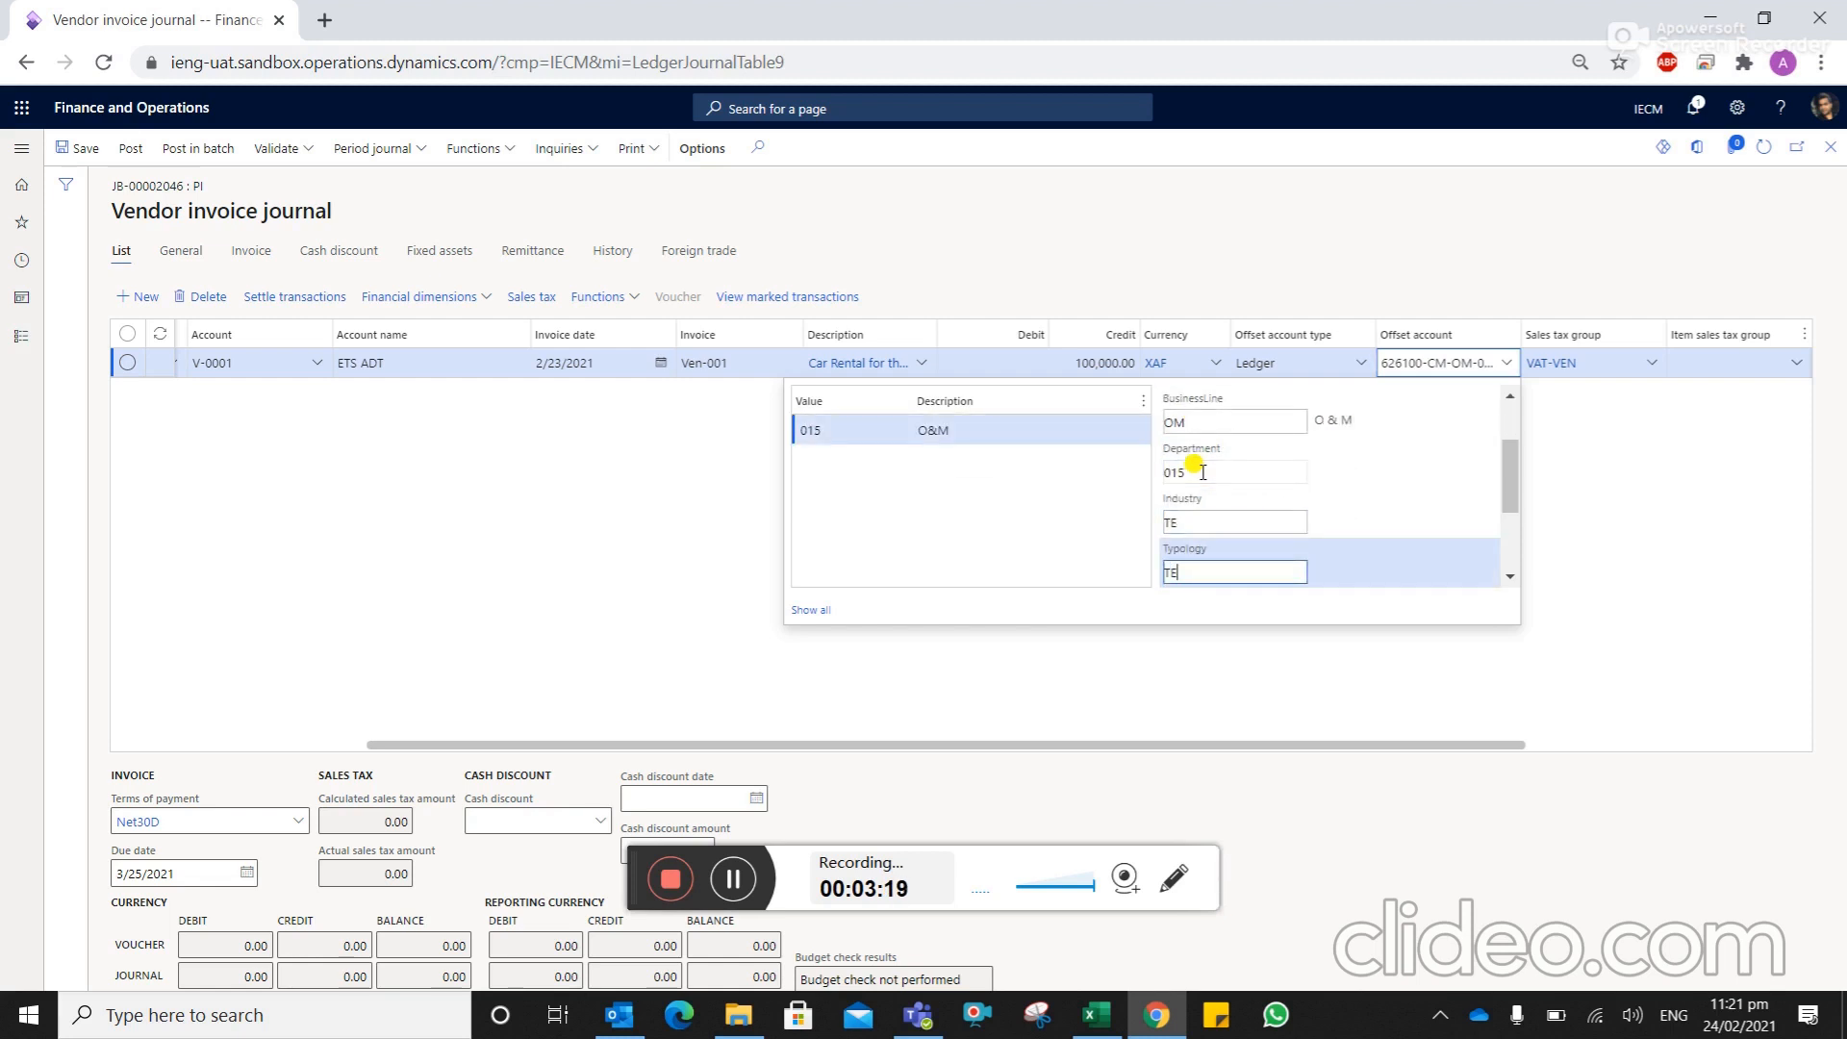
{"action": "type", "text": "L"}
{"action": "key", "text": "Tab"}
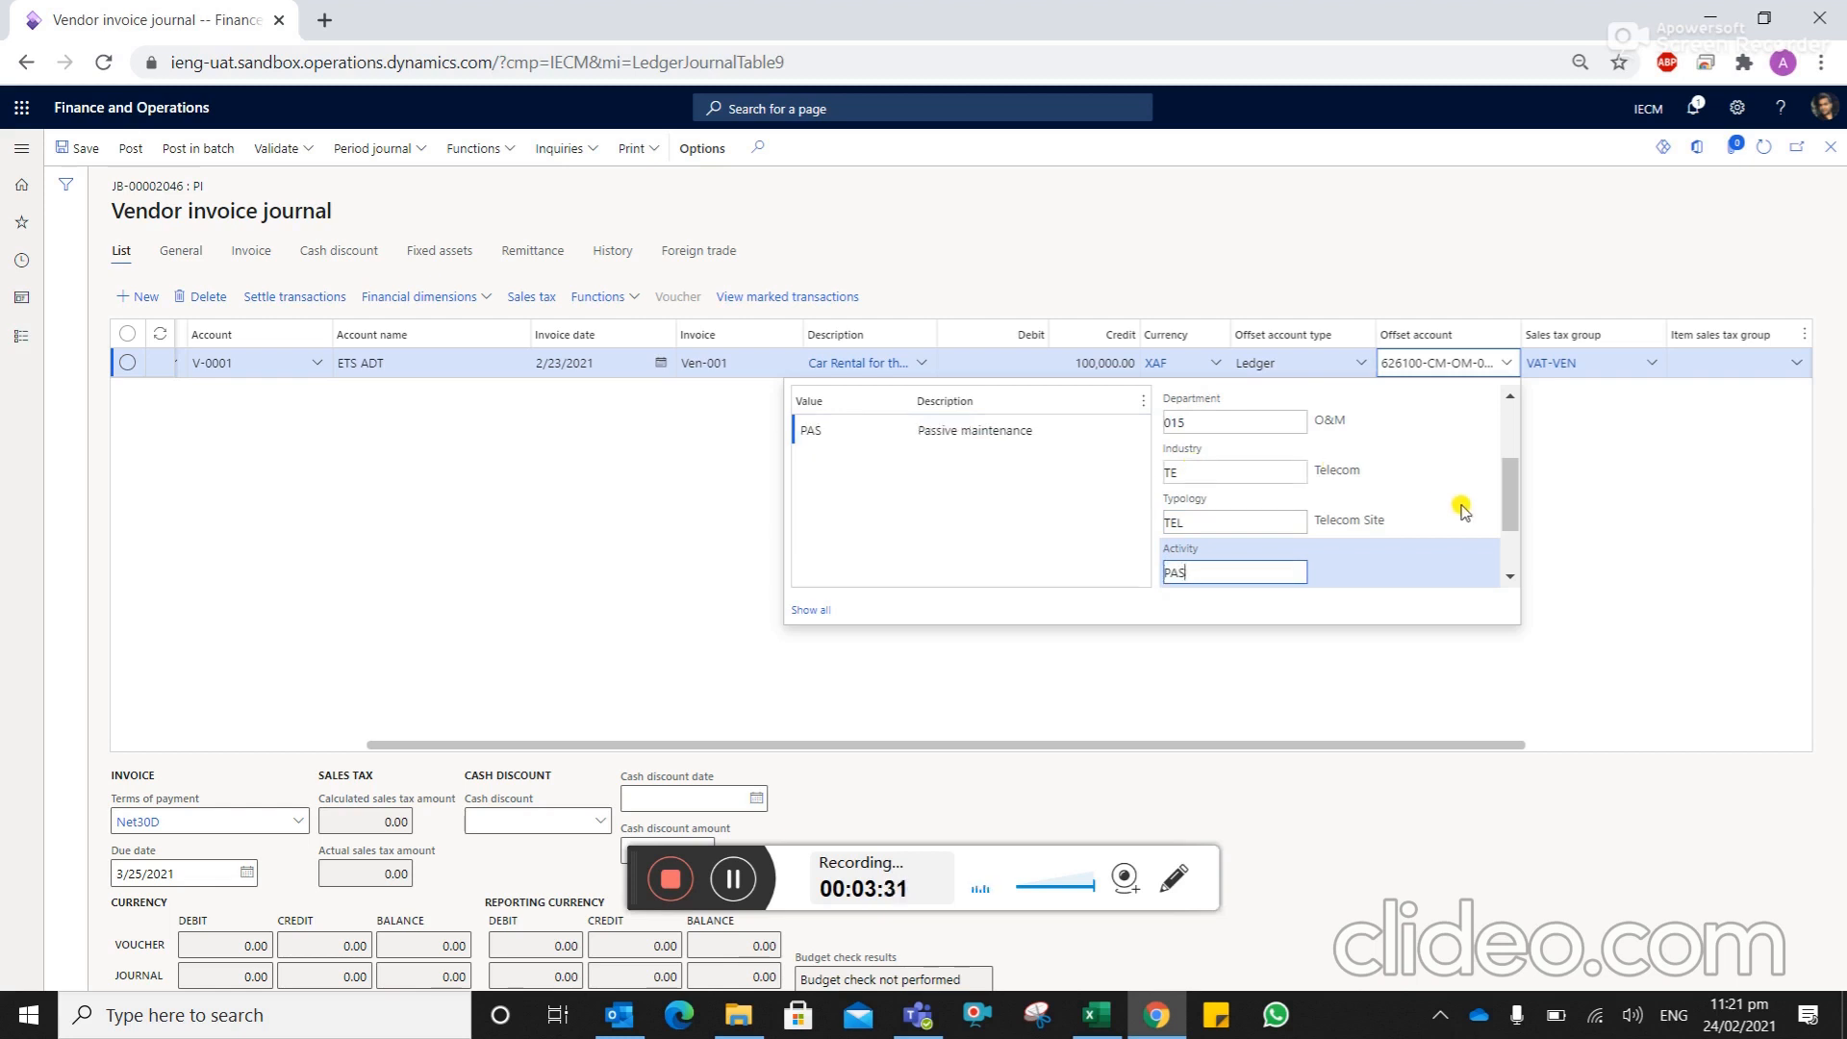
Set the offset account's Activity to PAS (Passive maintenance) and its Project to CMERI00002
{"action": "key", "text": "Tab"}
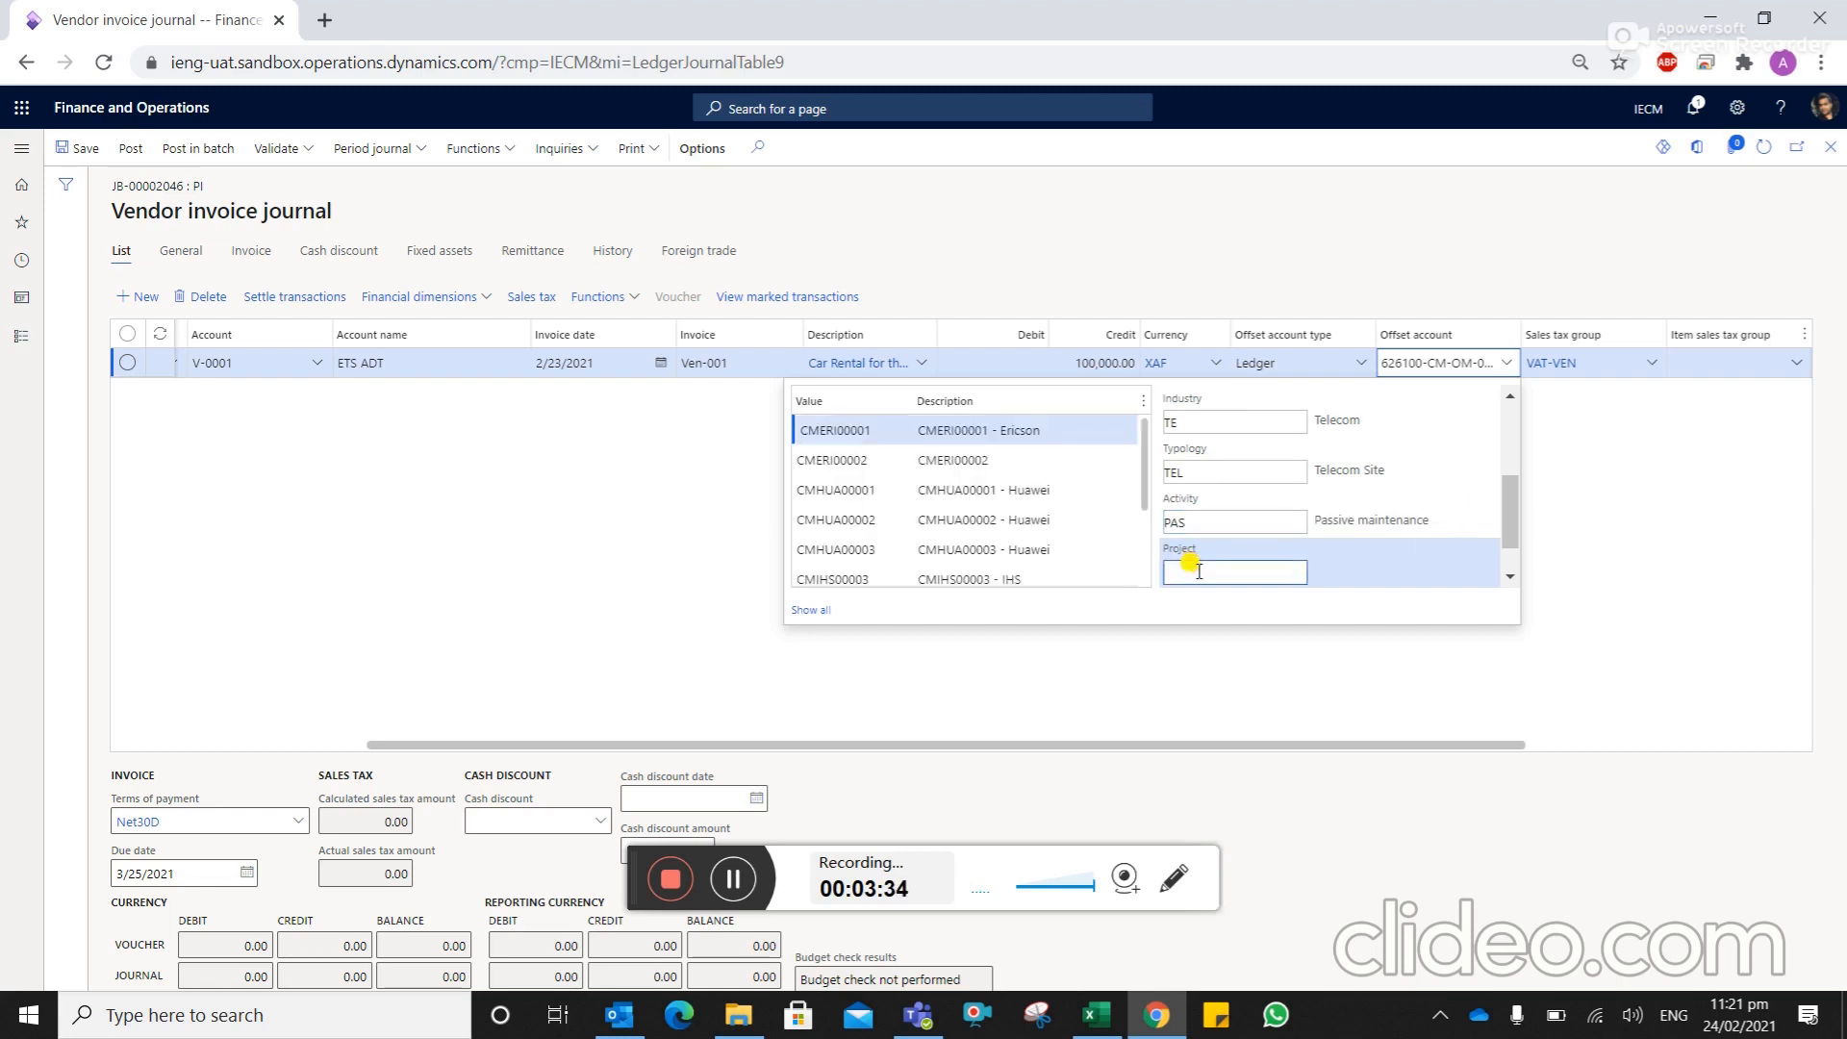
{"action": "left_click", "coordinate": [988, 464]}
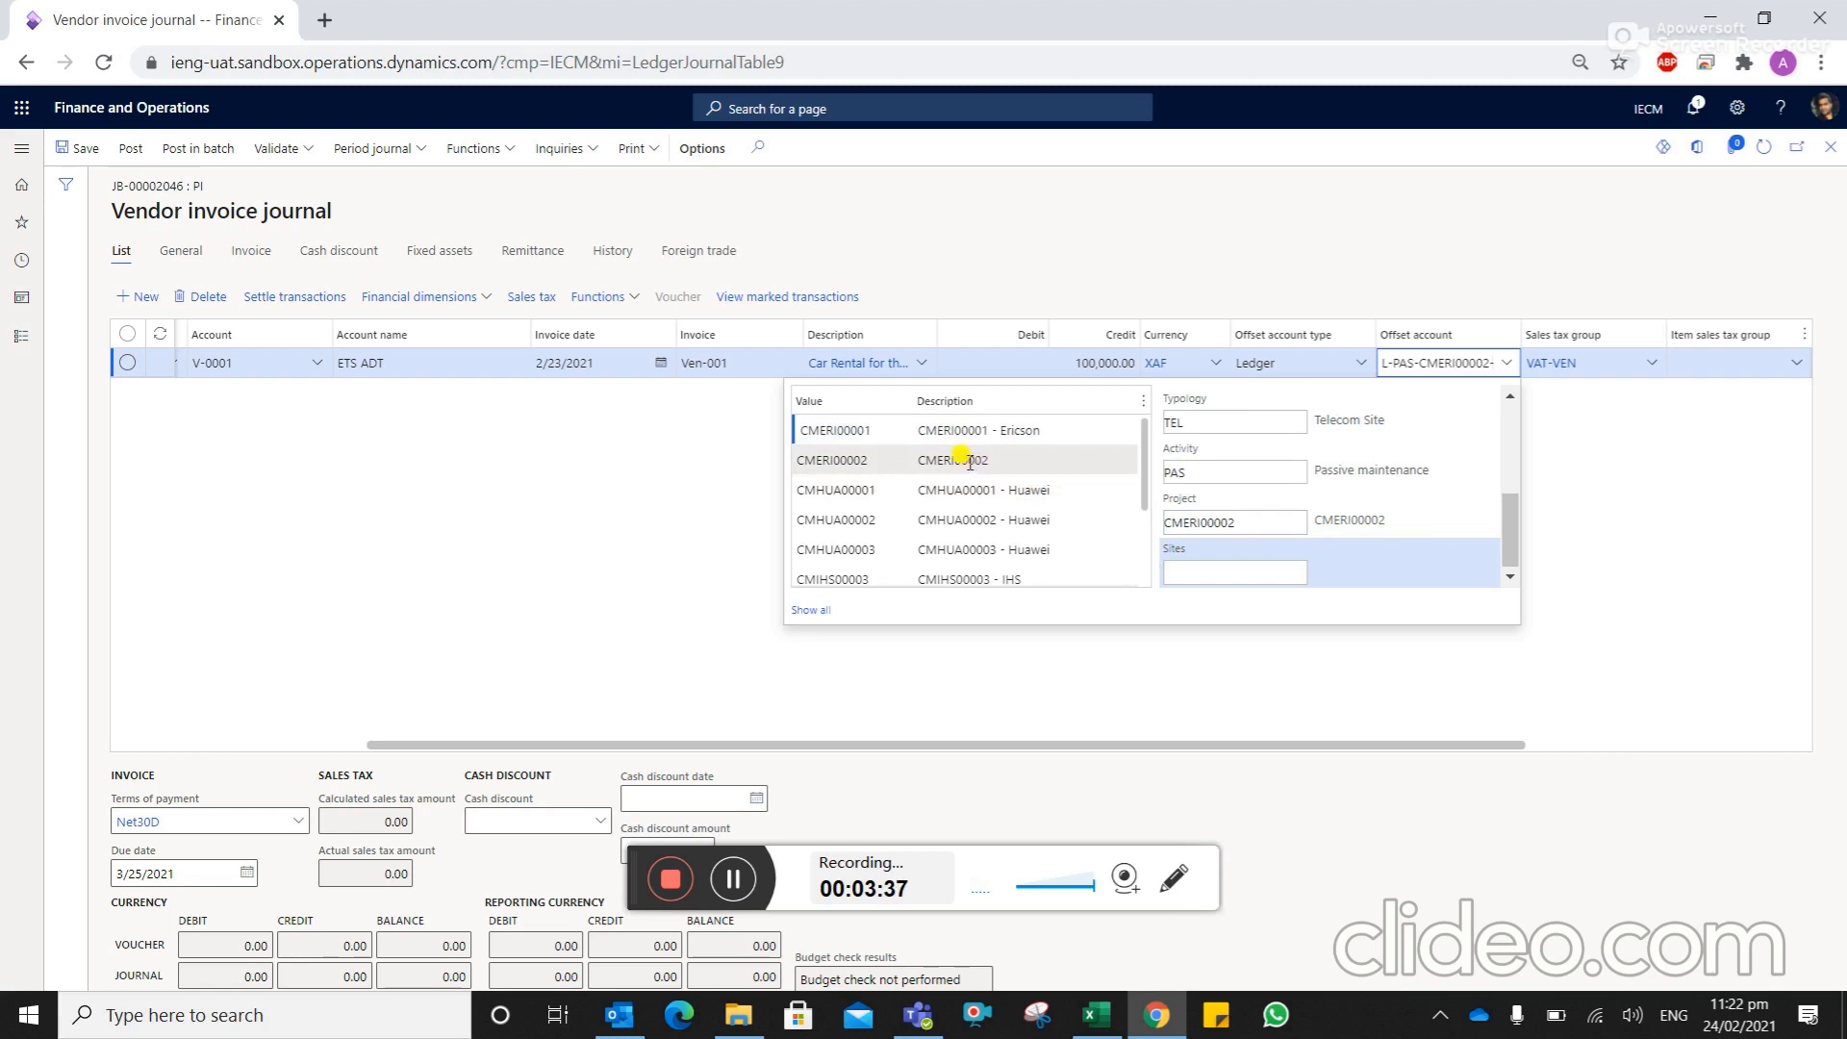
{"action": "left_click", "coordinate": [988, 464]}
{"action": "left_click", "coordinate": [1596, 581]}
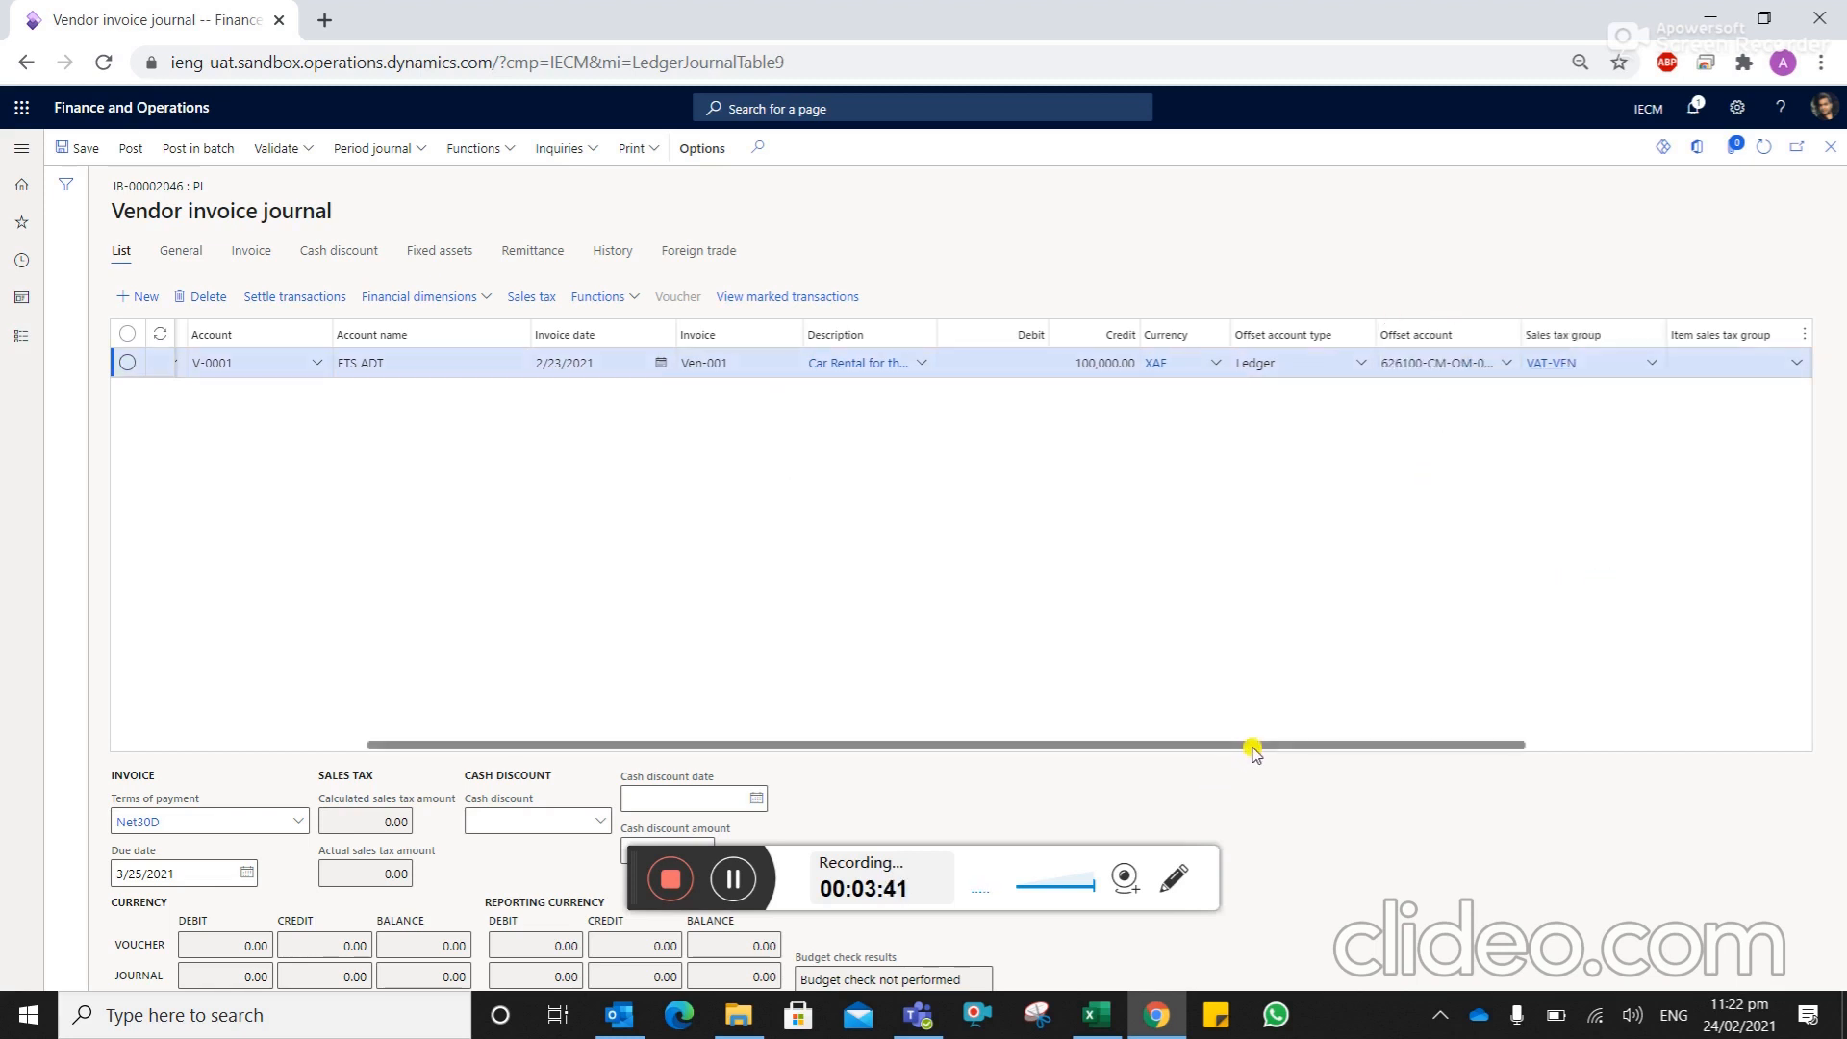
Remove the Sites value CMERI00002 from the end of the line's offset account
{"action": "left_click_drag", "start_coordinate": [1257, 746], "coordinate": [1507, 733]}
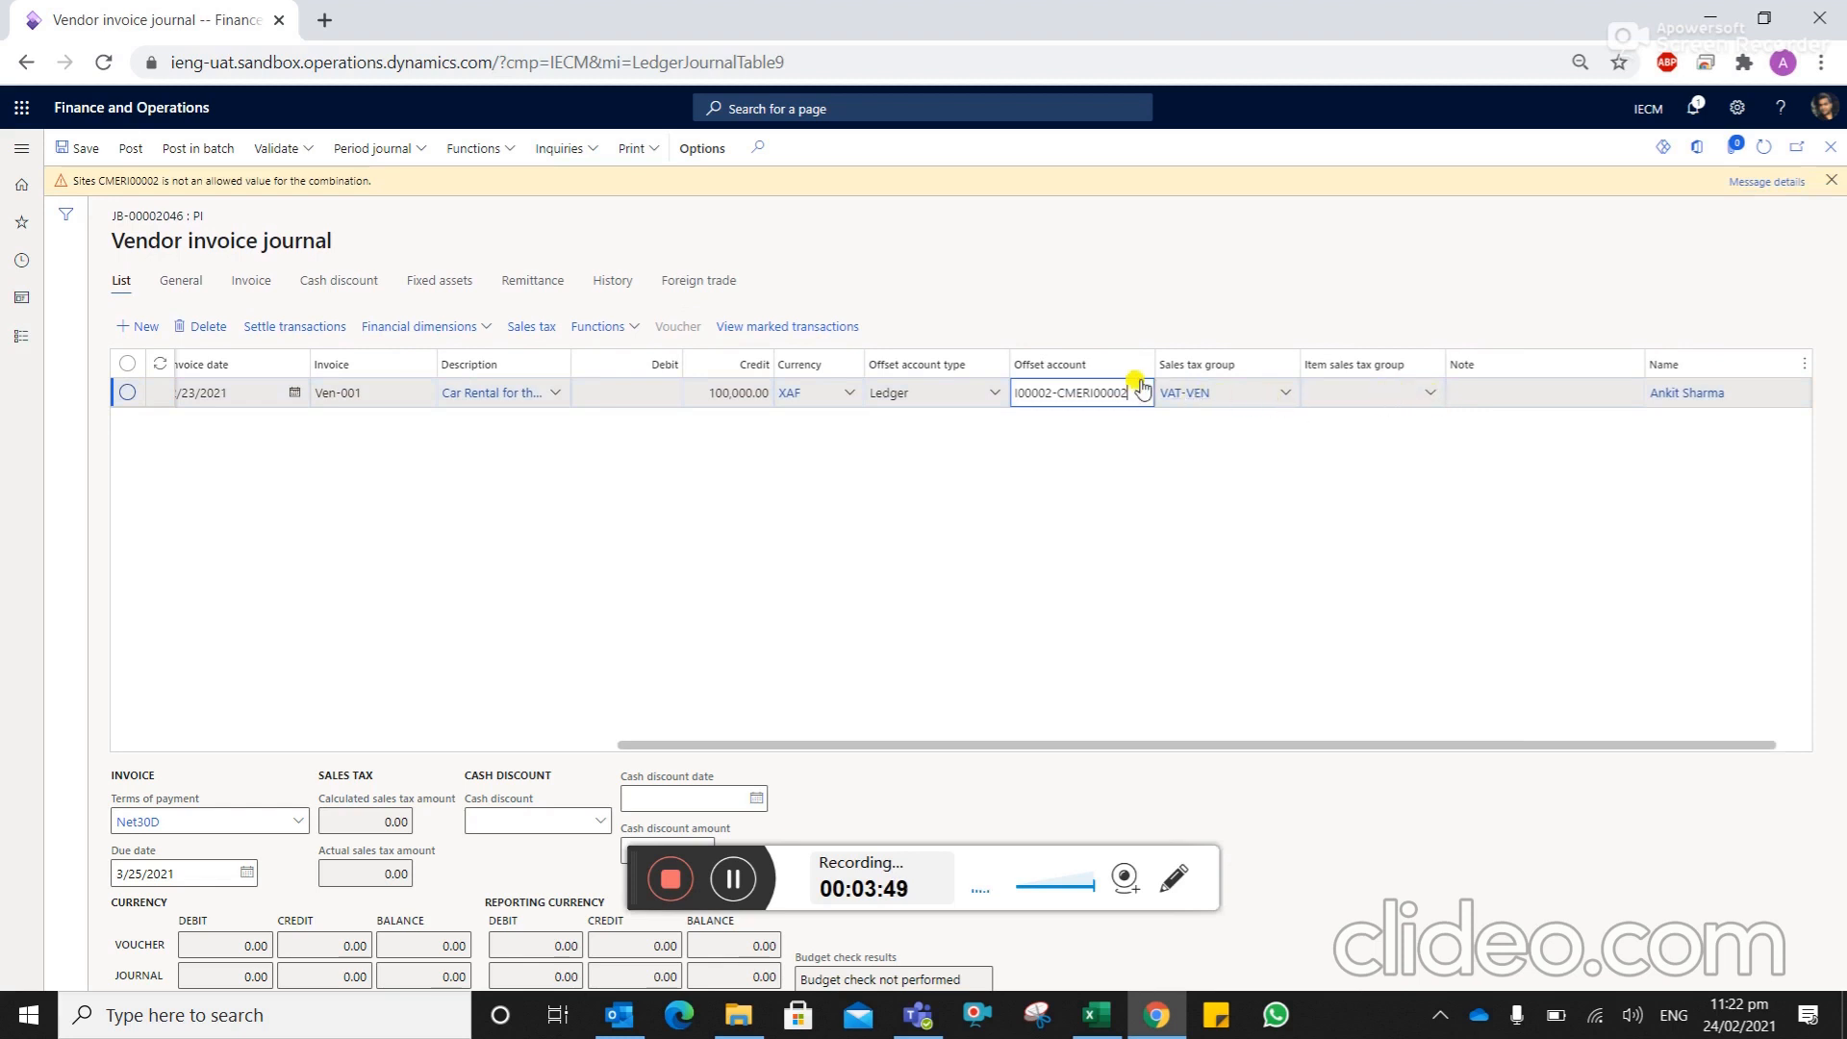
{"action": "key", "text": "BackSpace"}
{"action": "key", "text": "BackSpace"}
{"action": "key", "text": "BackSpace"}
{"action": "key", "text": "BackSpace"}
{"action": "key", "text": "BackSpace"}
{"action": "key", "text": "BackSpace"}
{"action": "key", "text": "BackSpace"}
{"action": "key", "text": "BackSpace"}
{"action": "key", "text": "BackSpace"}
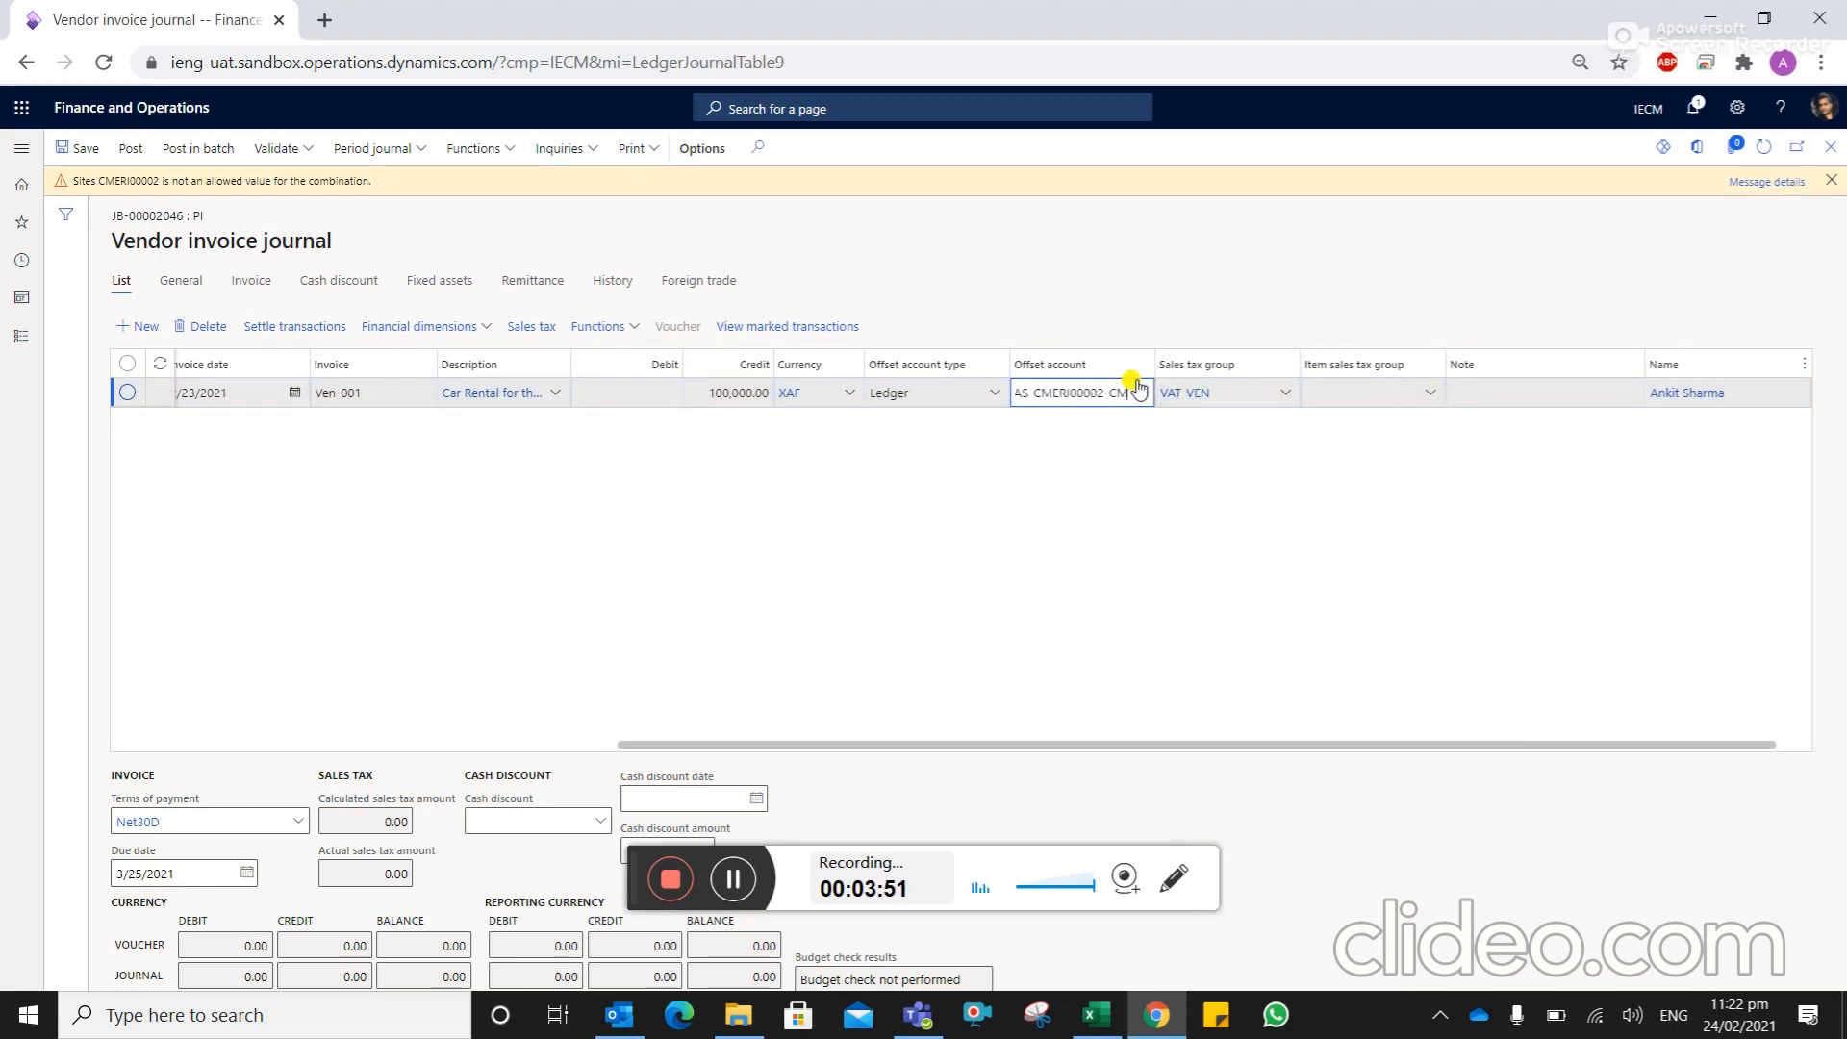
Keep the VAT-VEN sales tax group and set the line's item sales tax group to VEN-19.25%
{"action": "key", "text": "Tab"}
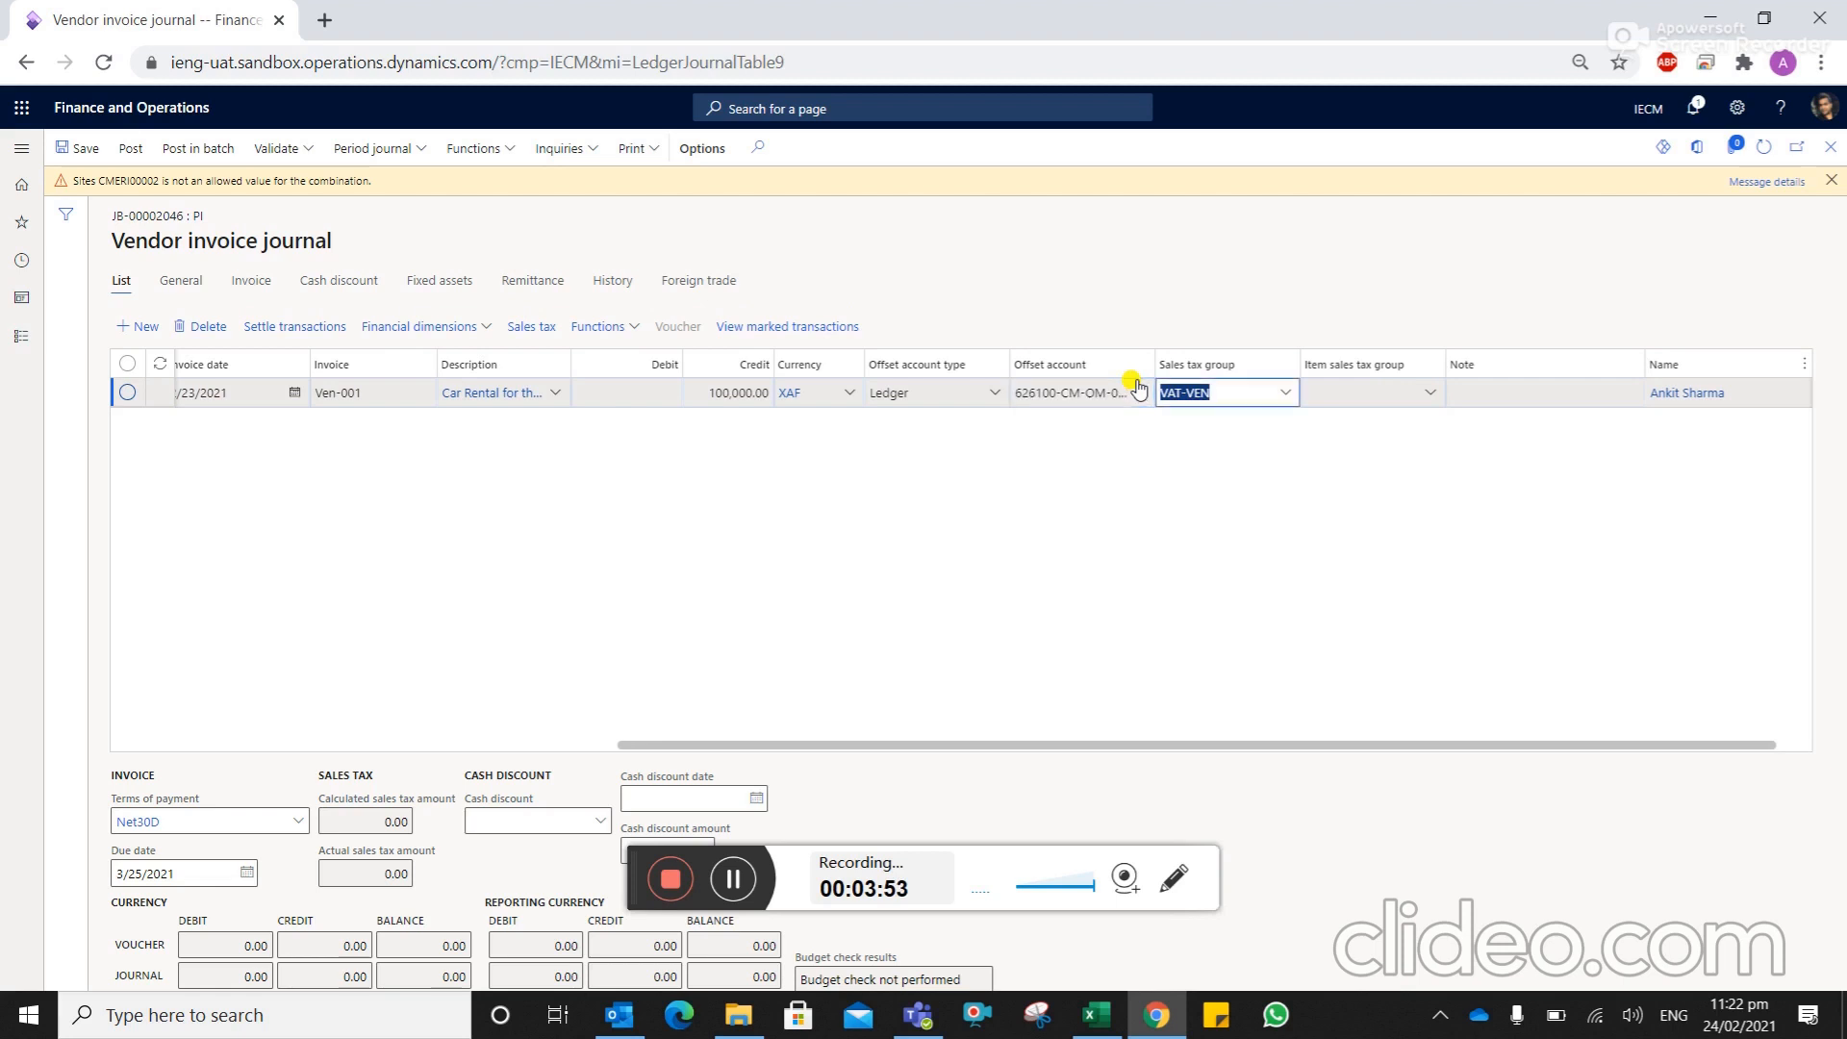
{"action": "key", "text": "Tab"}
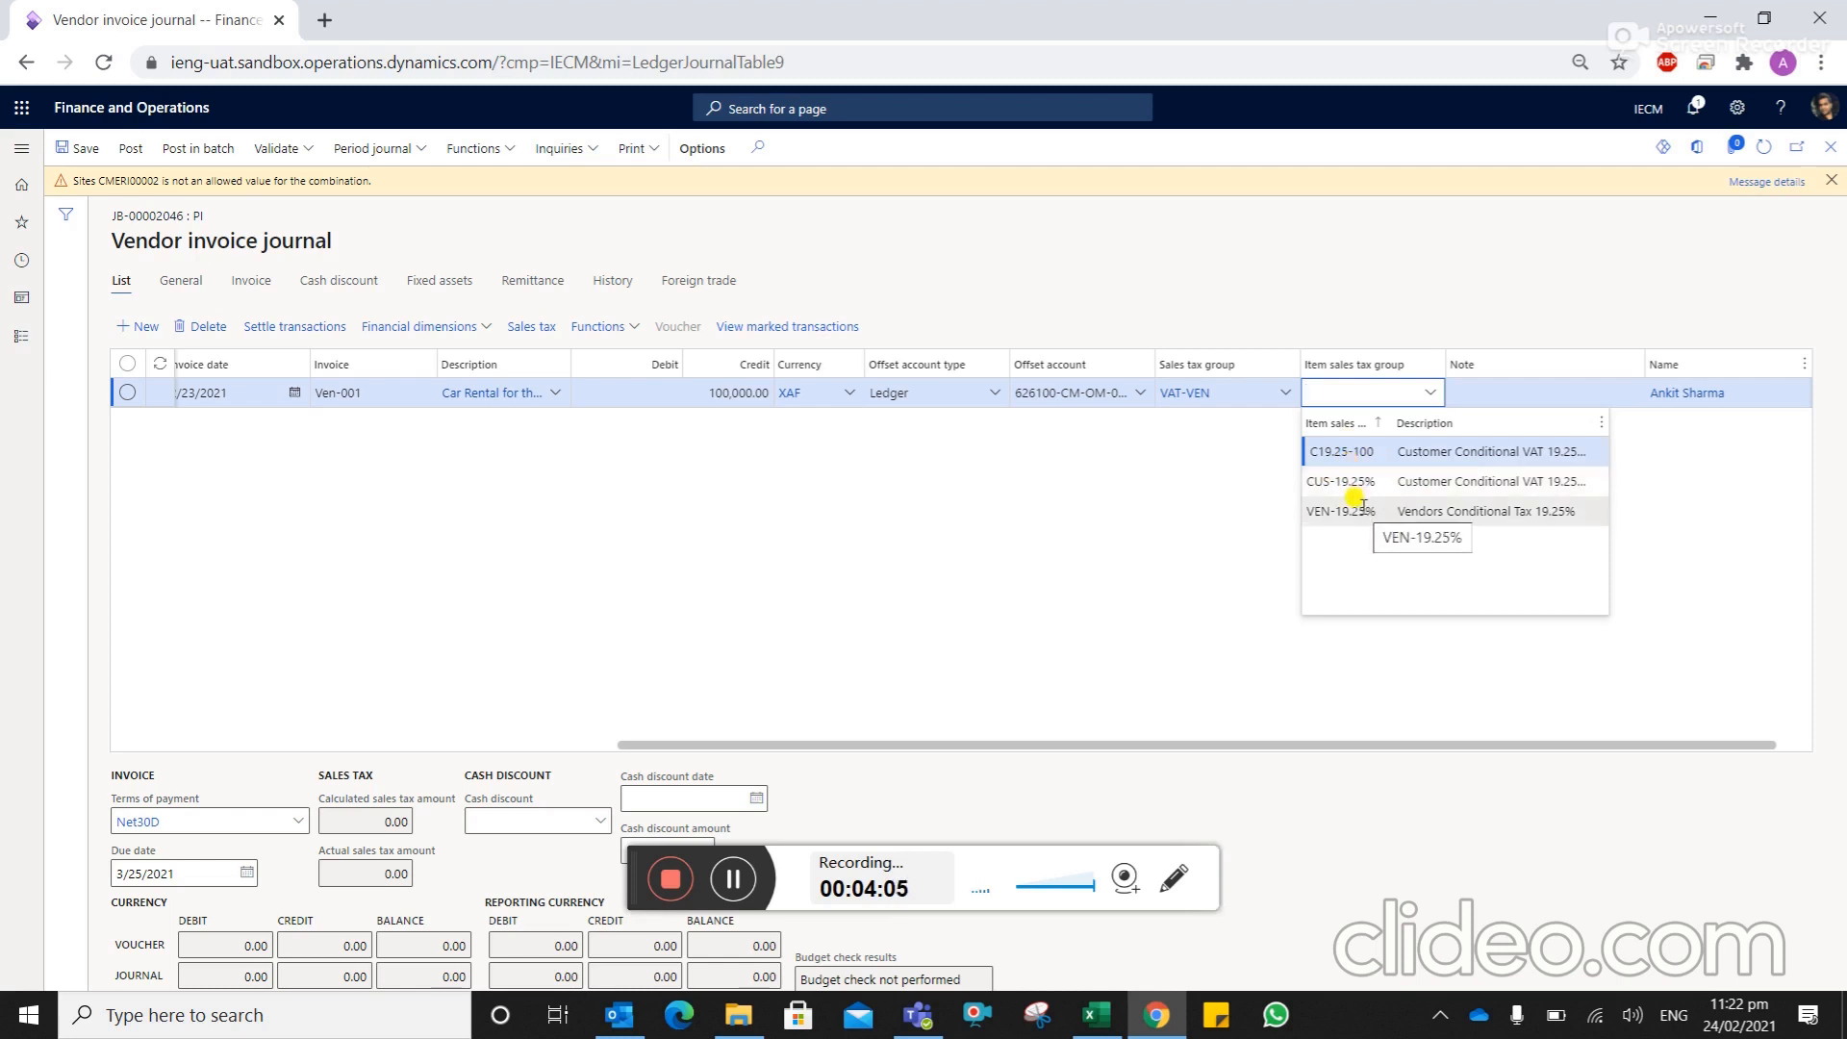
{"action": "left_click", "coordinate": [1434, 512]}
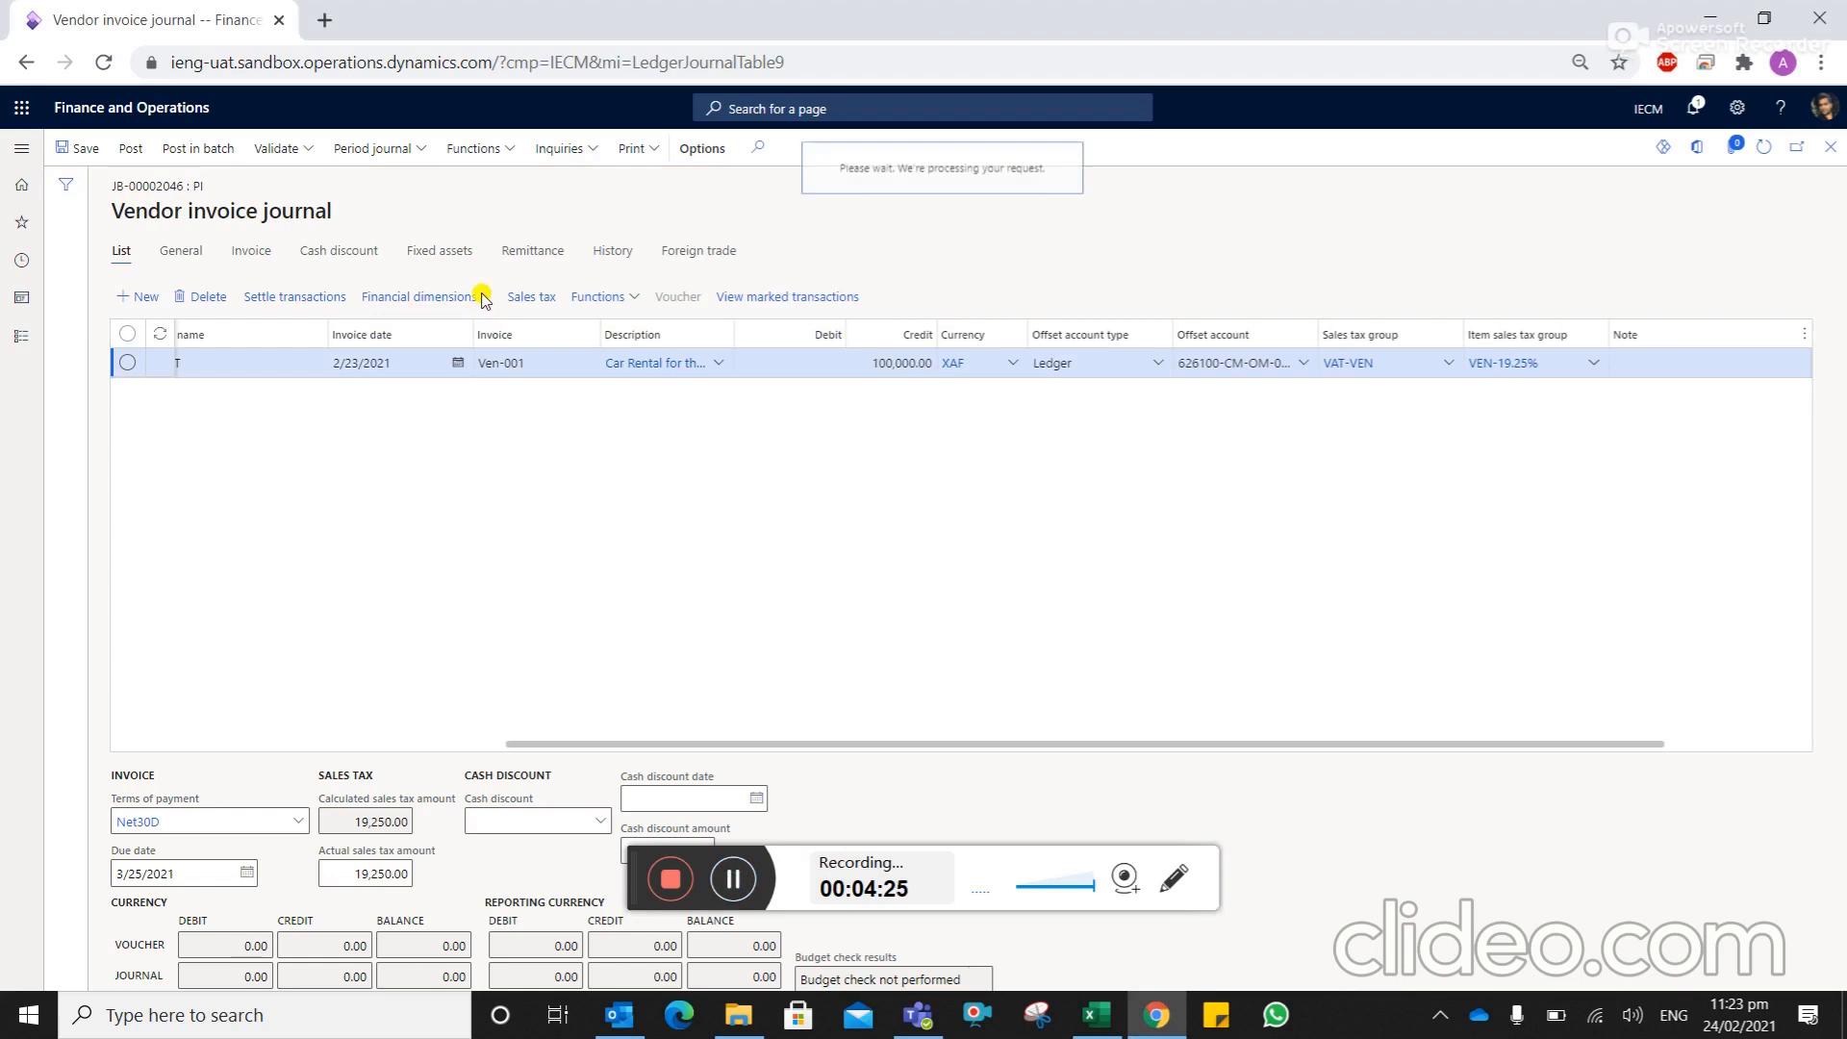
Set the account financial dimensions to Country CM, BusinessLine OM, Department 015, Industry TE and Typology TEL
{"action": "left_click", "coordinate": [483, 299]}
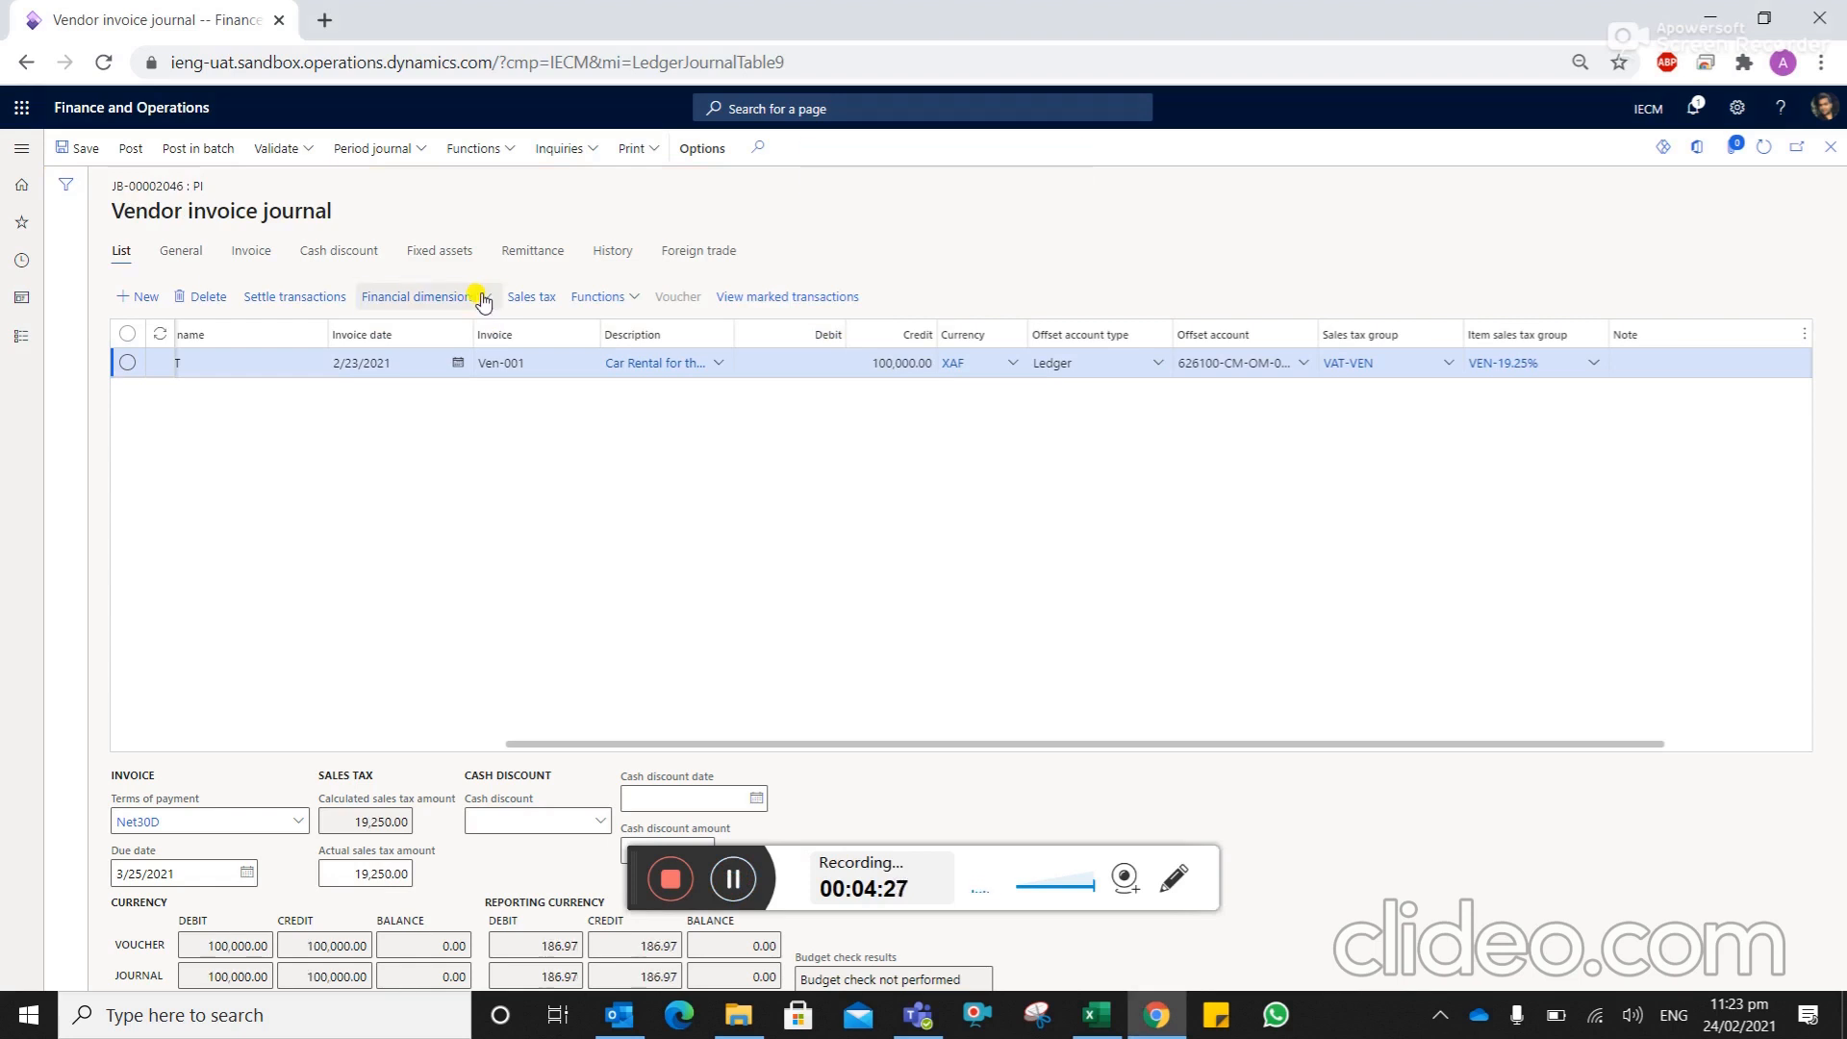
{"action": "left_click", "coordinate": [439, 323]}
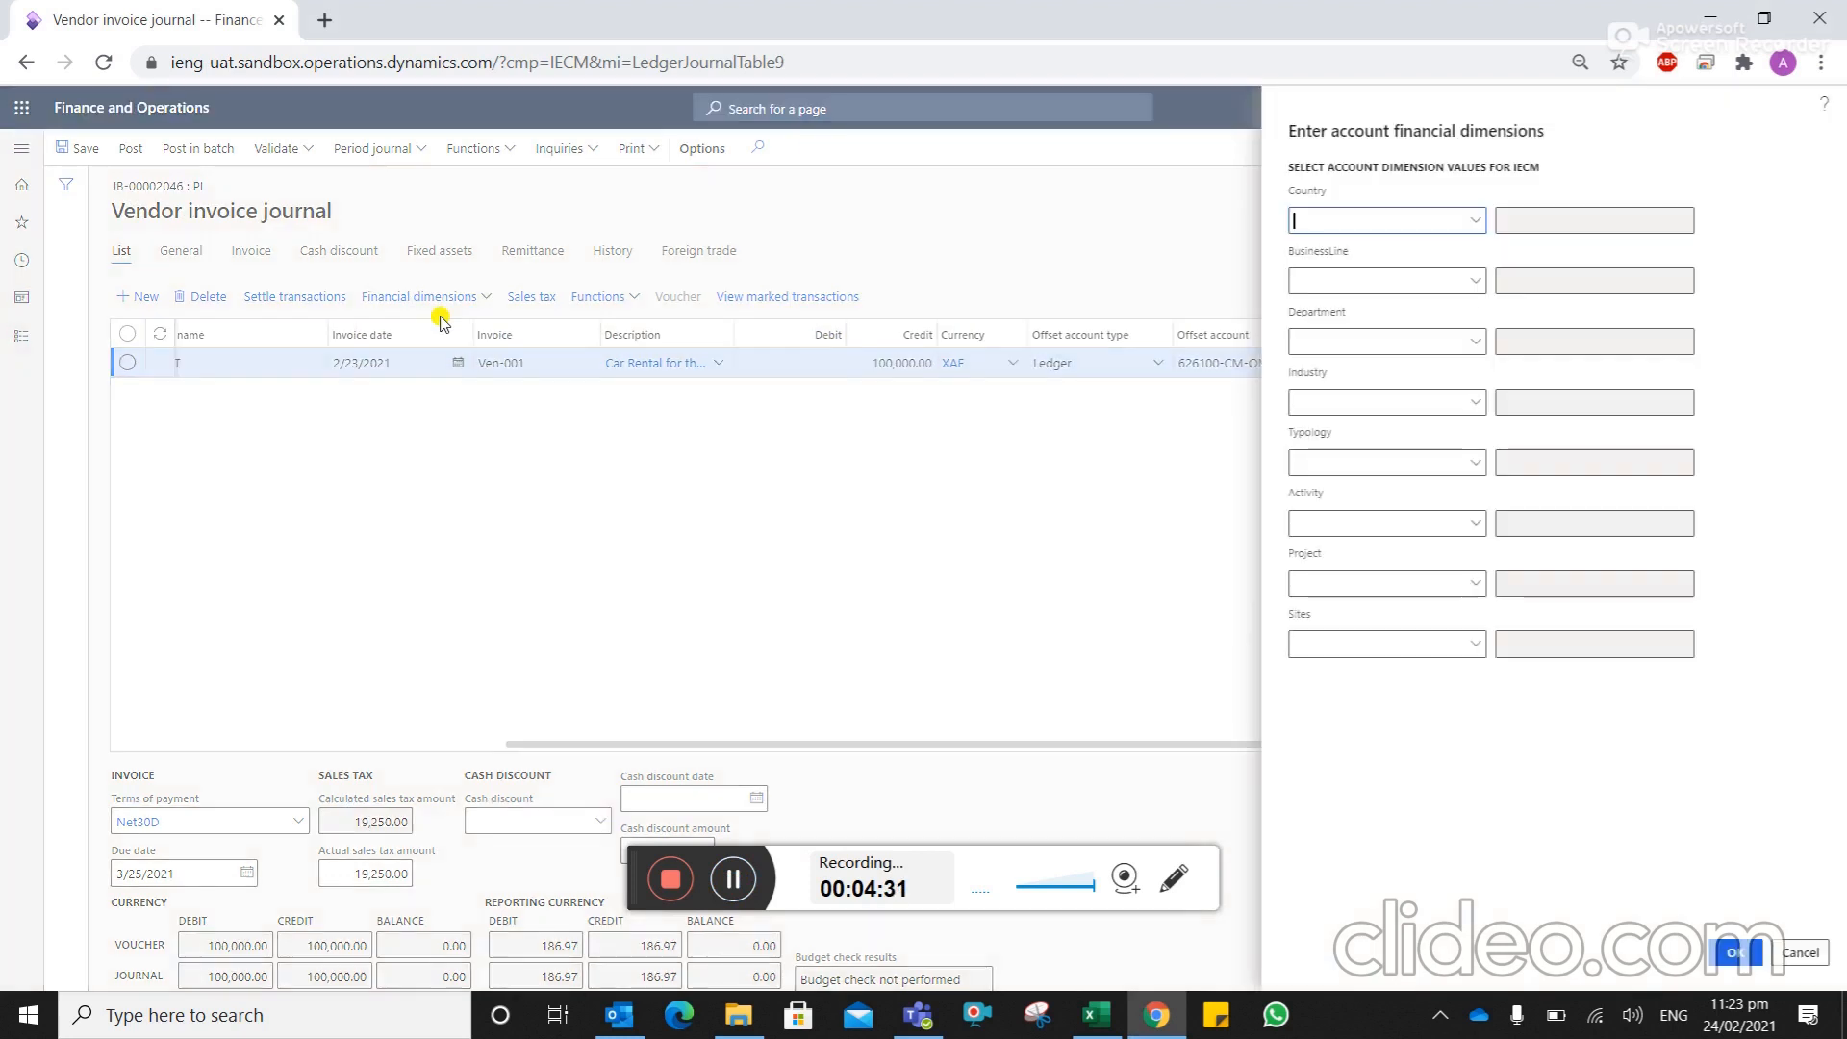
{"action": "type", "text": "CM"}
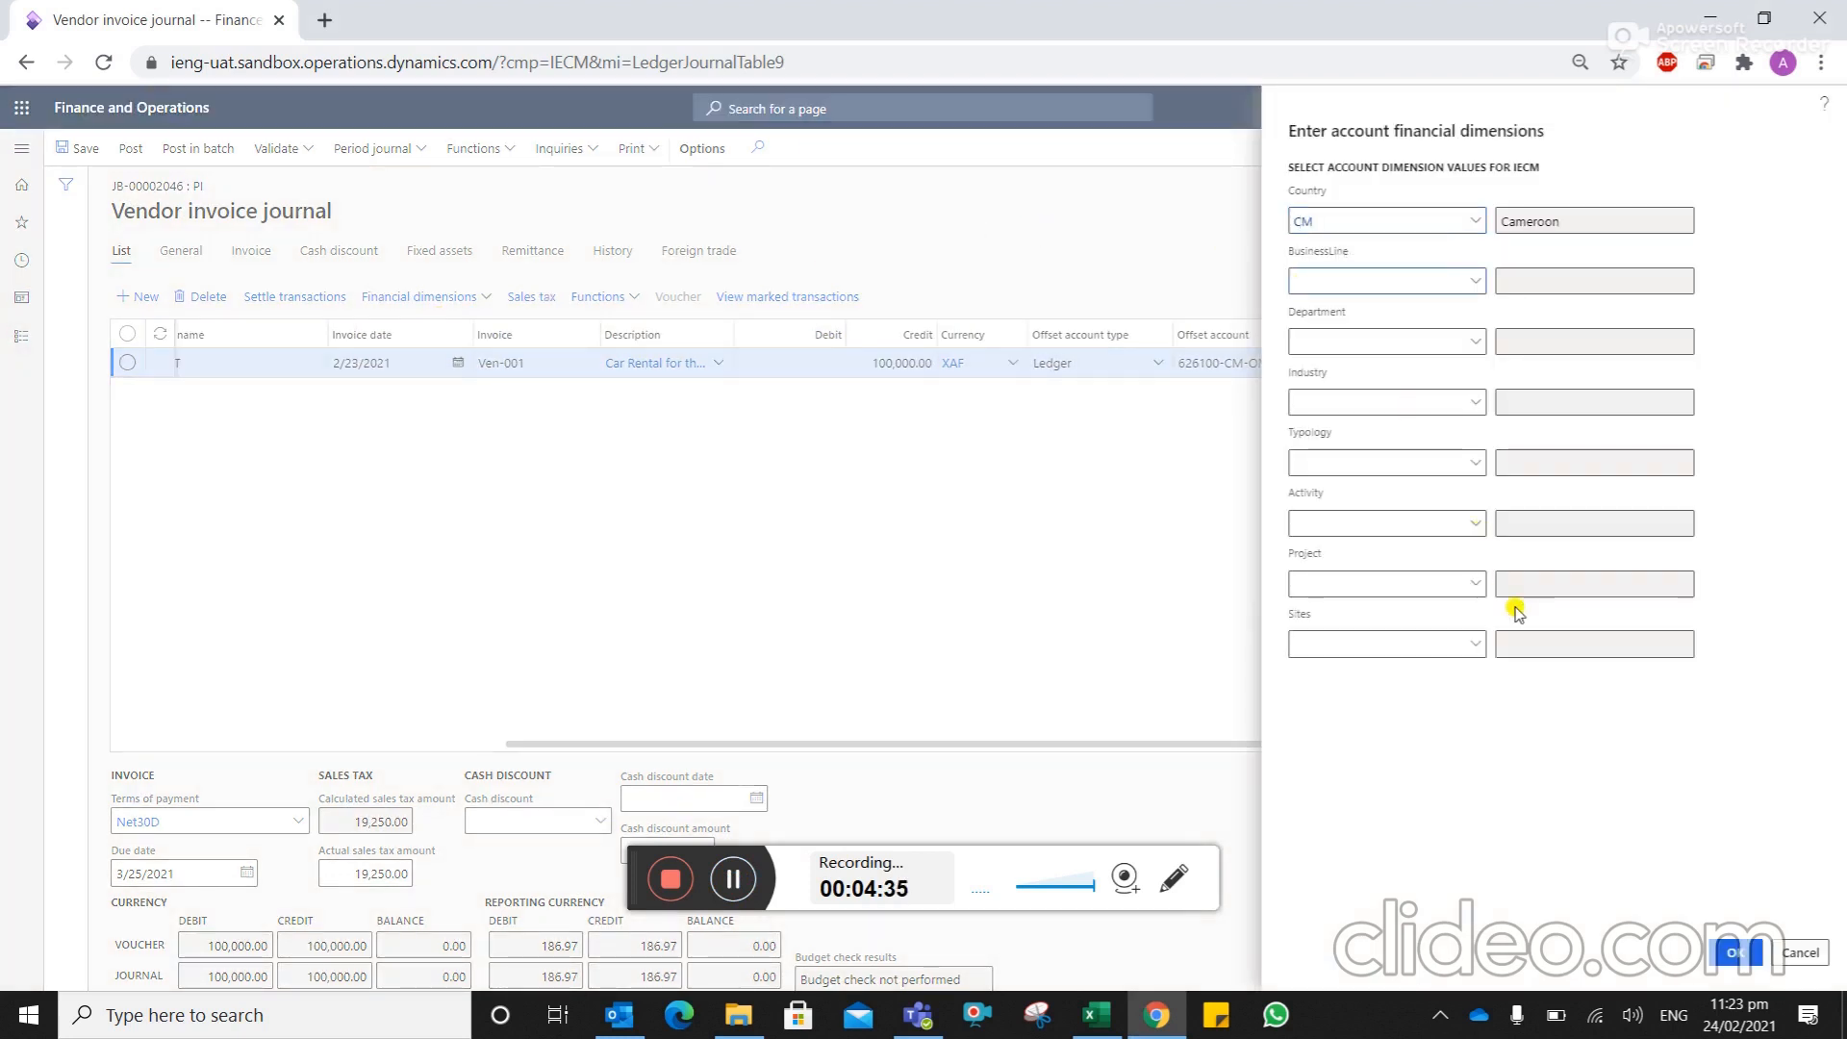
{"action": "type", "text": "OM"}
{"action": "type", "text": "TEL"}
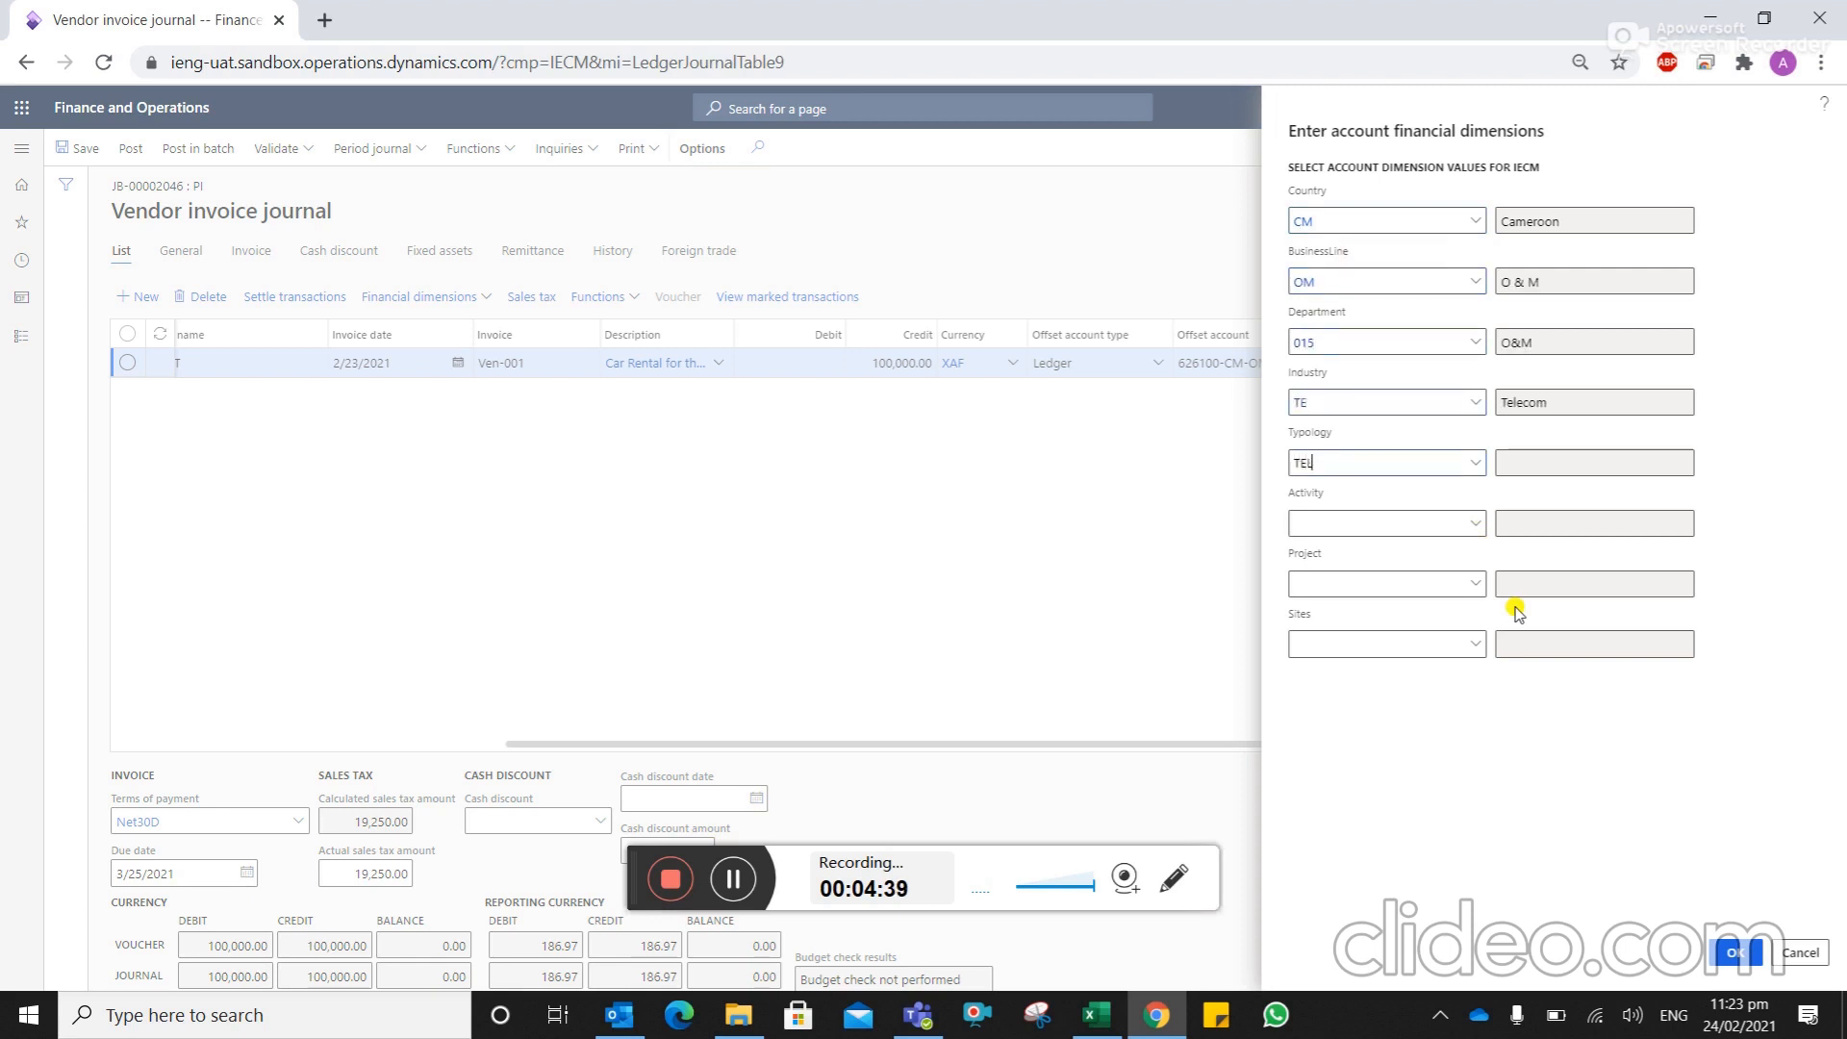
{"action": "key", "text": "Tab"}
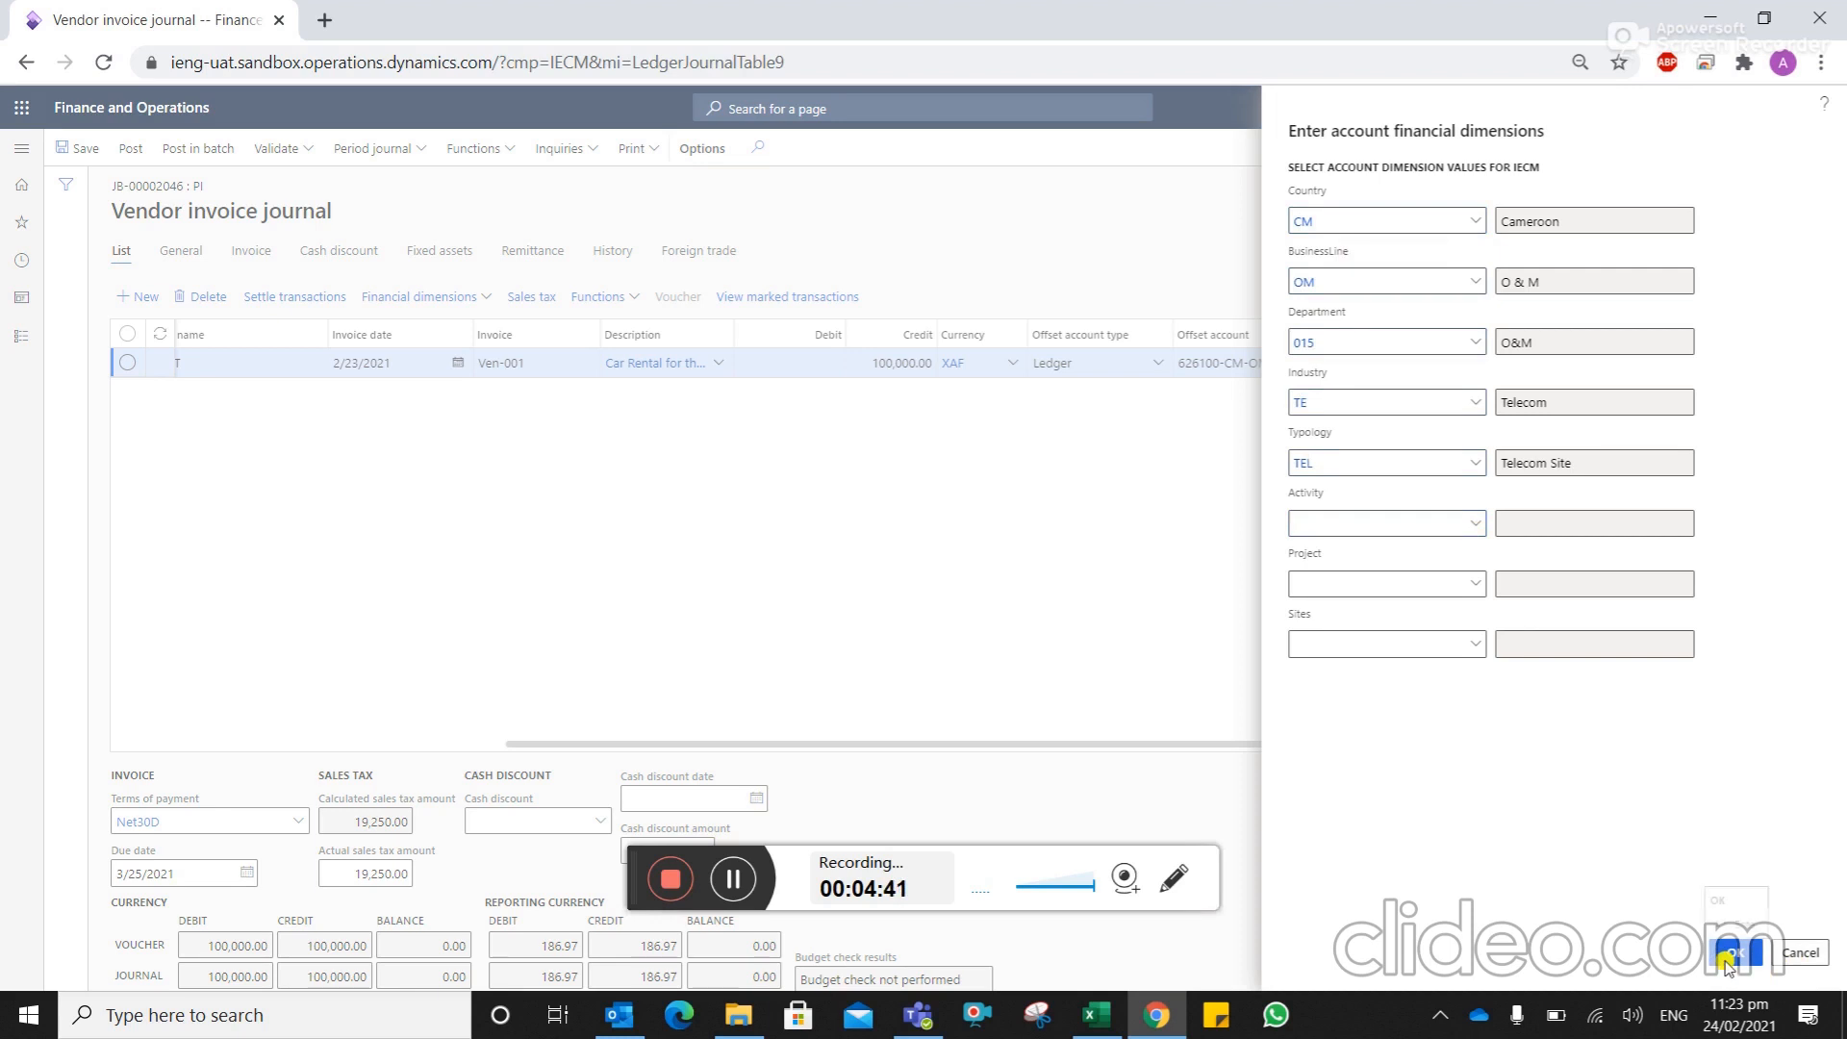
{"action": "left_click", "coordinate": [1737, 953]}
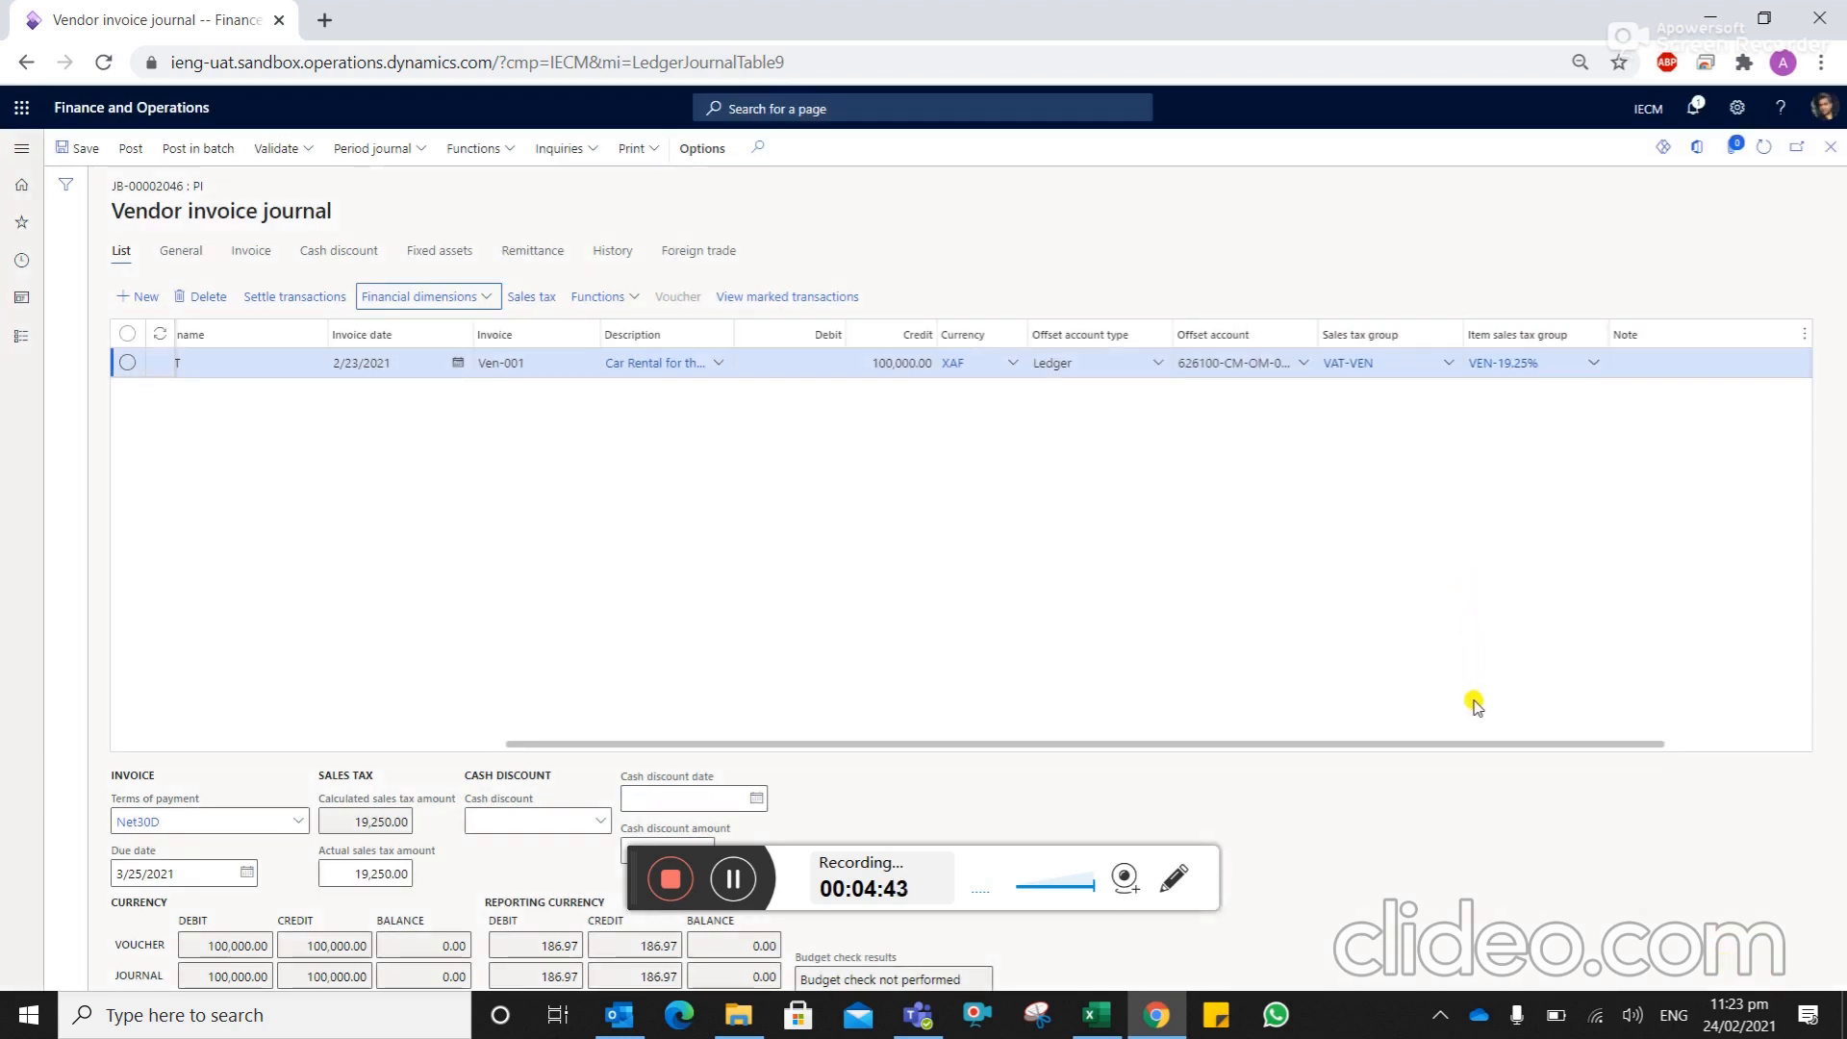
Review the completed invoice line, validate the vendor invoice journal and post it
{"action": "left_click_drag", "start_coordinate": [1463, 744], "coordinate": [1749, 718]}
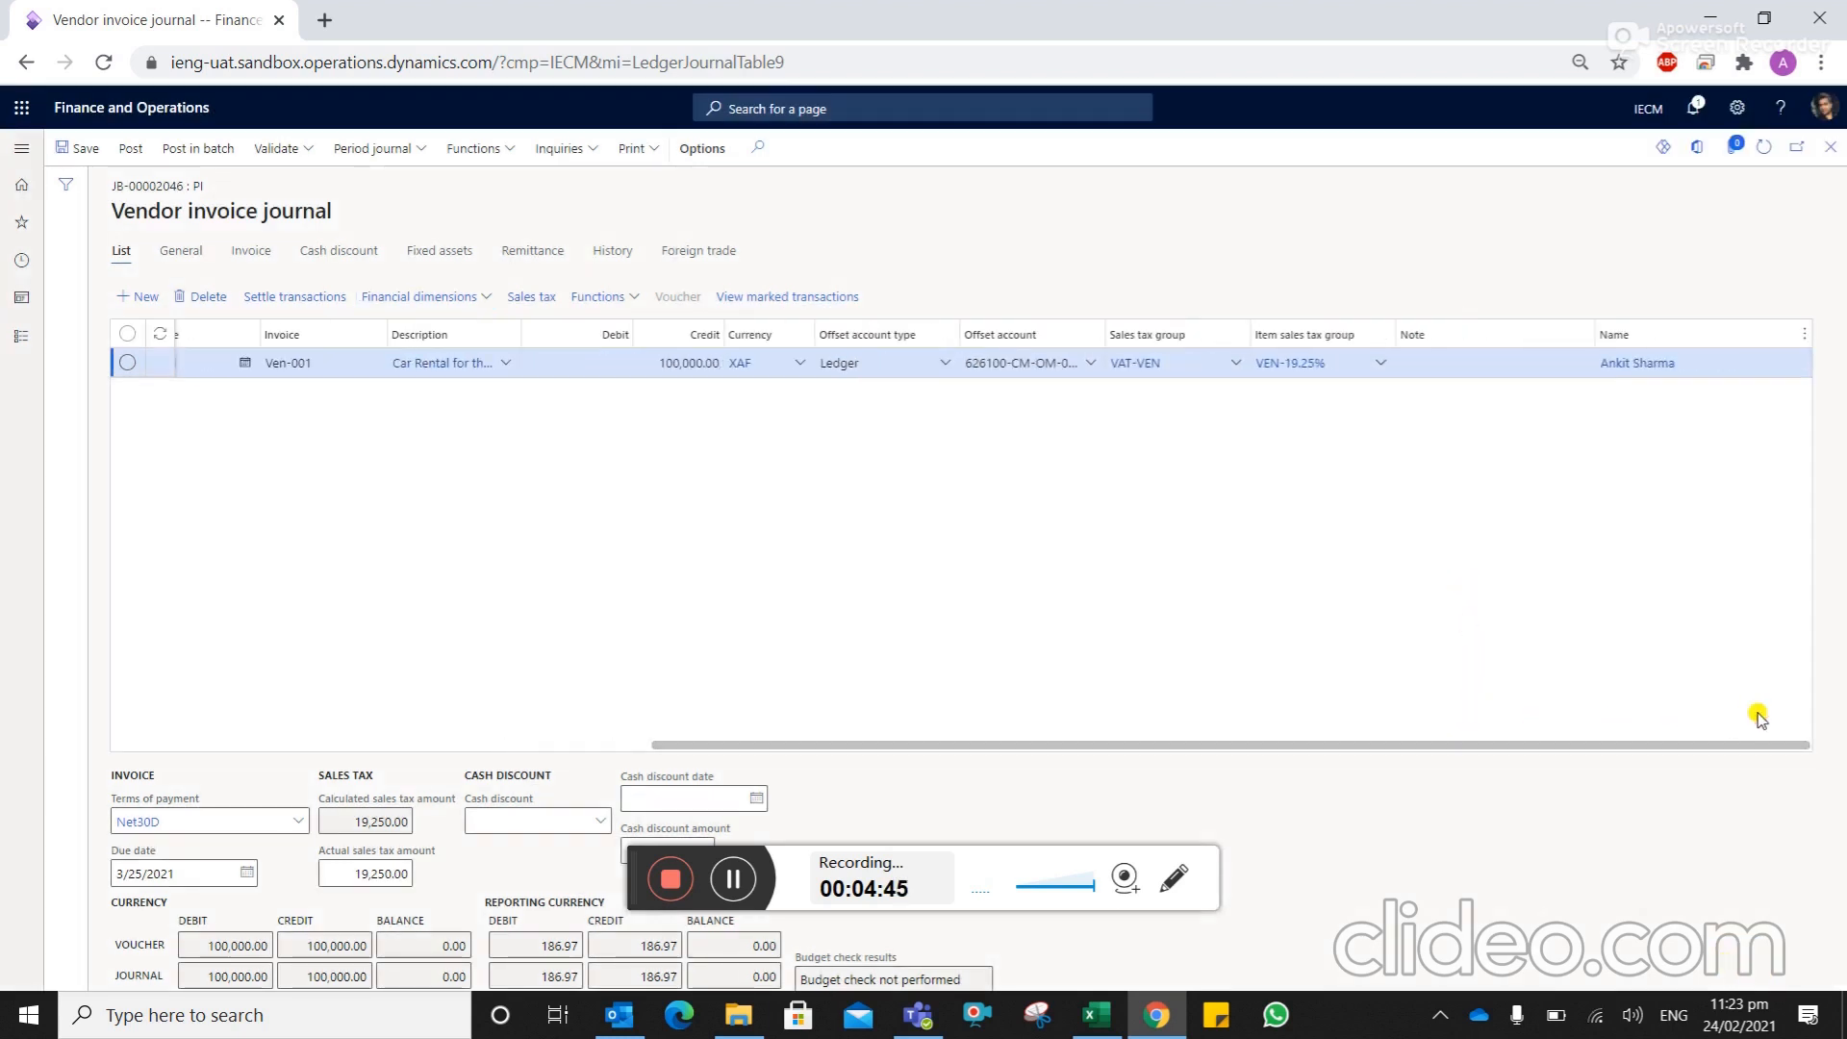
{"action": "scroll", "coordinate": [1330, 556], "scroll_direction": "left", "scroll_amount": 10}
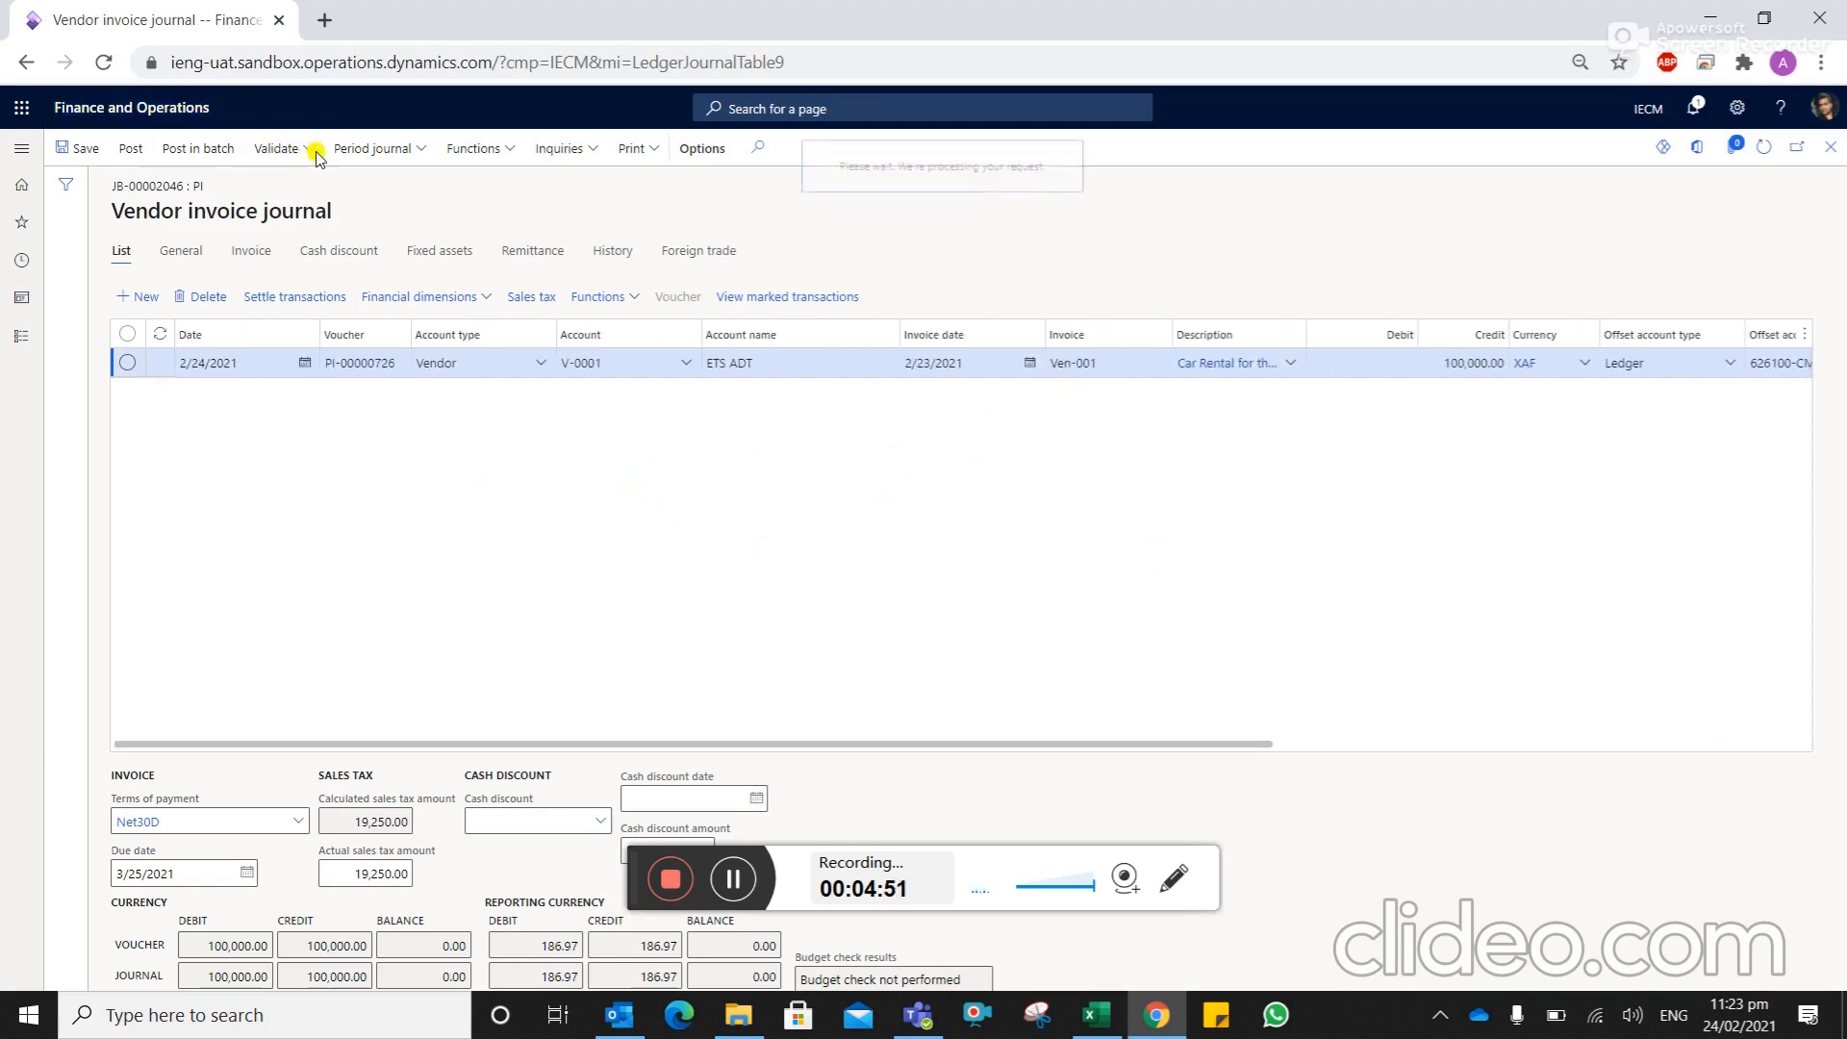
{"action": "left_click", "coordinate": [277, 148]}
{"action": "left_click", "coordinate": [300, 178]}
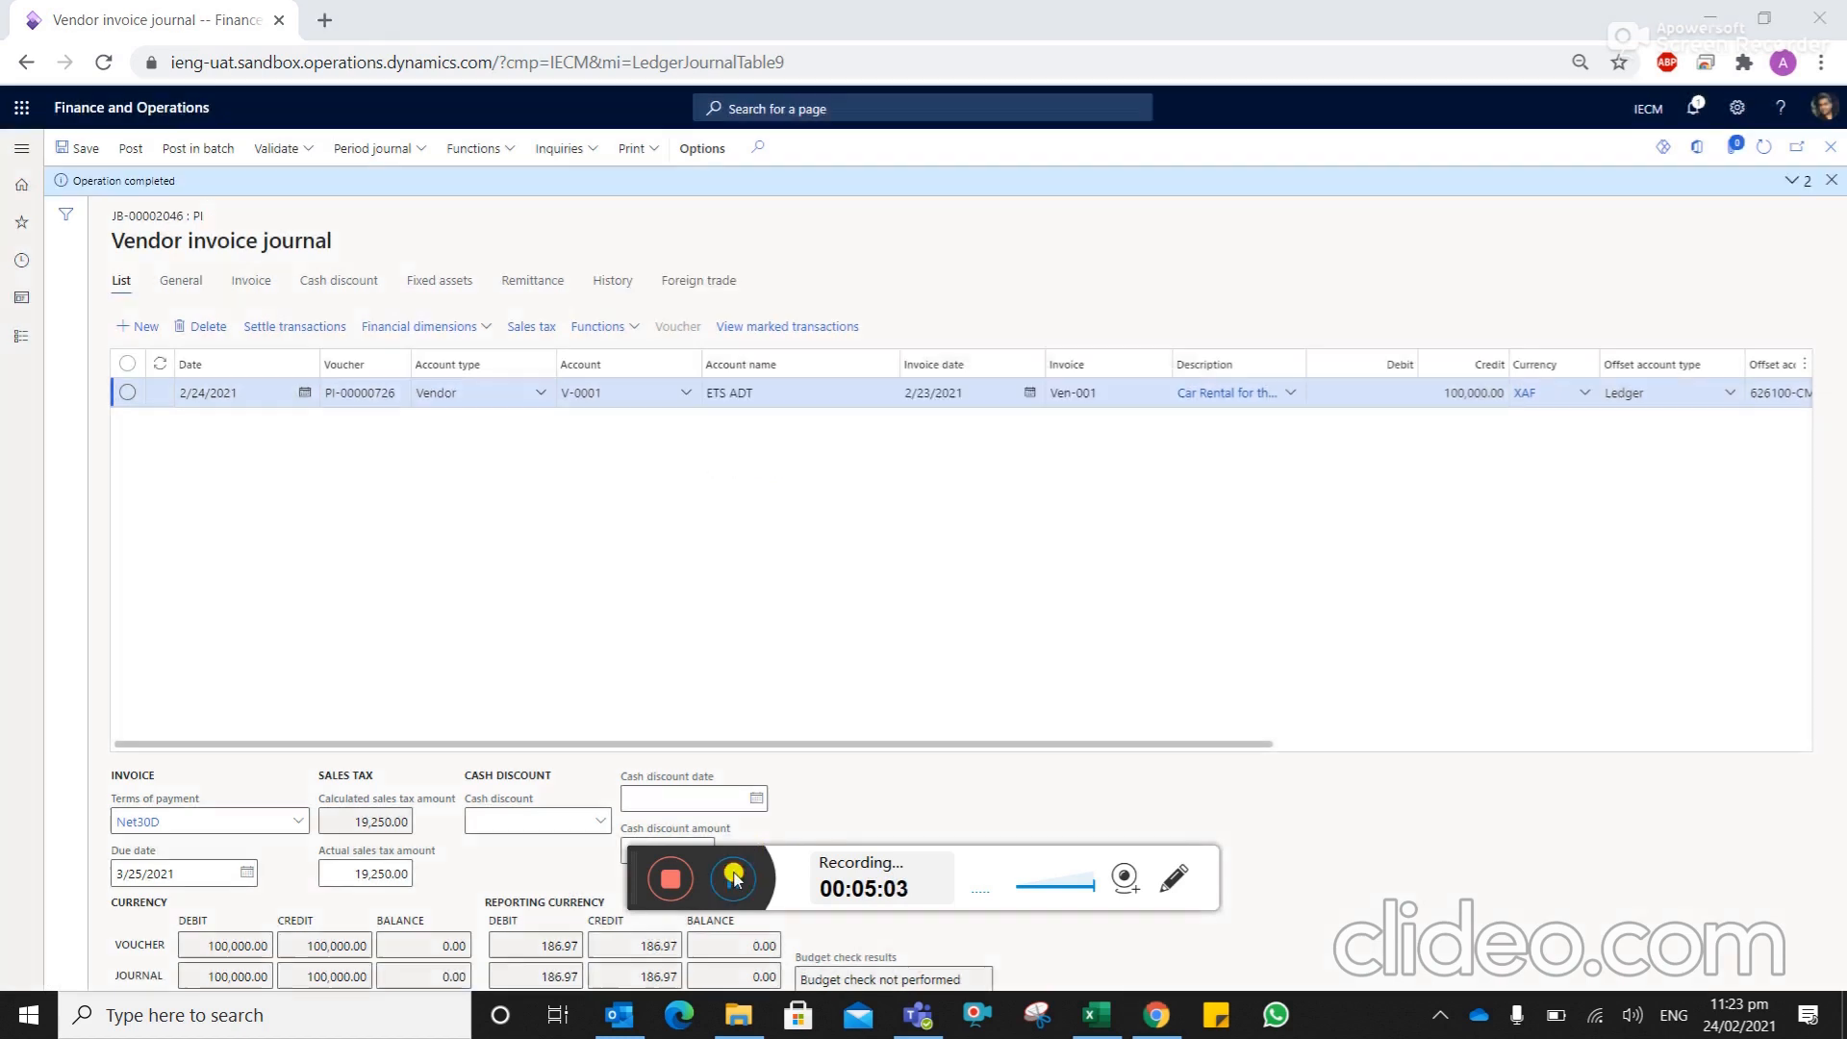
{"action": "left_click", "coordinate": [133, 148]}
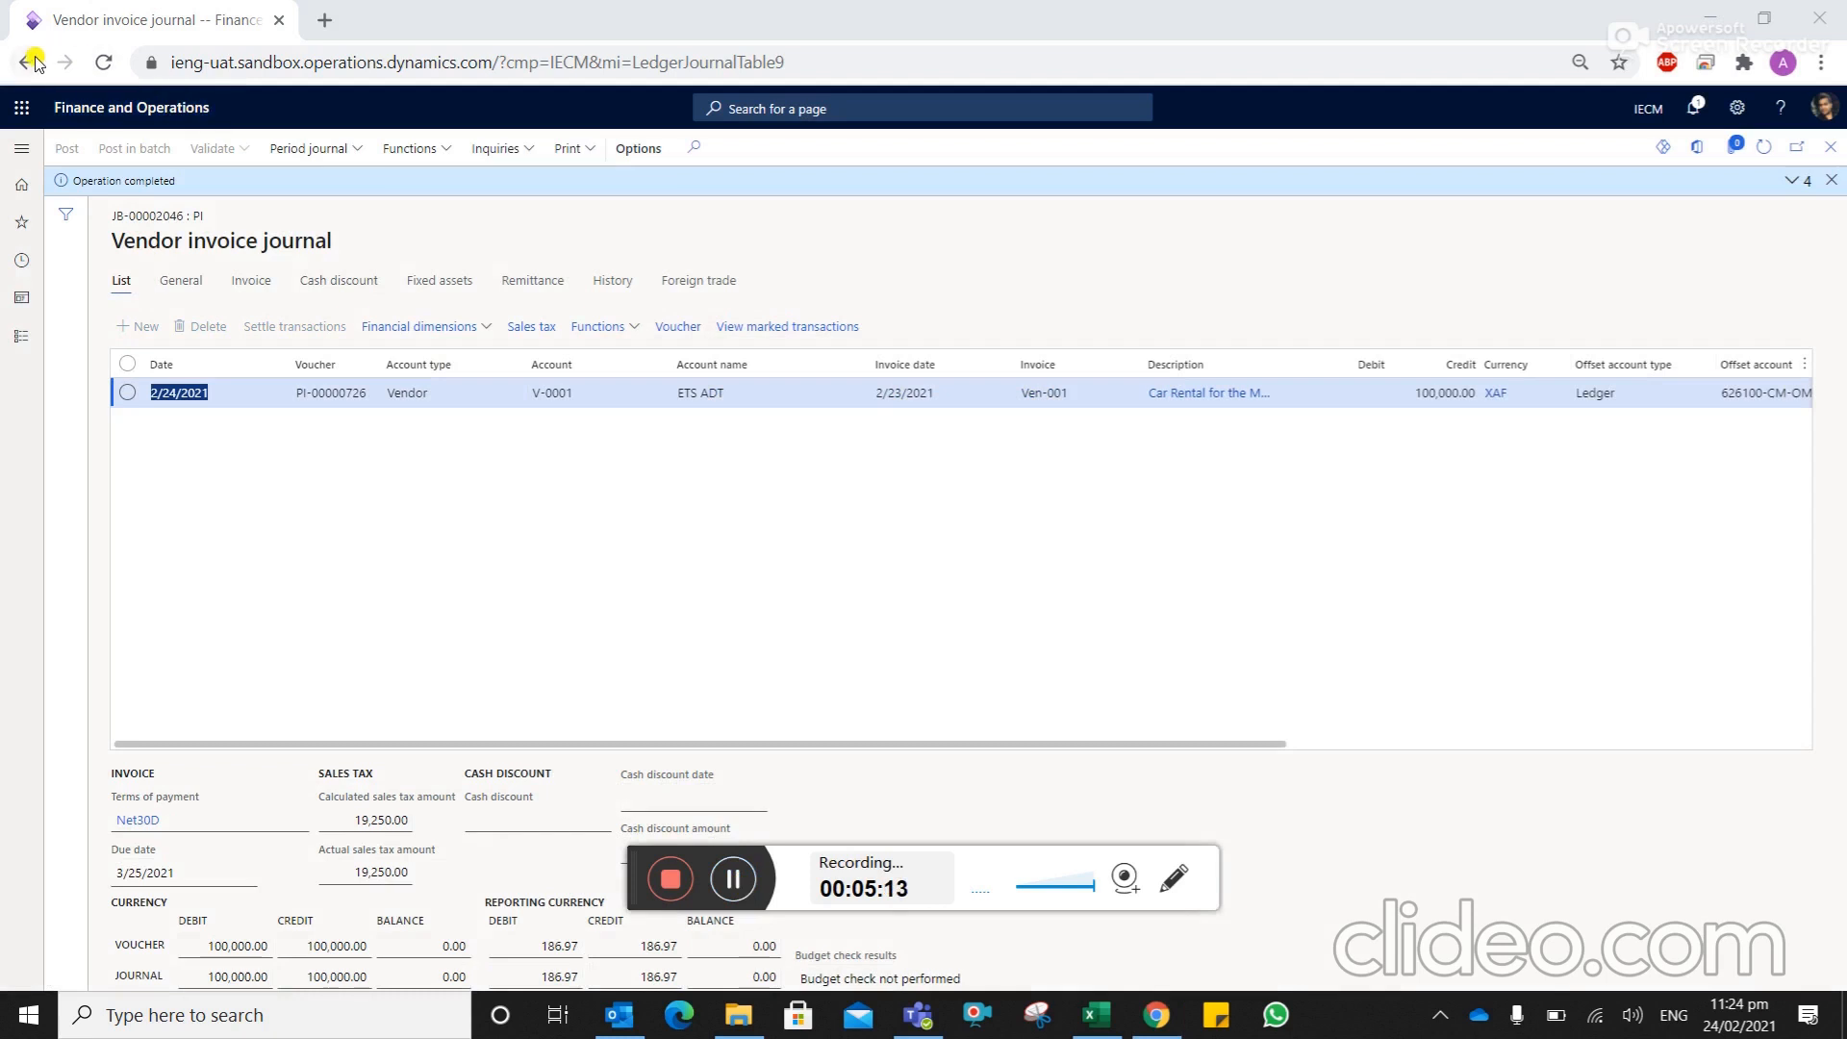
Create a new Accounts payable invoice journal named PI (Vendor Purchase Invoice) and open its lines
{"action": "left_click", "coordinate": [21, 148]}
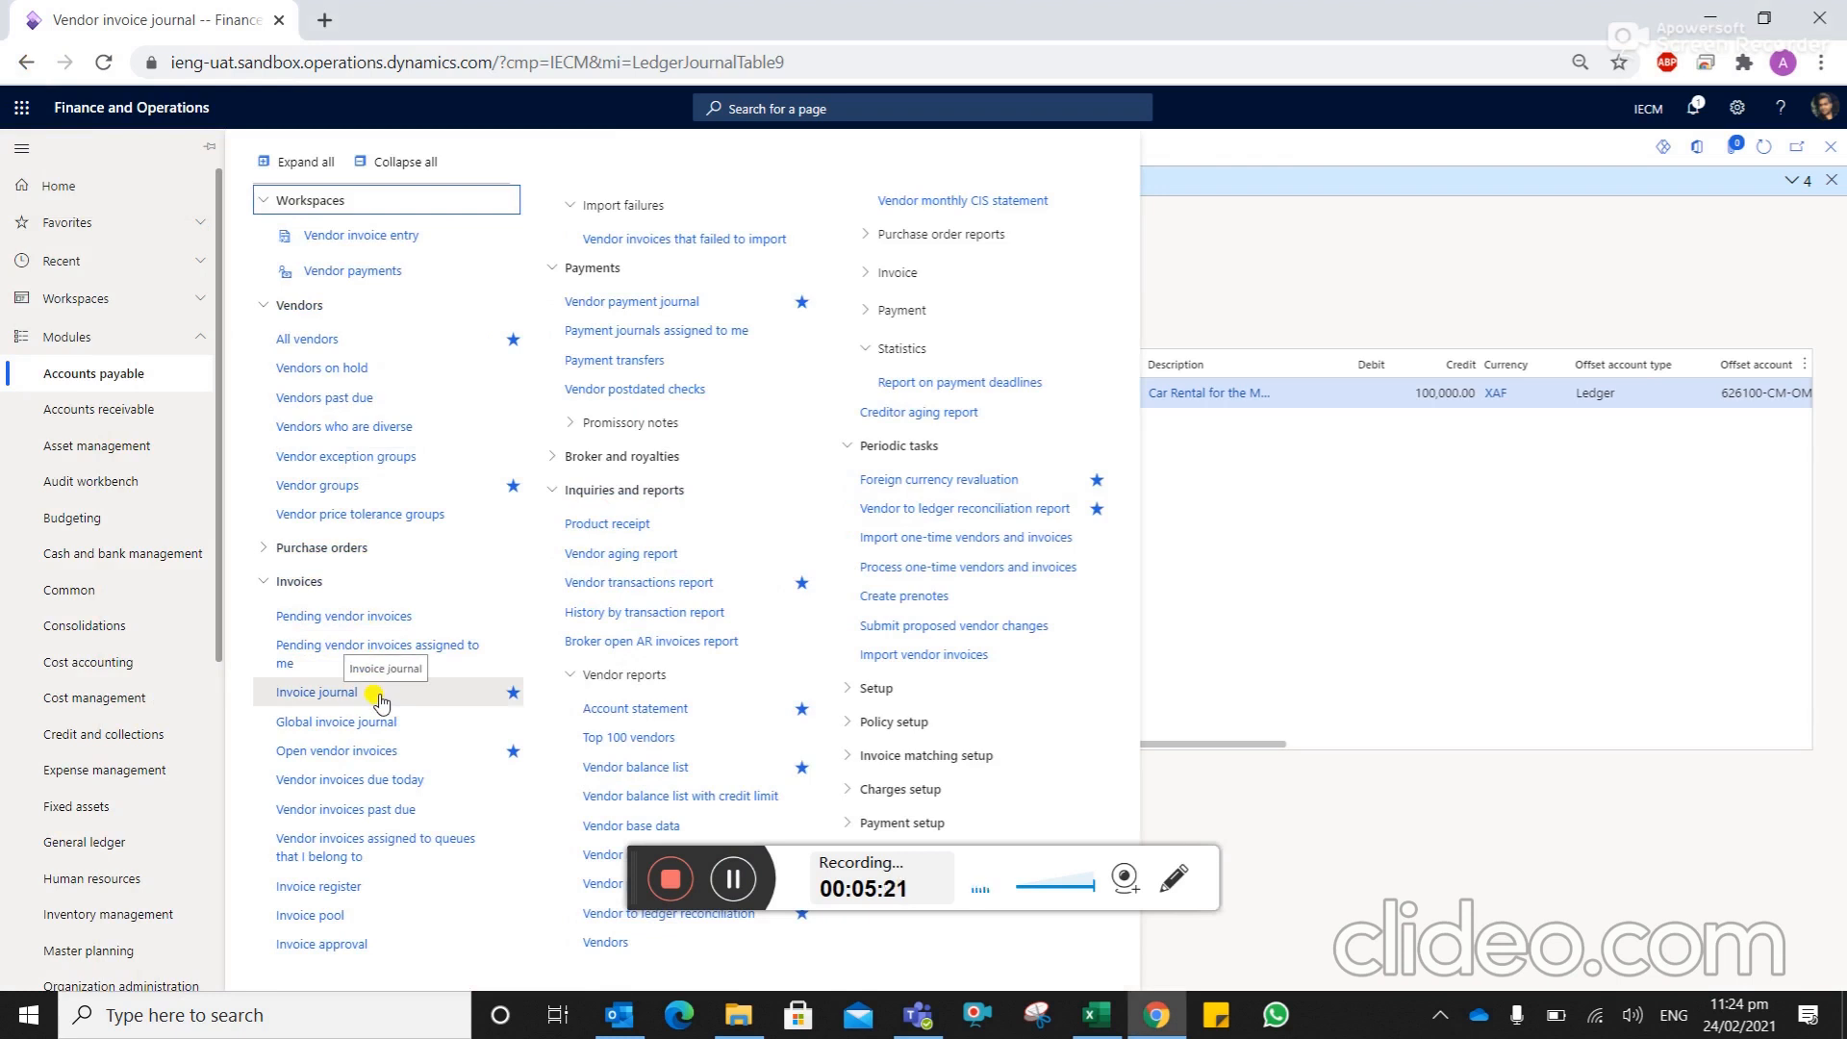
{"action": "left_click", "coordinate": [318, 693]}
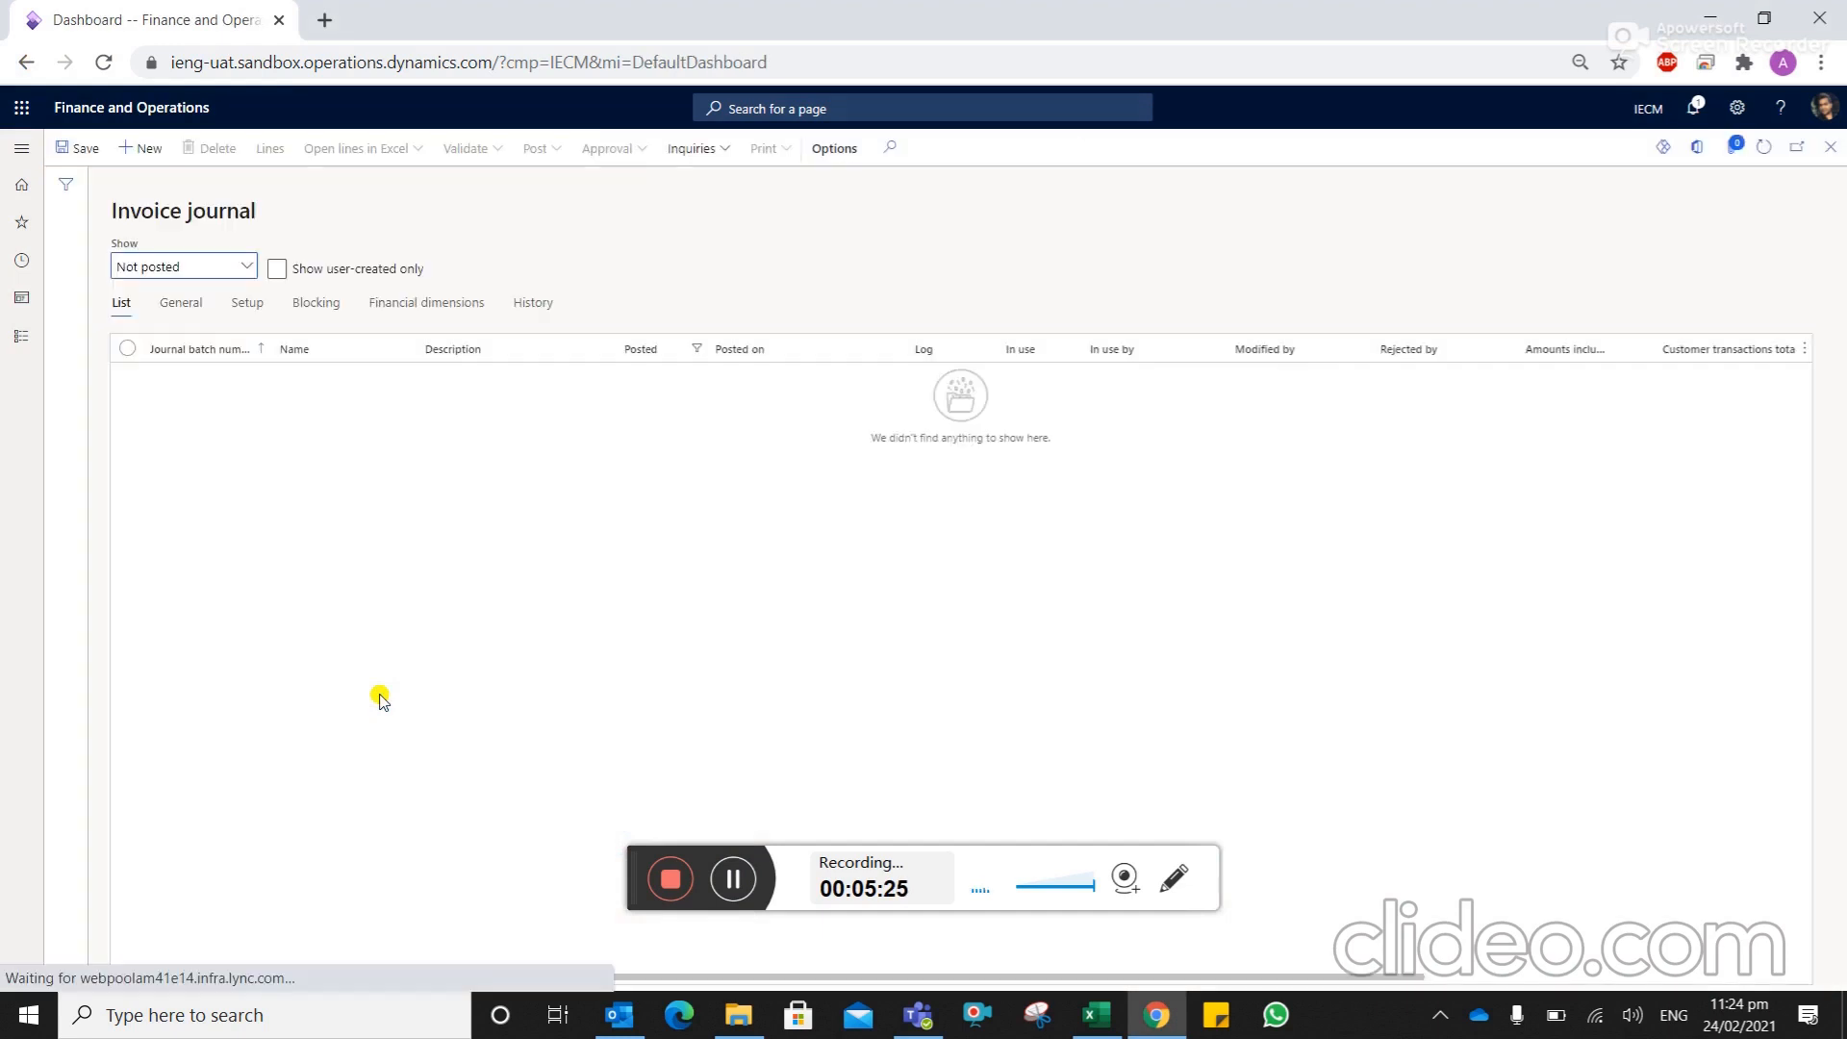
{"action": "left_click", "coordinate": [154, 149]}
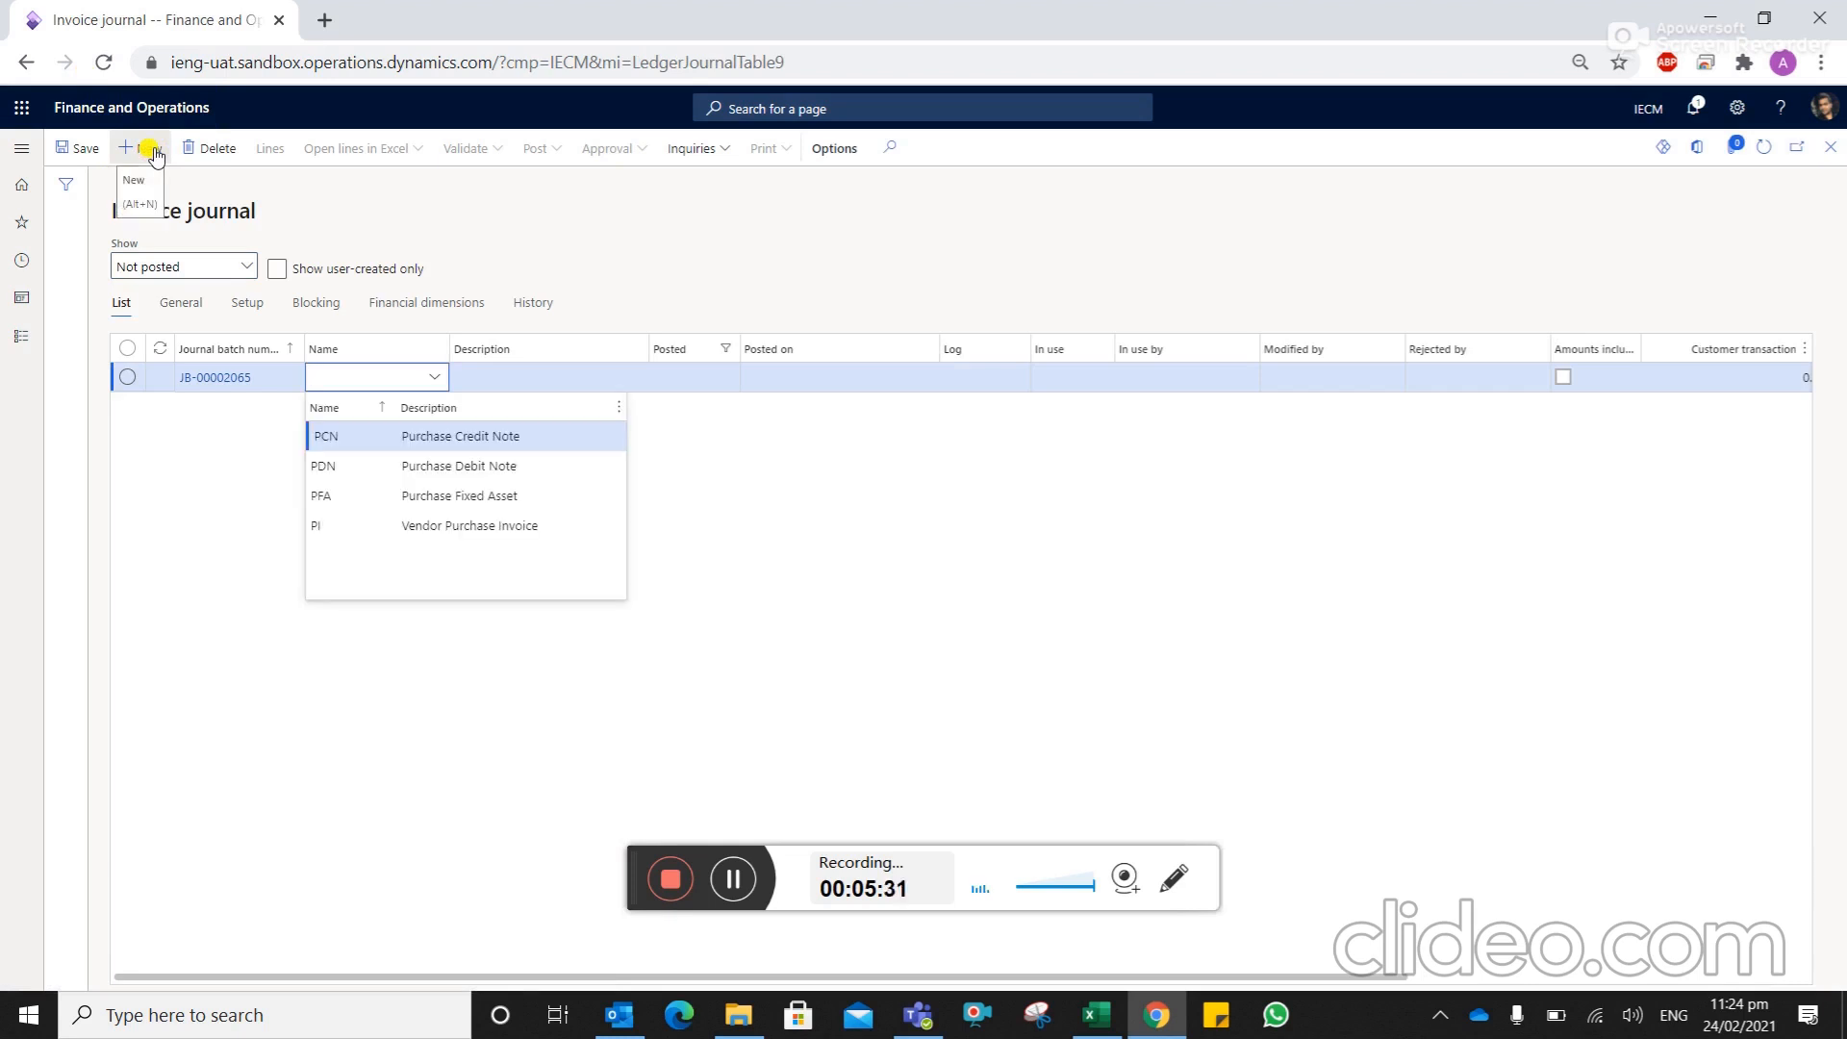
{"action": "left_click", "coordinate": [421, 527]}
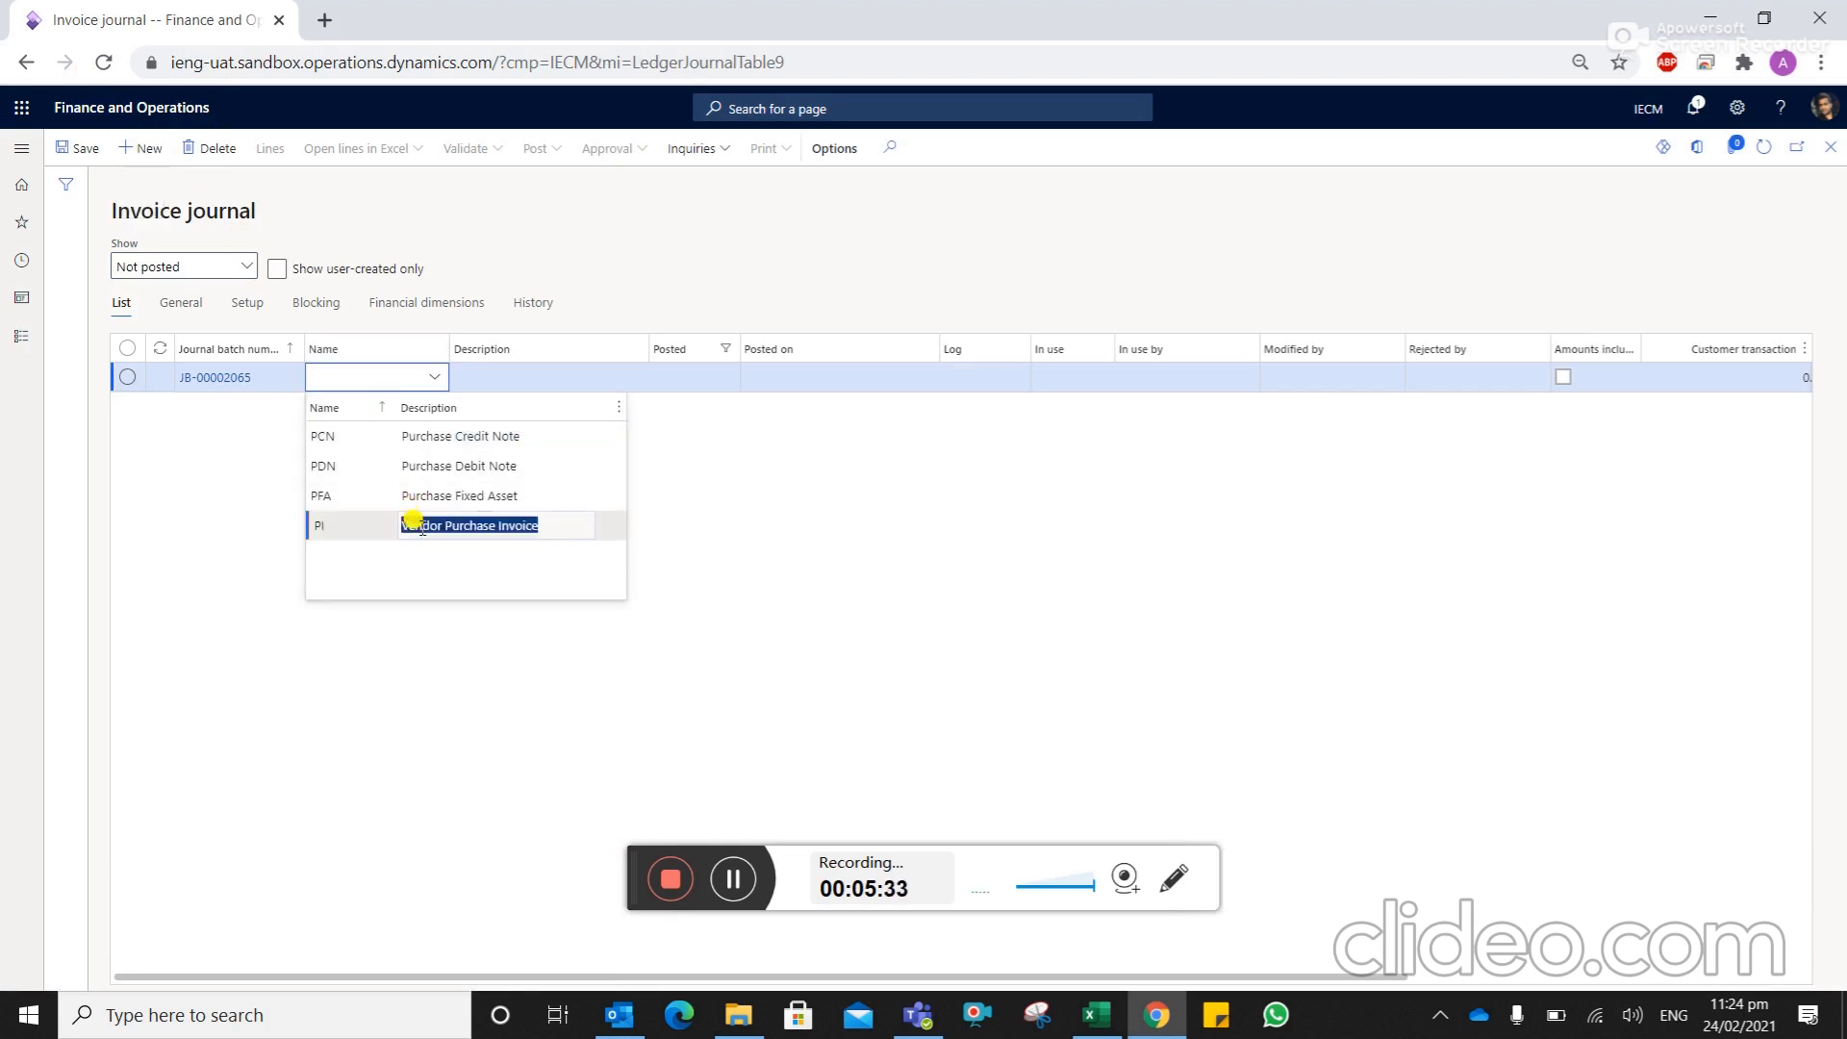
{"action": "left_click", "coordinate": [269, 154]}
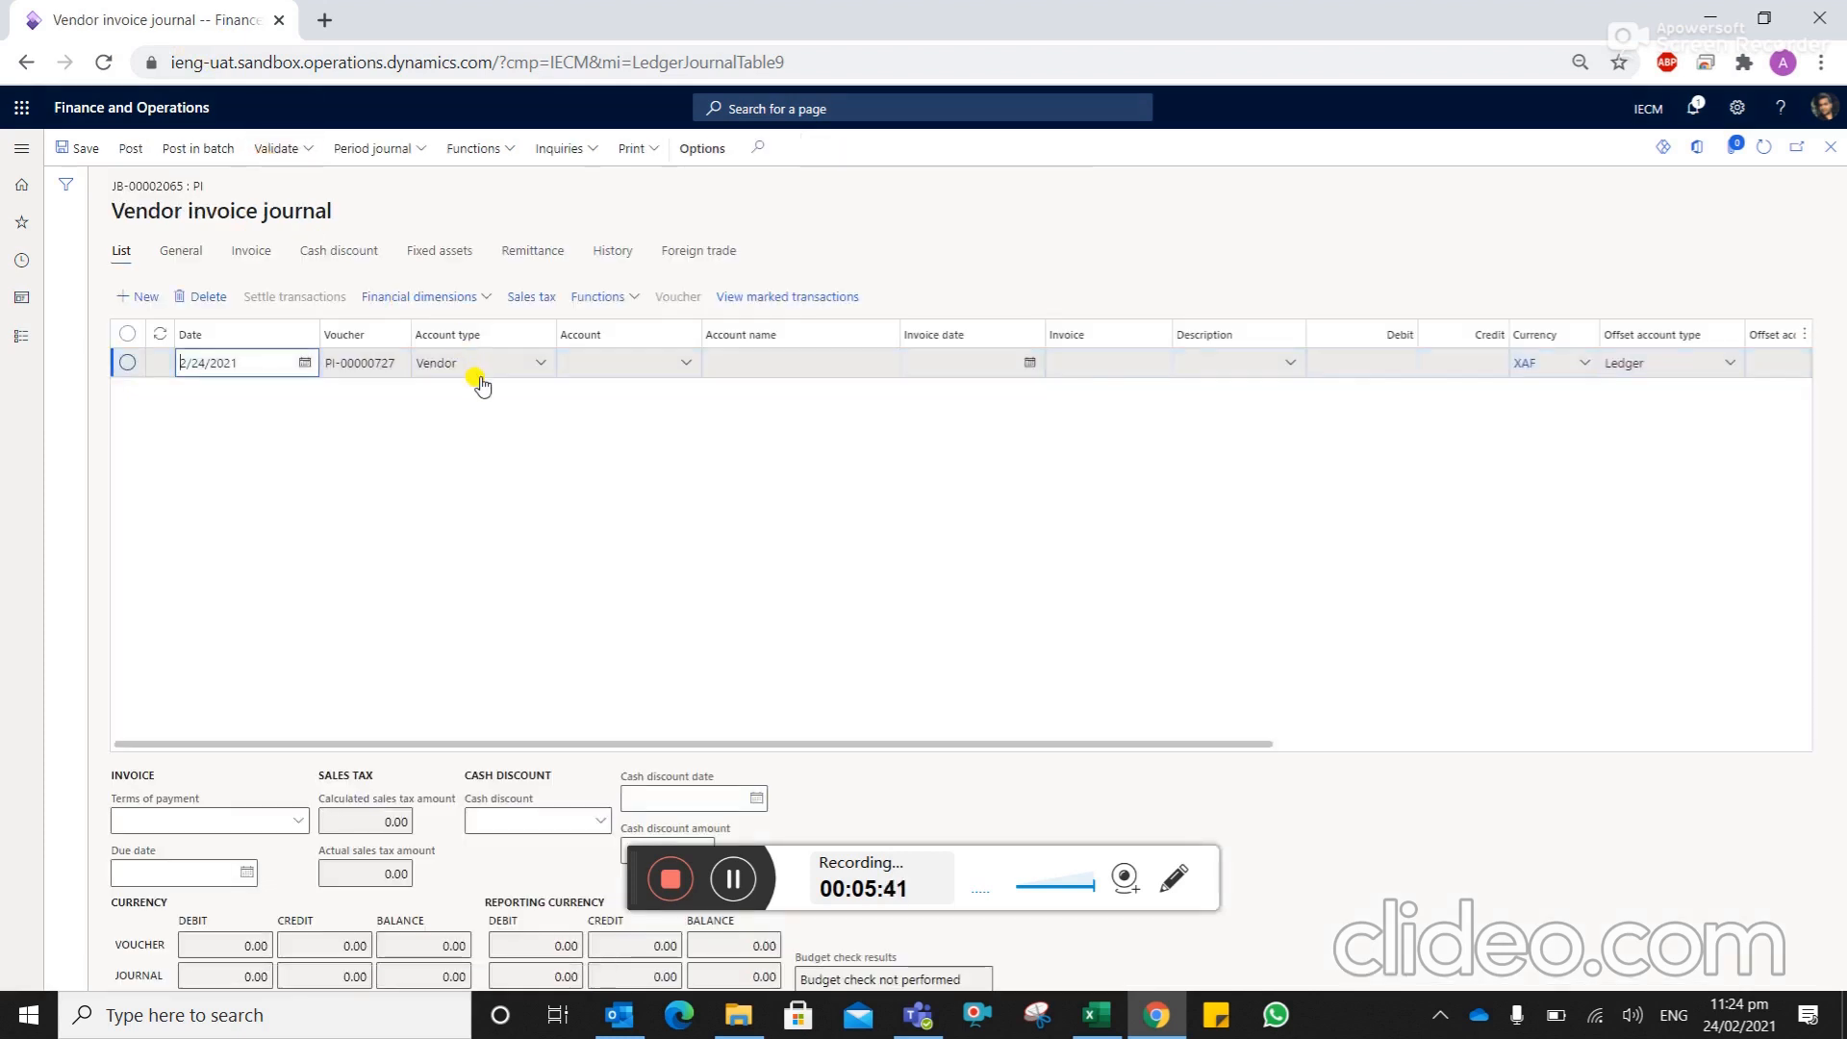
Select the vendor ETS ADT as the account of the new journal line
{"action": "left_click", "coordinate": [690, 371]}
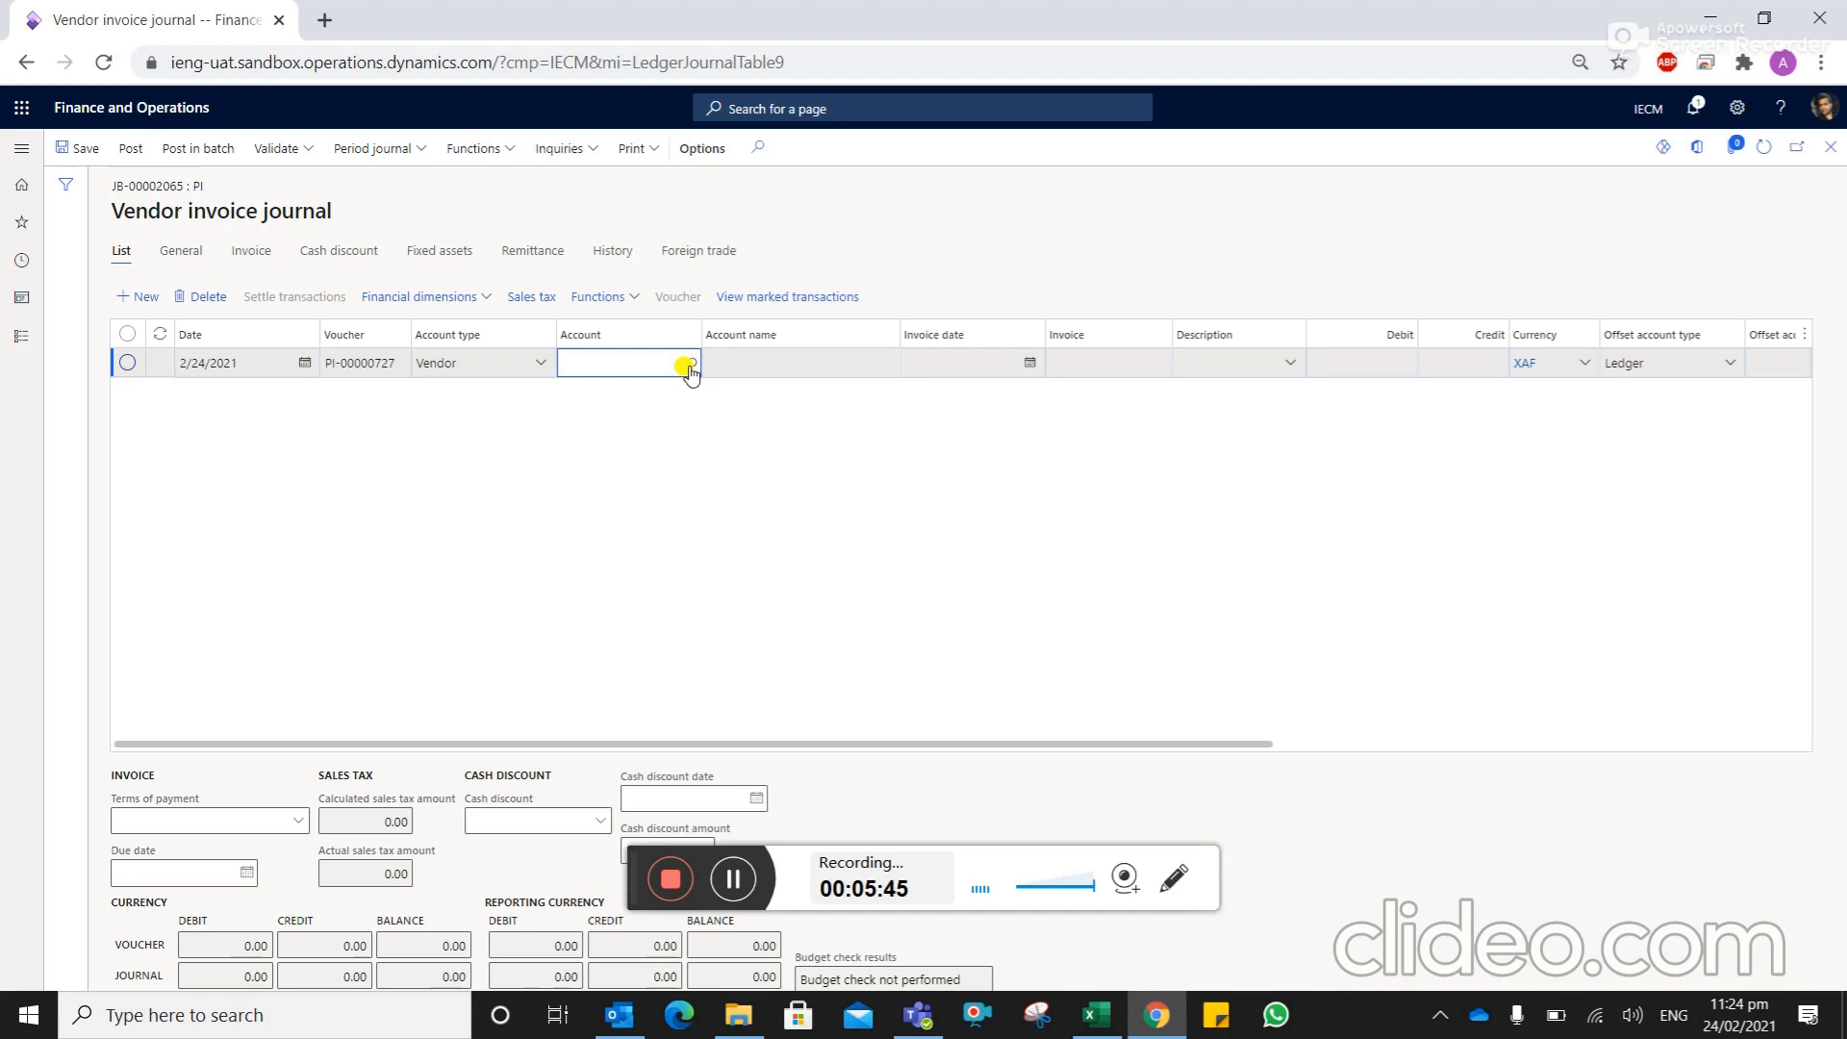
{"action": "left_click", "coordinate": [691, 365]}
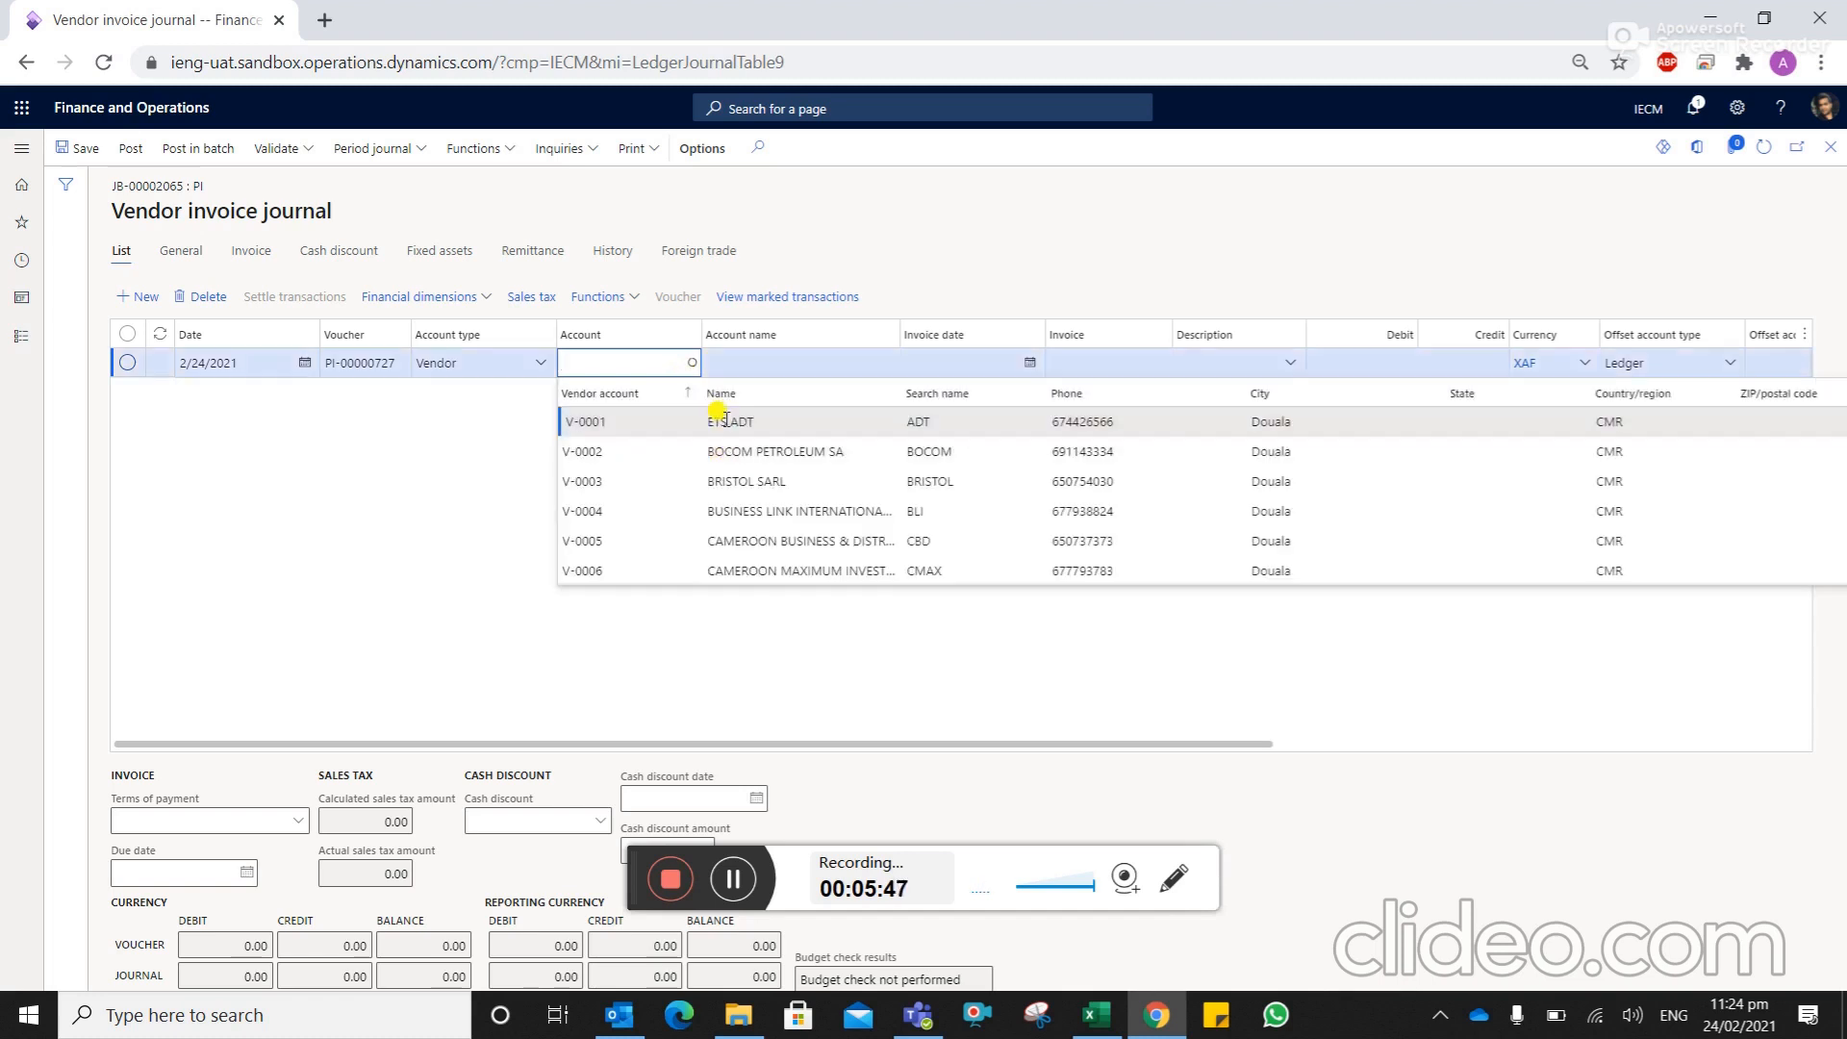
{"action": "left_click", "coordinate": [724, 421]}
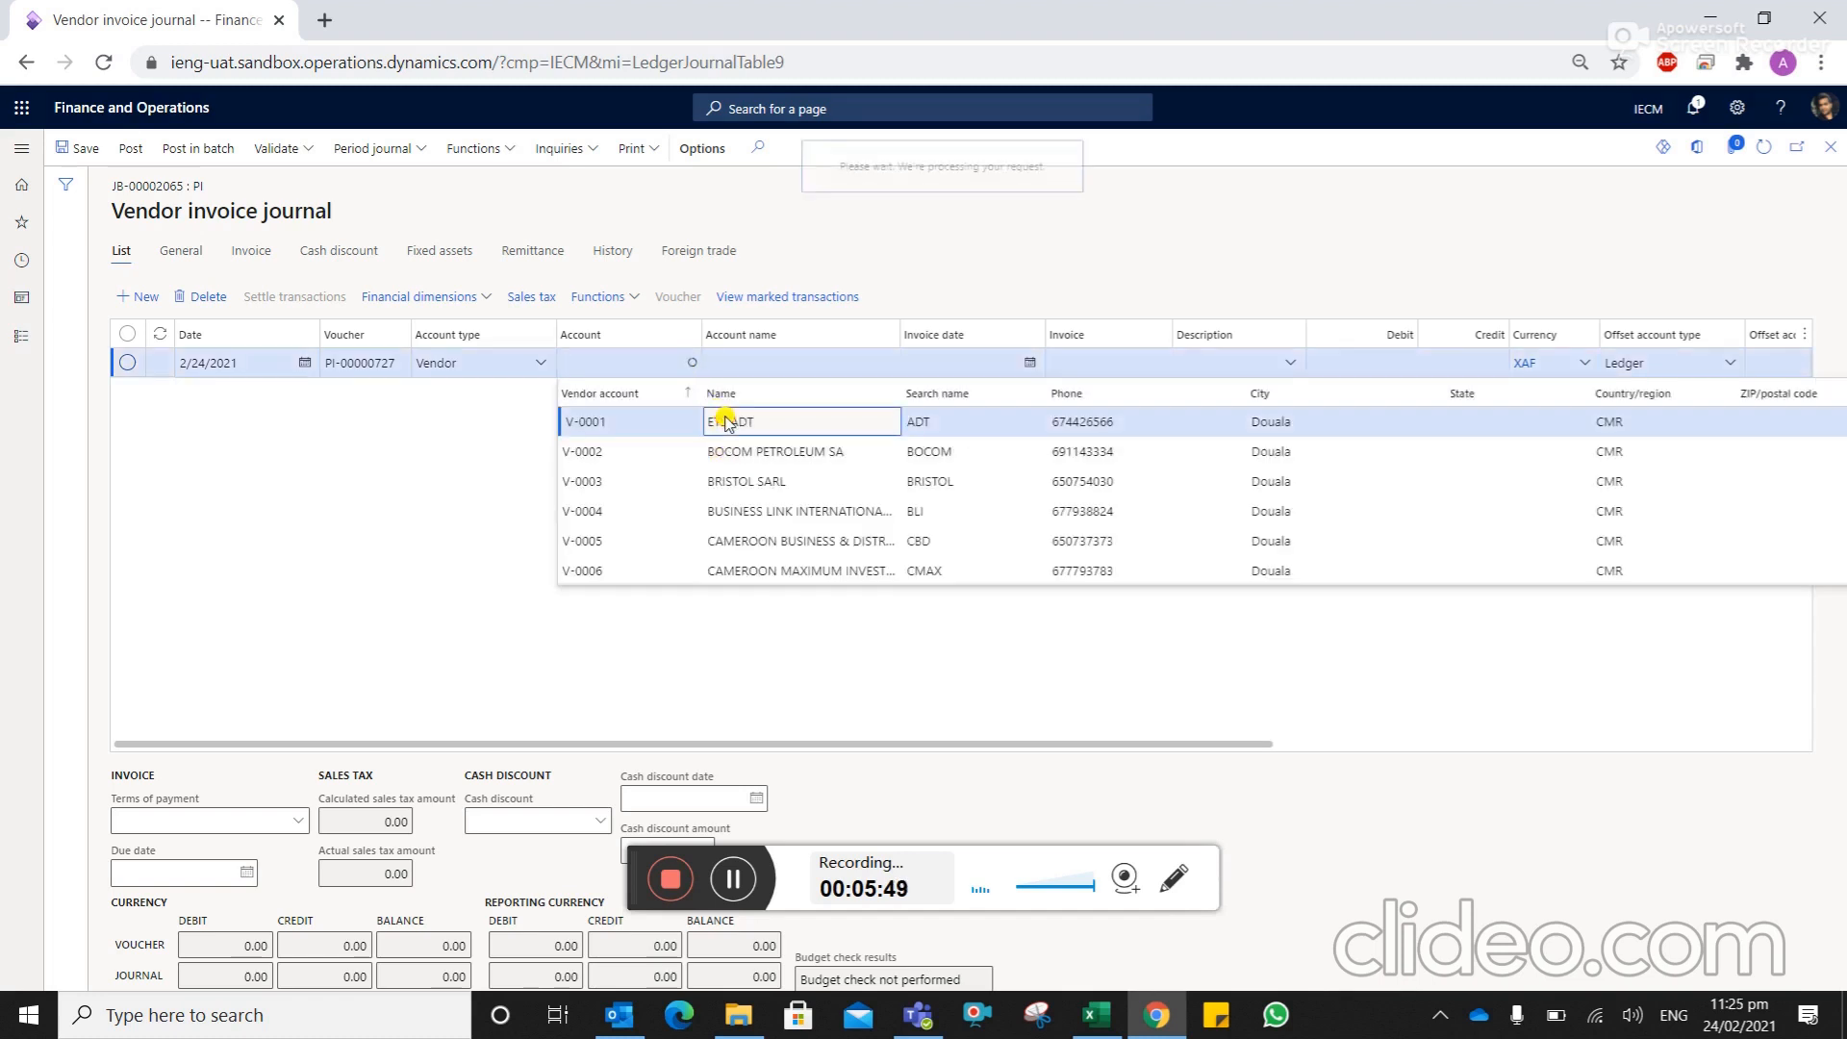
{"action": "left_click", "coordinate": [738, 875]}
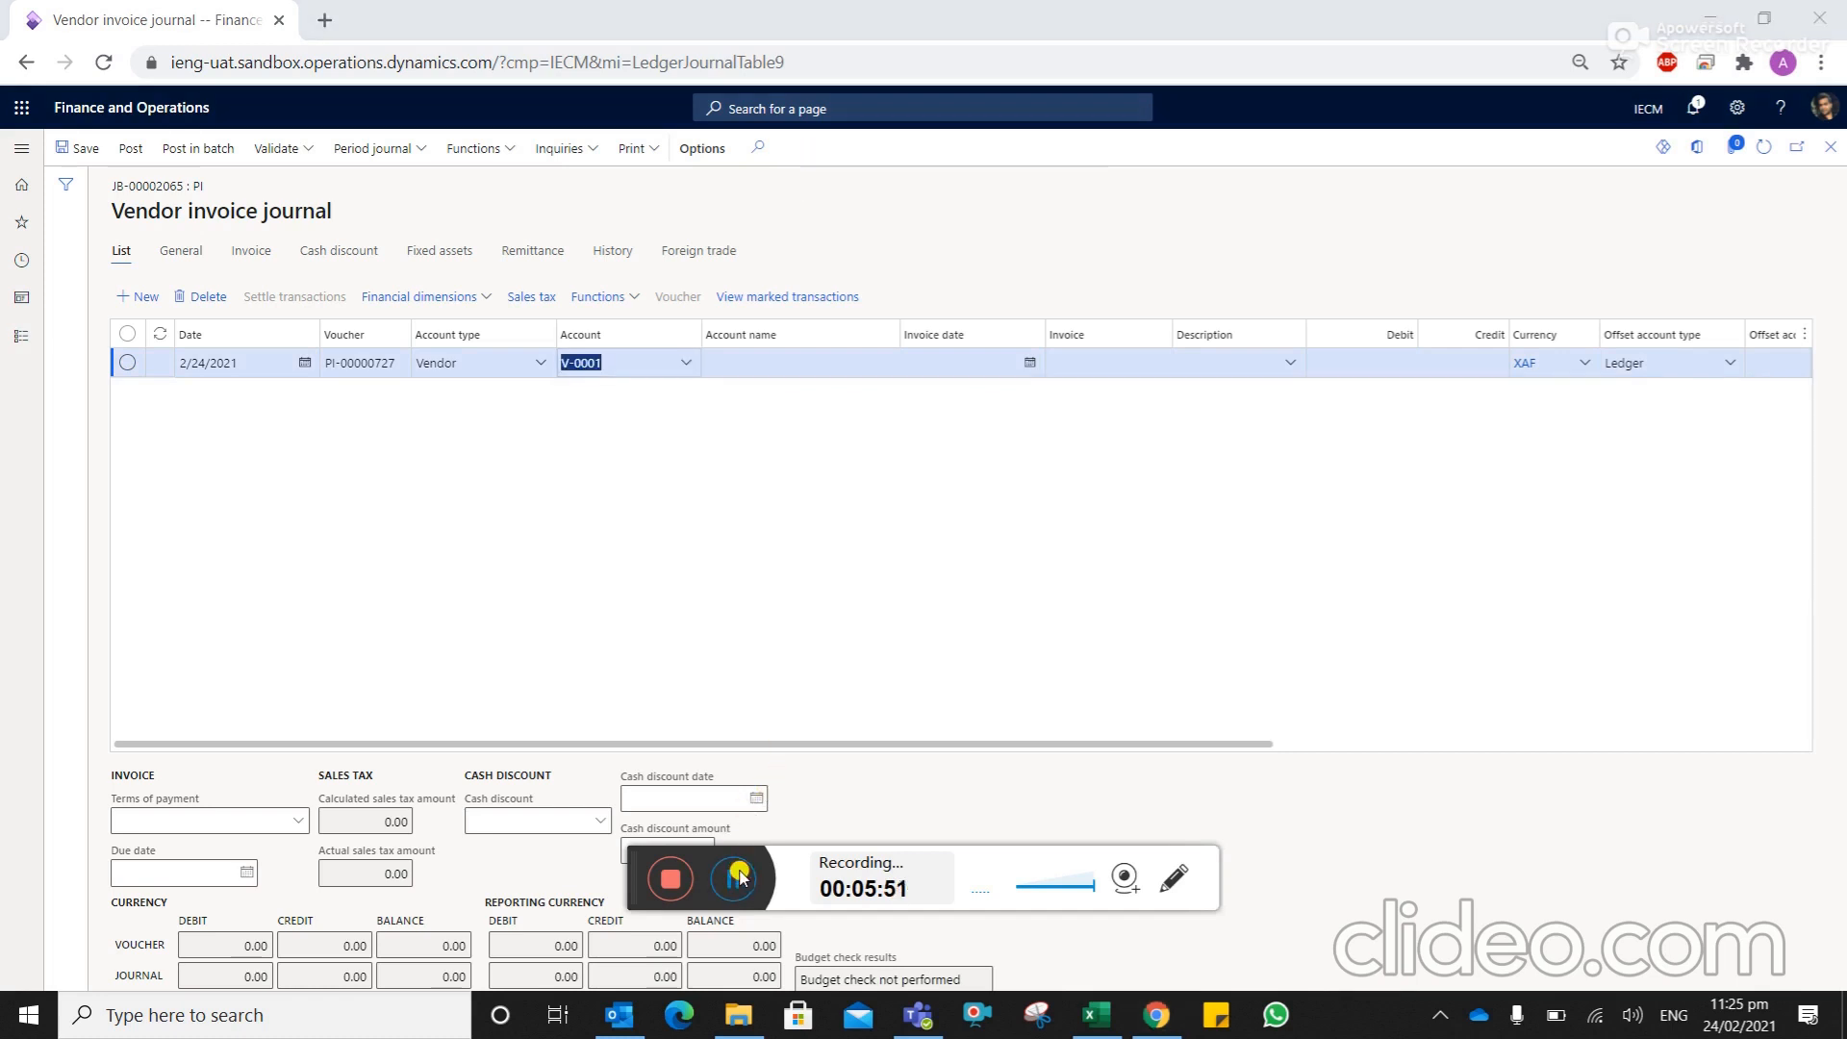
Set the new line's invoice date to 2/23/2021, its invoice to Ven-001 and its description to TEst
{"action": "left_click", "coordinate": [1027, 364]}
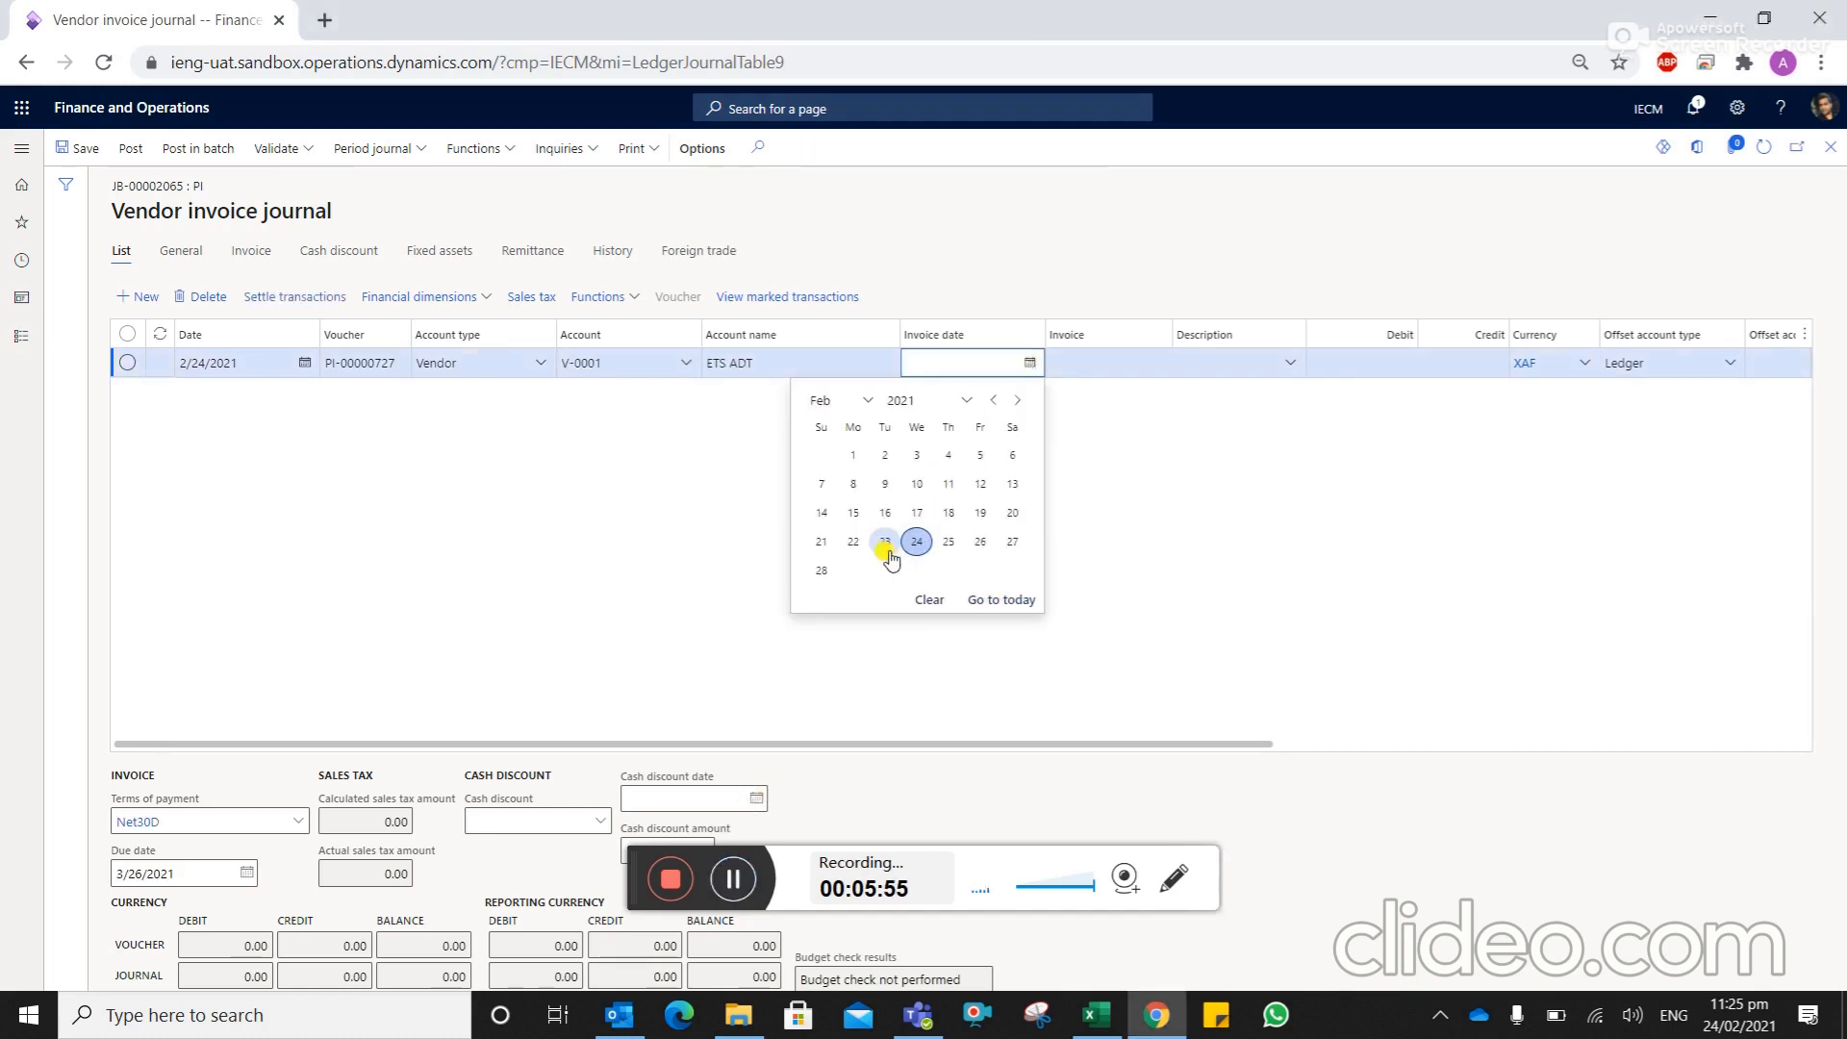
{"action": "left_click", "coordinate": [885, 541]}
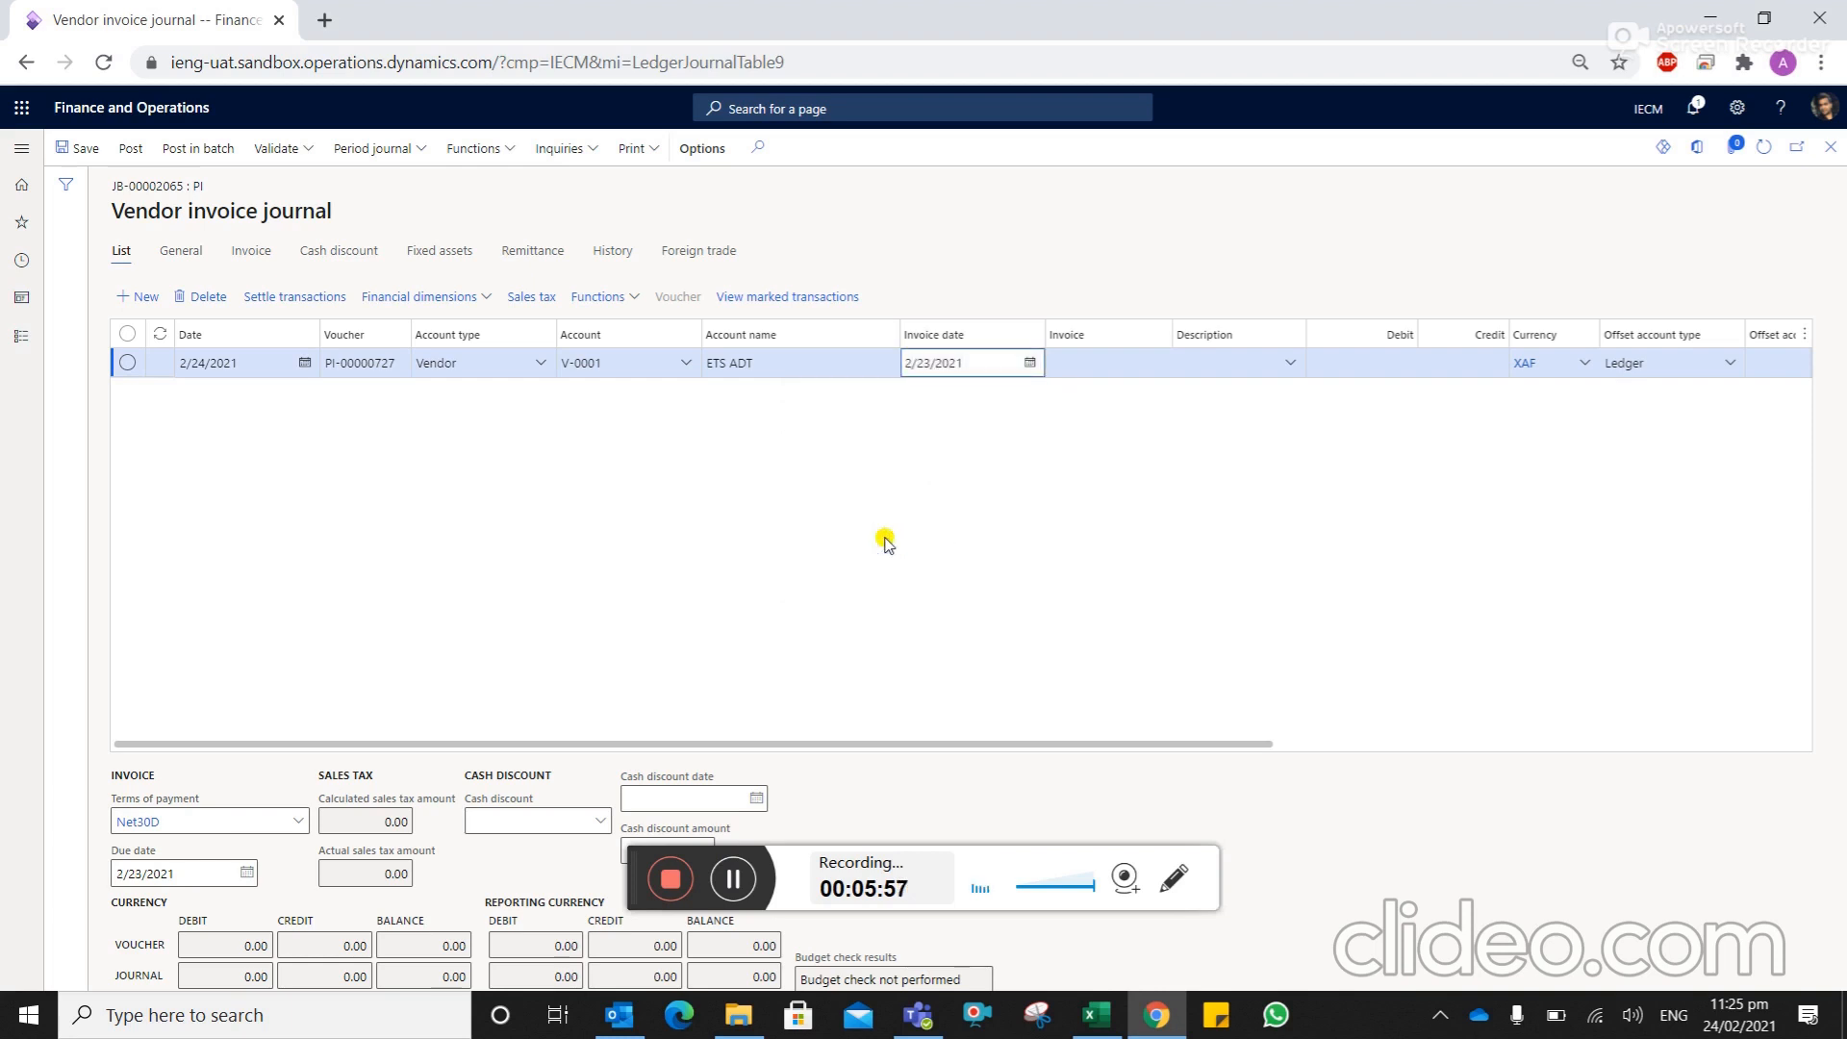
{"action": "key", "text": "Tab"}
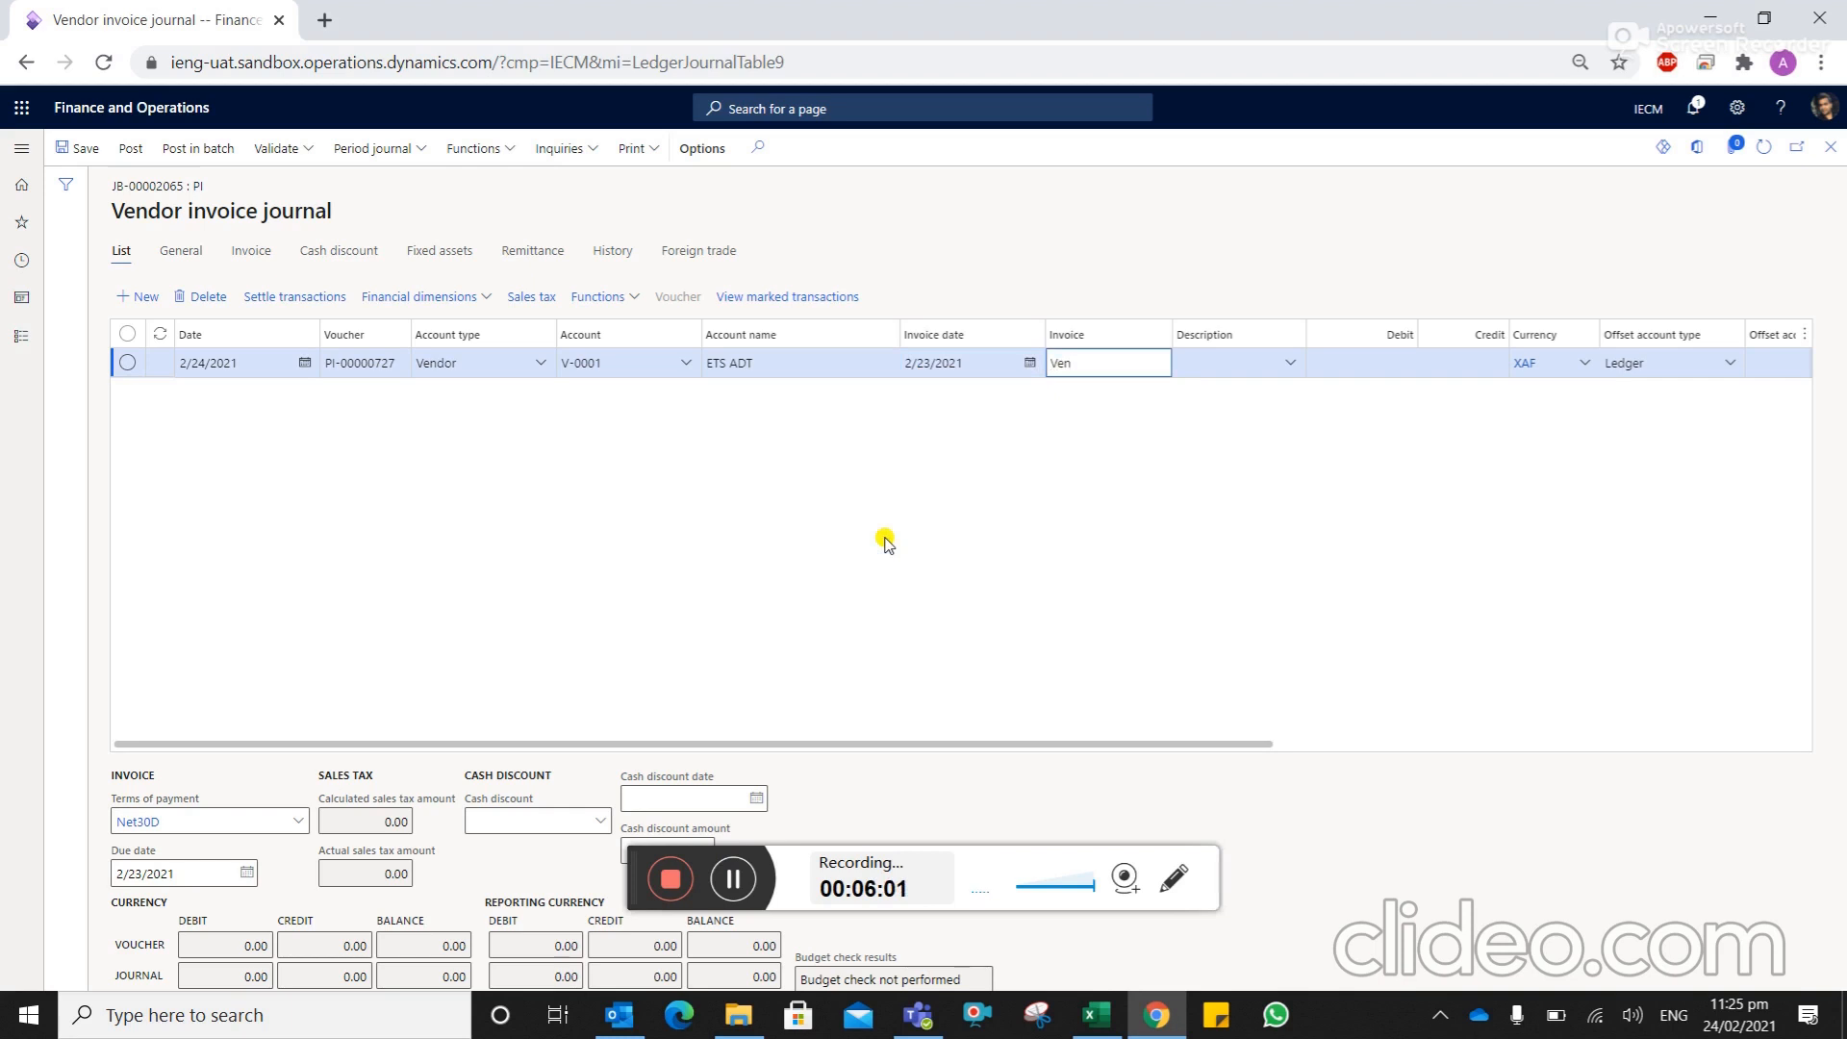
{"action": "key", "text": "Tab"}
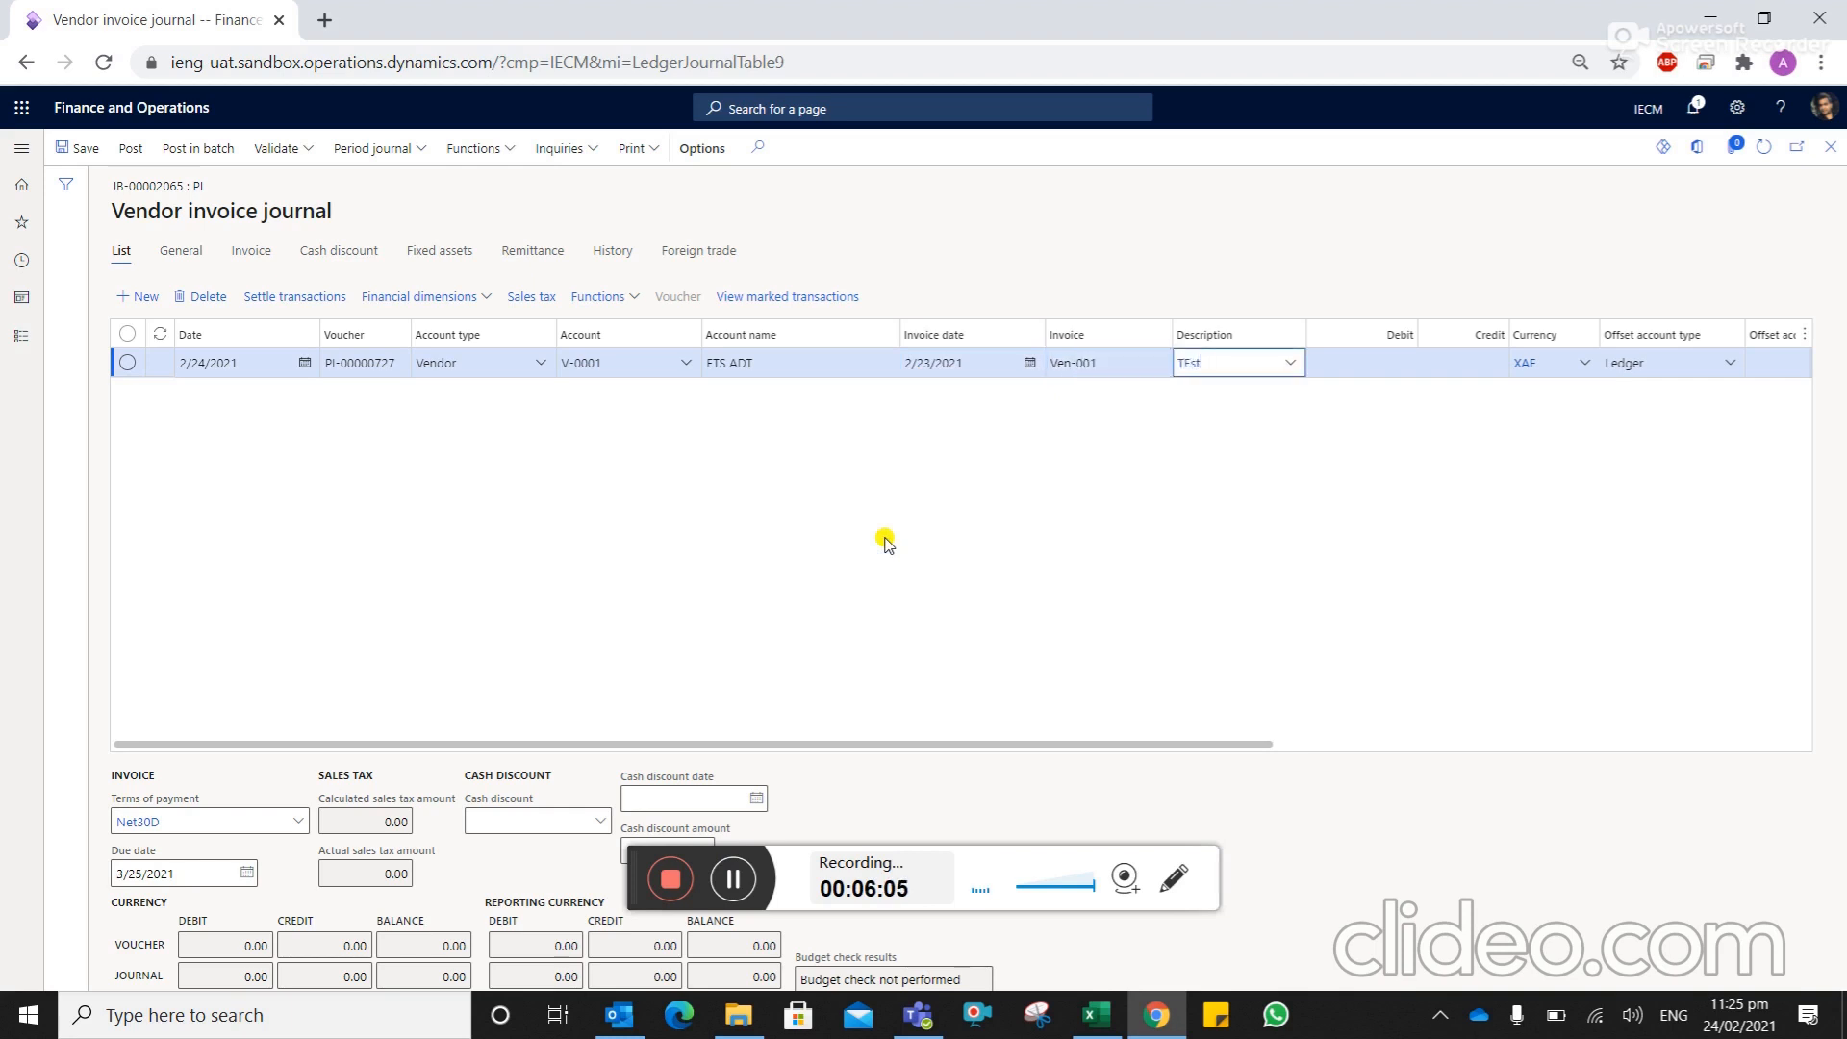
Enter a credit of 50,000 on the vendor line and add a new journal line
{"action": "key", "text": "Tab"}
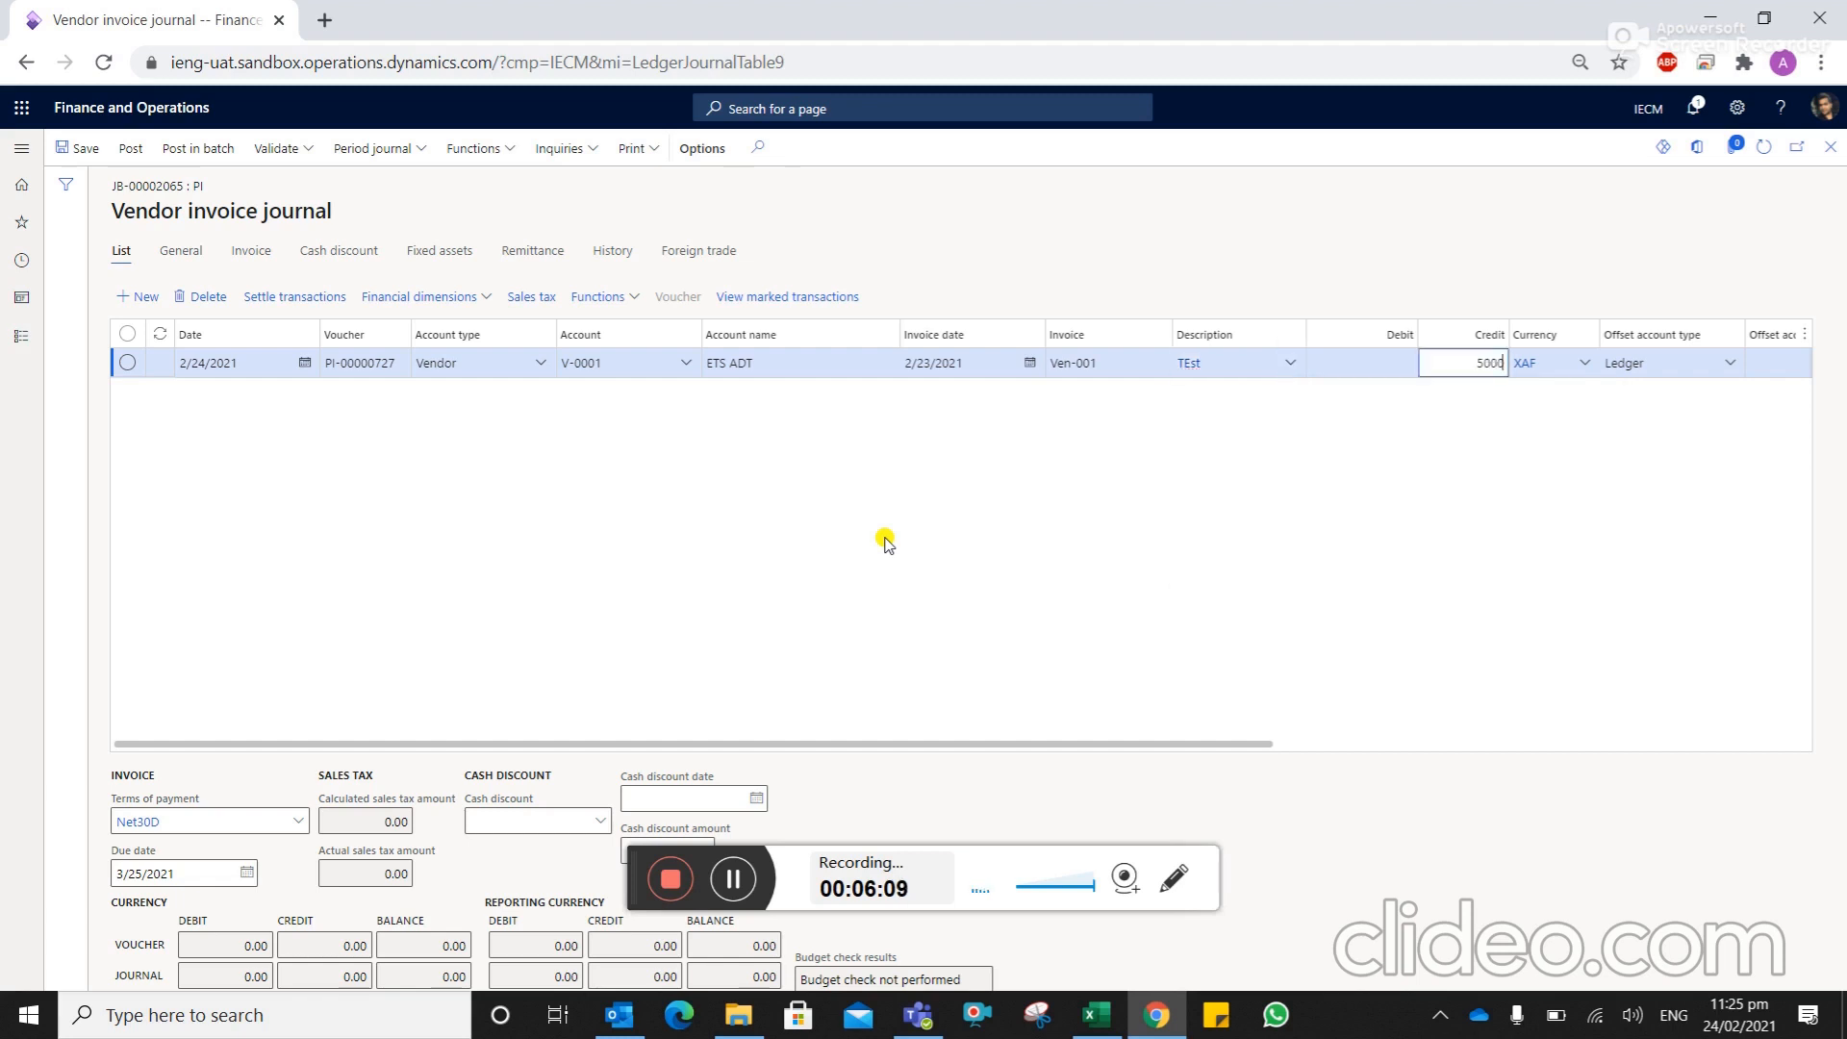
{"action": "key", "text": "Tab"}
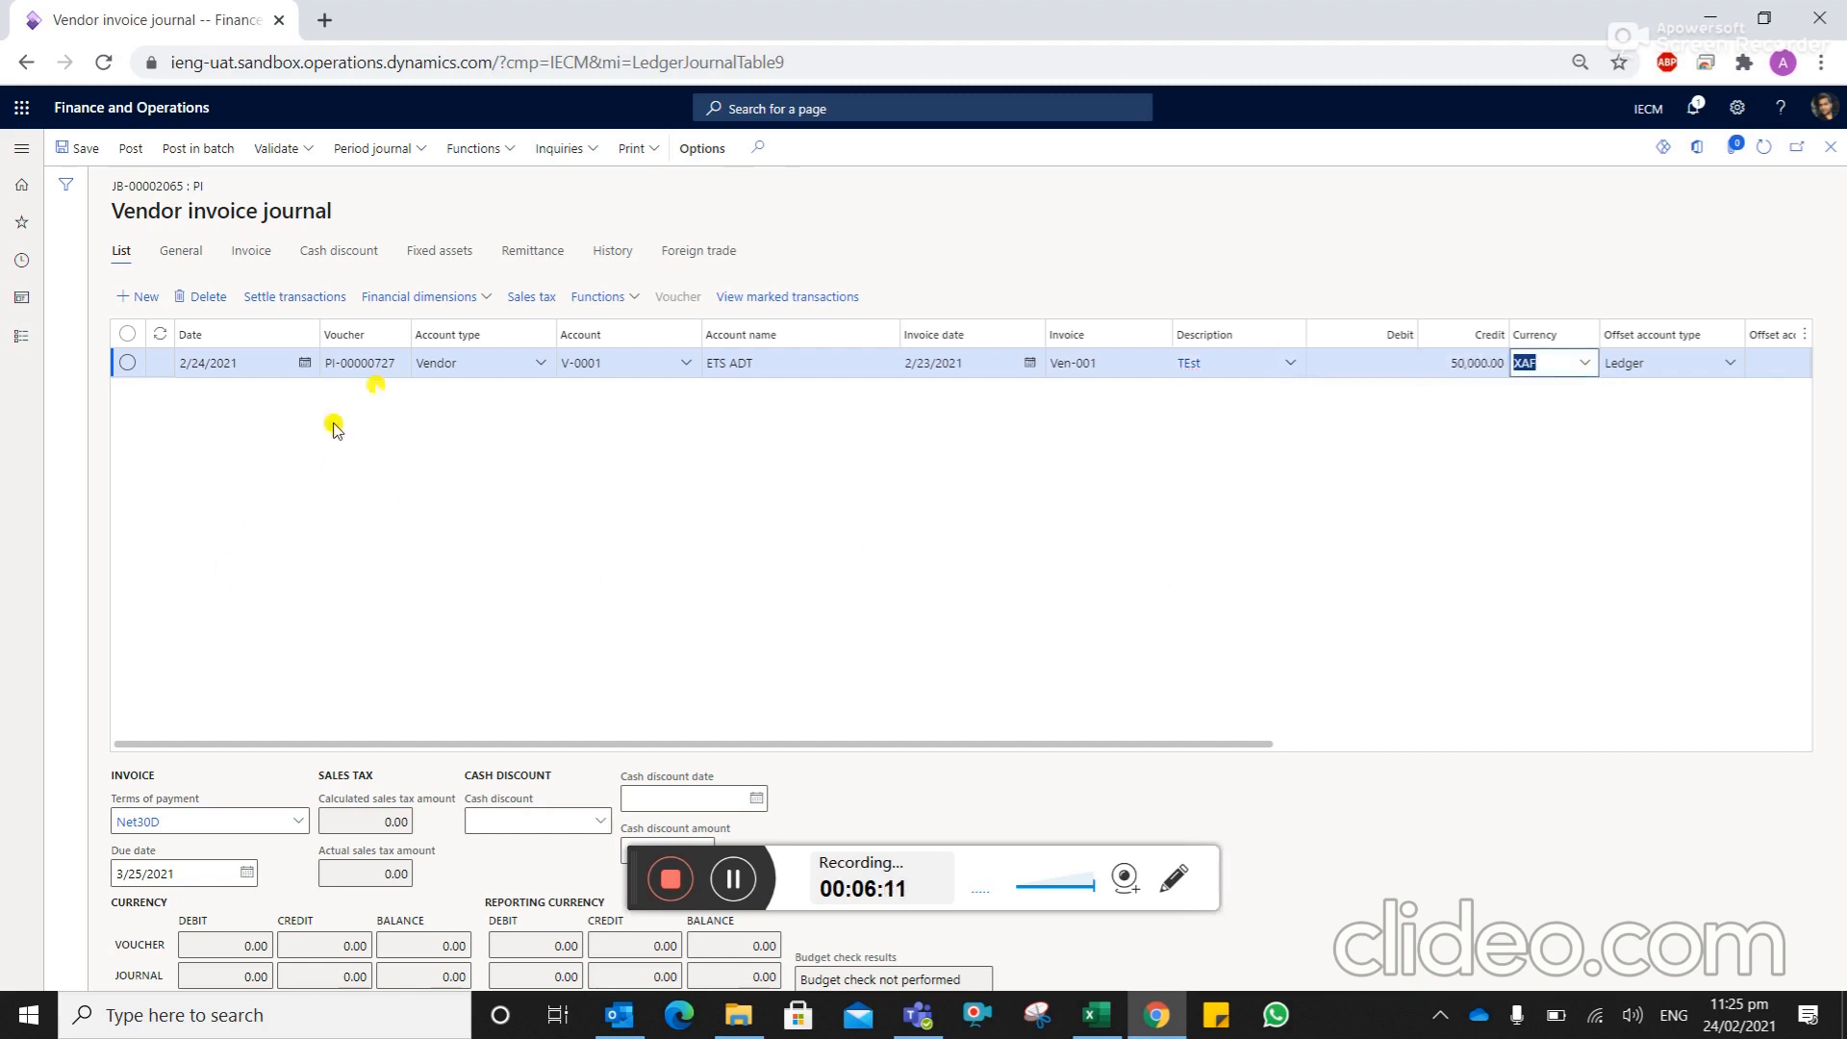
{"action": "left_click", "coordinate": [144, 300]}
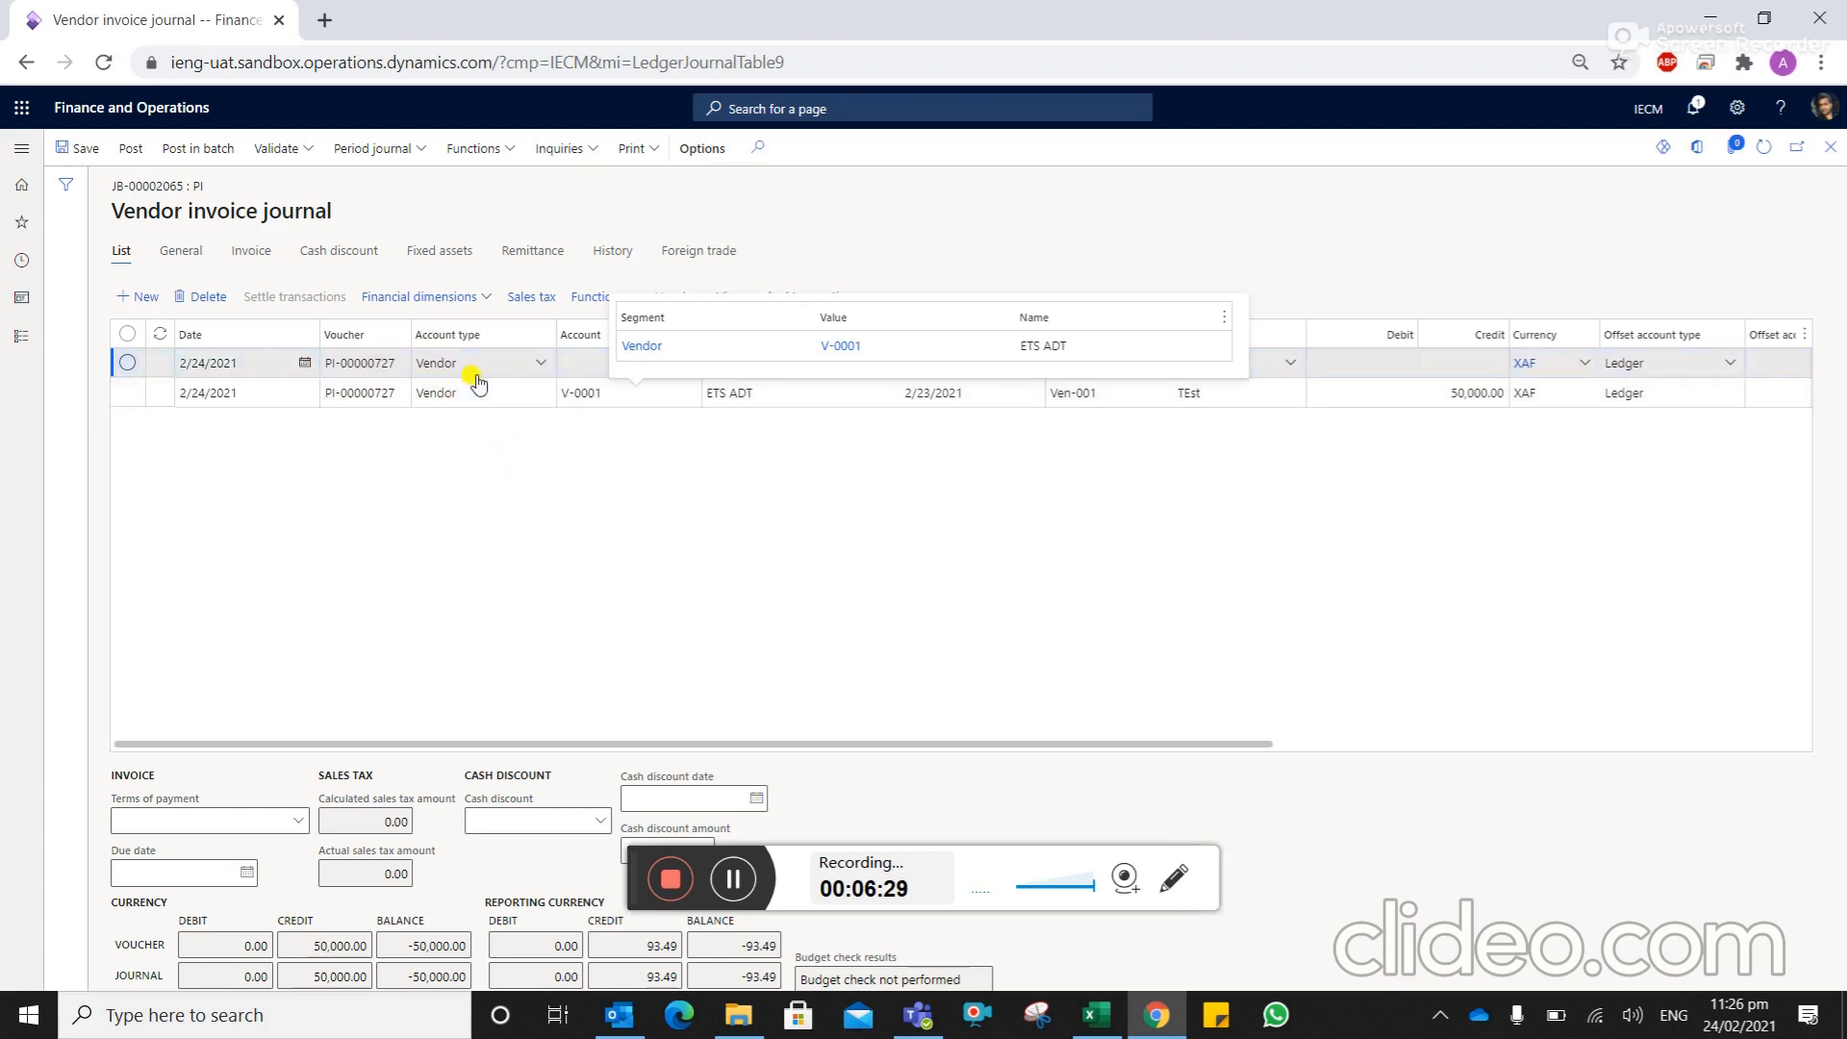
Make the new line a Ledger line with main account 626100, country CM and business line OM
{"action": "left_click", "coordinate": [668, 395]}
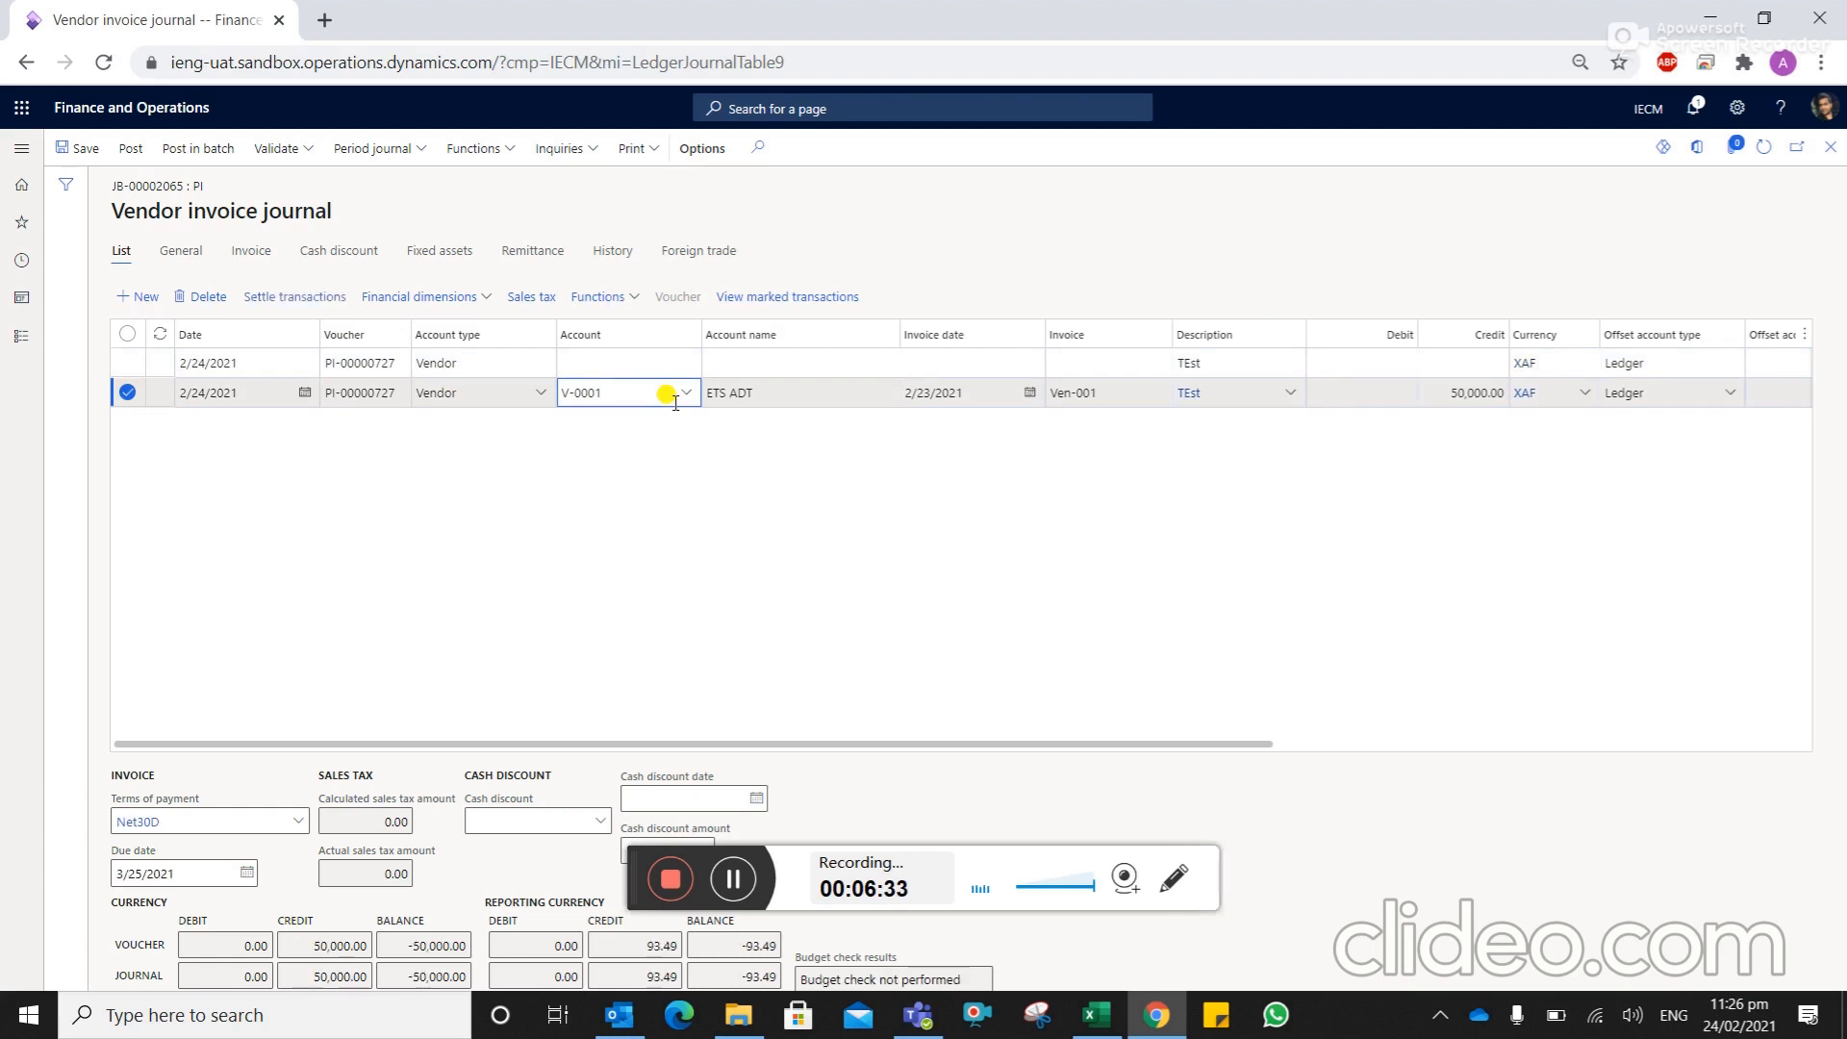
{"action": "left_click", "coordinate": [536, 366]}
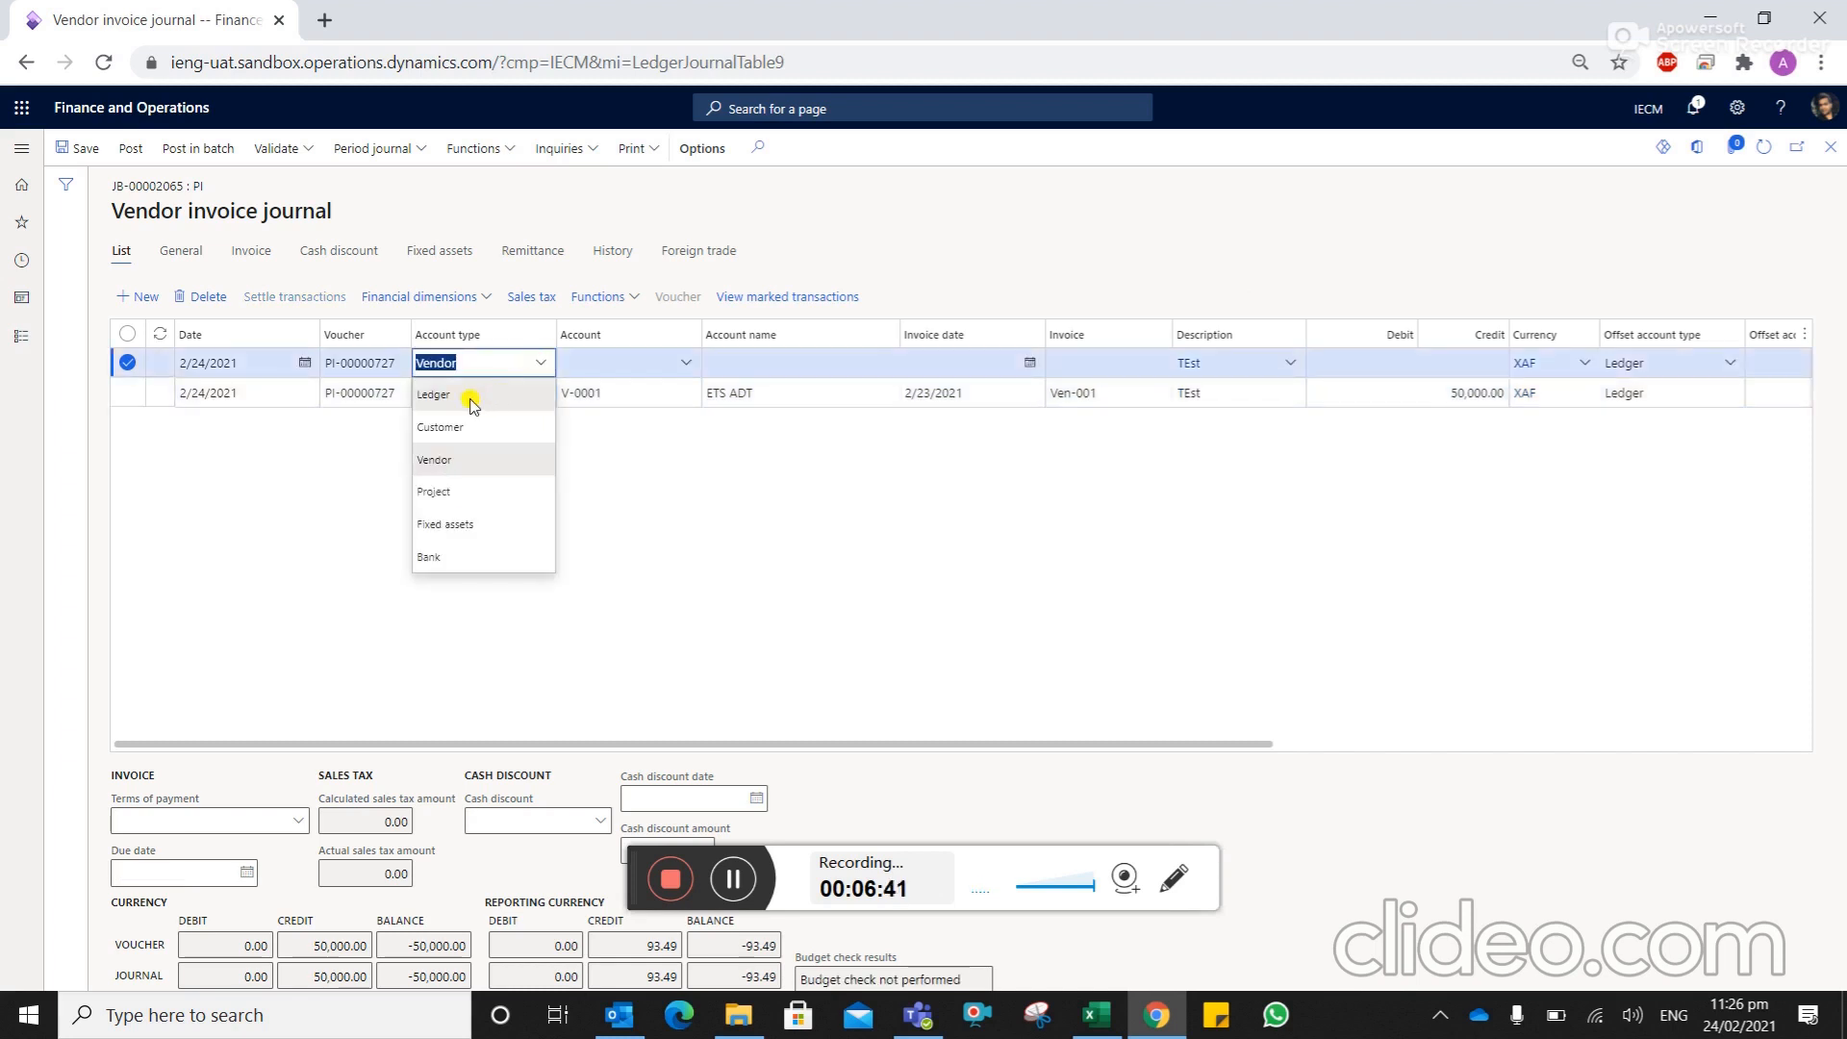
{"action": "left_click", "coordinate": [464, 400]}
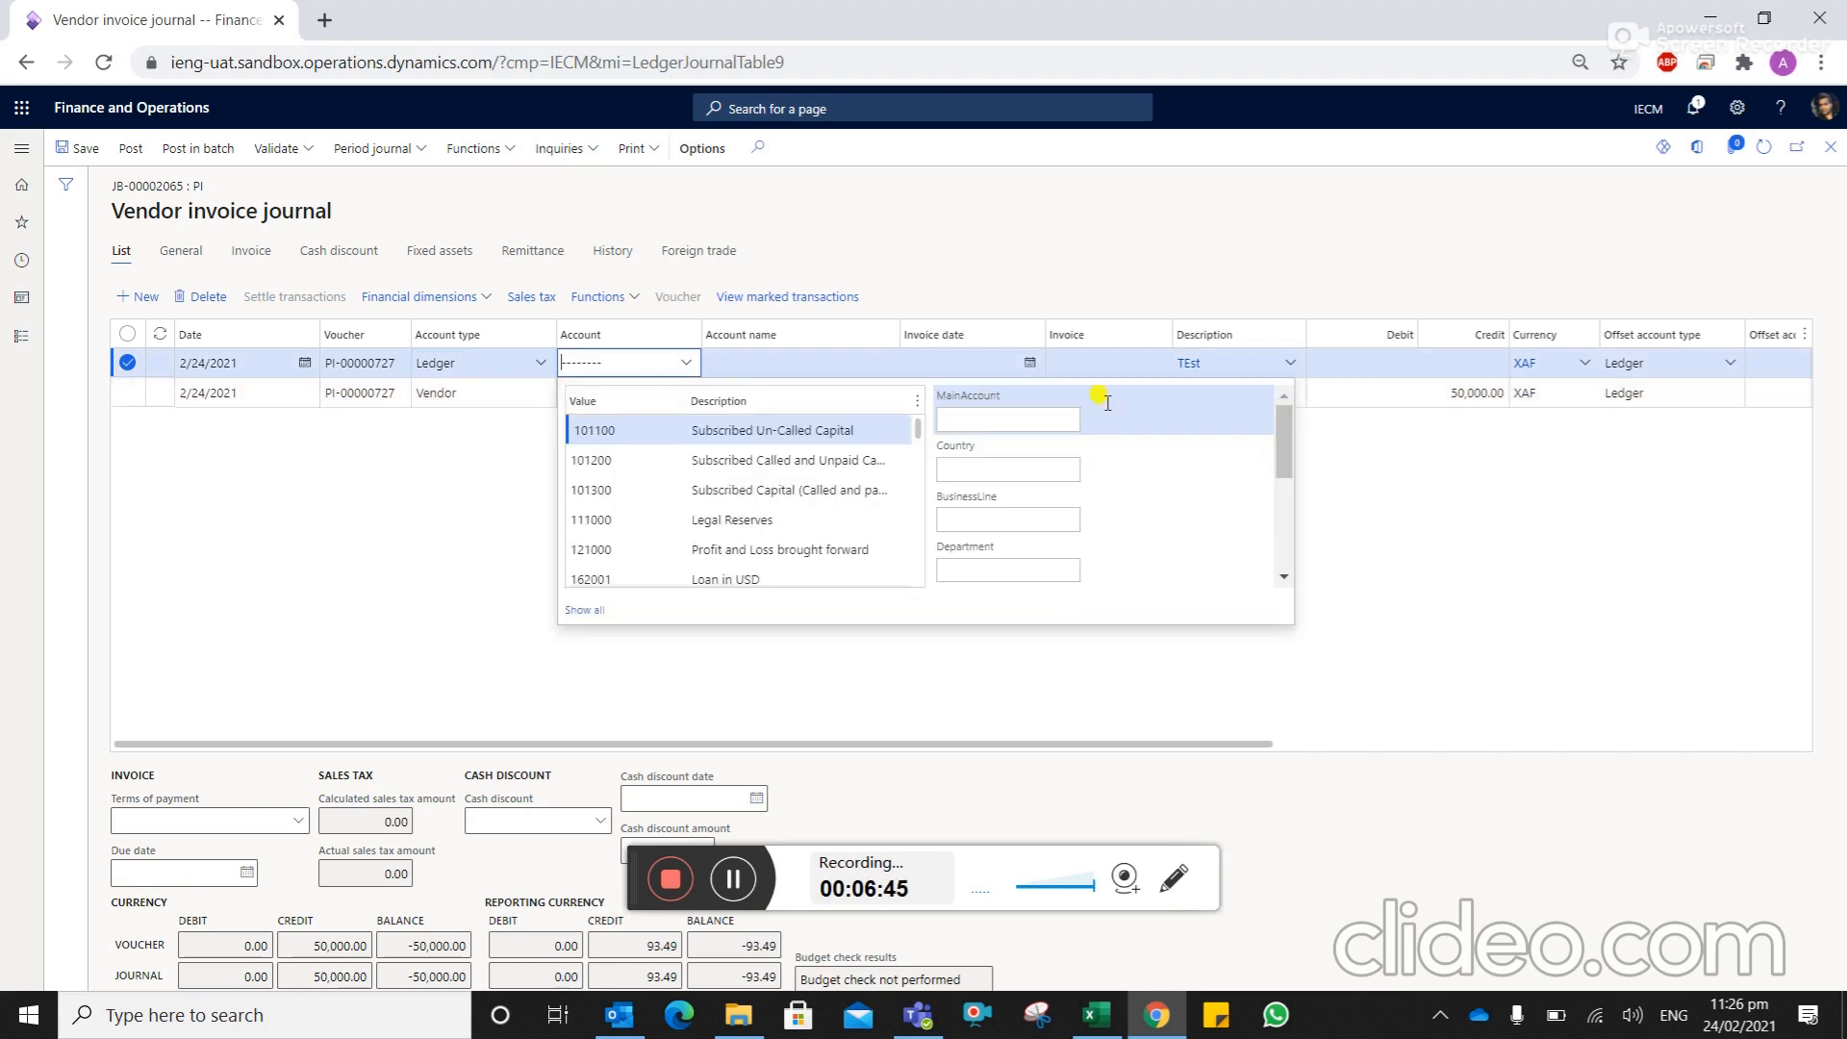
{"action": "left_click", "coordinate": [1029, 411]}
{"action": "type", "text": "626100"}
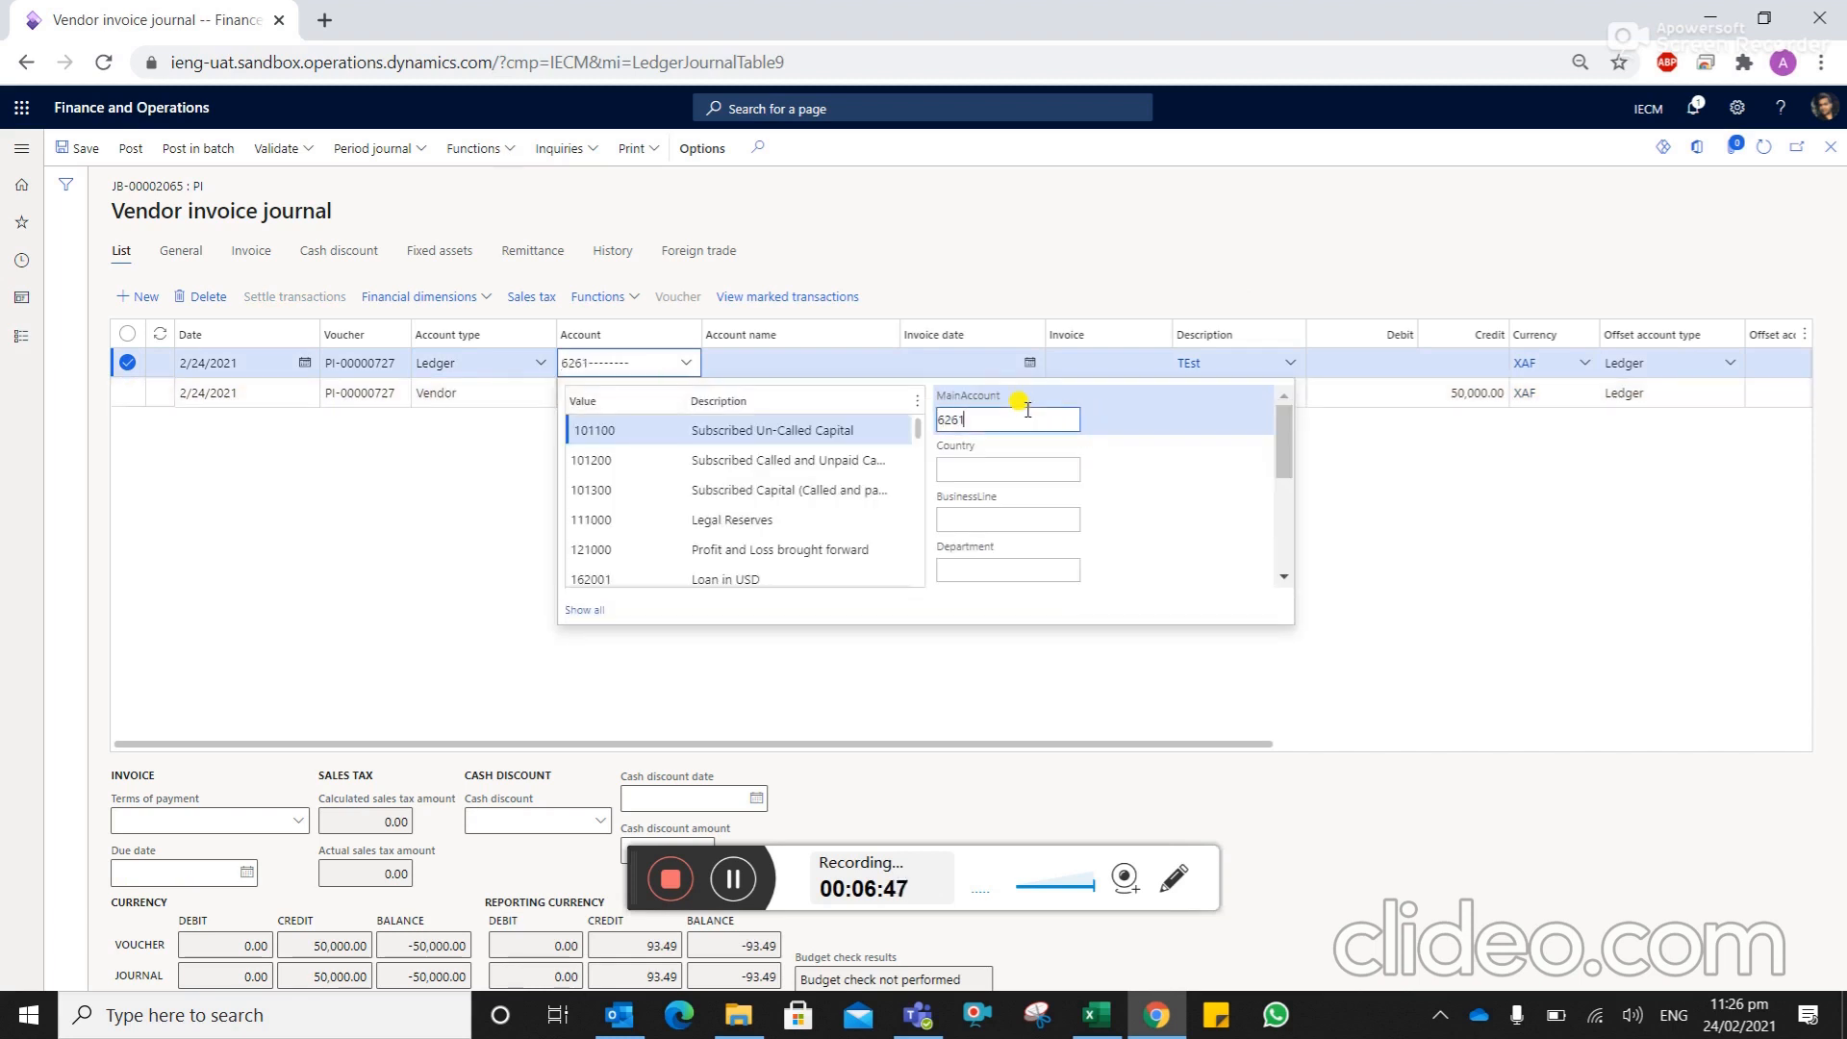
{"action": "key", "text": "Tab"}
{"action": "type", "text": "CM"}
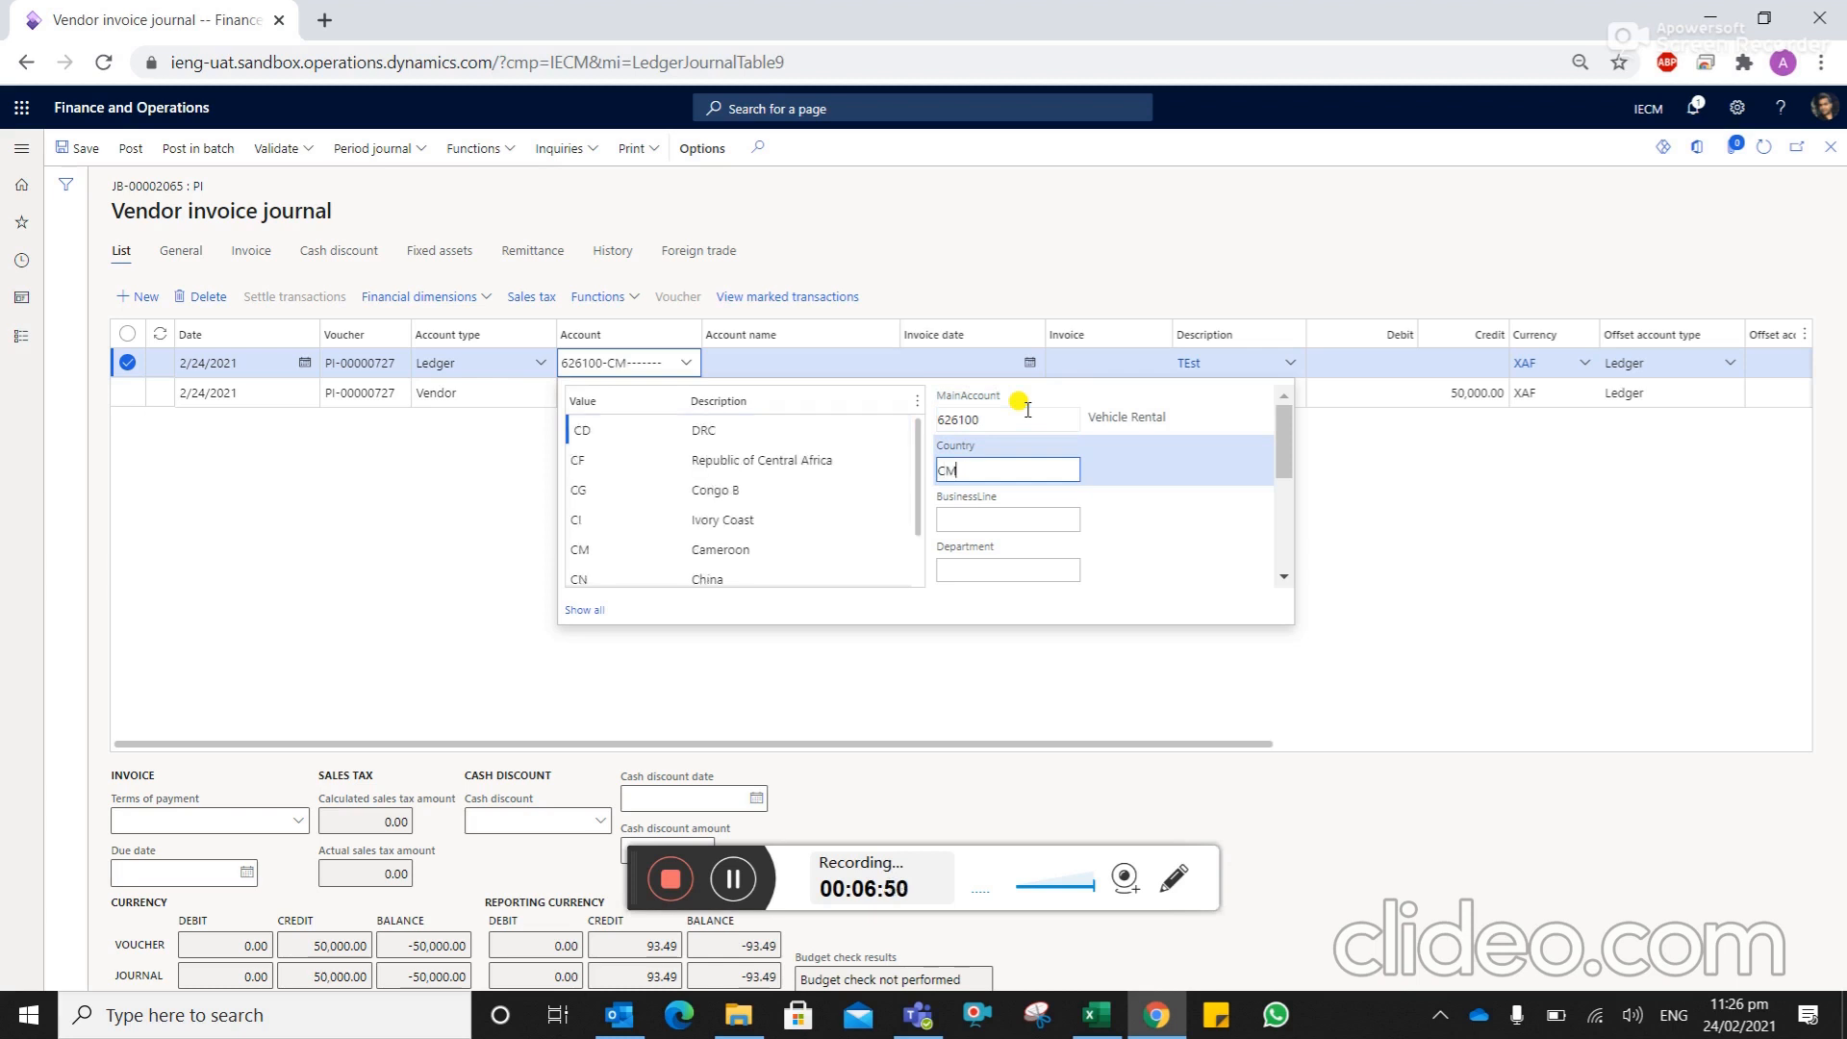
{"action": "key", "text": "Tab"}
{"action": "type", "text": "om"}
{"action": "key", "text": "Tab"}
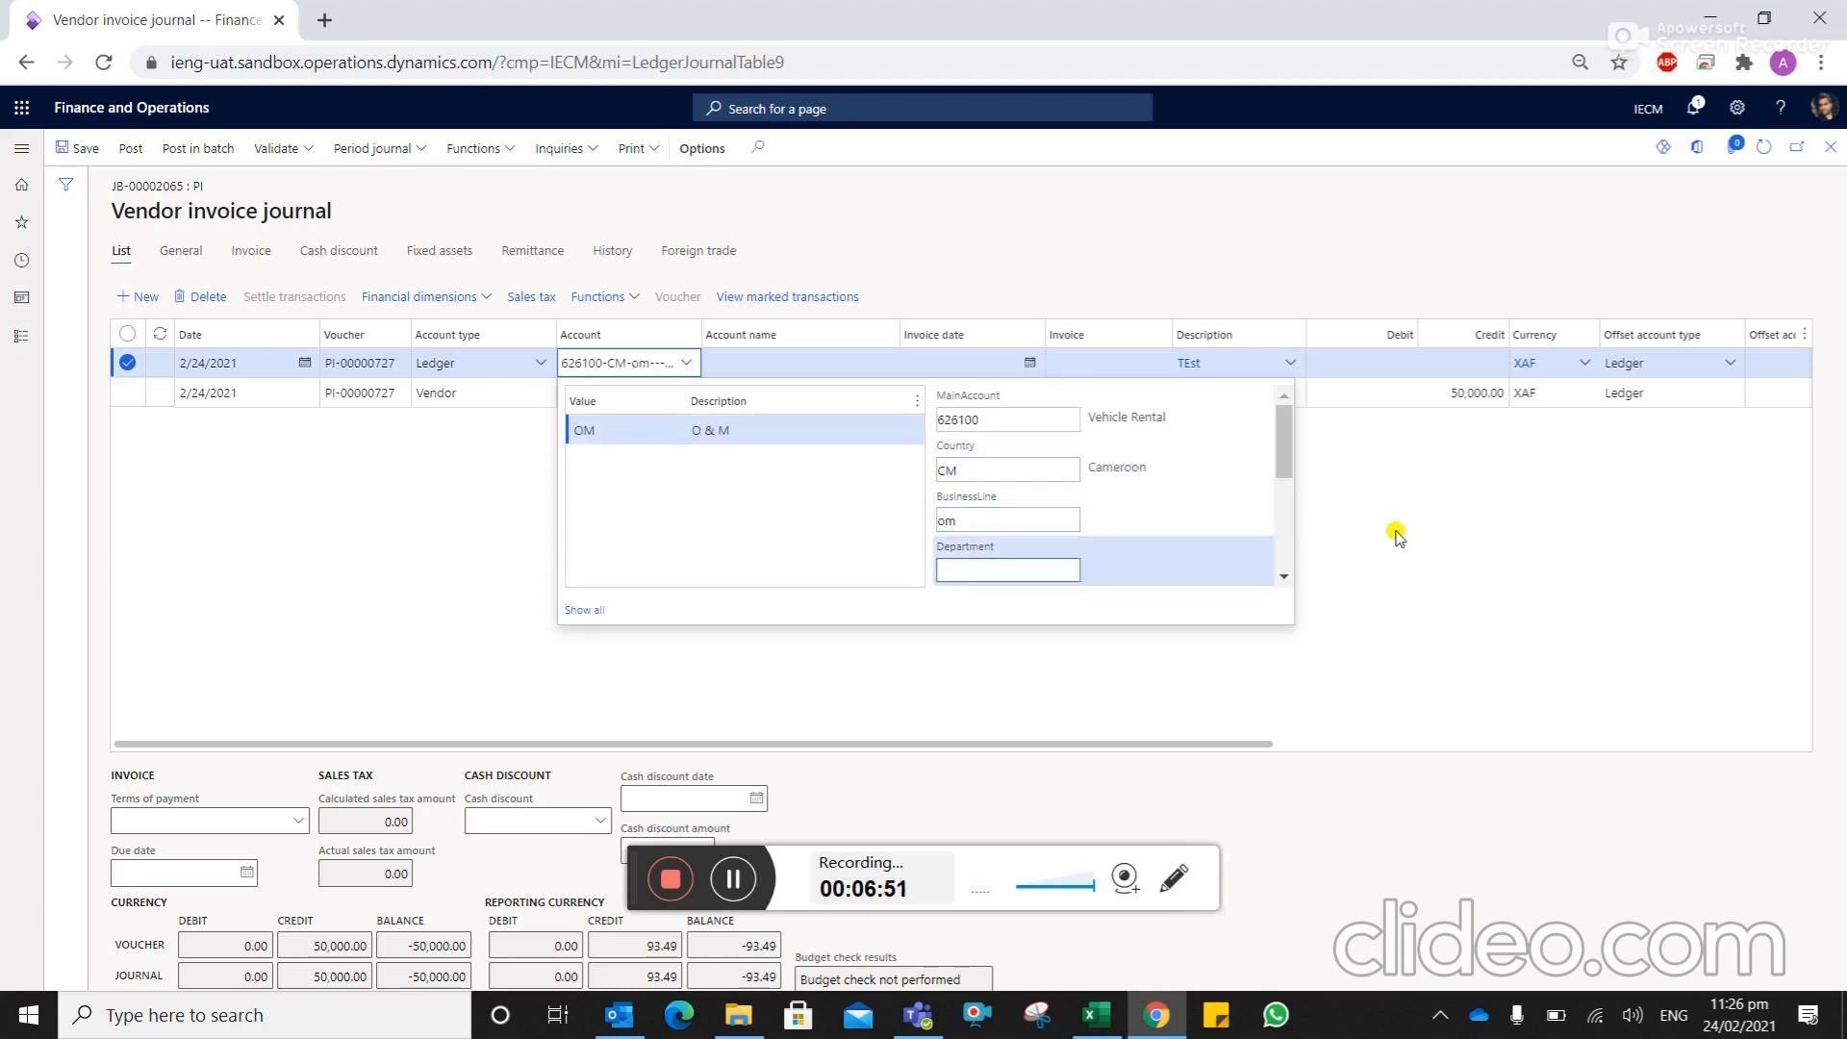
{"action": "left_click", "coordinate": [1445, 526]}
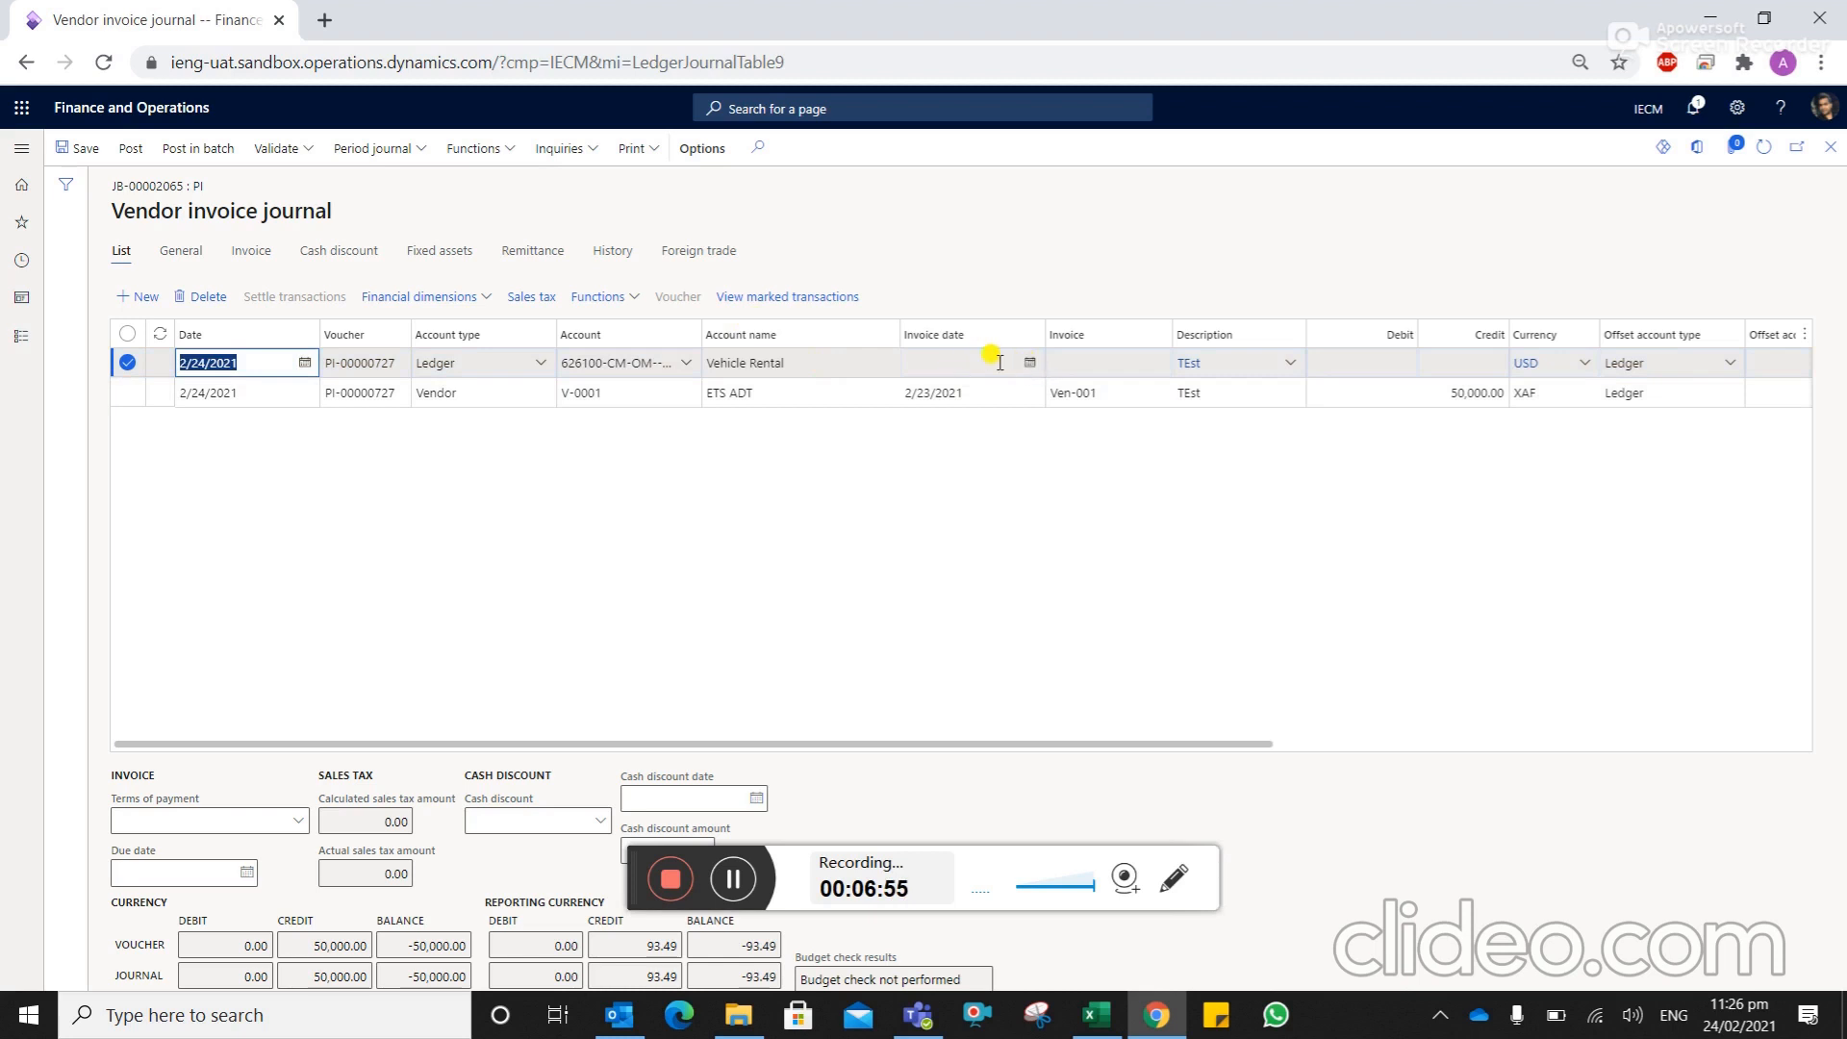
Set the OM ledger line's invoice date to 2/23/2021, its debit to 25,000 and its invoice to Ven001
{"action": "left_click", "coordinate": [1029, 363]}
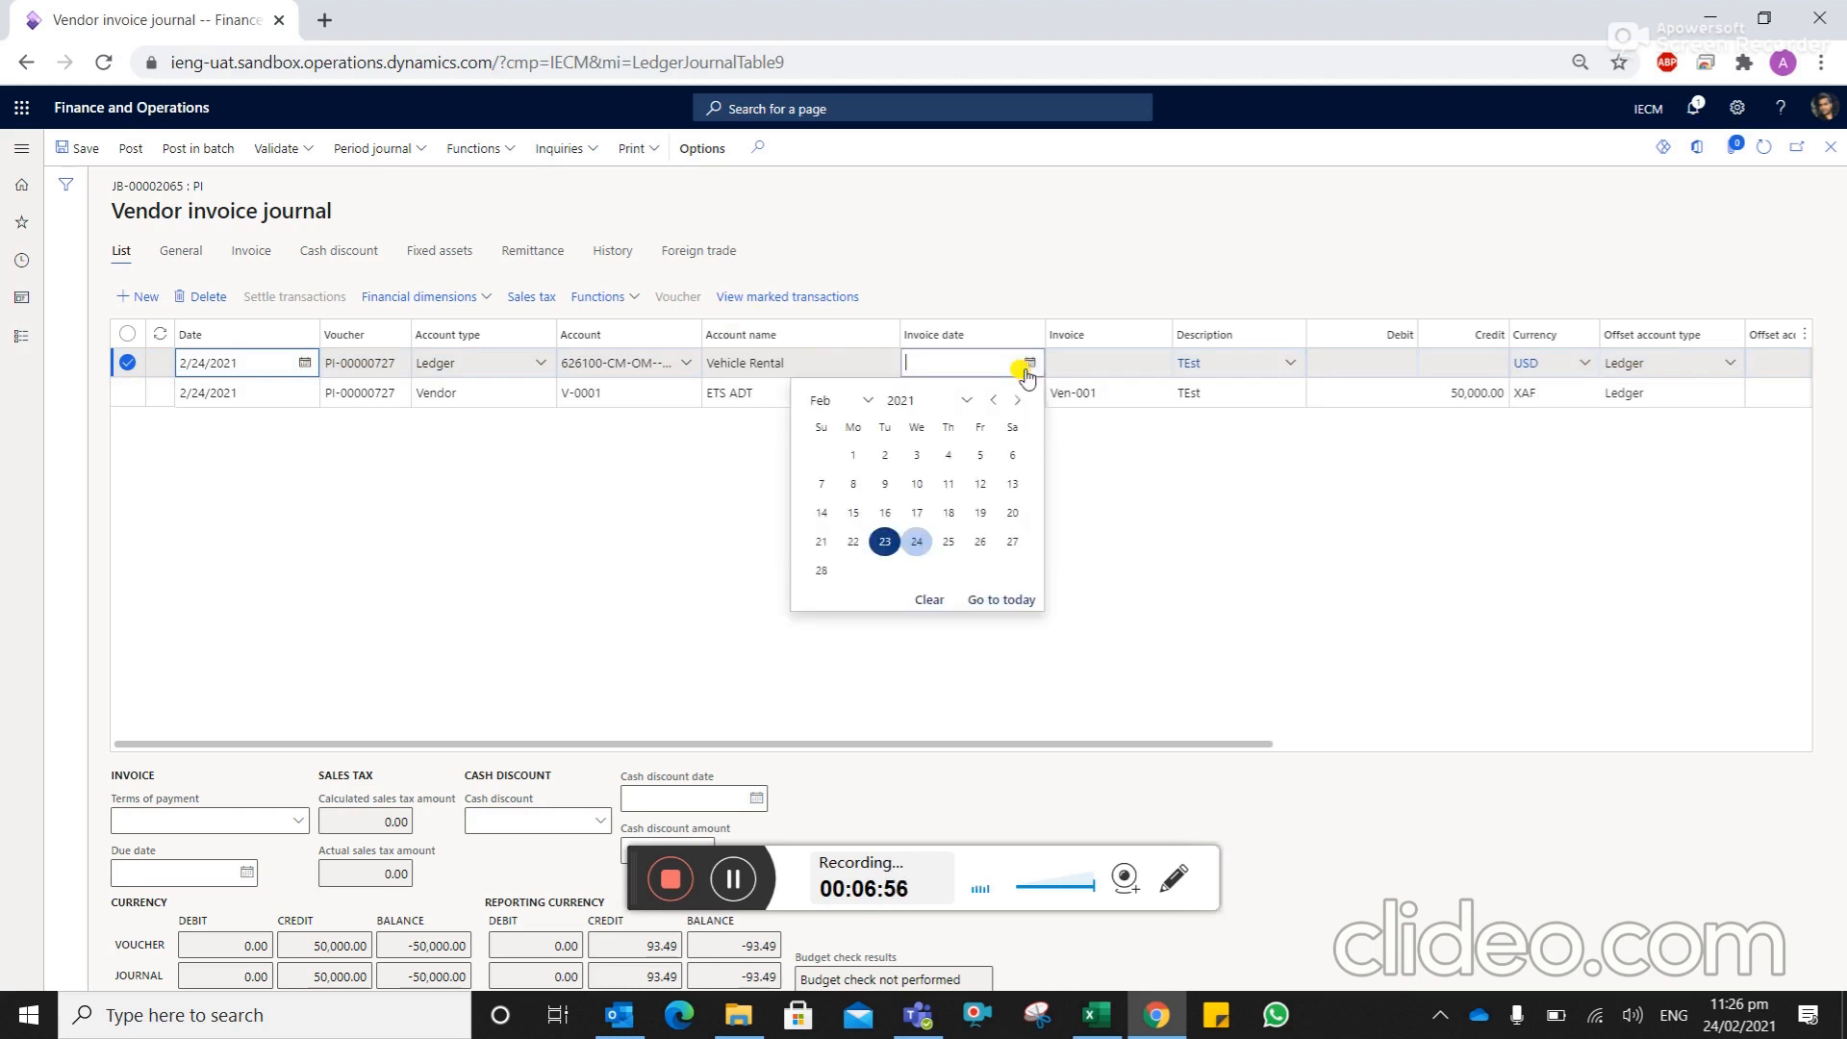
{"action": "left_click", "coordinate": [884, 547]}
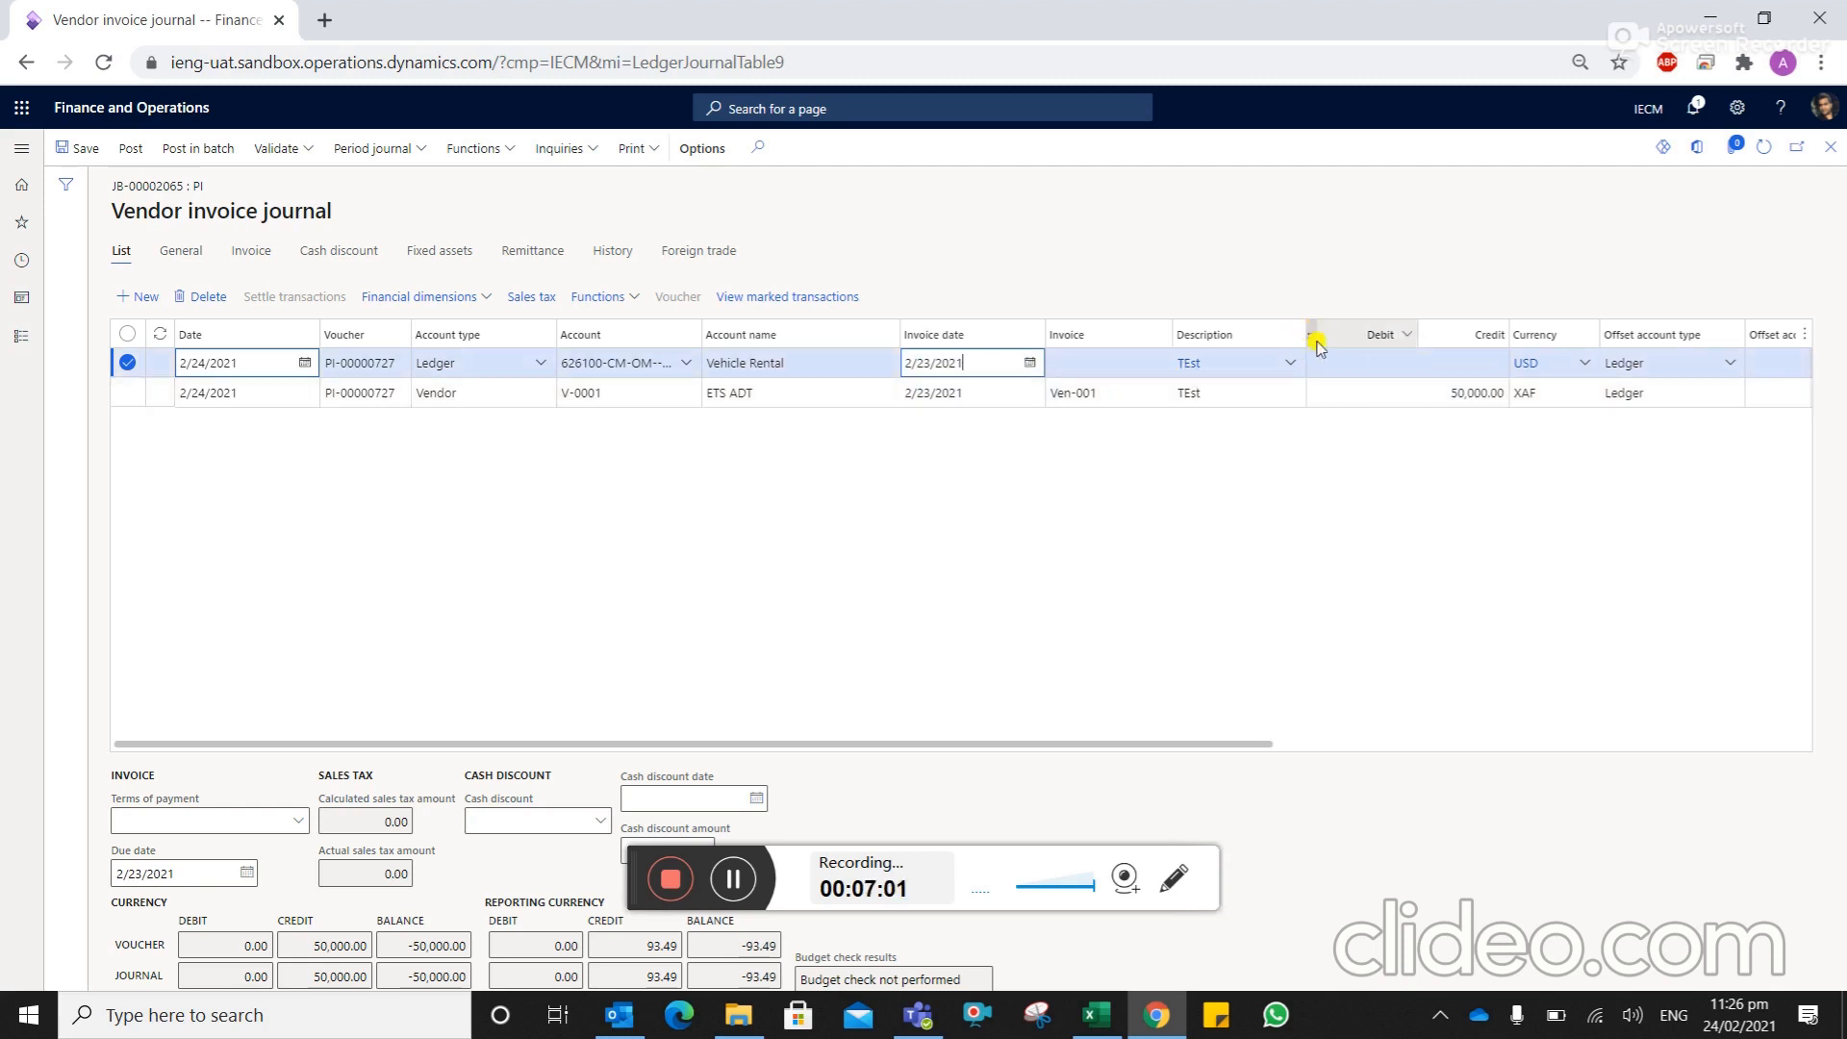
{"action": "left_click", "coordinate": [1358, 363]}
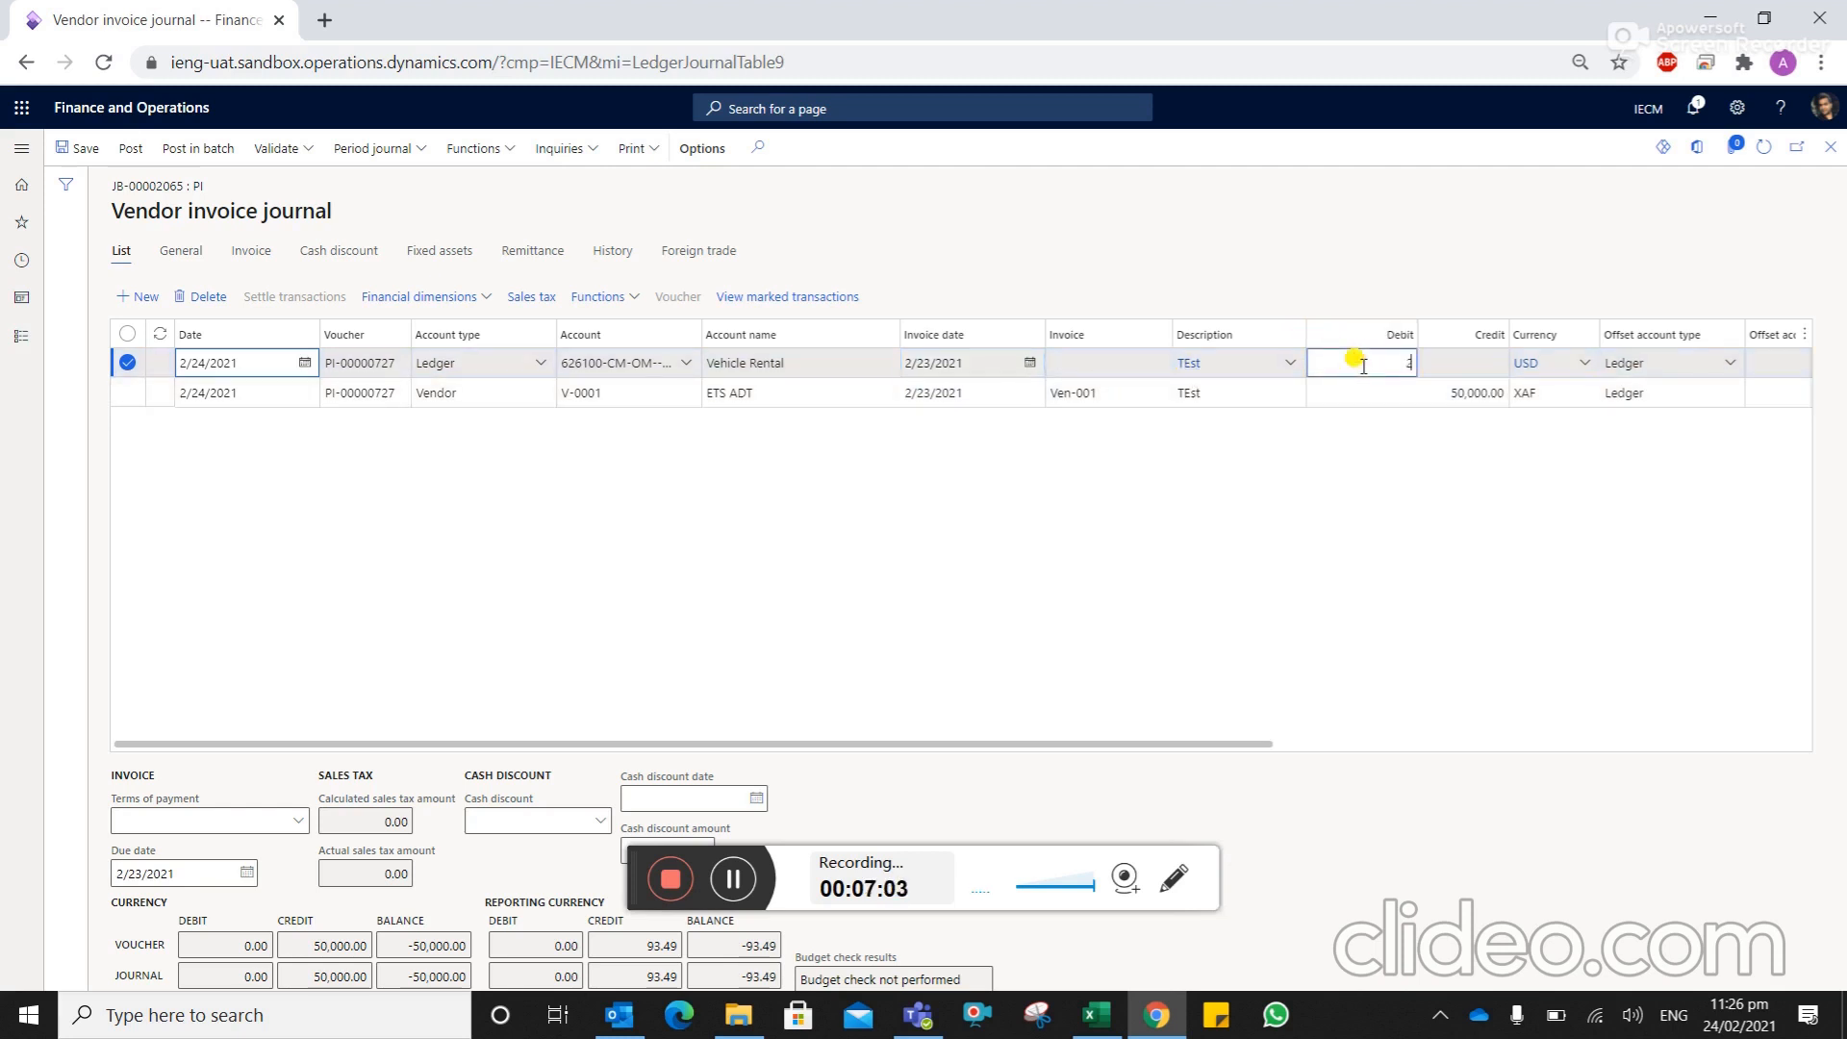
{"action": "type", "text": "25,000"}
{"action": "key", "text": "Tab"}
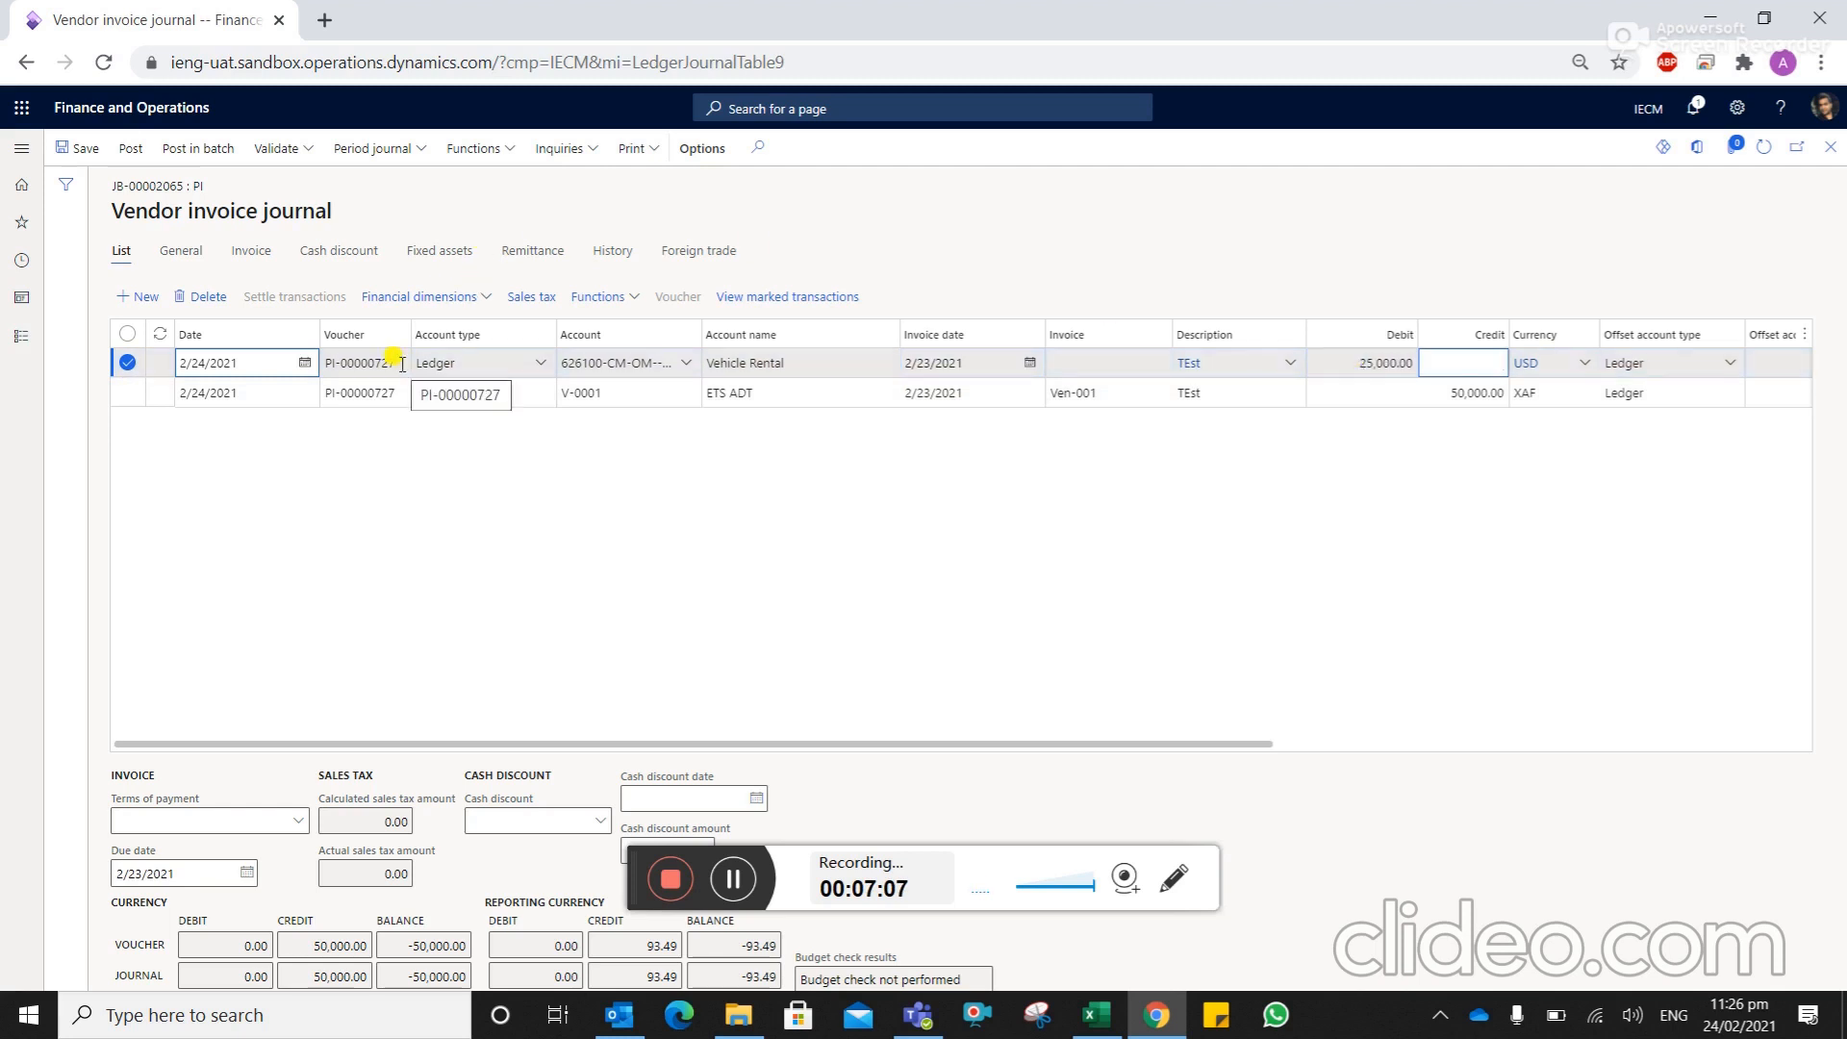
{"action": "left_click", "coordinate": [1082, 364]}
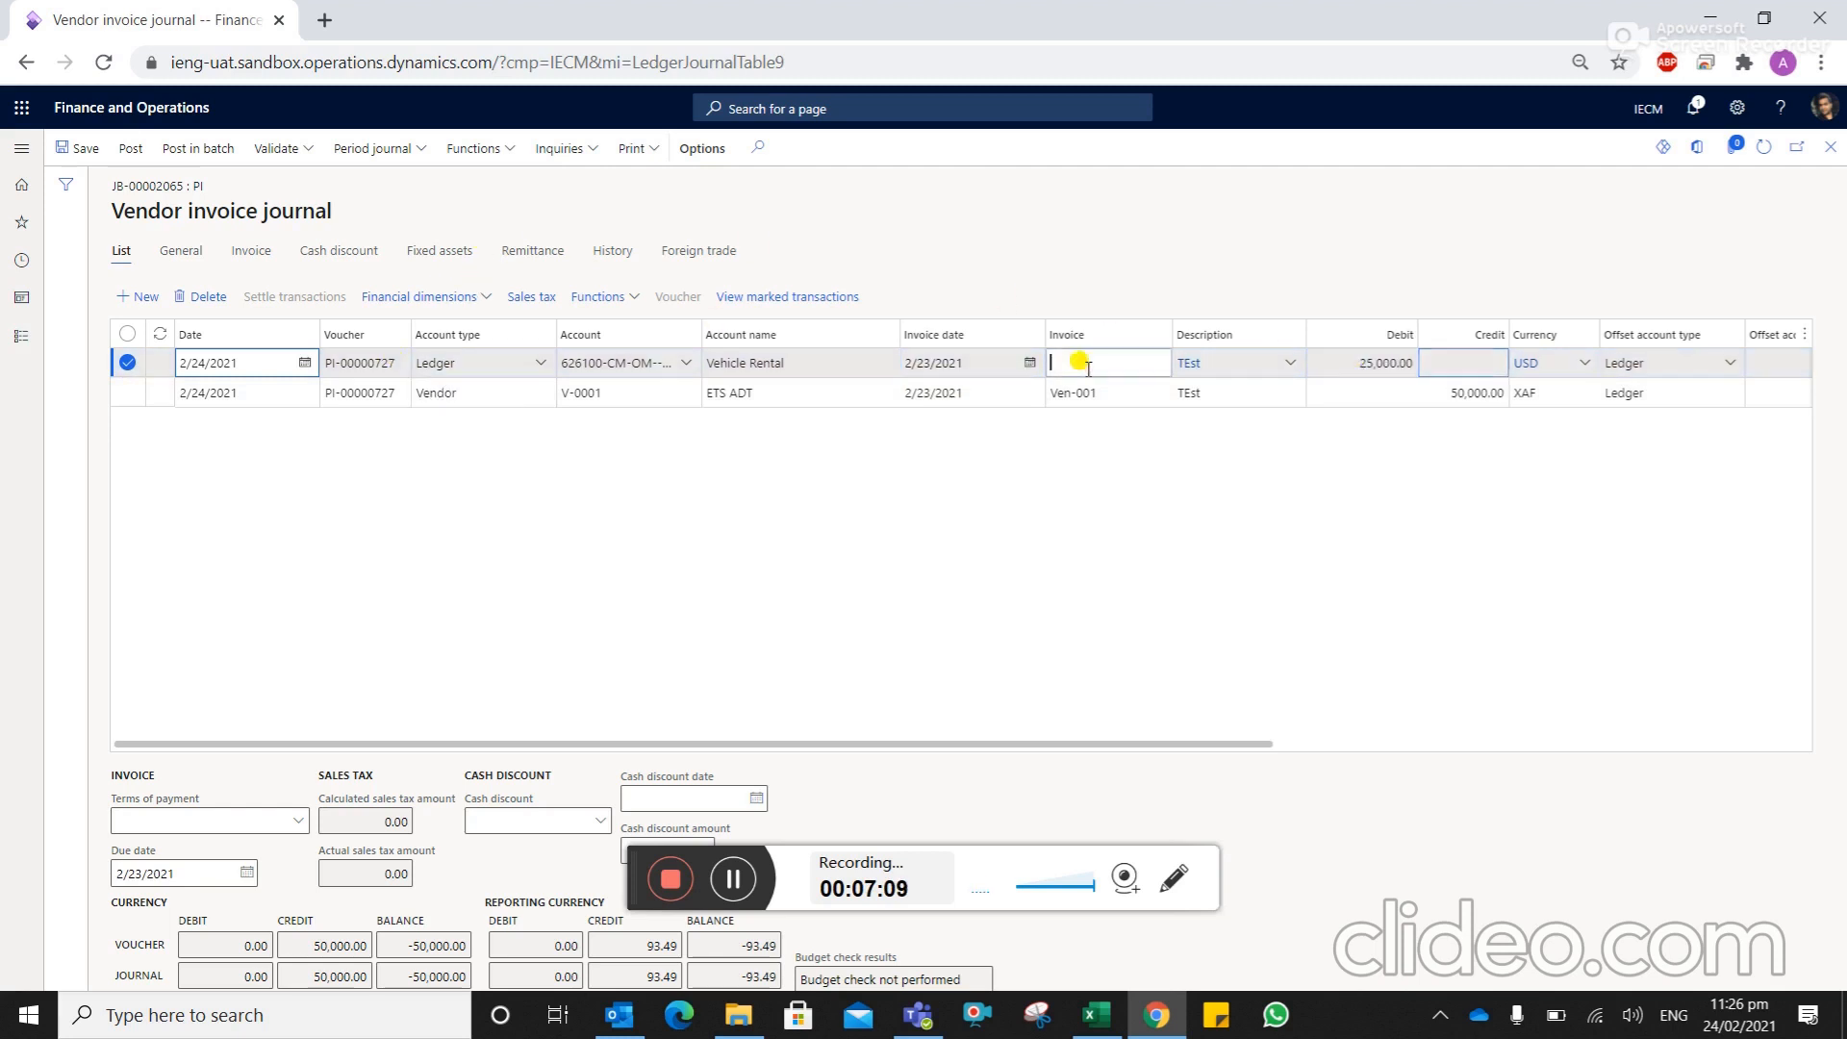
{"action": "type", "text": "Ven"}
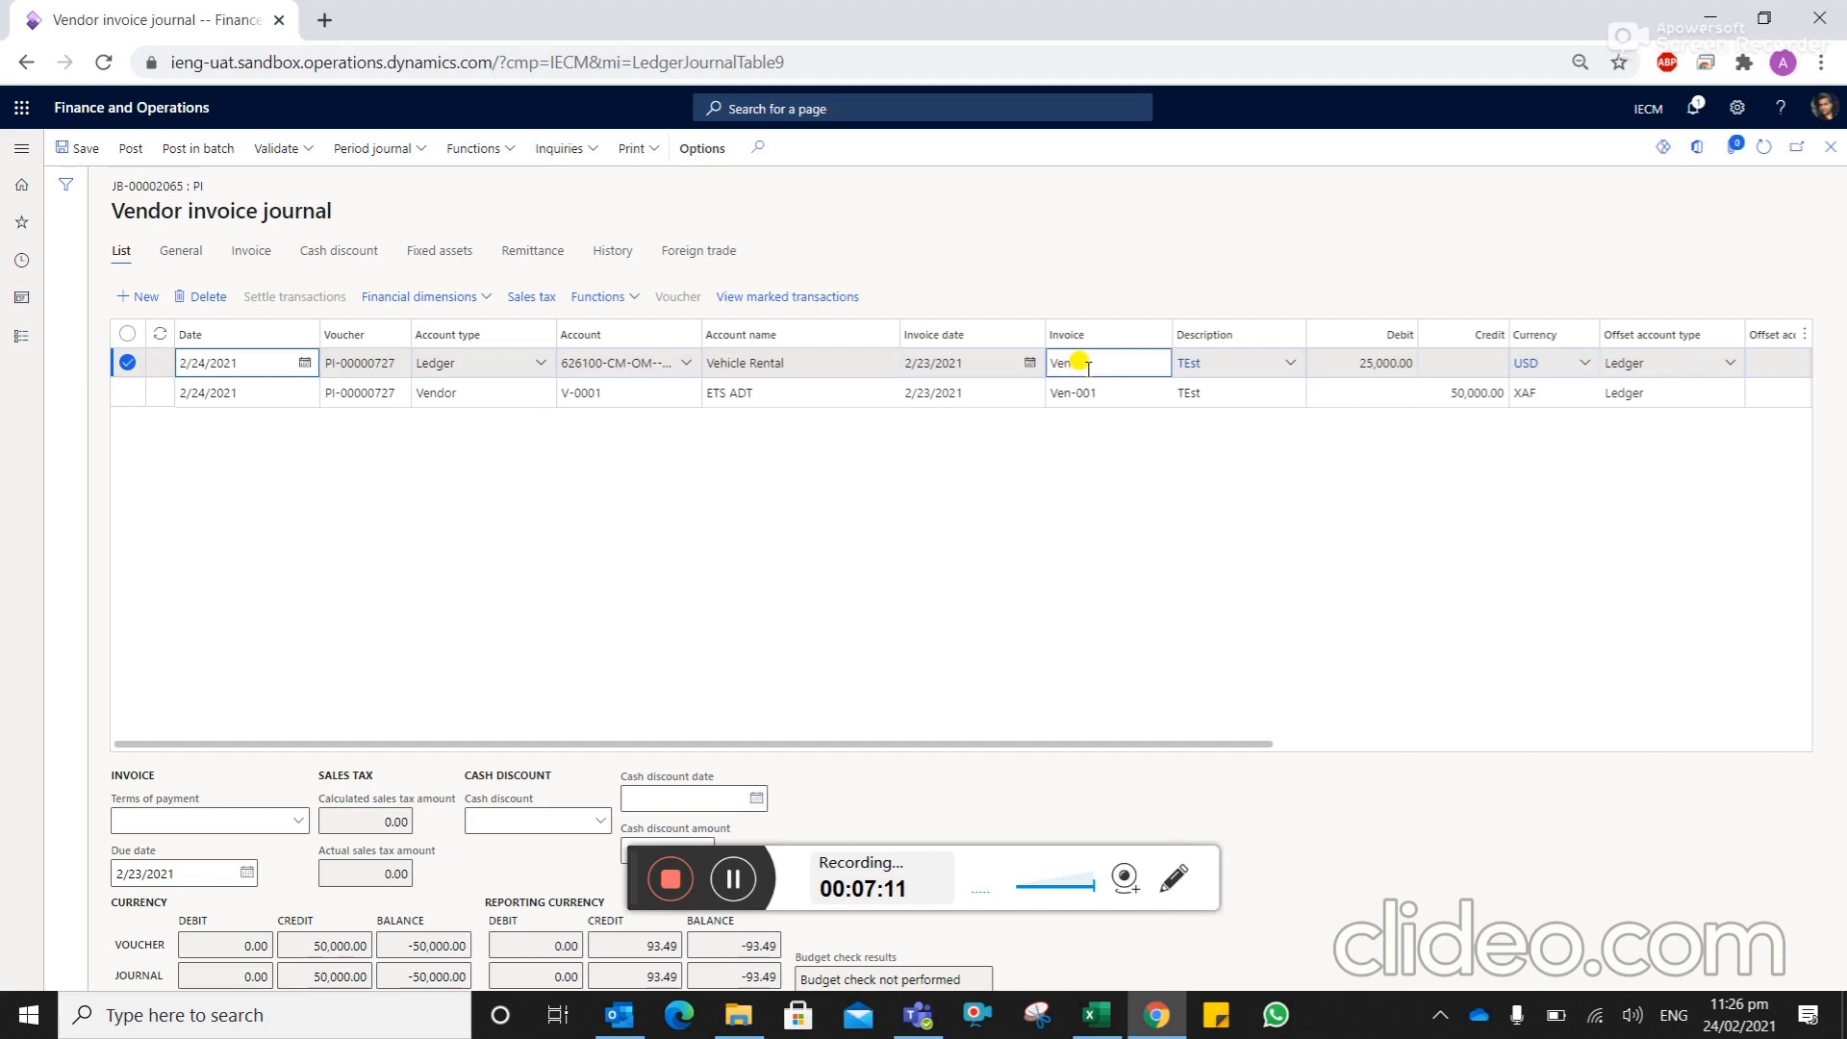
{"action": "type", "text": "001"}
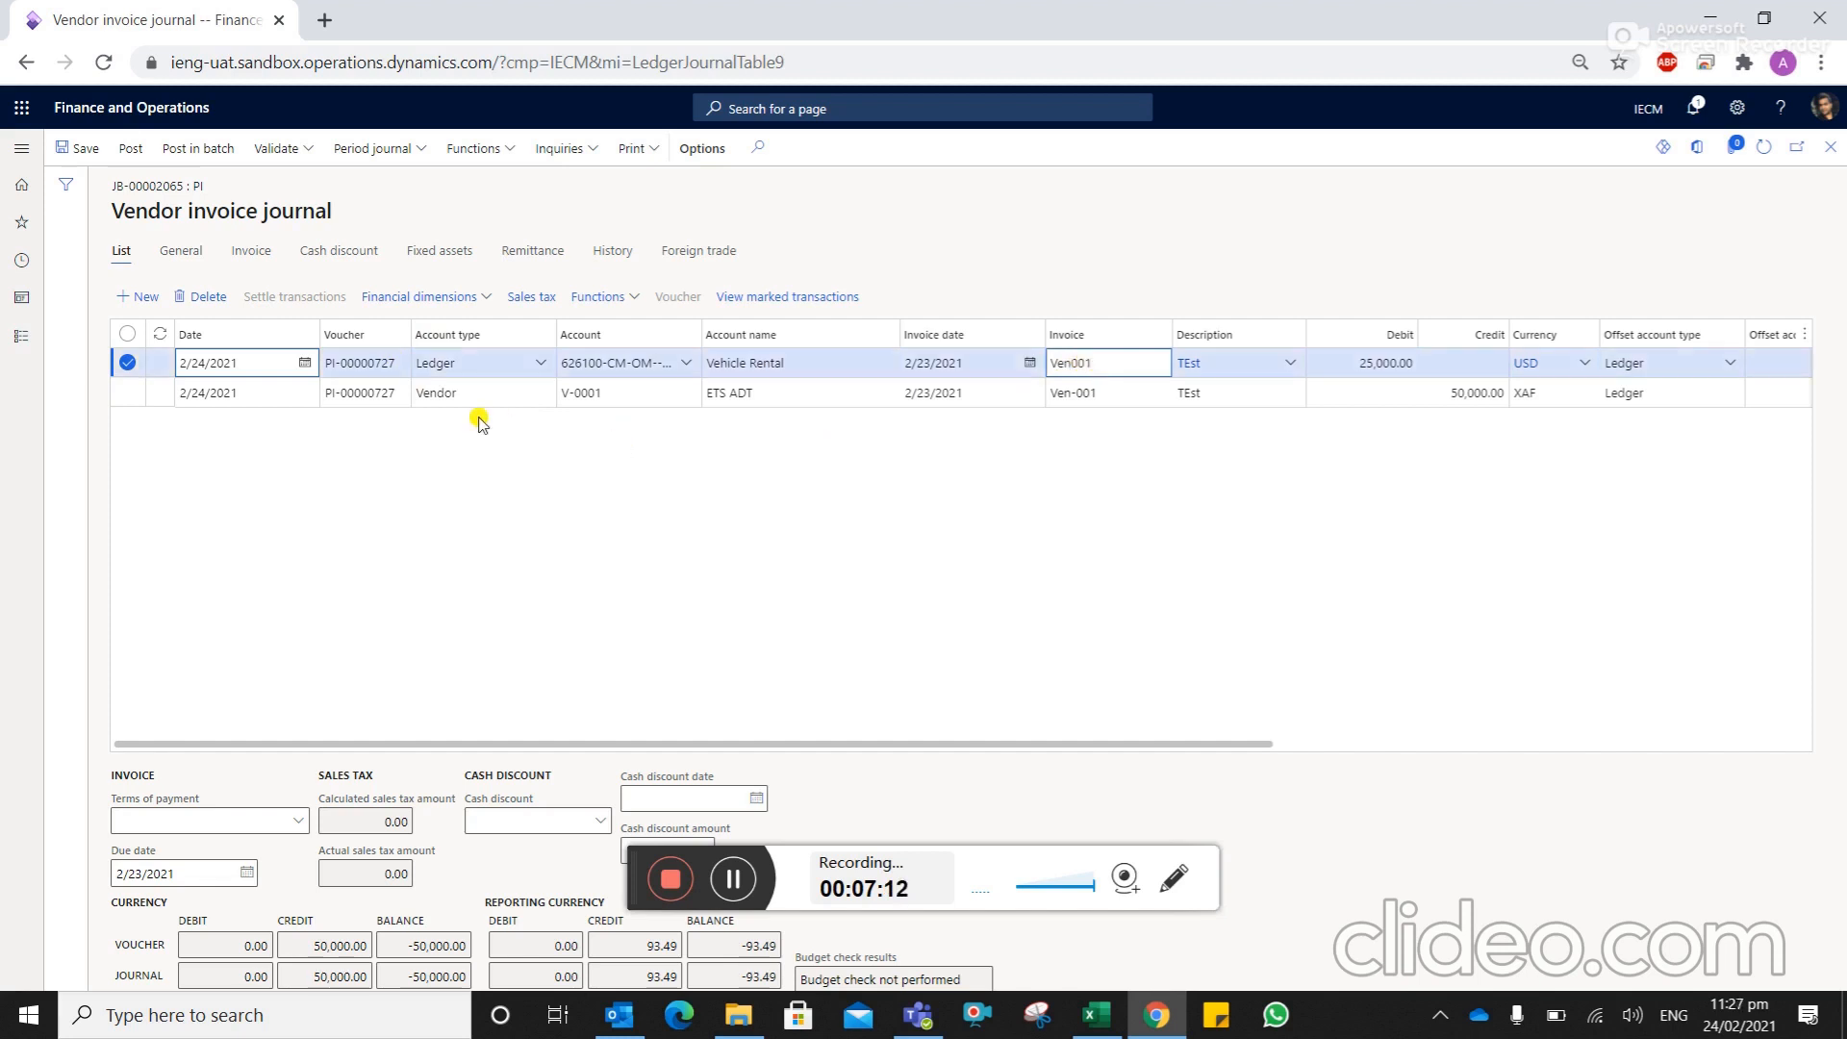
Add a third journal line and set its account type to Ledger
{"action": "left_click", "coordinate": [152, 297]}
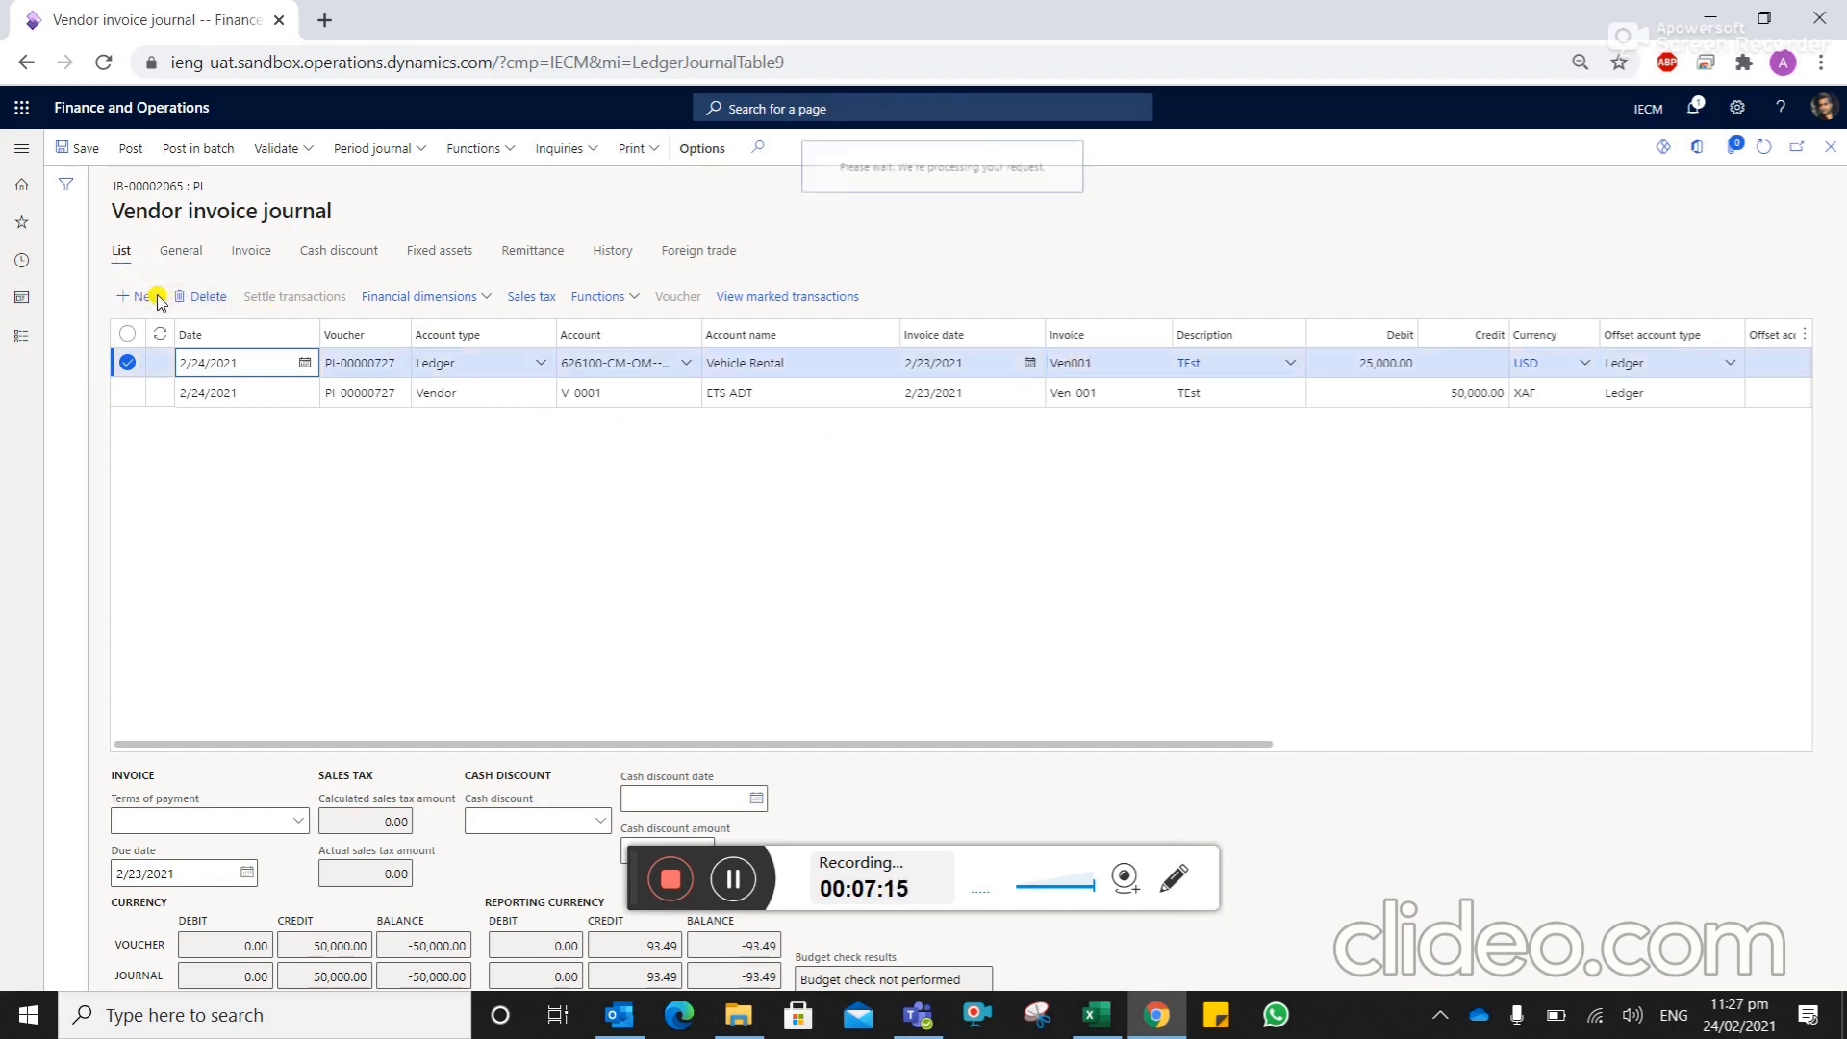
{"action": "left_click", "coordinate": [152, 297]}
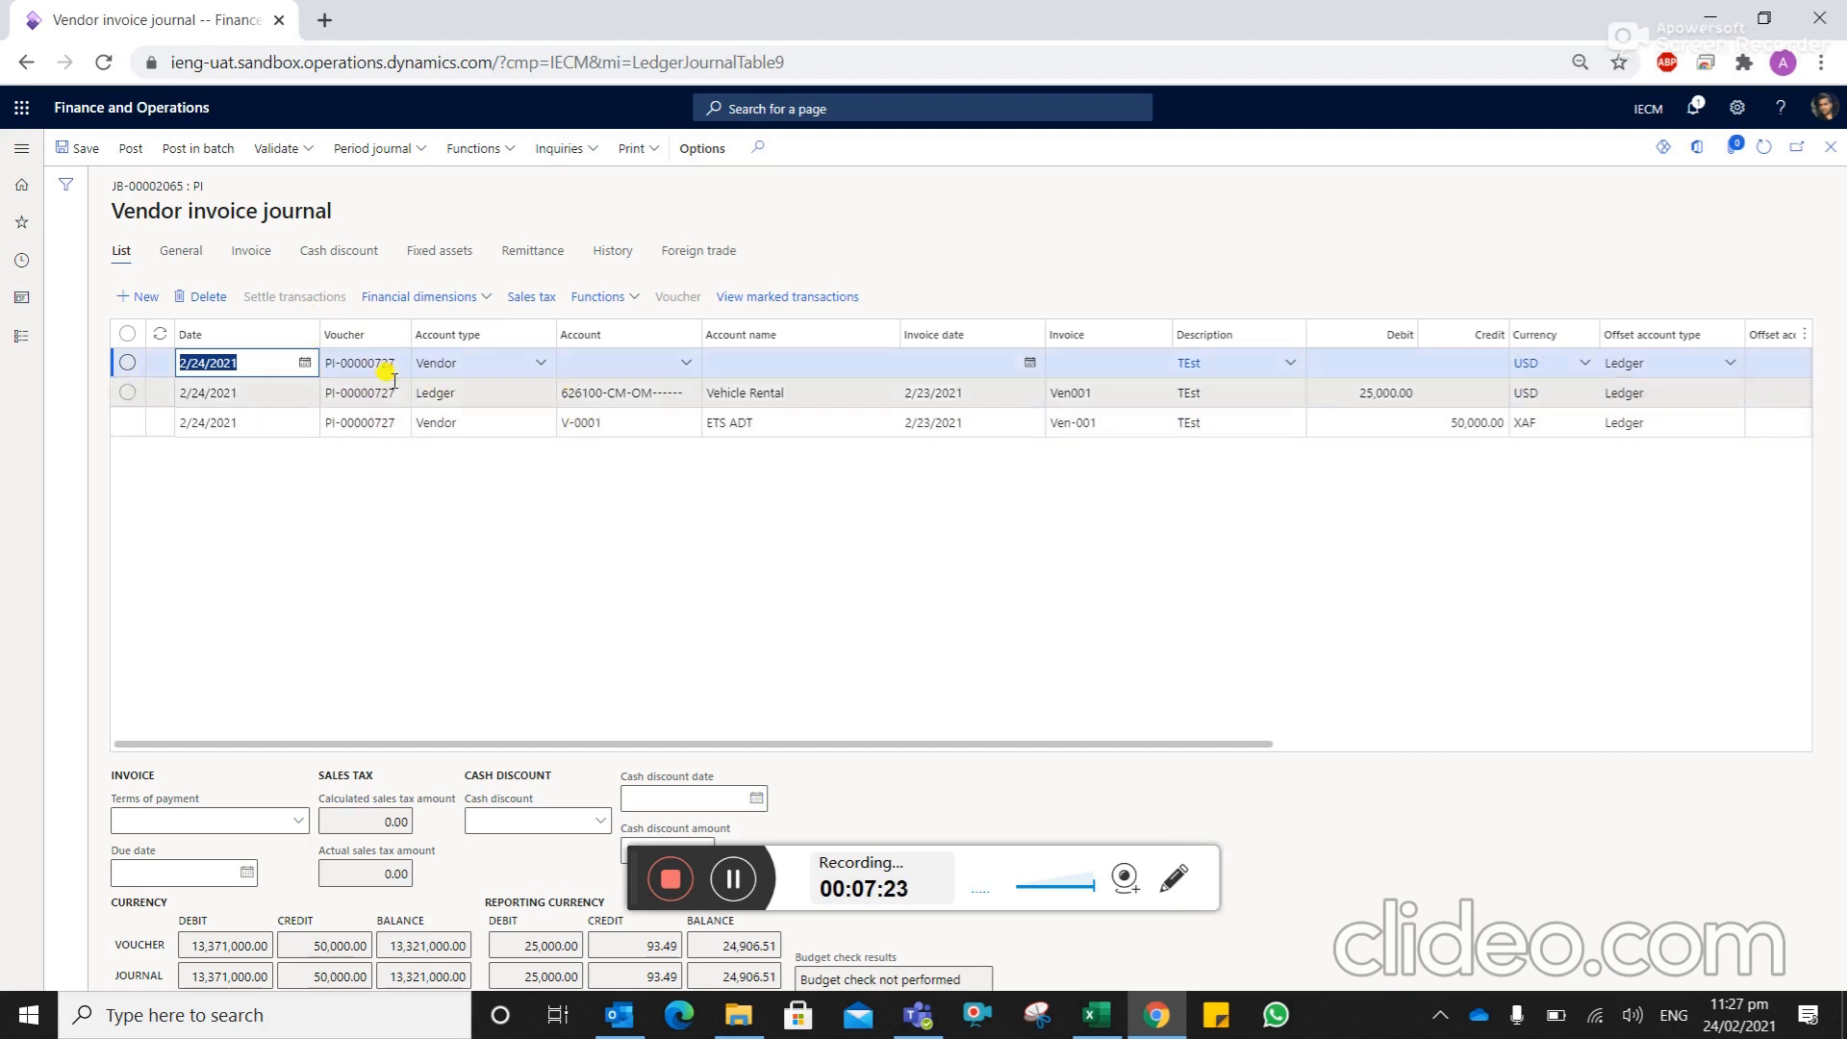
{"action": "left_click", "coordinate": [646, 359]}
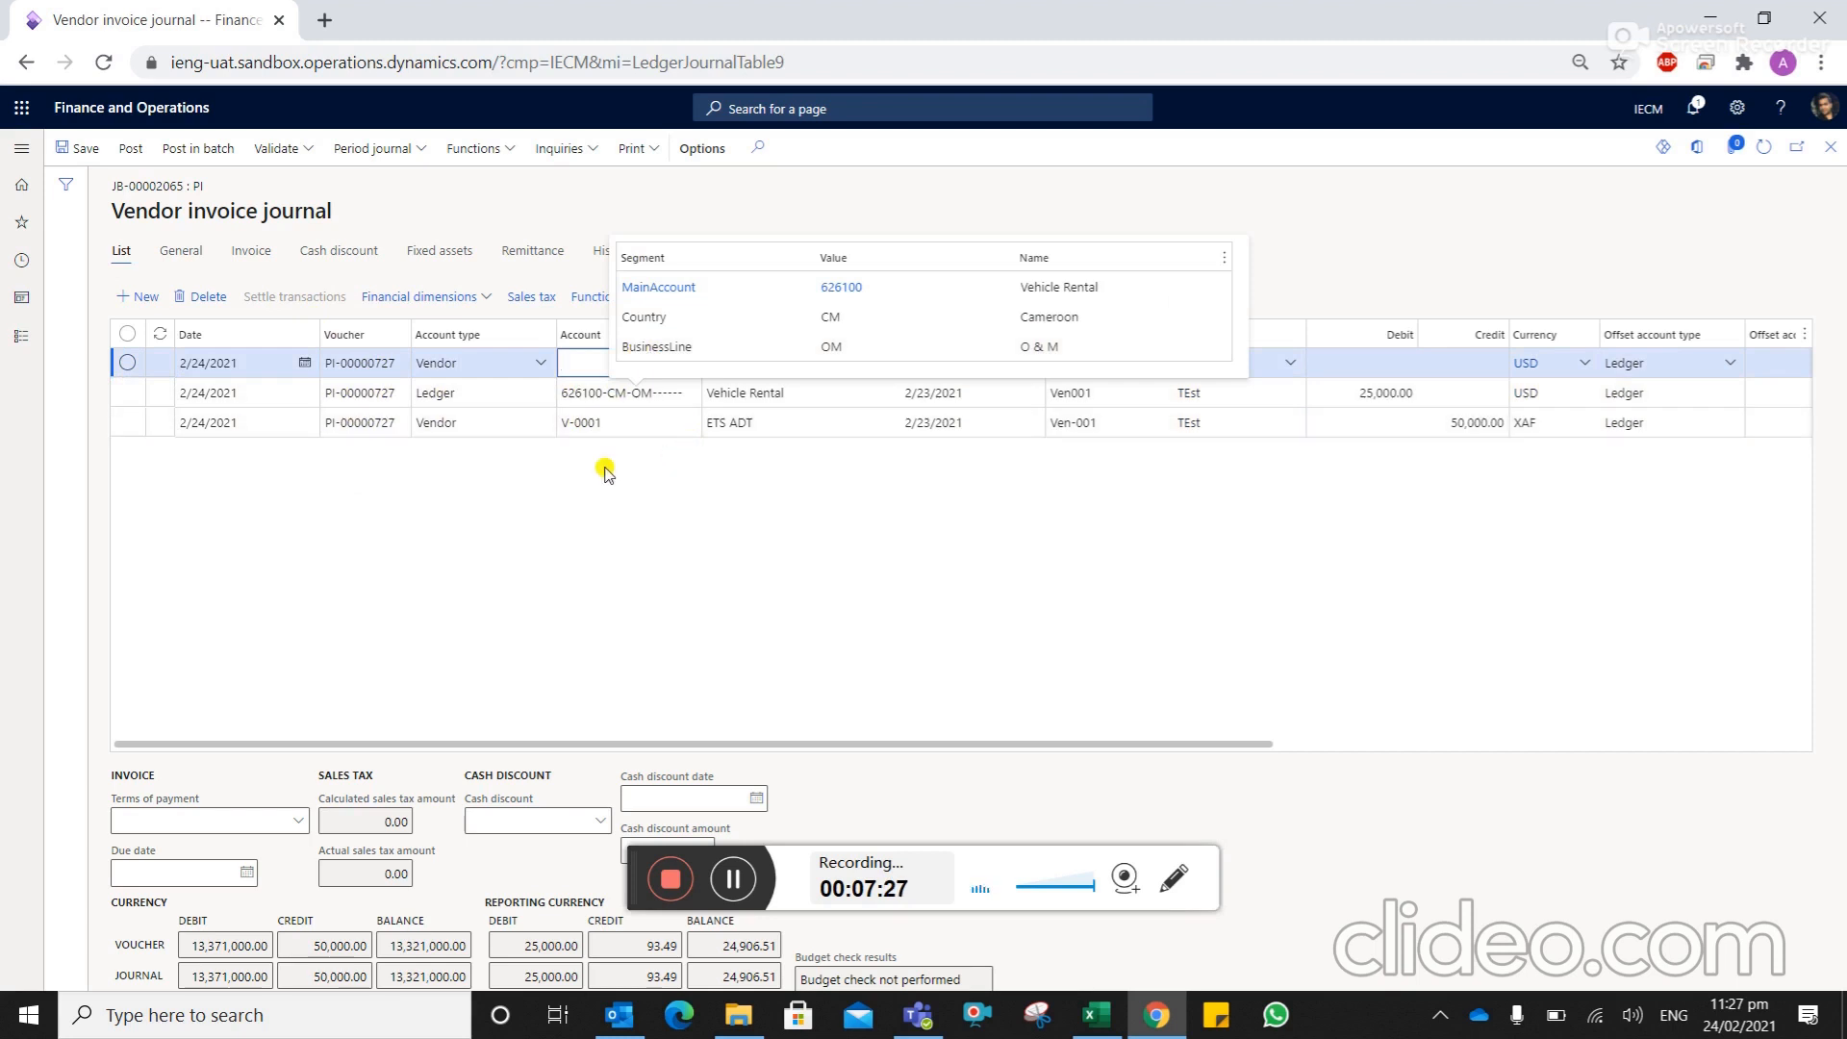
{"action": "left_click", "coordinate": [541, 365]}
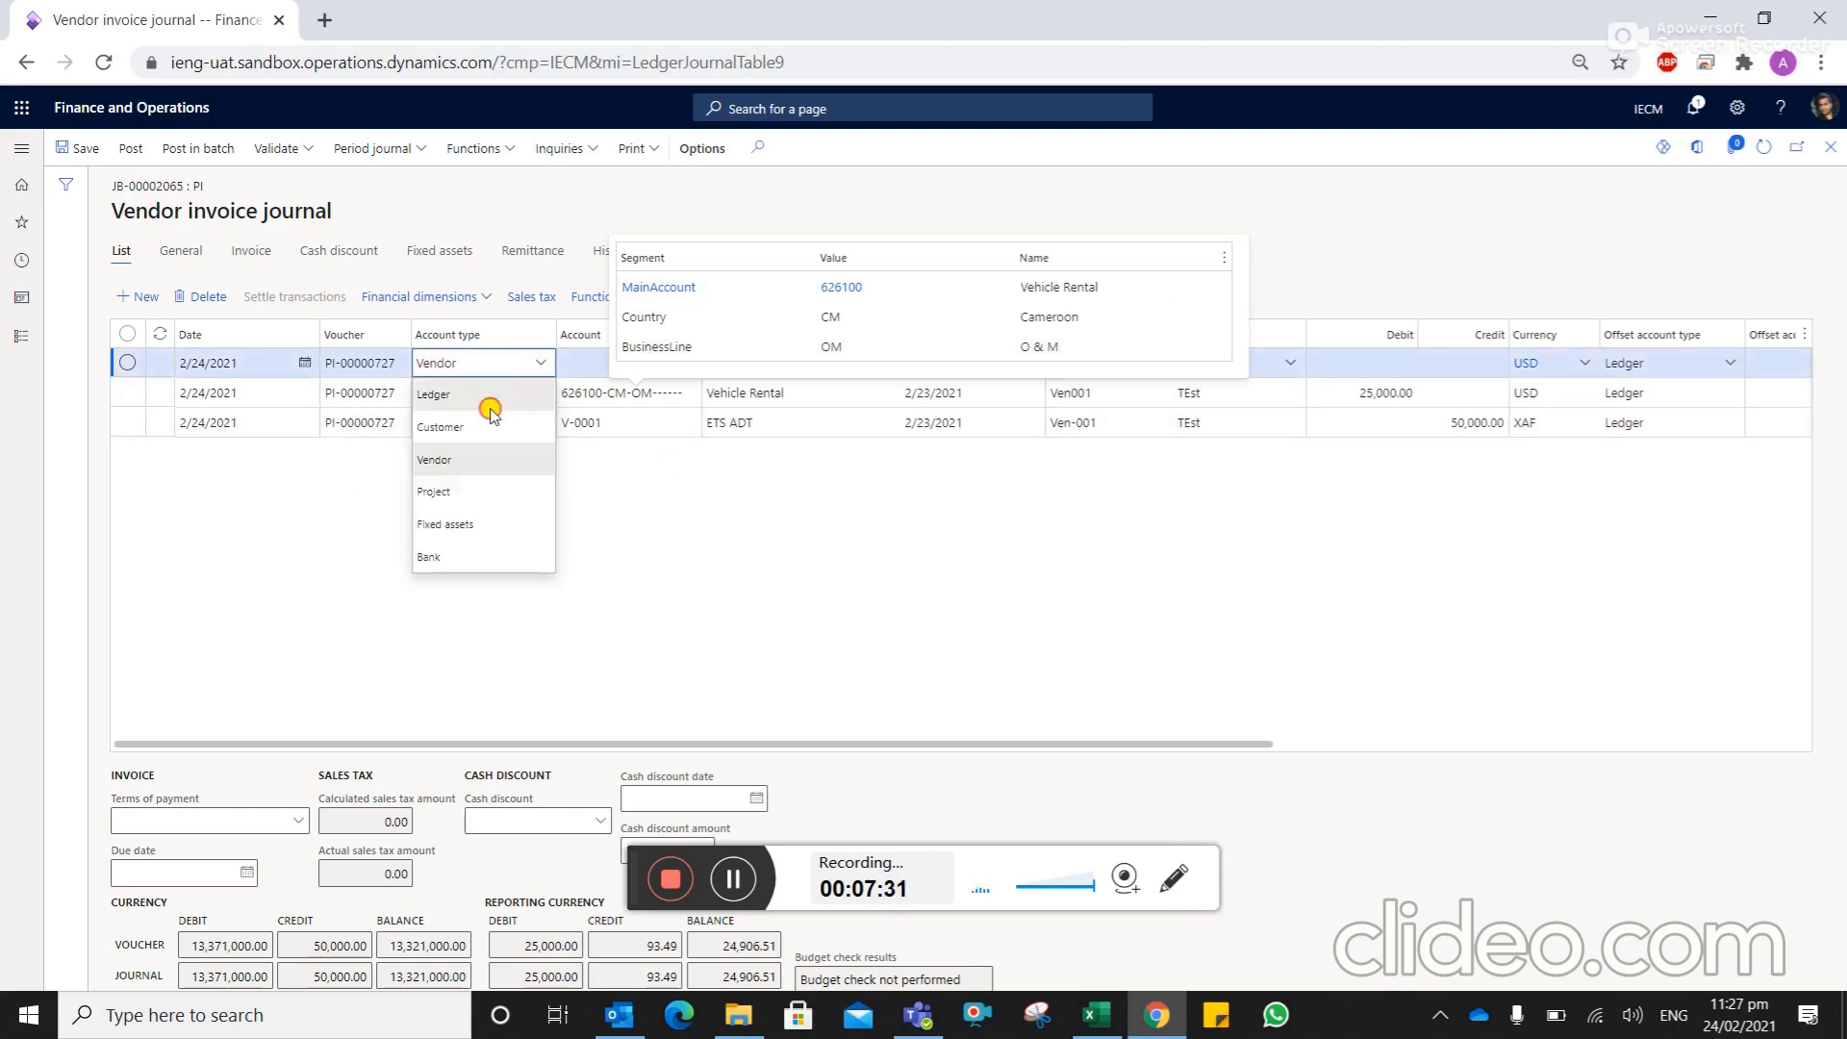
{"action": "left_click", "coordinate": [492, 397]}
Set the third line's account to main account 626100 with country CM and business line EC
{"action": "left_click", "coordinate": [577, 363]}
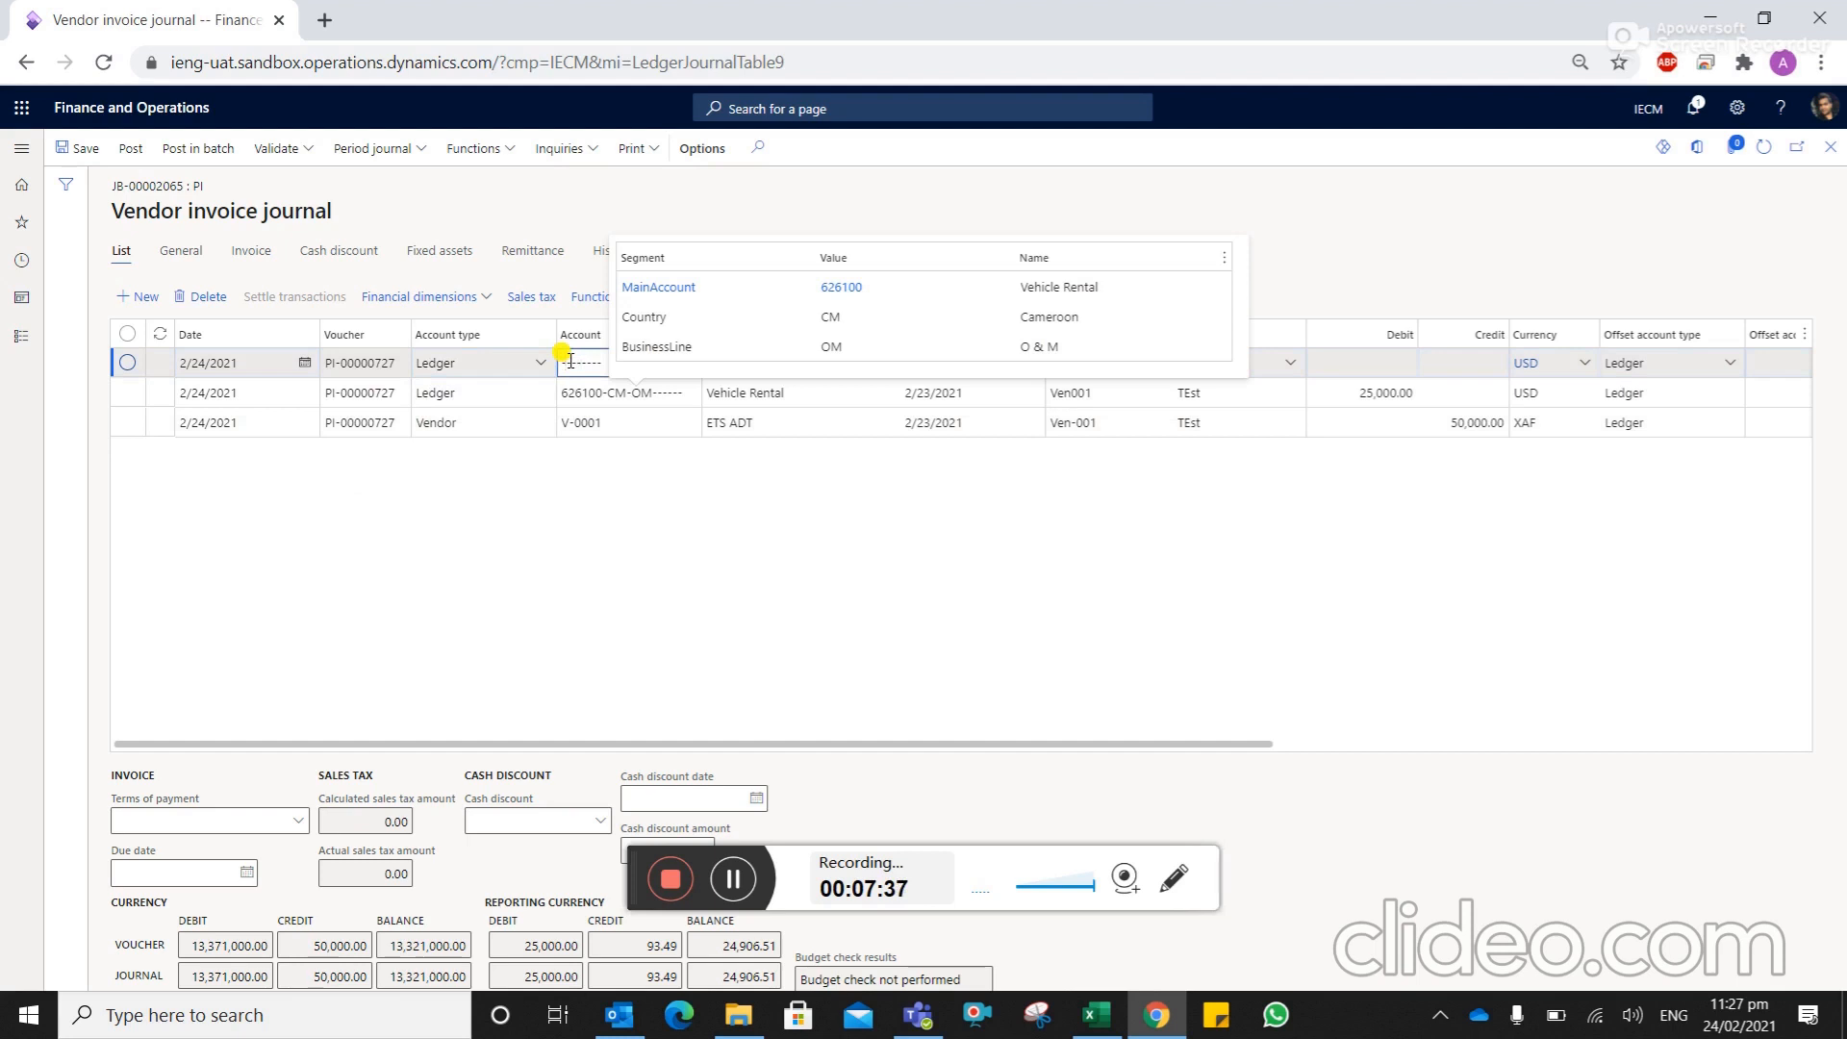
{"action": "type", "text": "626100"}
{"action": "left_click", "coordinate": [570, 362]}
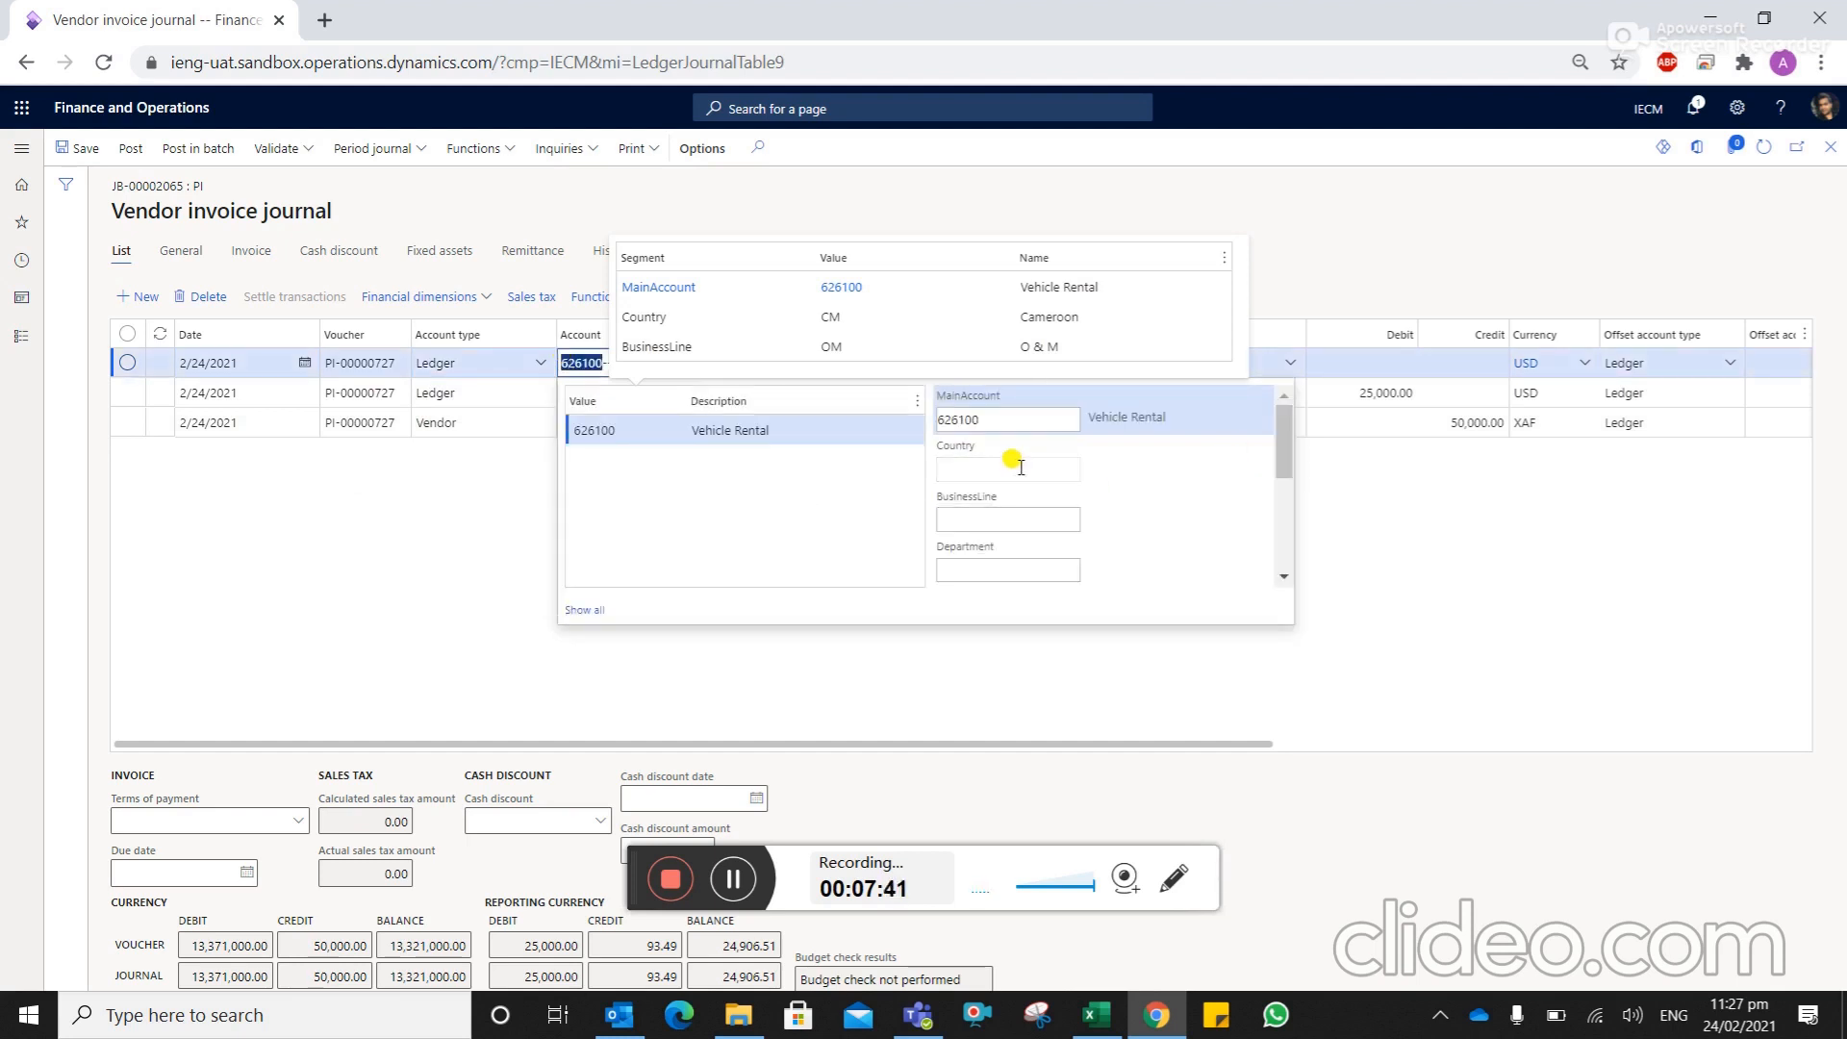
{"action": "left_click", "coordinate": [1021, 468]}
{"action": "type", "text": "c"}
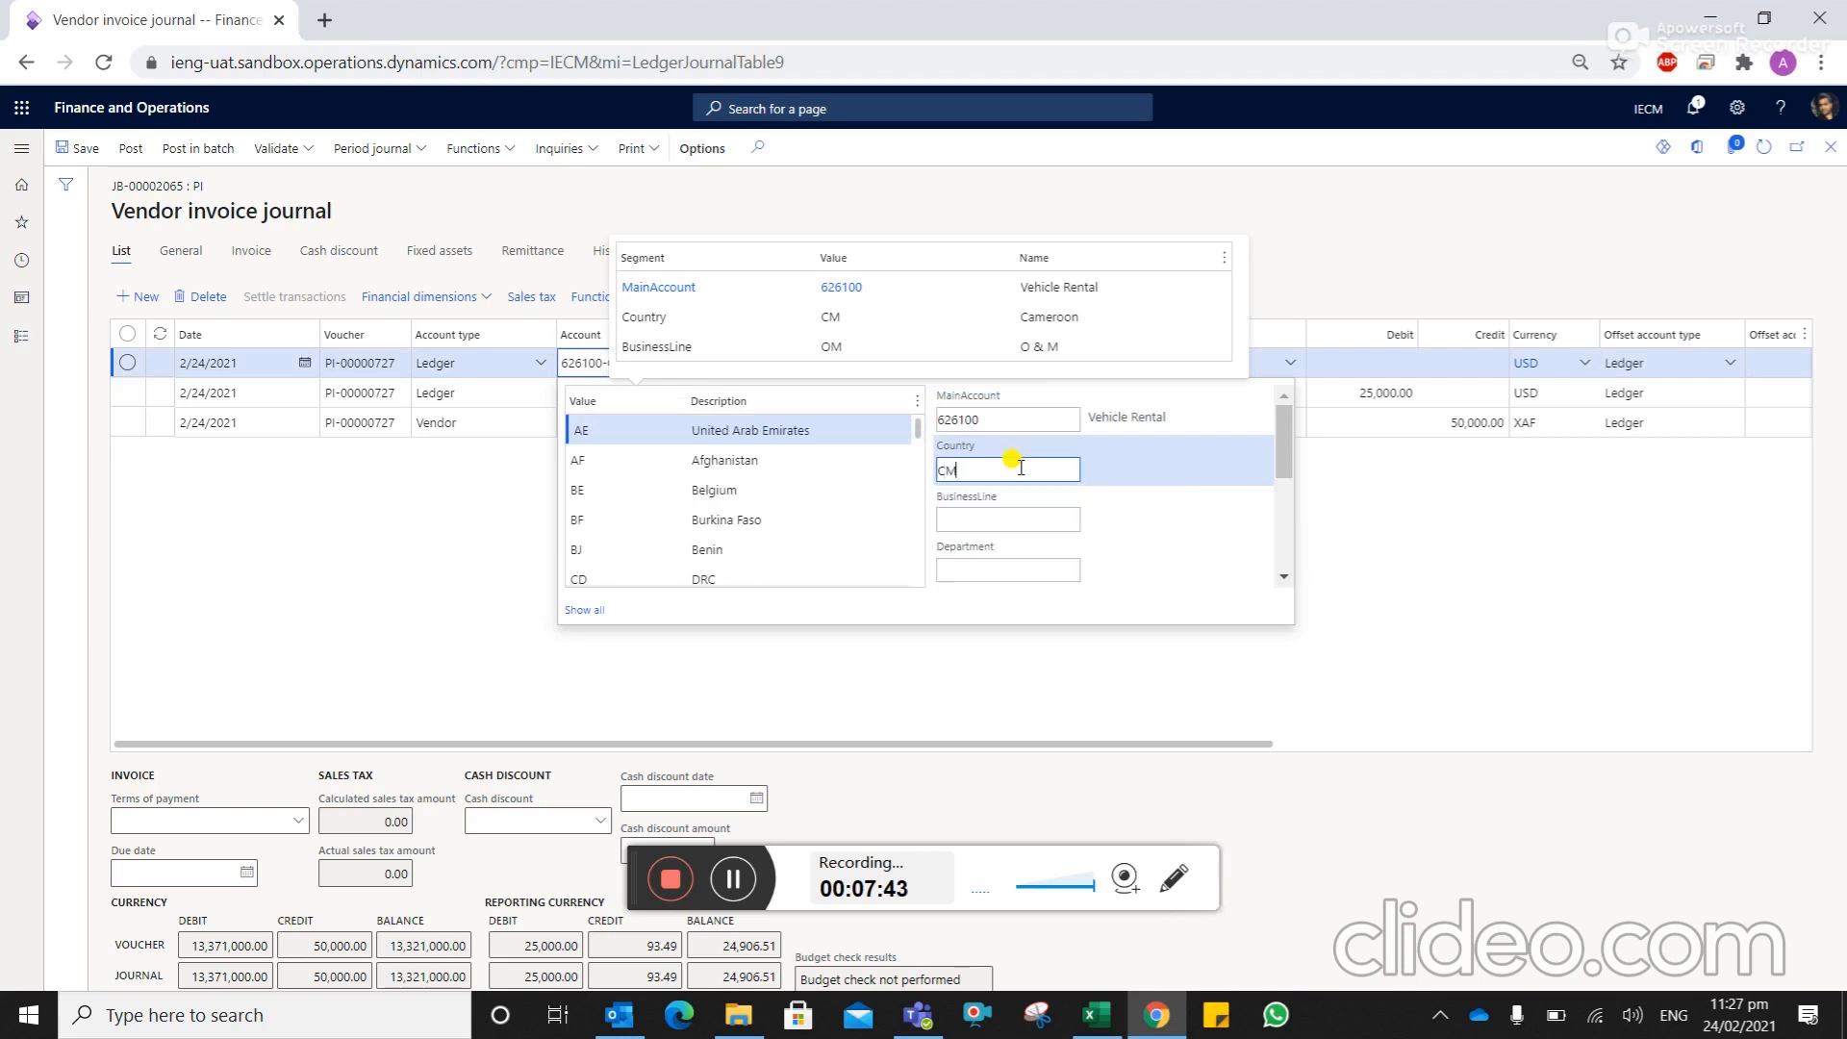
{"action": "key", "text": "Tab"}
{"action": "type", "text": "EC"}
{"action": "key", "text": "Tab"}
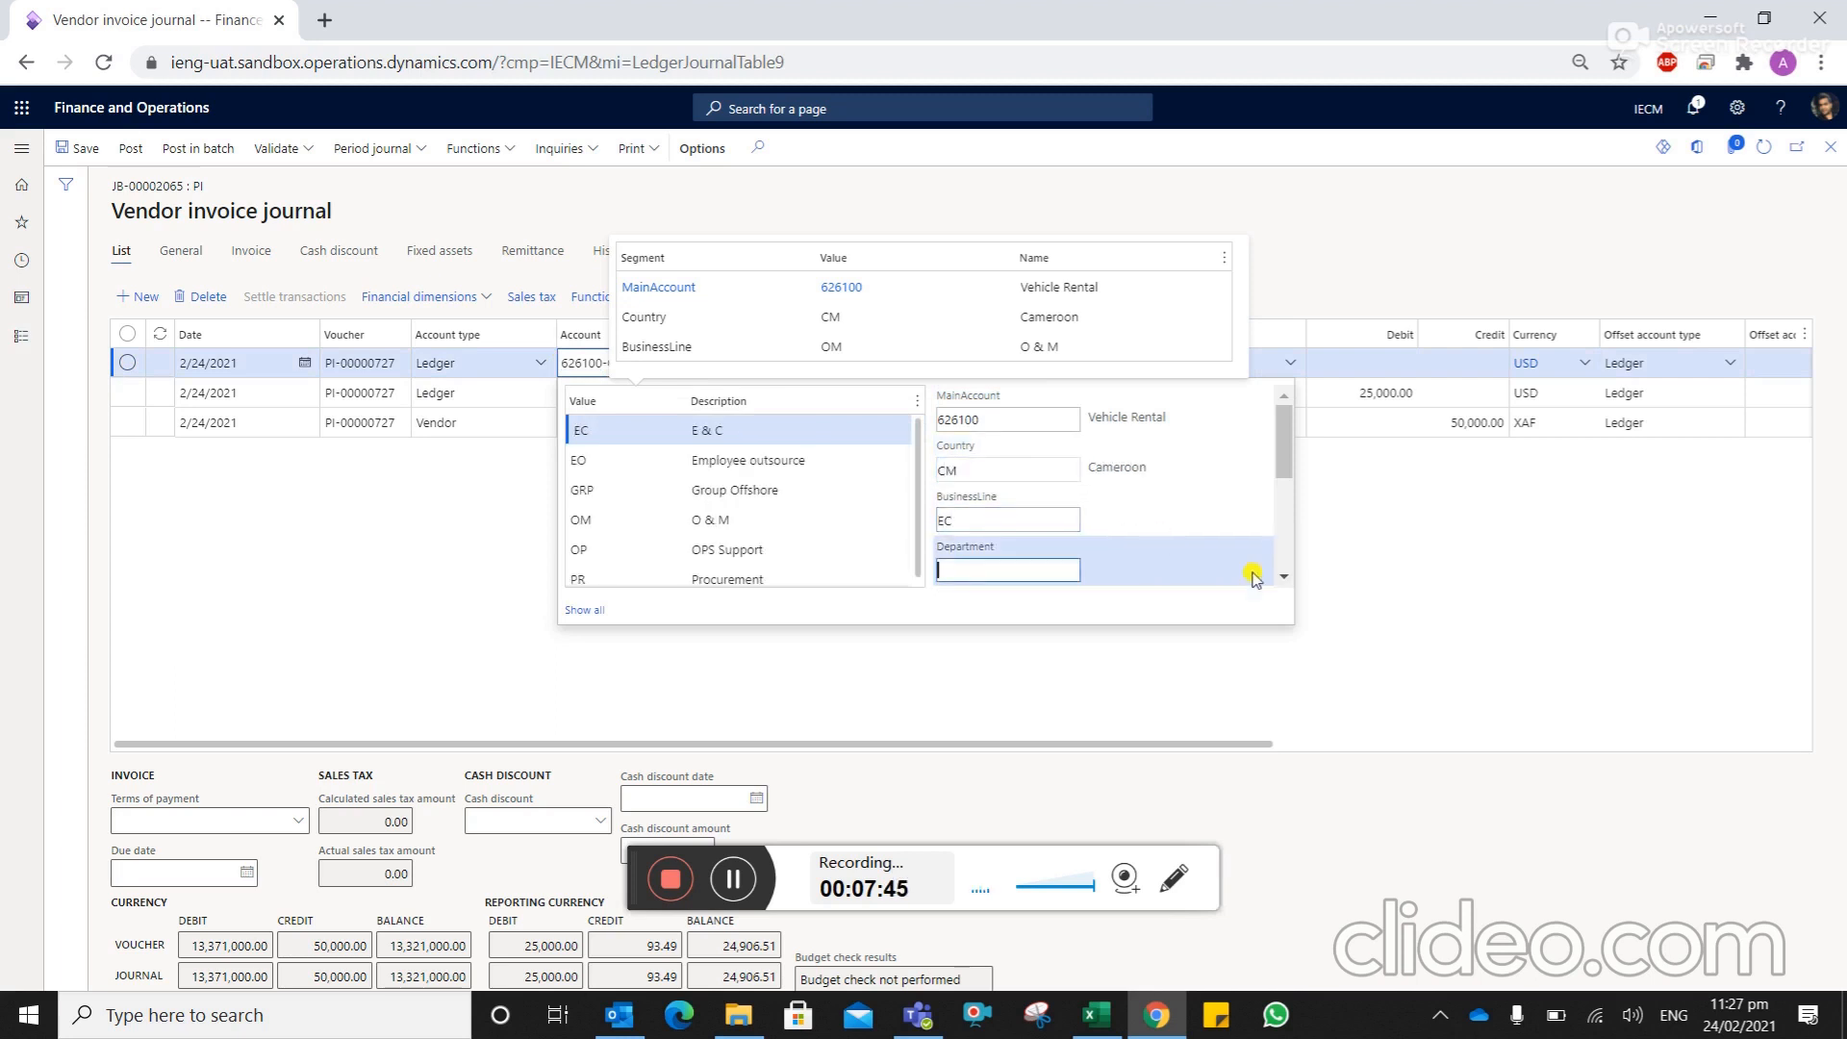
{"action": "left_click", "coordinate": [1356, 618]}
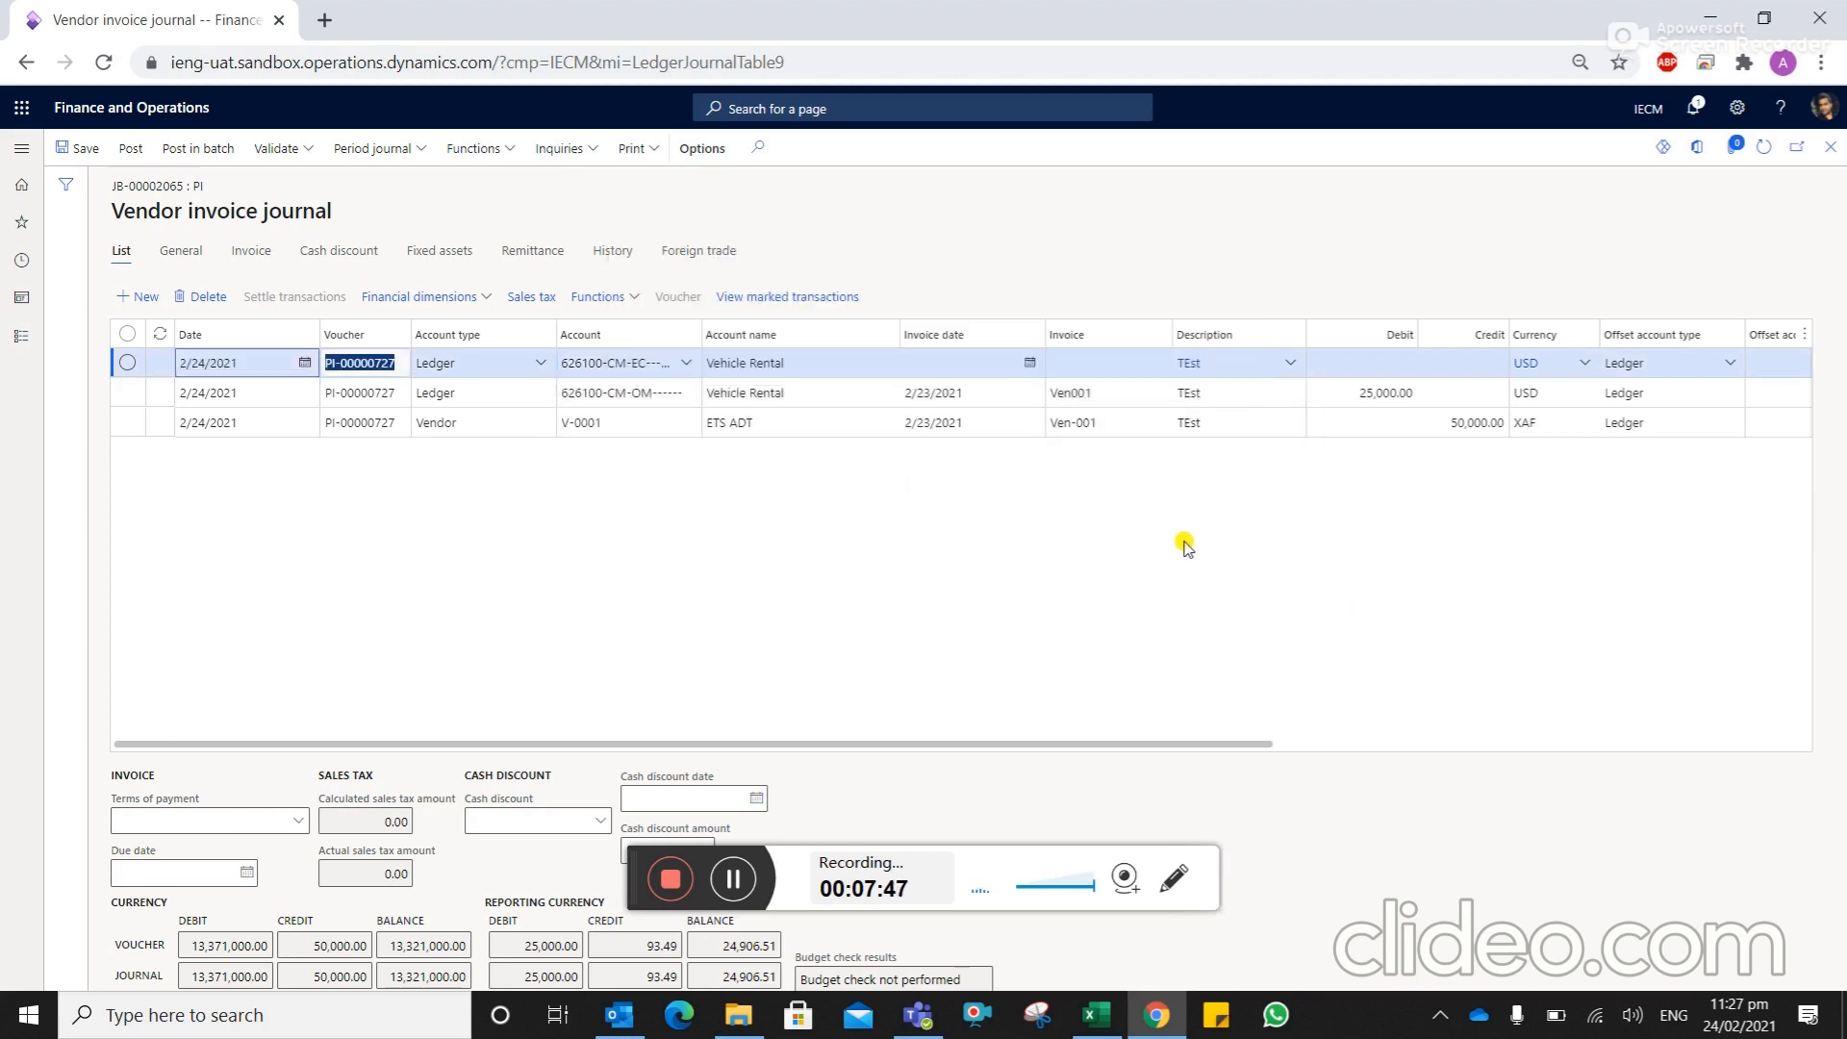
Set the EC ledger line's invoice date to 2/23/2021
{"action": "key", "text": "Tab"}
{"action": "key", "text": "Tab"}
{"action": "key", "text": "Tab"}
{"action": "key", "text": "Tab"}
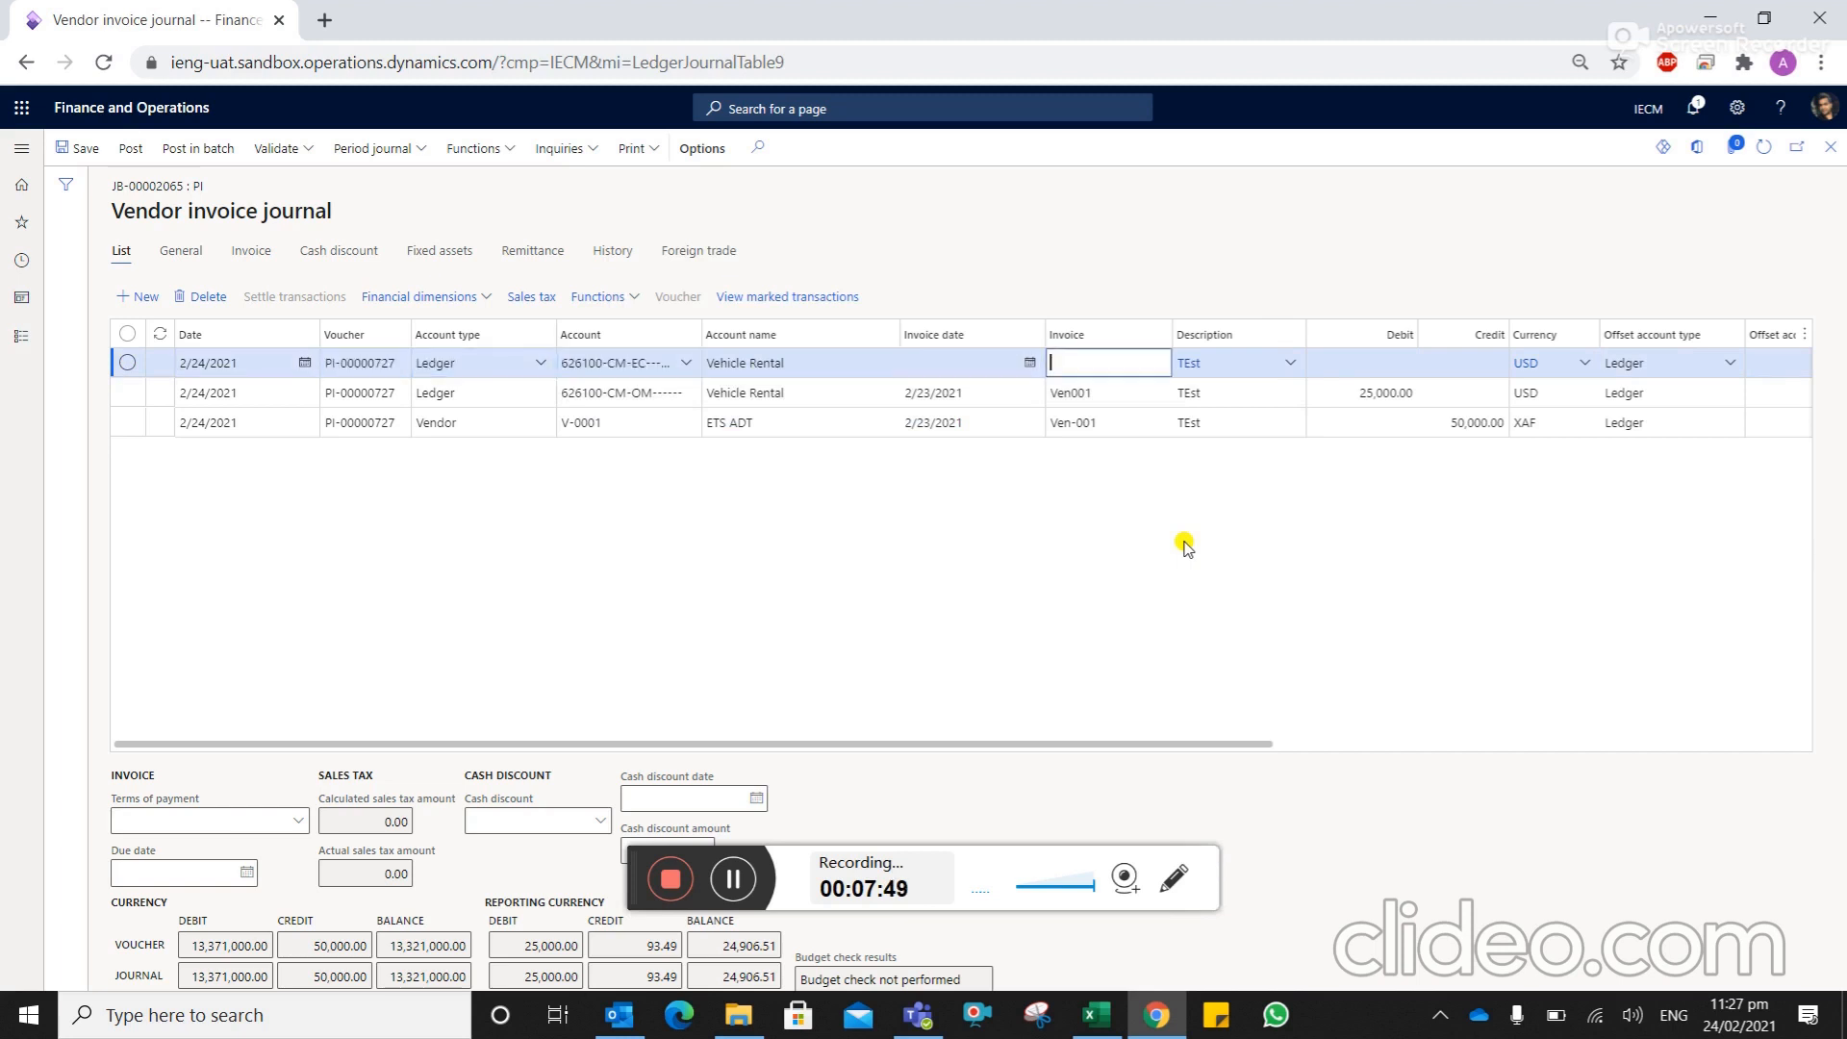
{"action": "key", "text": "shift+Tab"}
{"action": "key", "text": "alt+Down"}
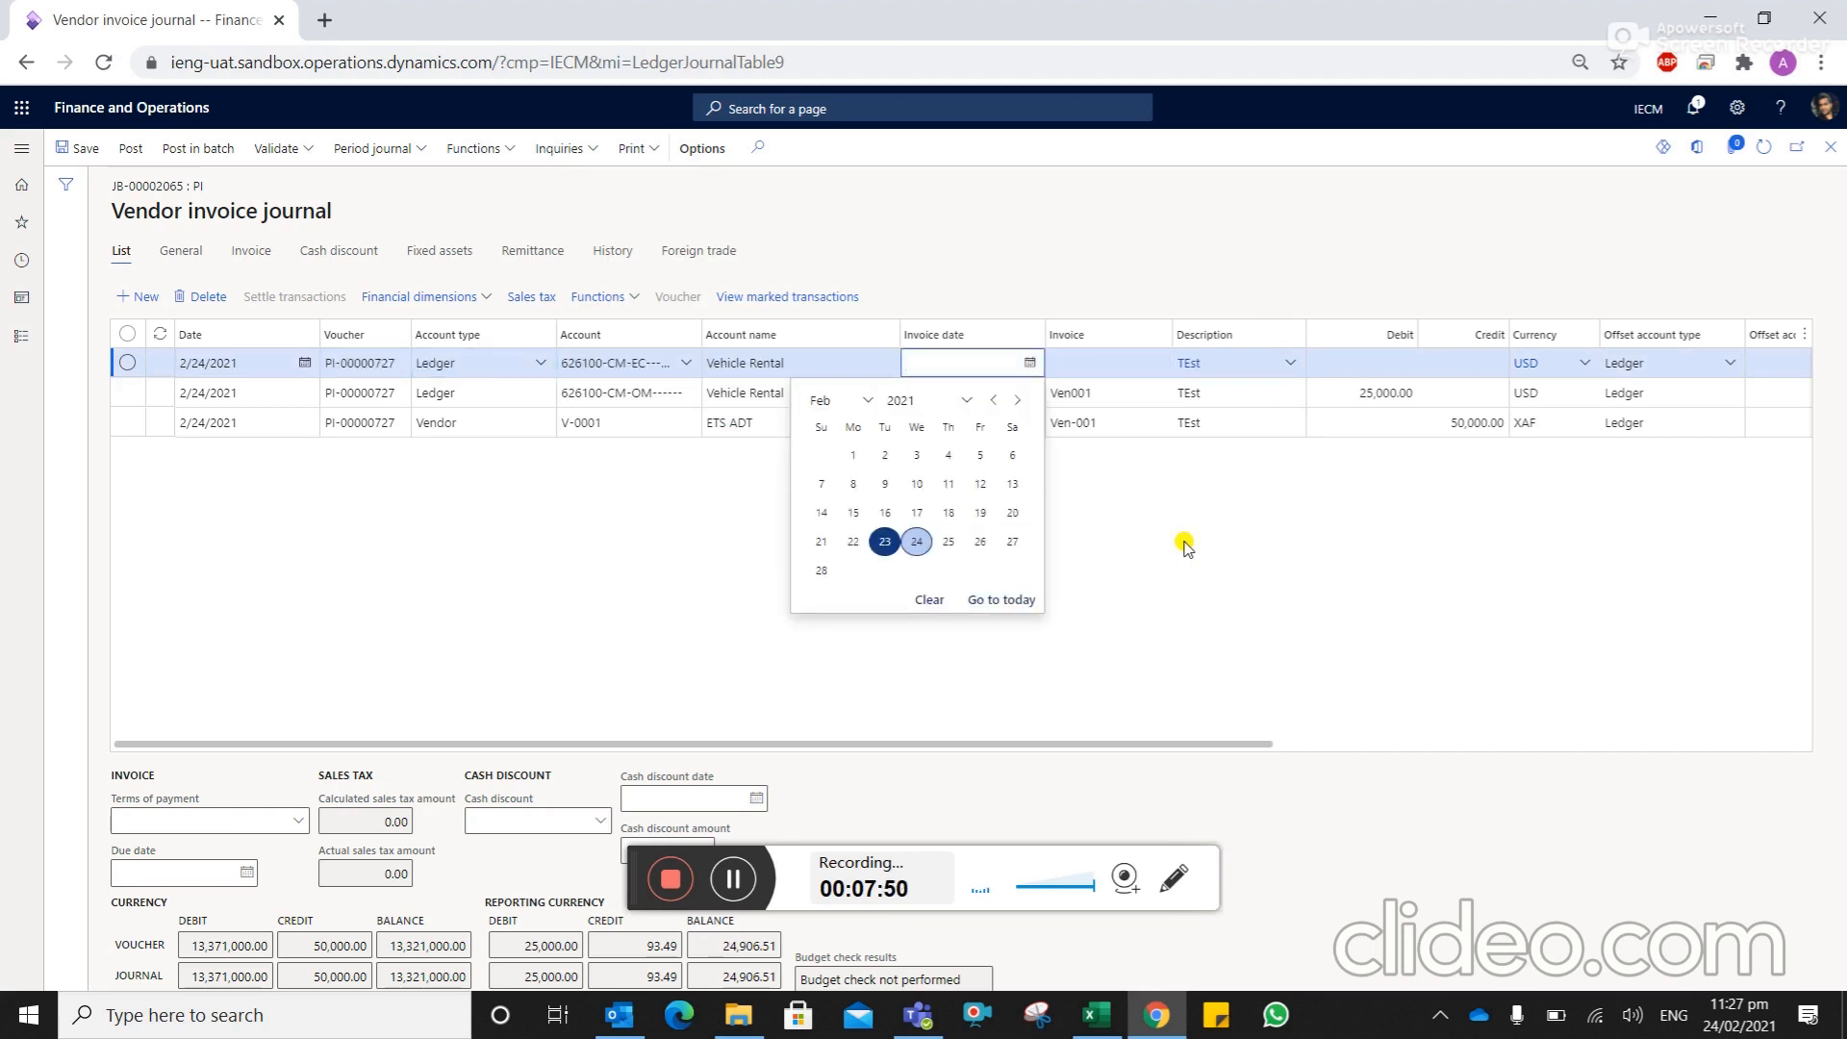
{"action": "left_click", "coordinate": [885, 542]}
{"action": "key", "text": "Tab"}
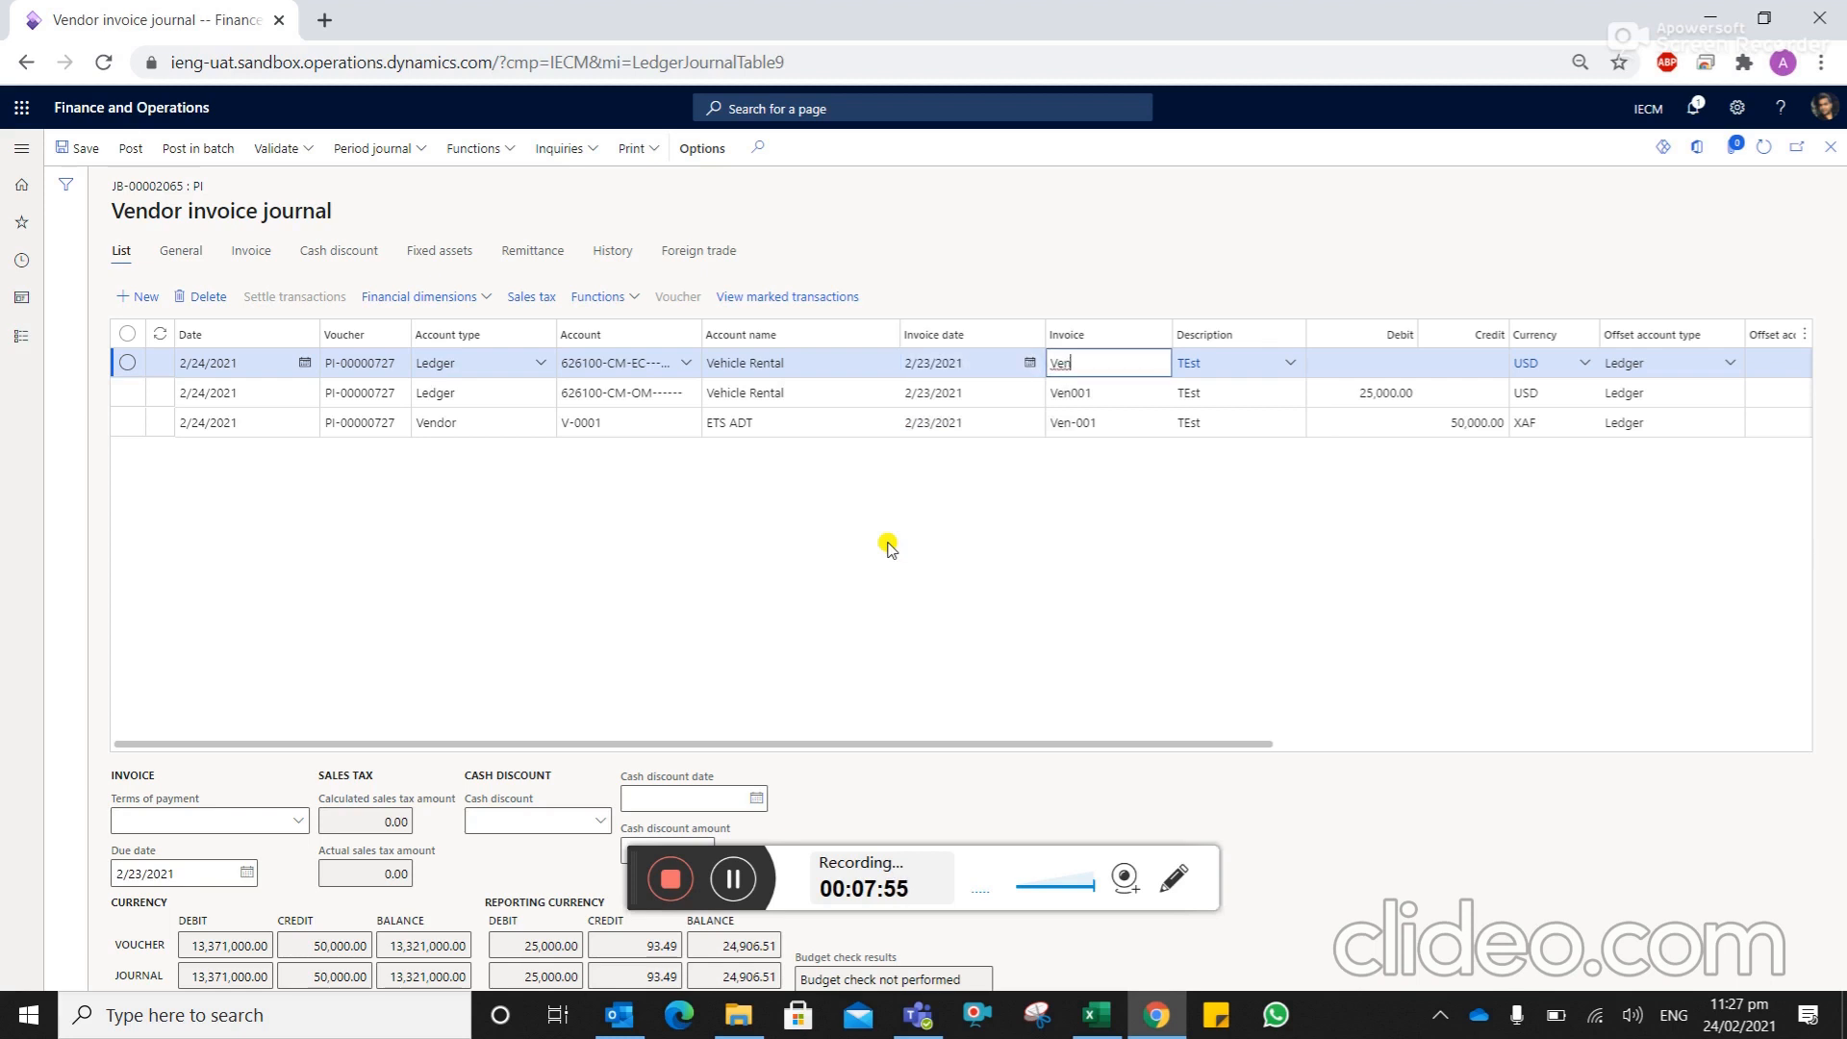
Enter Ven001 as the EC ledger line's invoice and 25,000 as its debit
{"action": "type", "text": "Ven01"}
{"action": "key", "text": "Tab"}
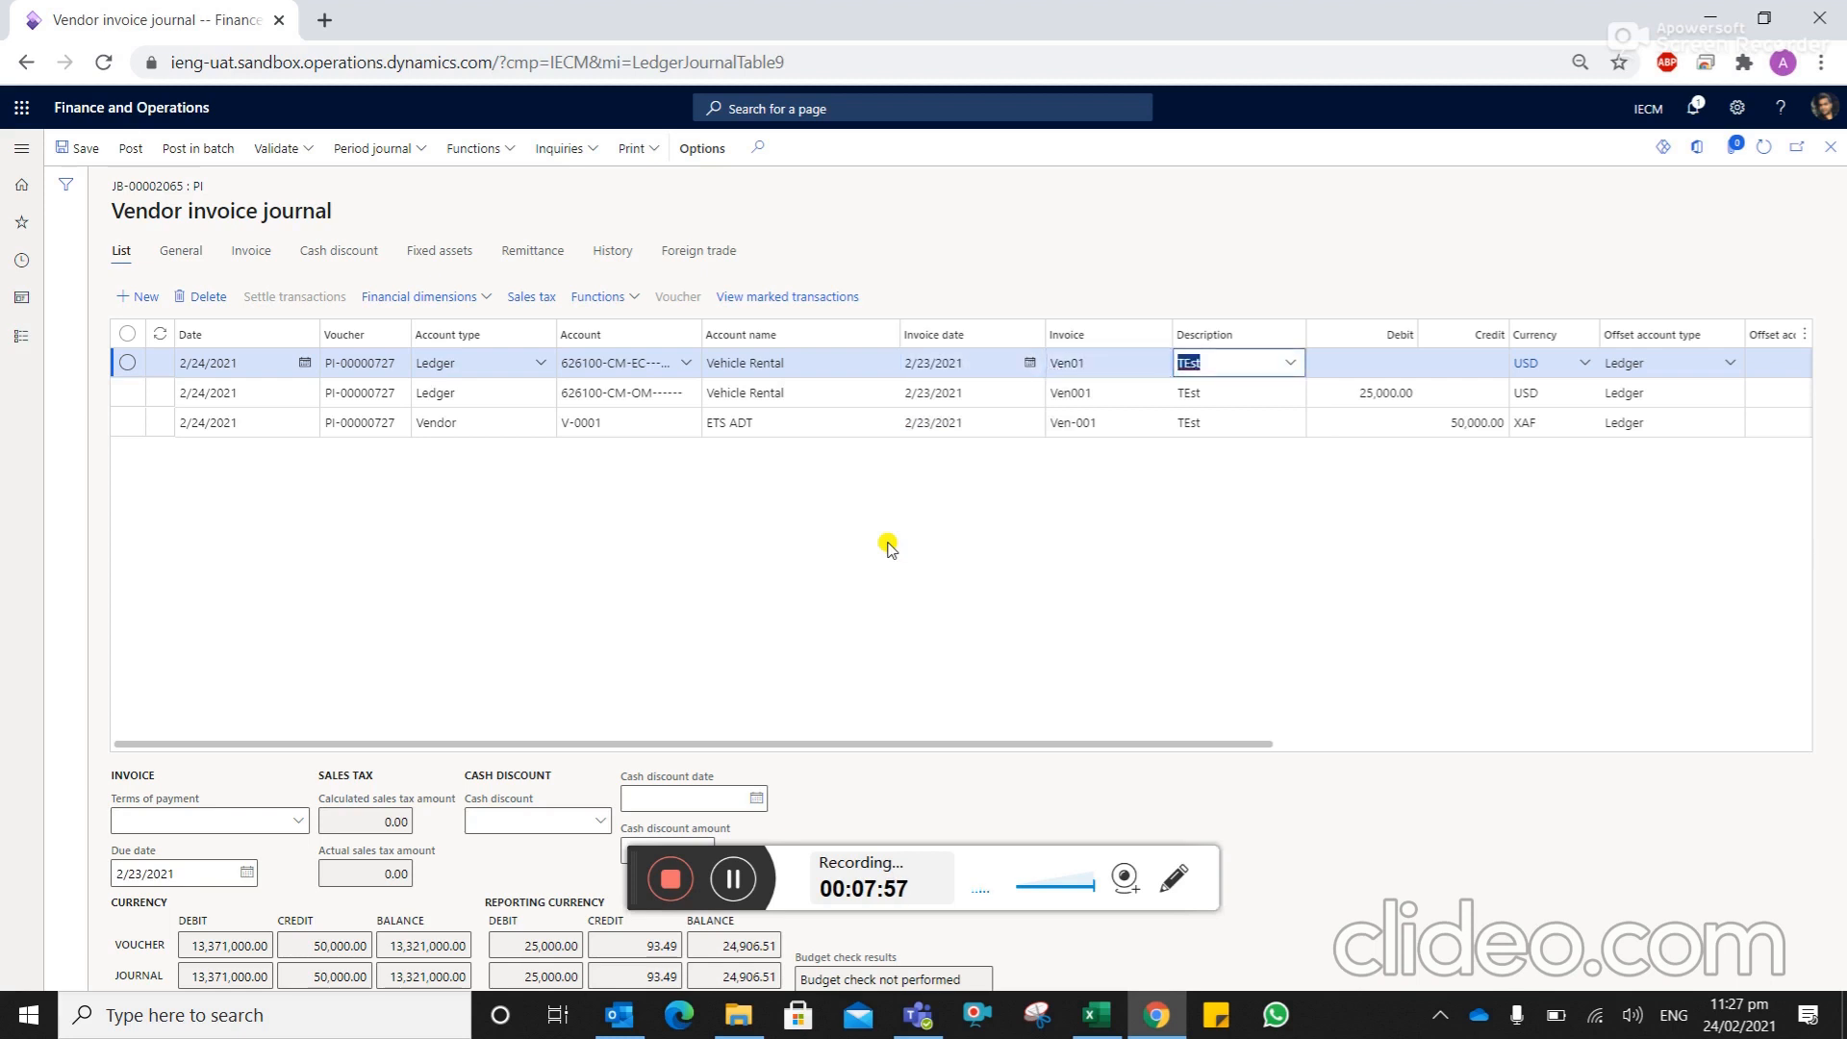
{"action": "key", "text": "shift+Tab"}
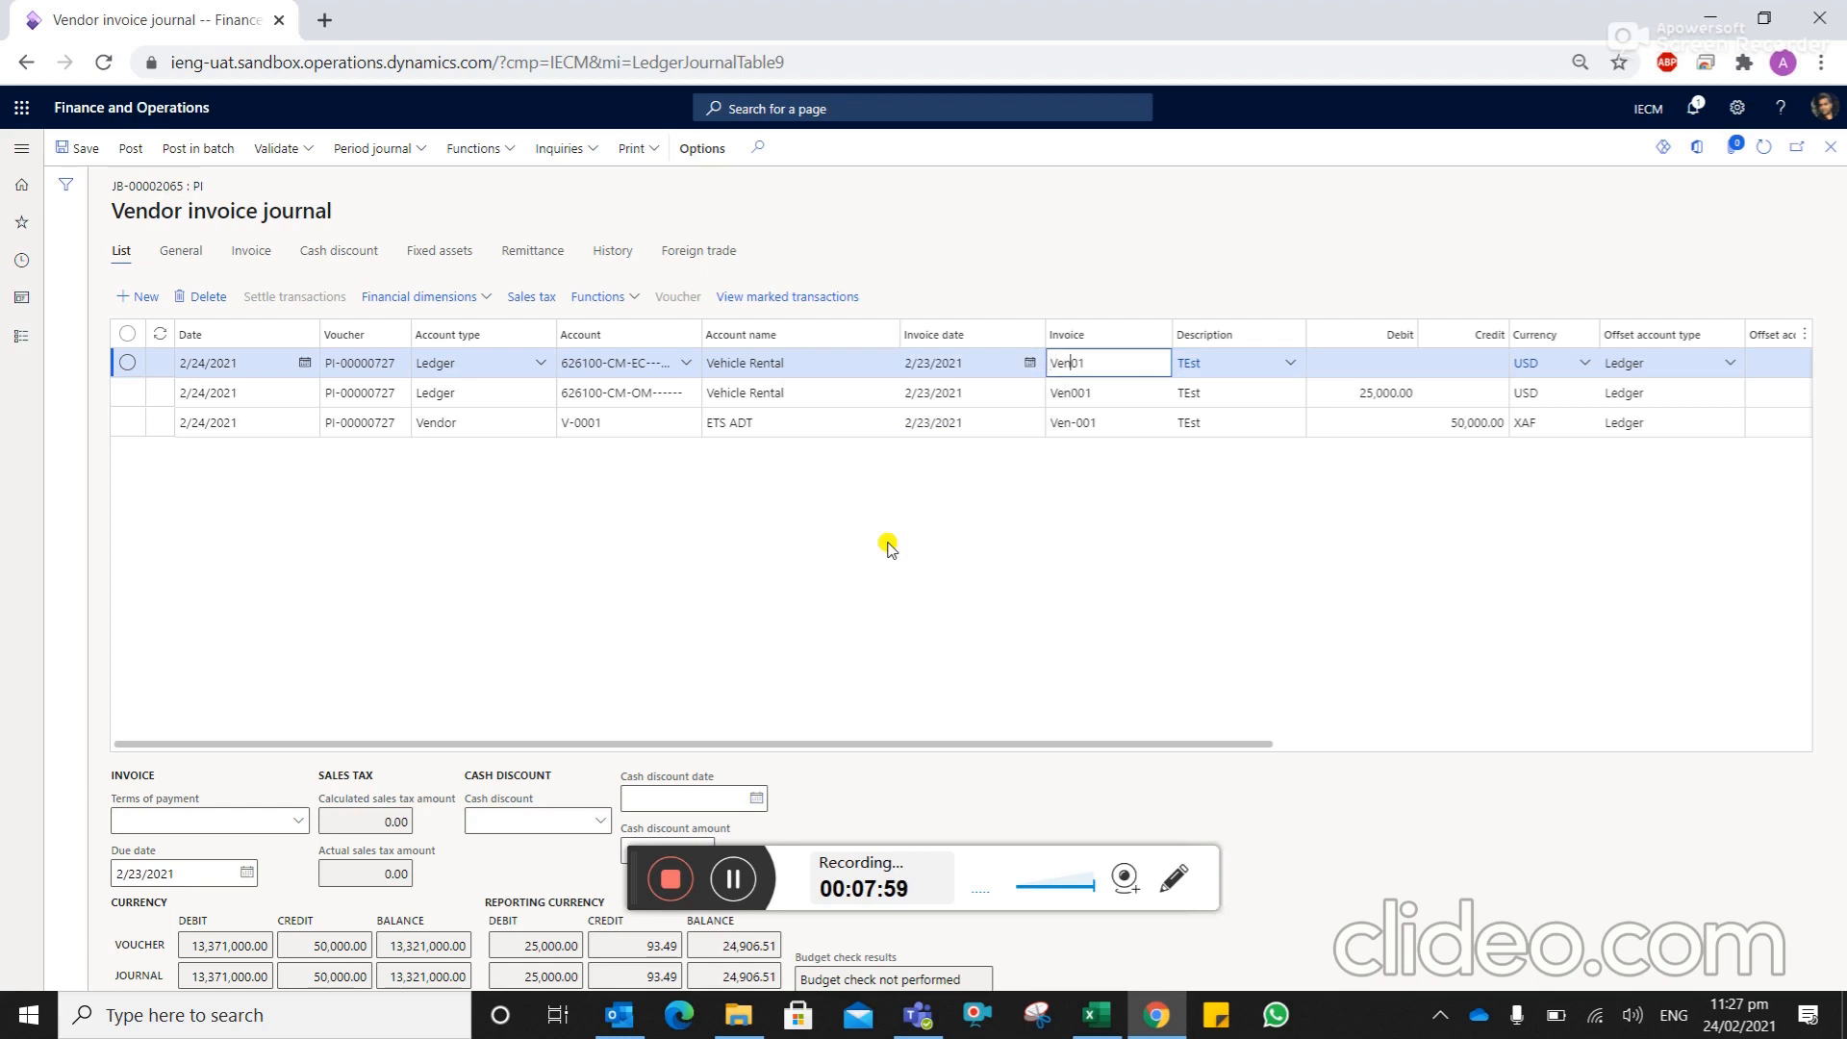
{"action": "key", "text": "Tab"}
{"action": "key", "text": "Tab"}
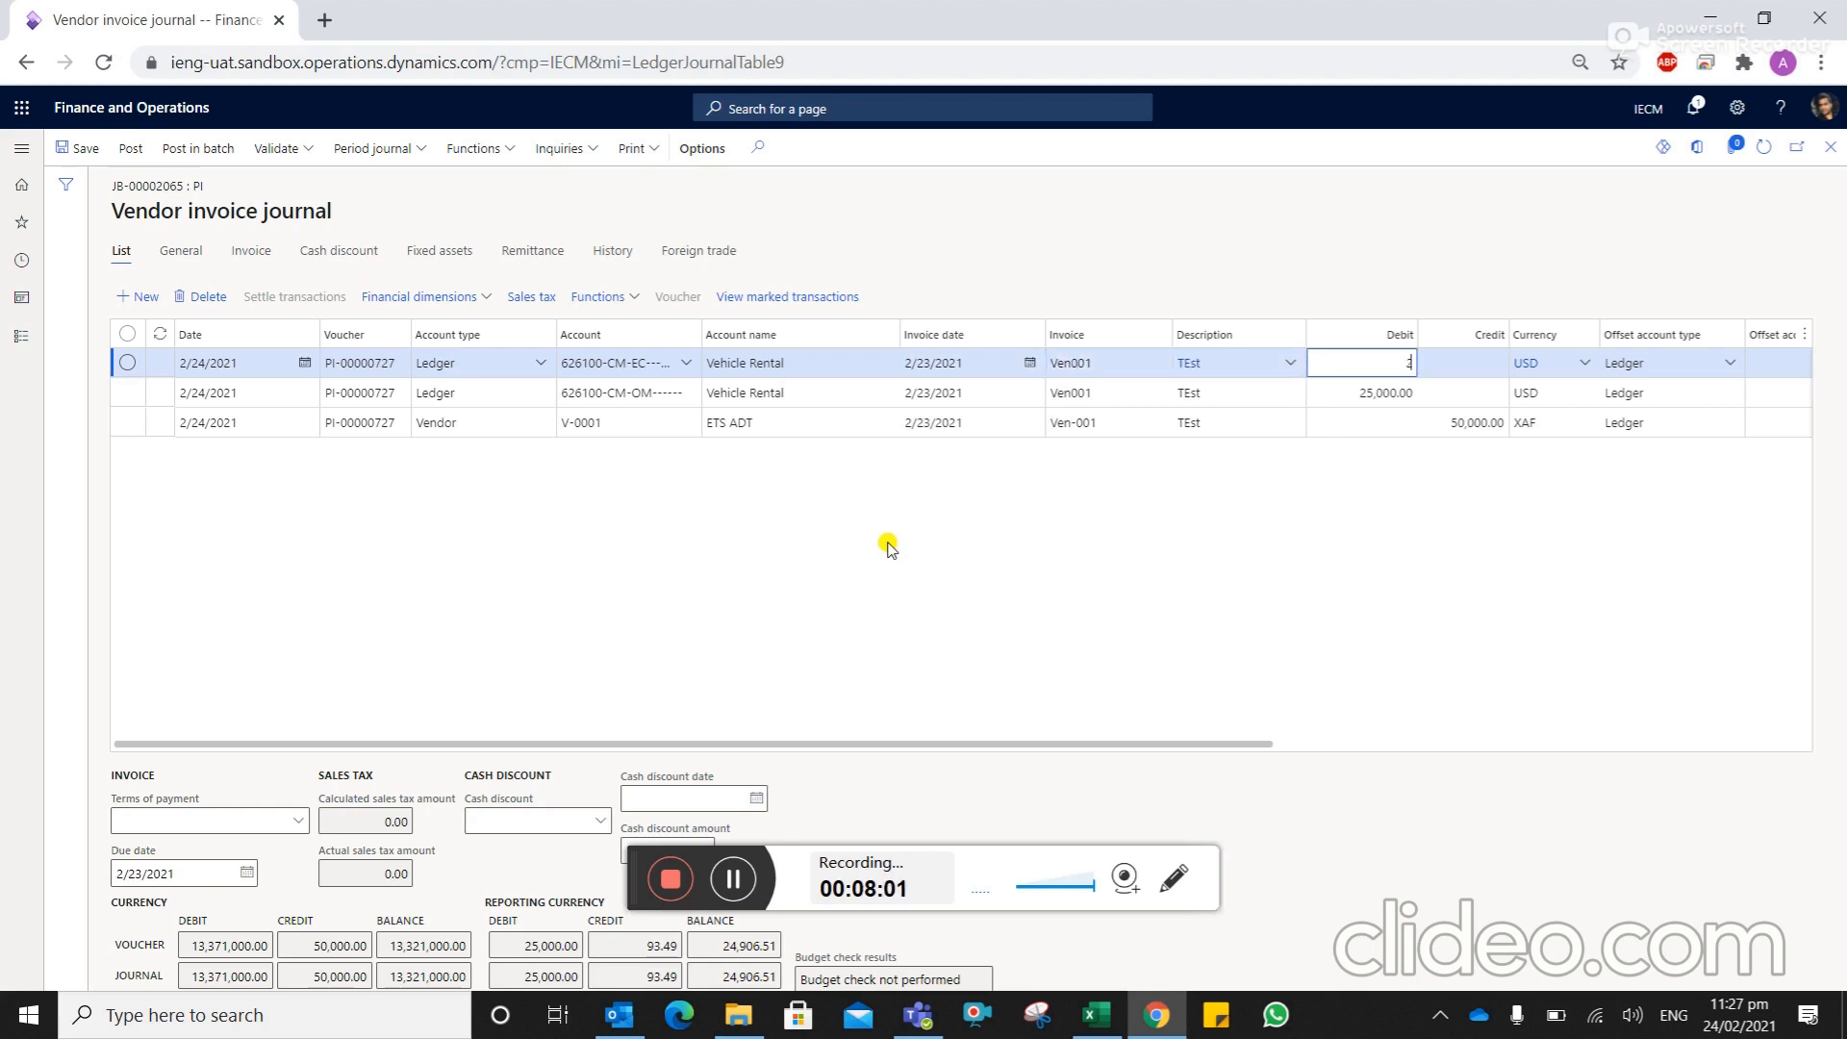
{"action": "type", "text": "25,000"}
{"action": "key", "text": "Tab"}
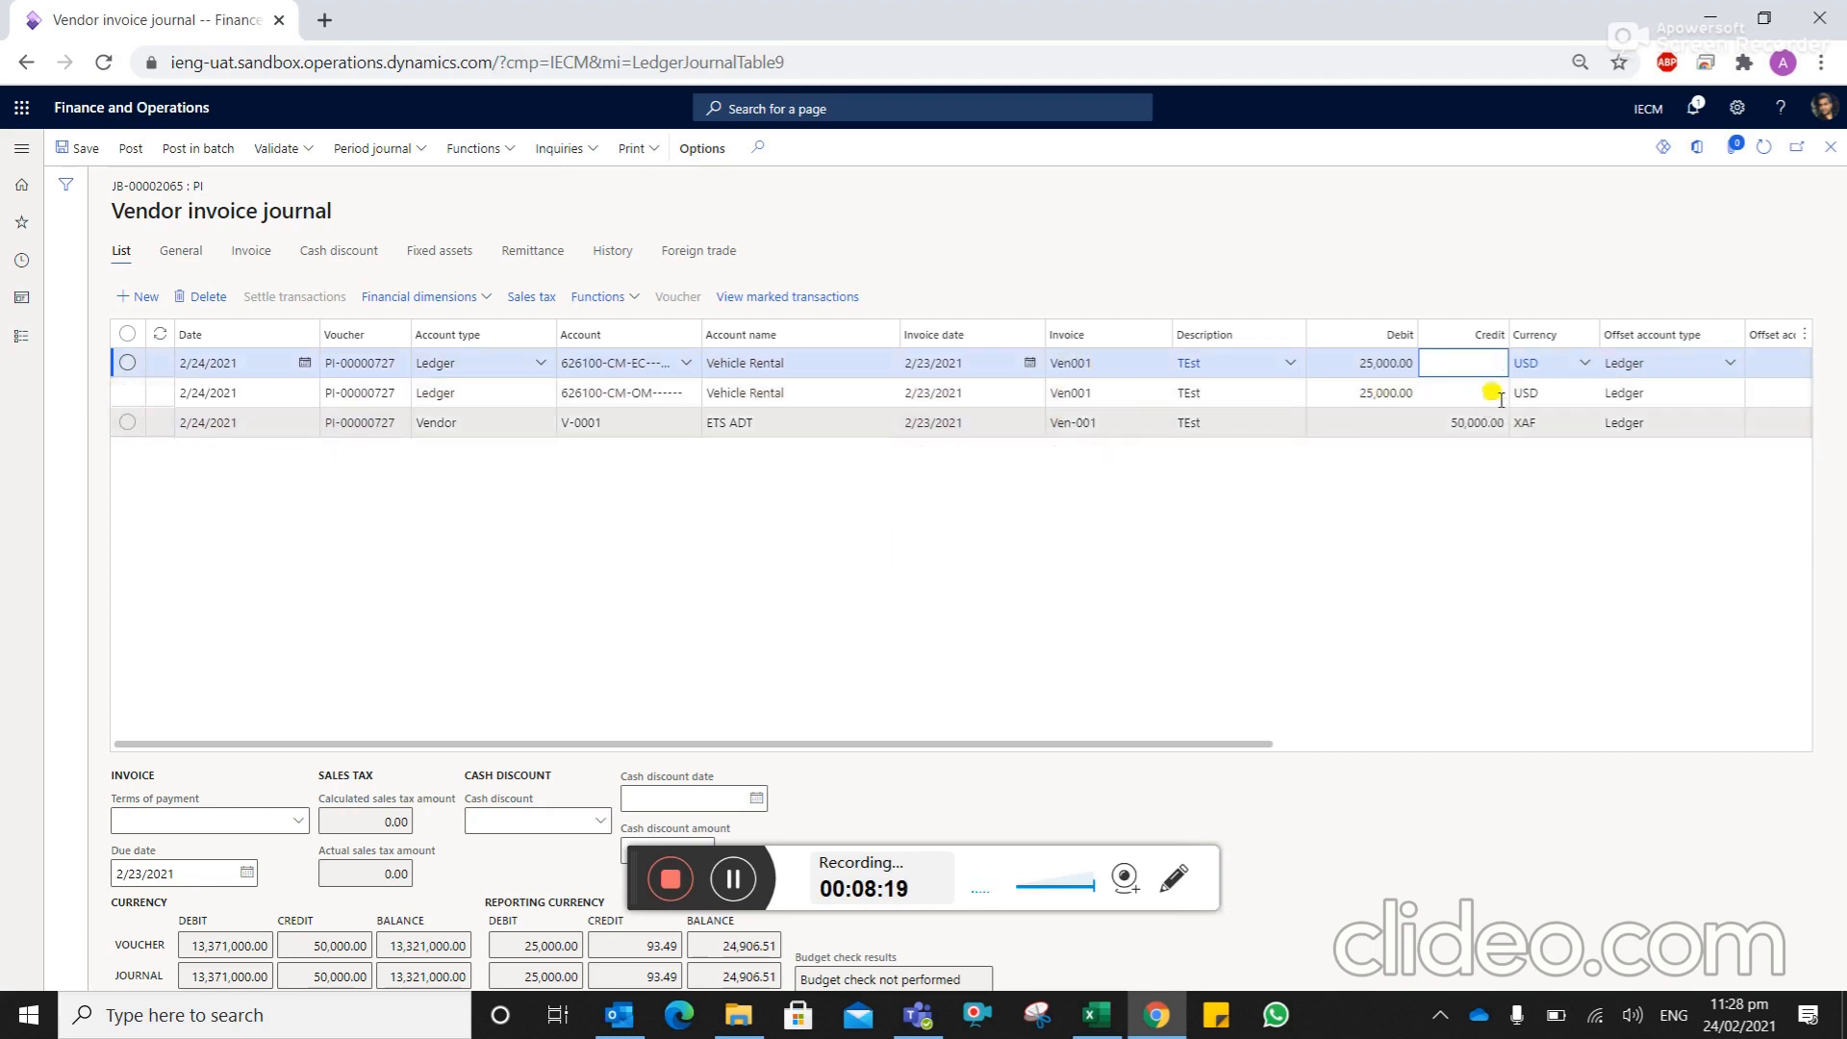
Set the currency of both Vehicle Rental ledger lines, EC and OM, to XAF
{"action": "left_click", "coordinate": [1570, 366]}
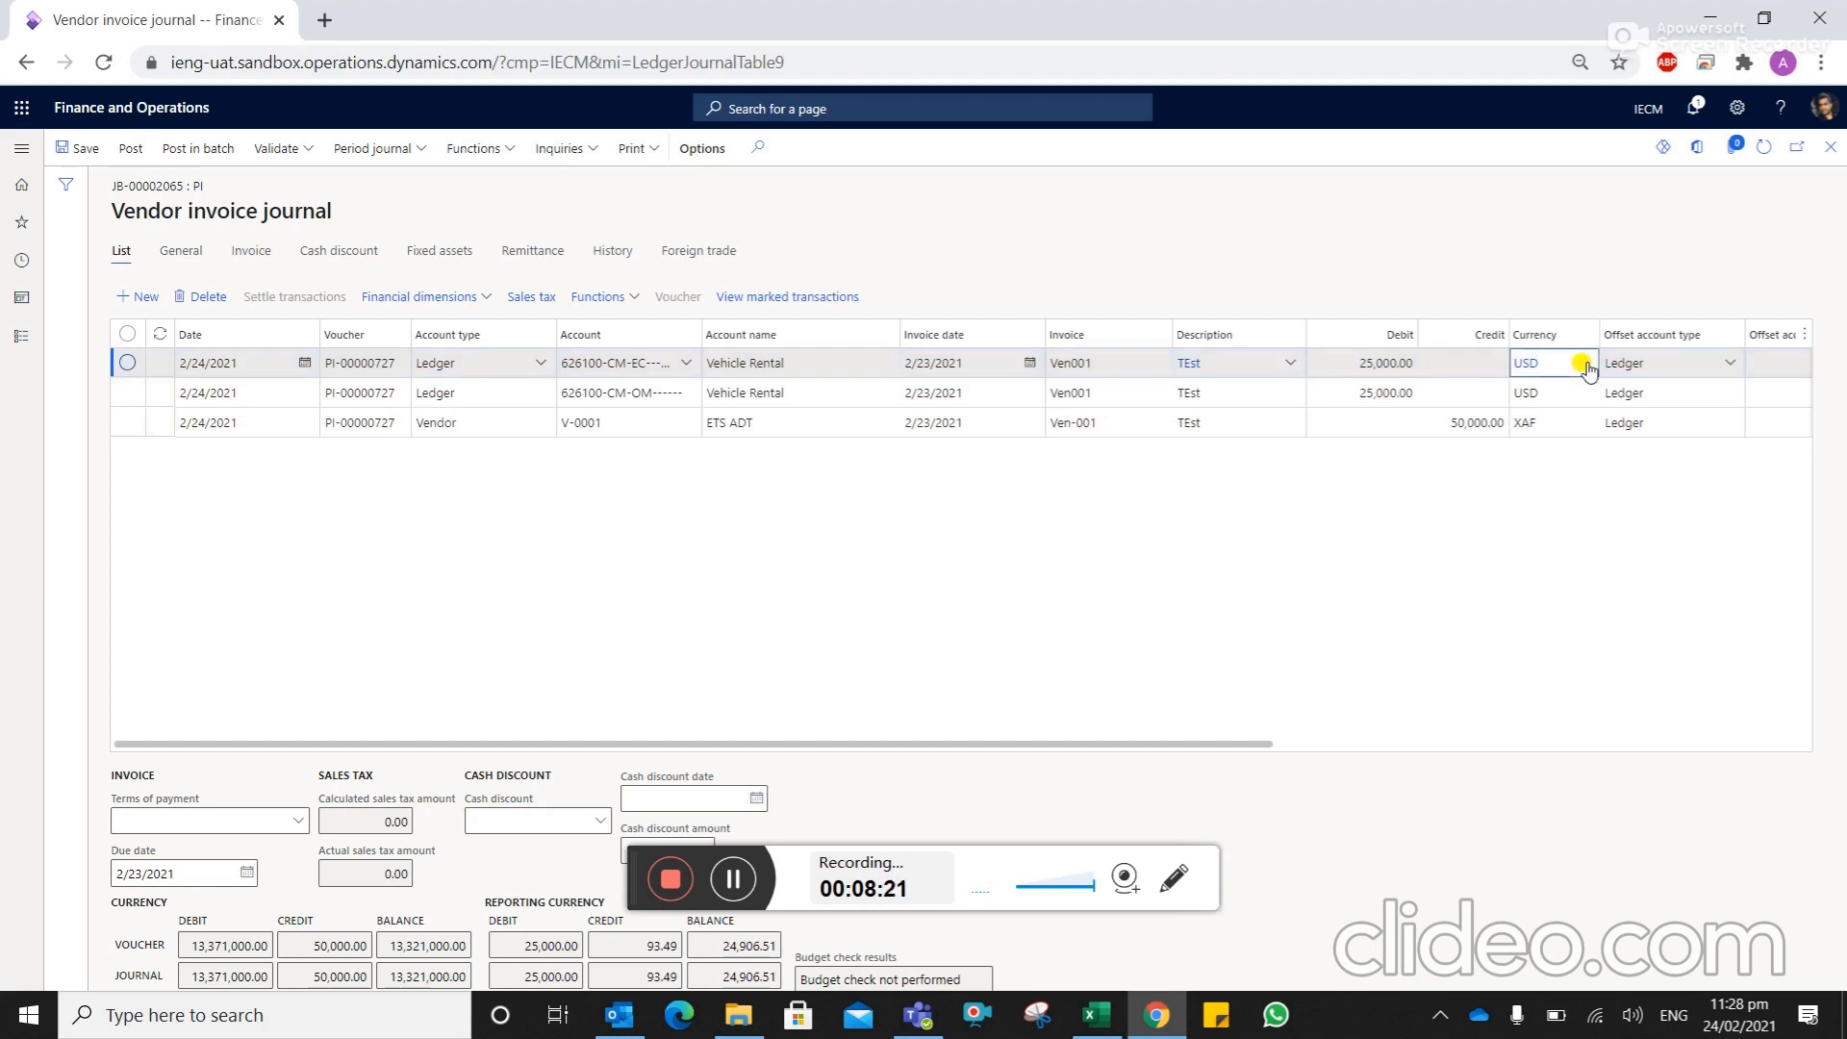
{"action": "left_click", "coordinate": [1587, 367]}
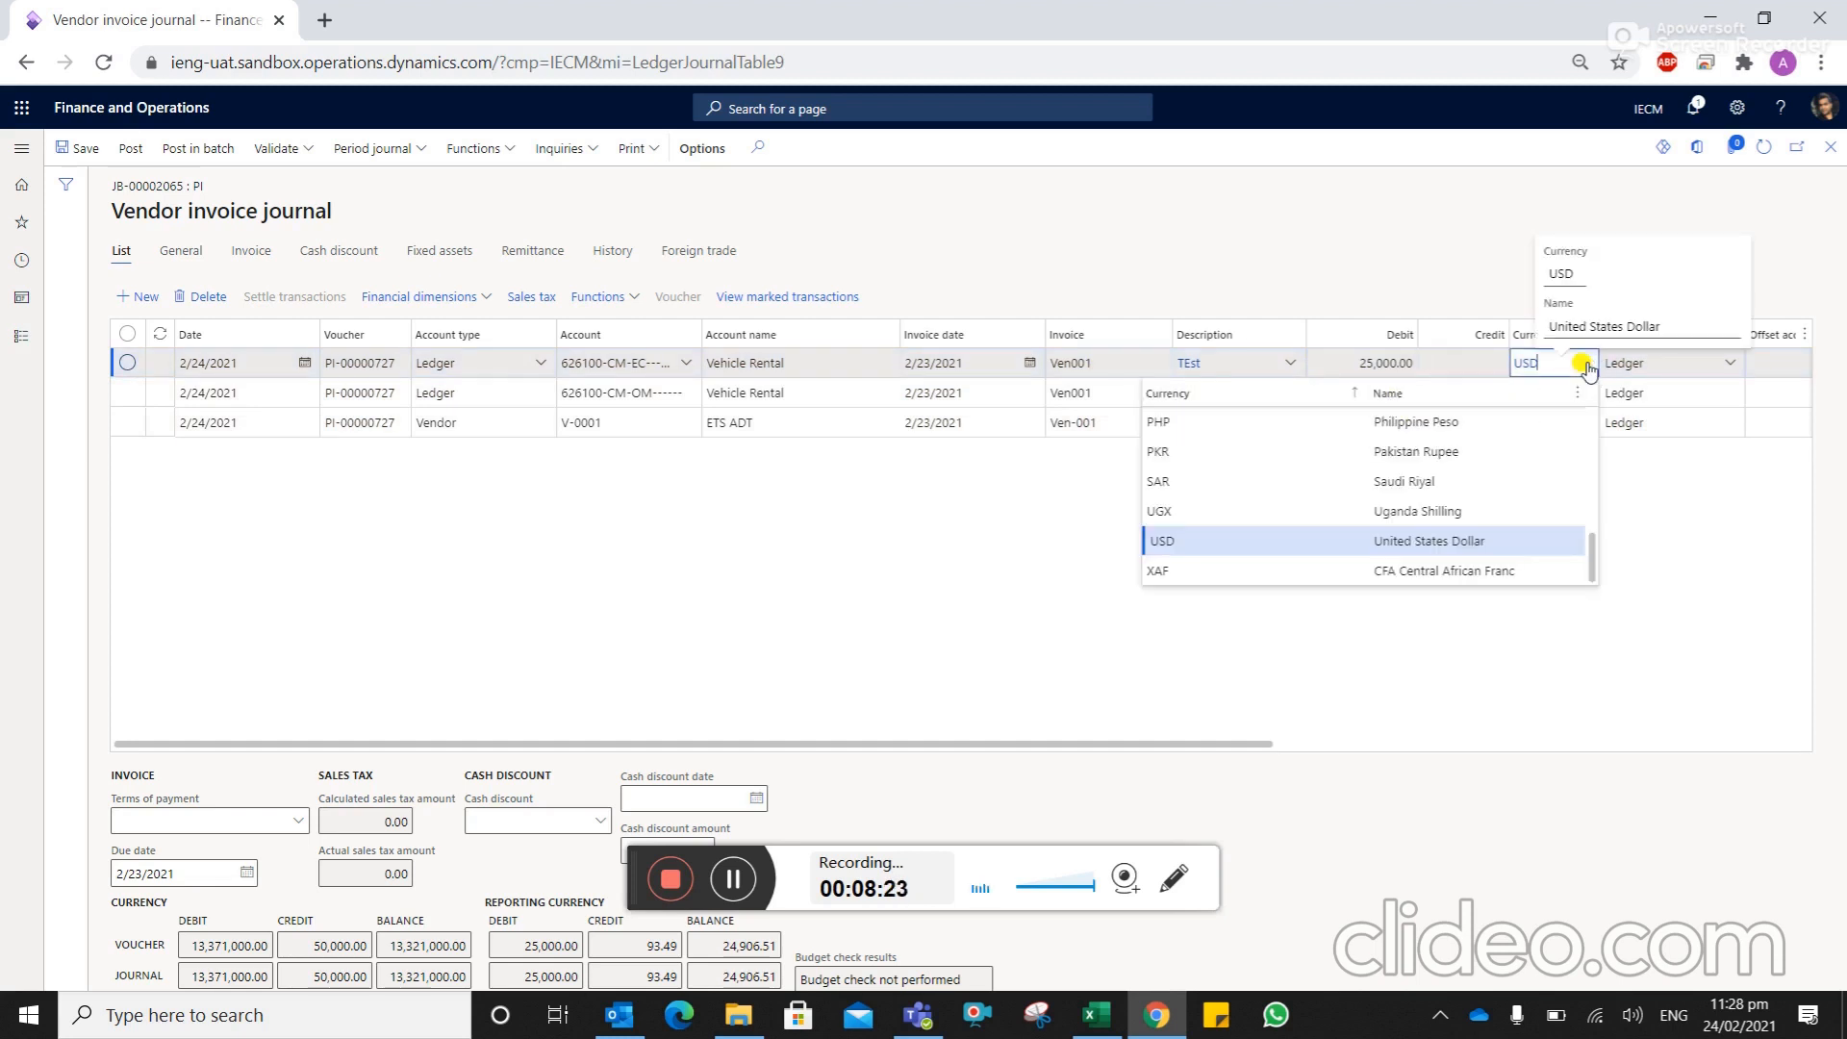
{"action": "left_click", "coordinate": [1497, 573]}
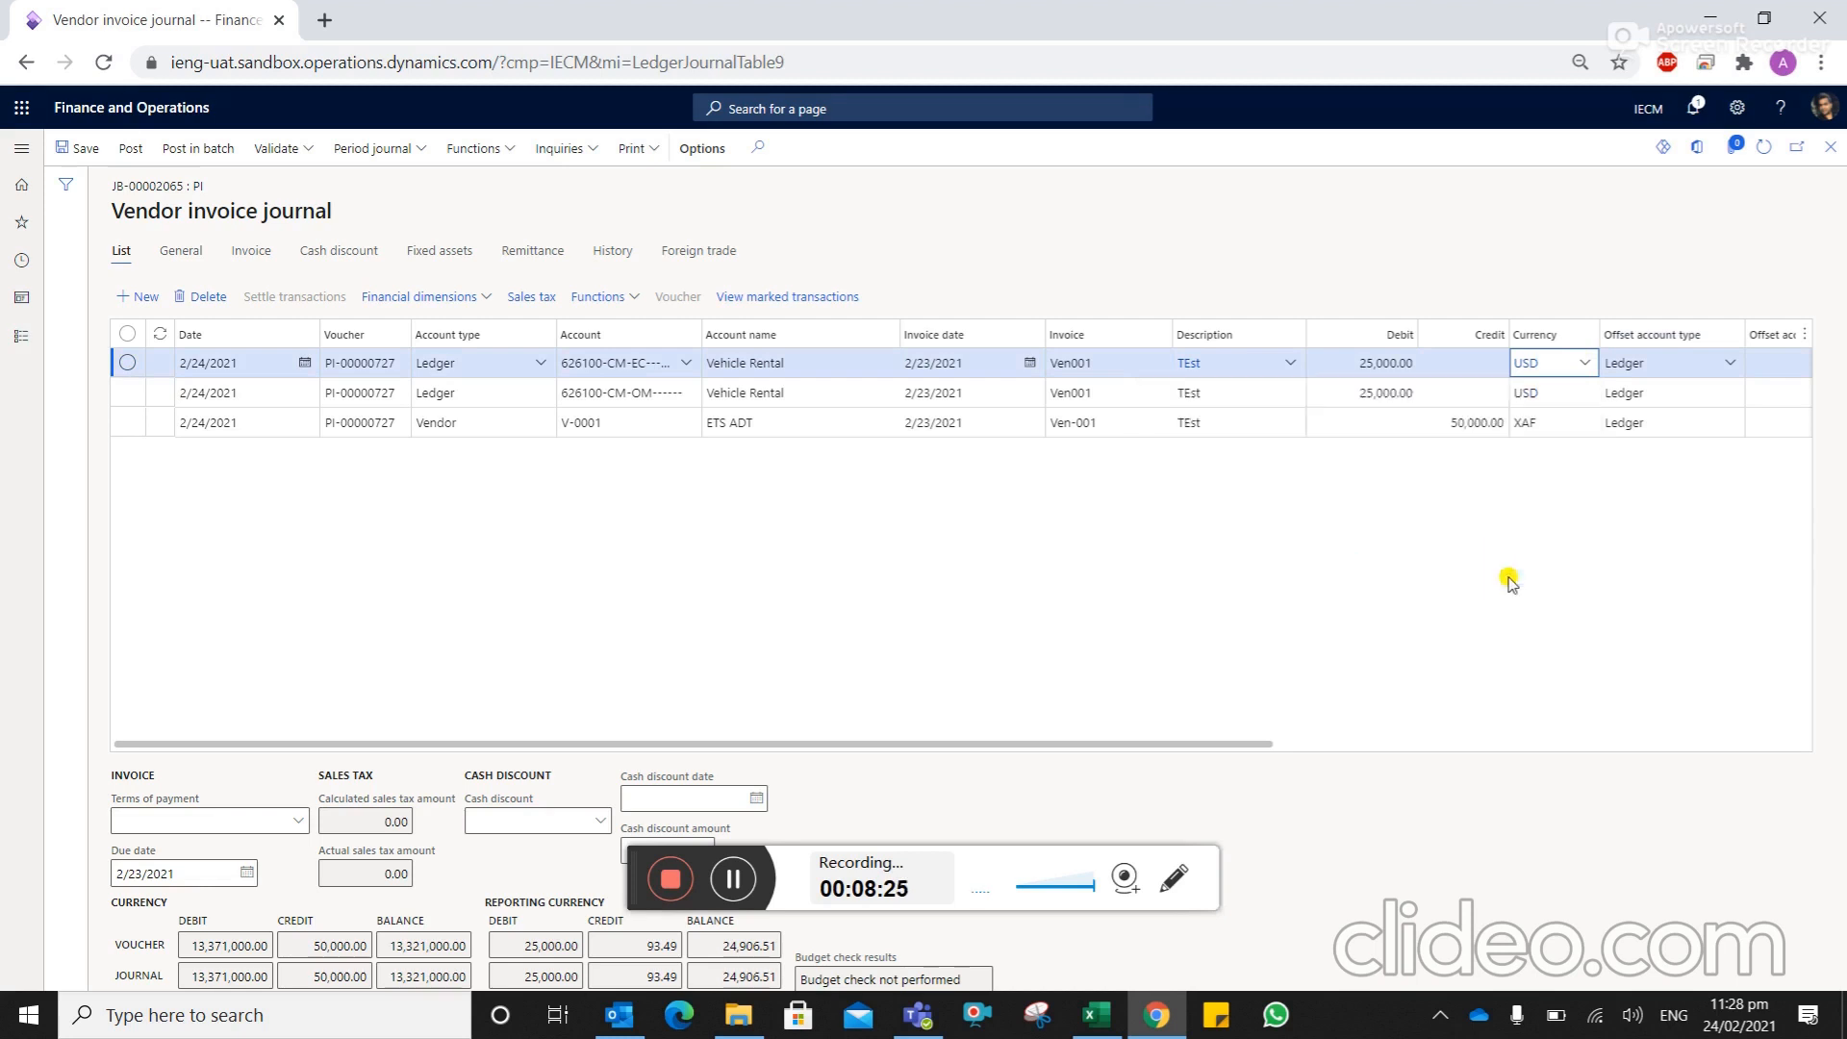
{"action": "left_click", "coordinate": [1583, 395]}
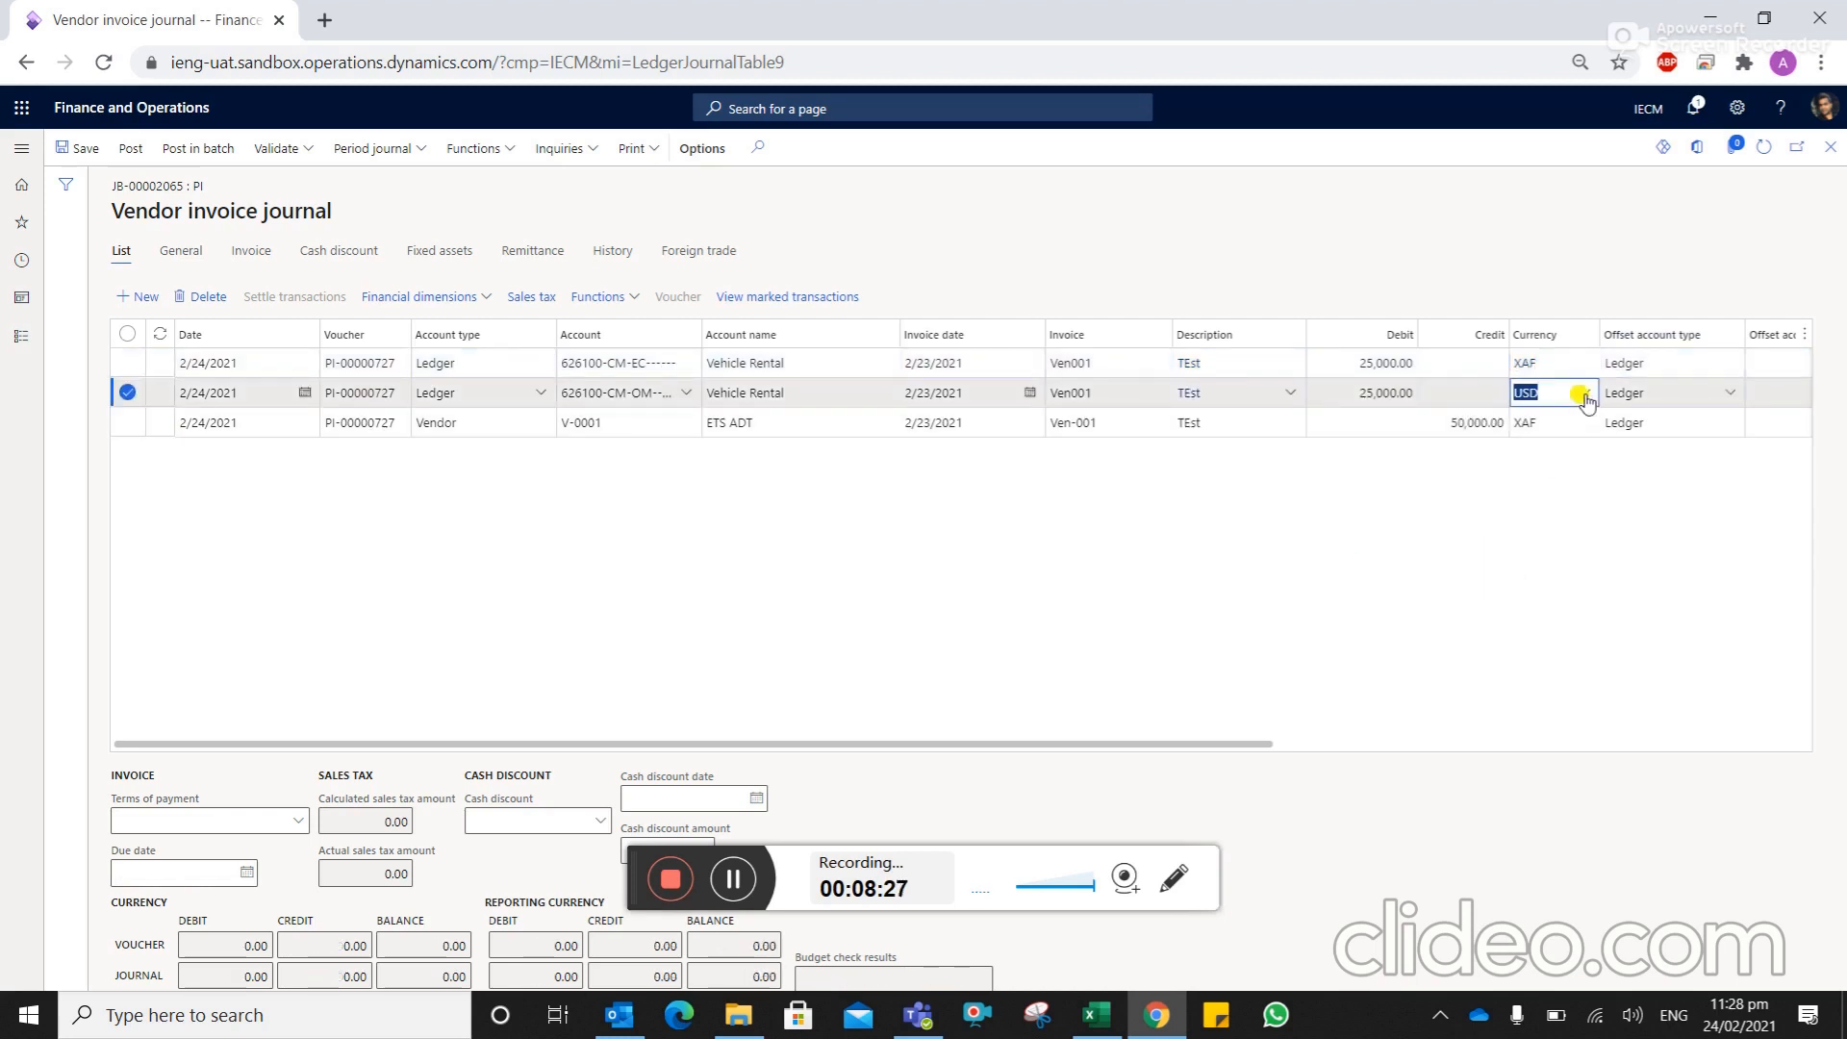
{"action": "left_click", "coordinate": [1585, 394]}
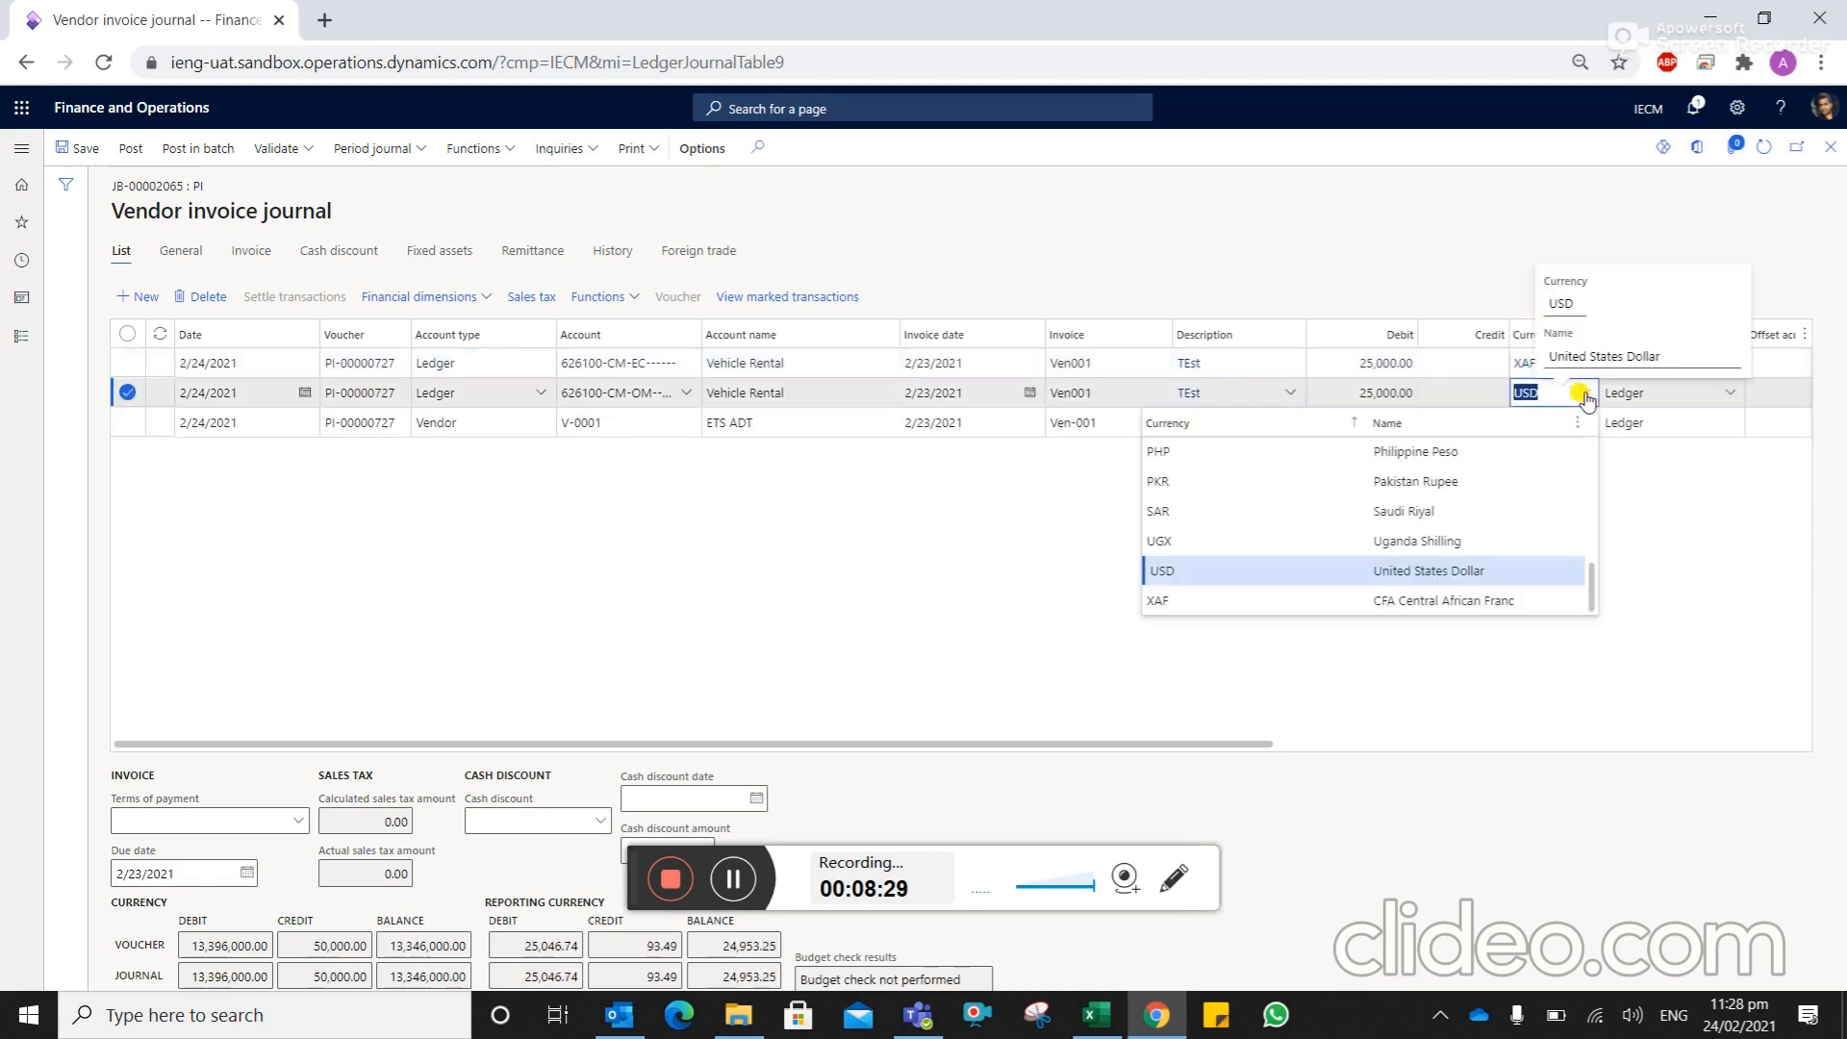
{"action": "left_click", "coordinate": [1462, 601]}
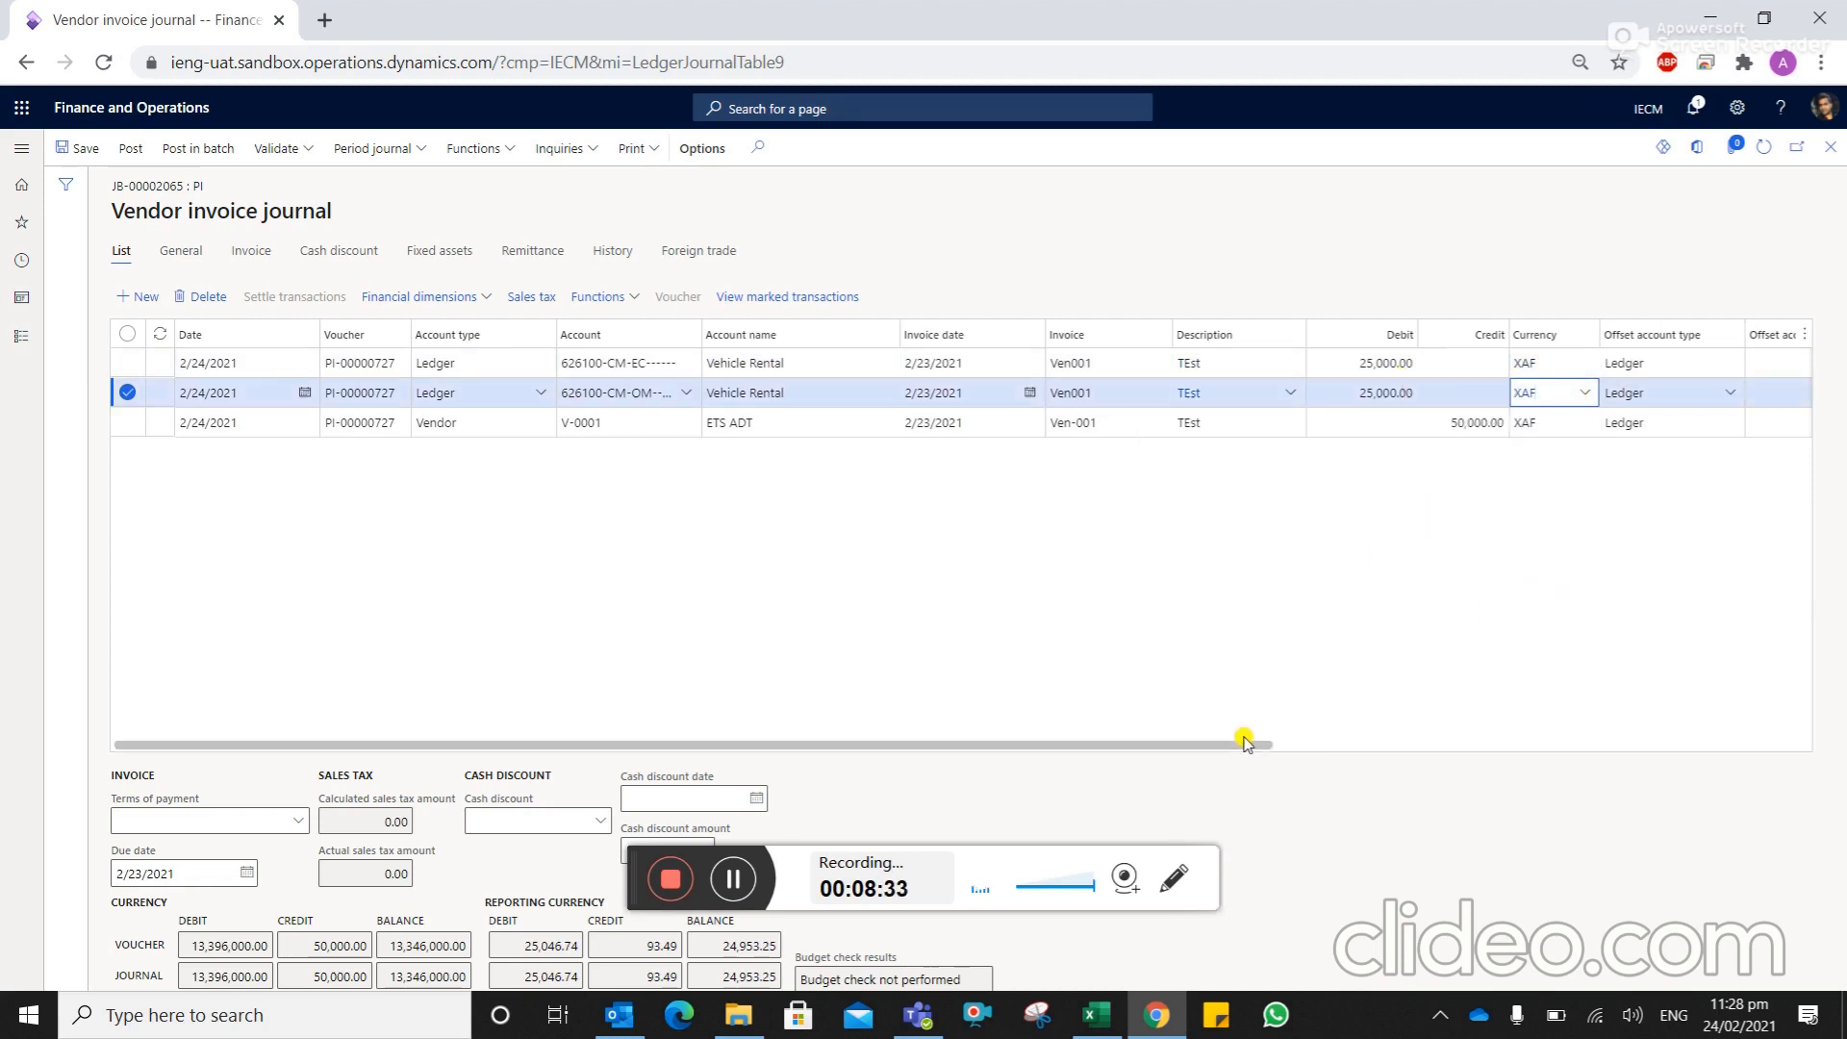
Assign the item sales tax group VEN-19.25% to both Vehicle Rental ledger lines
{"action": "left_click_drag", "start_coordinate": [1243, 752], "coordinate": [1641, 746]}
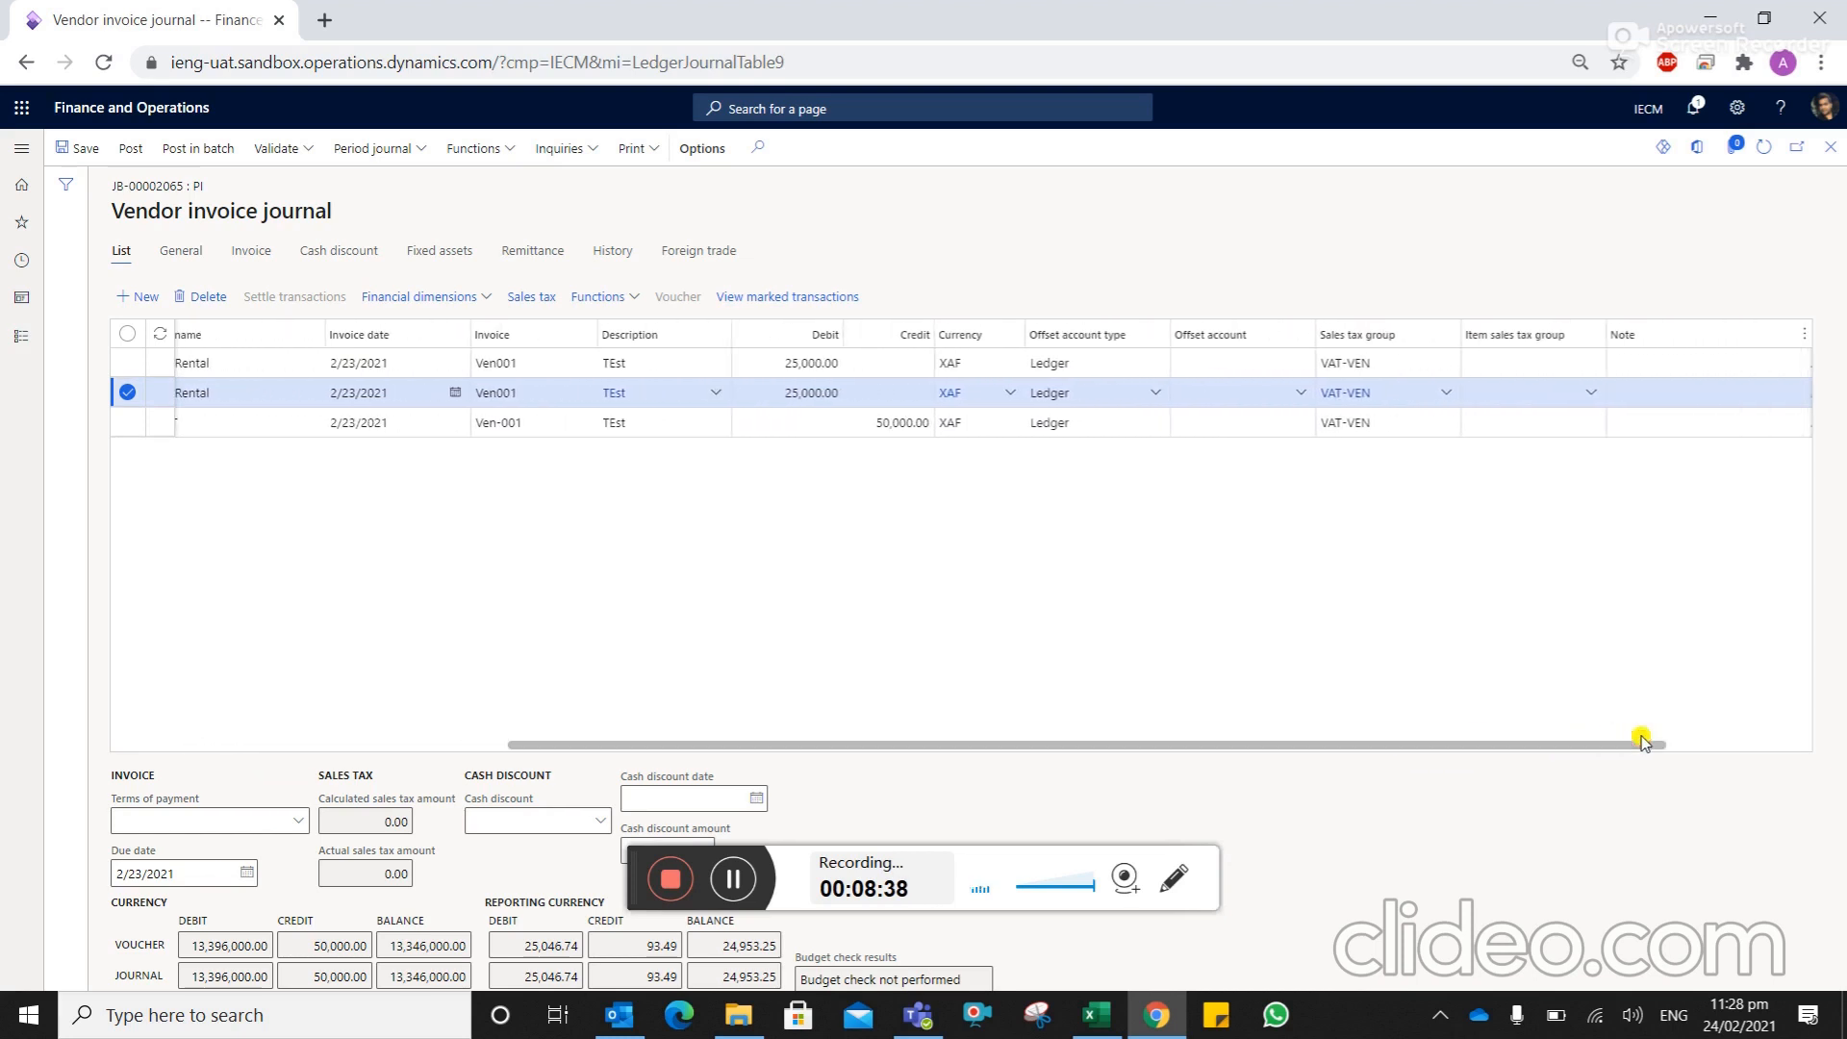
{"action": "left_click", "coordinate": [1531, 364]}
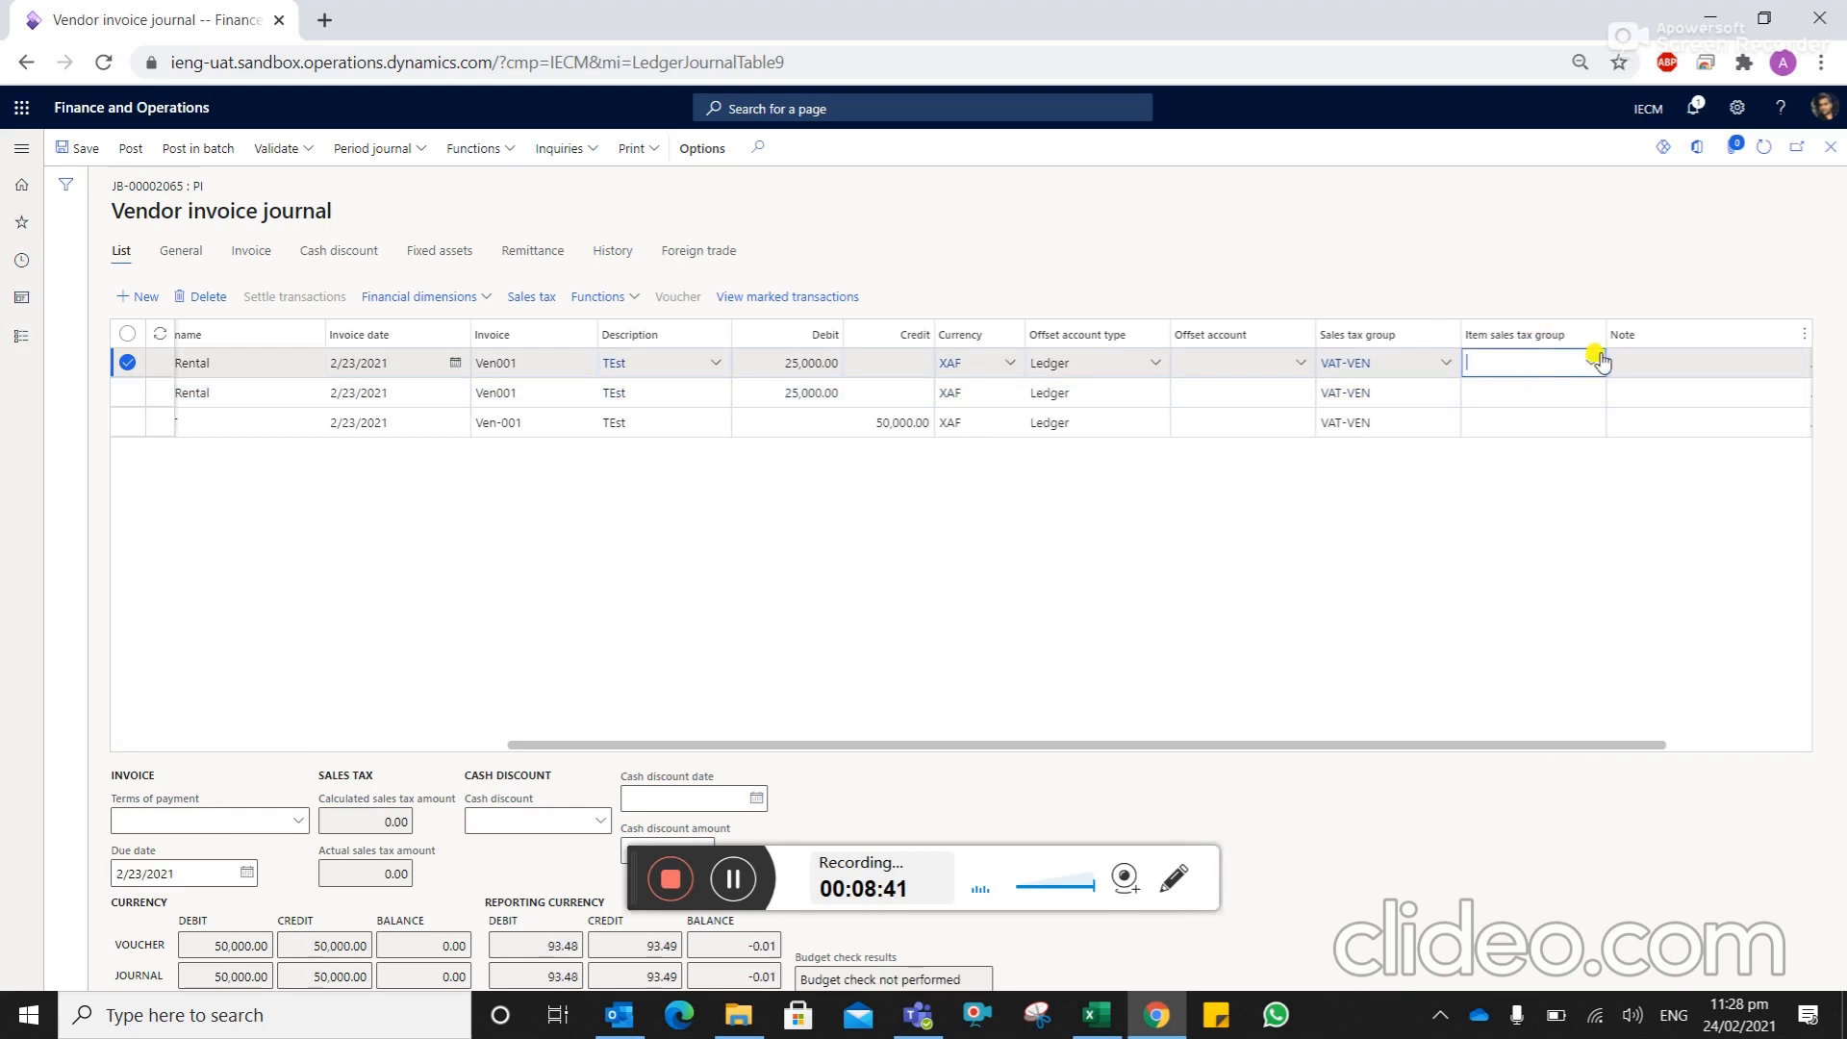
{"action": "left_click", "coordinate": [1591, 364]}
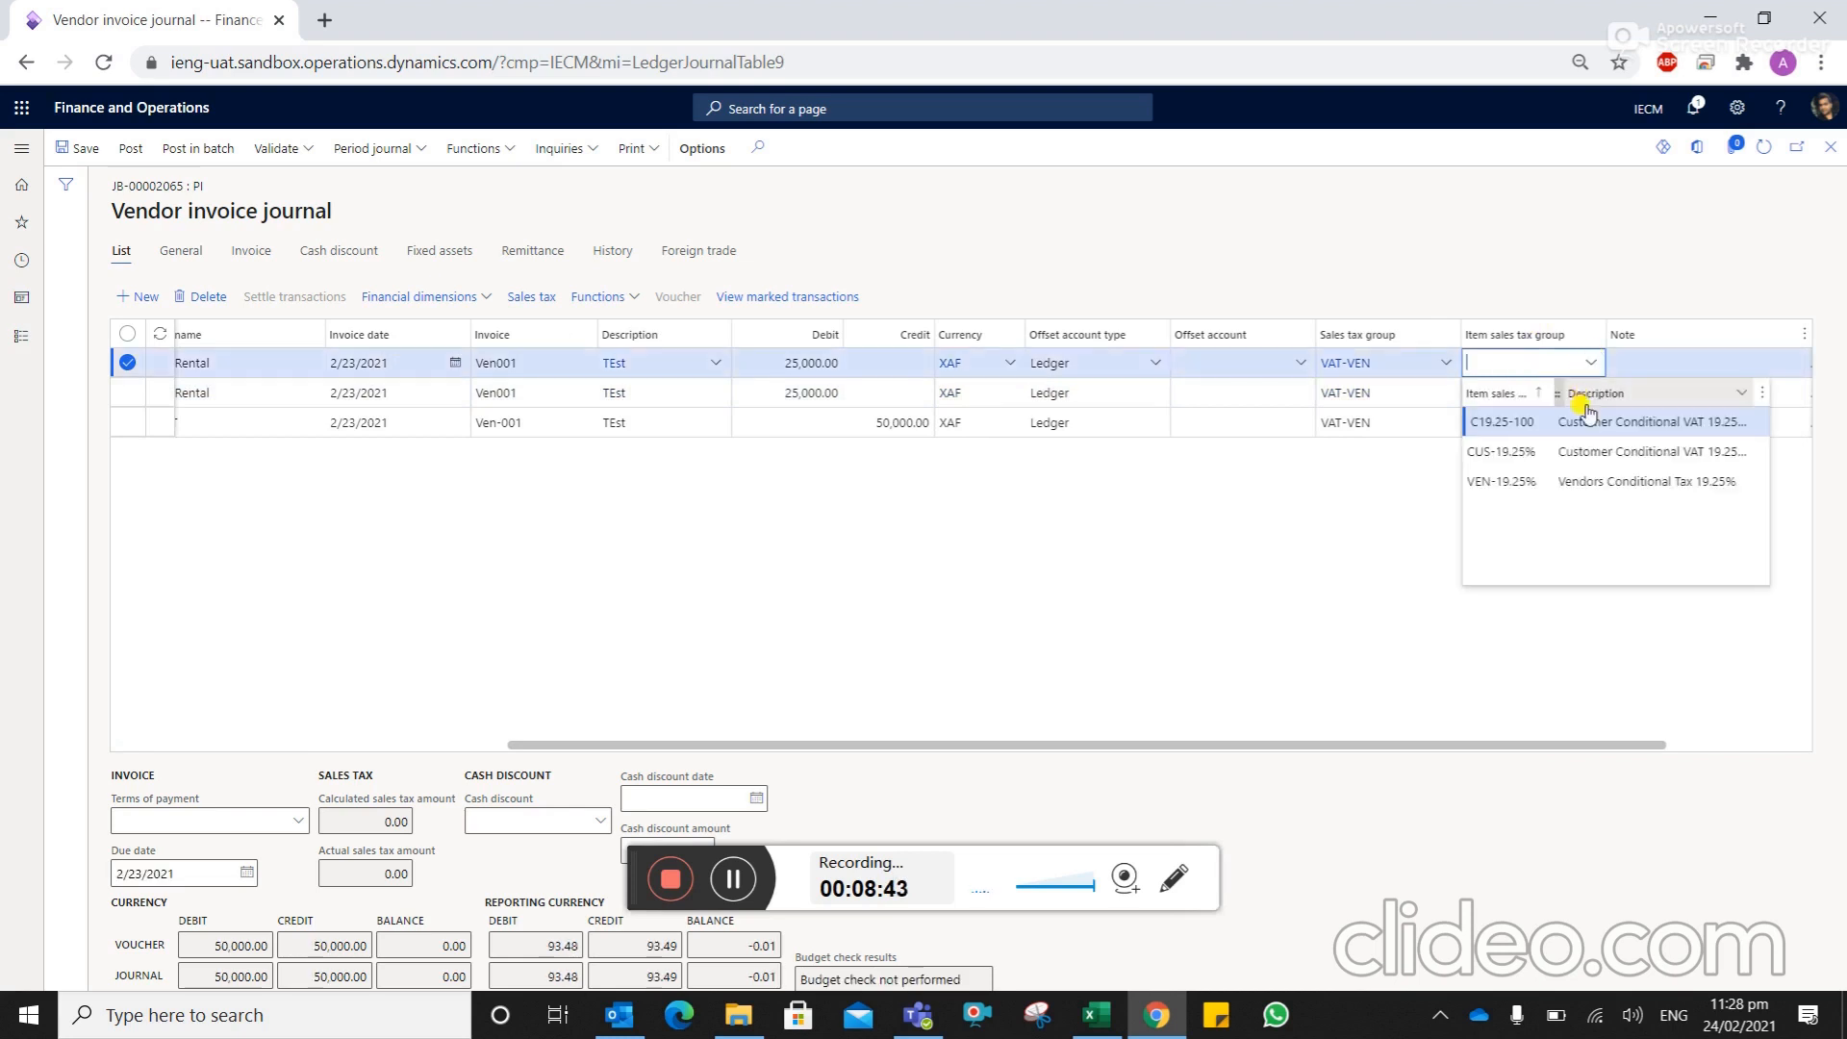
{"action": "left_click", "coordinate": [1578, 481]}
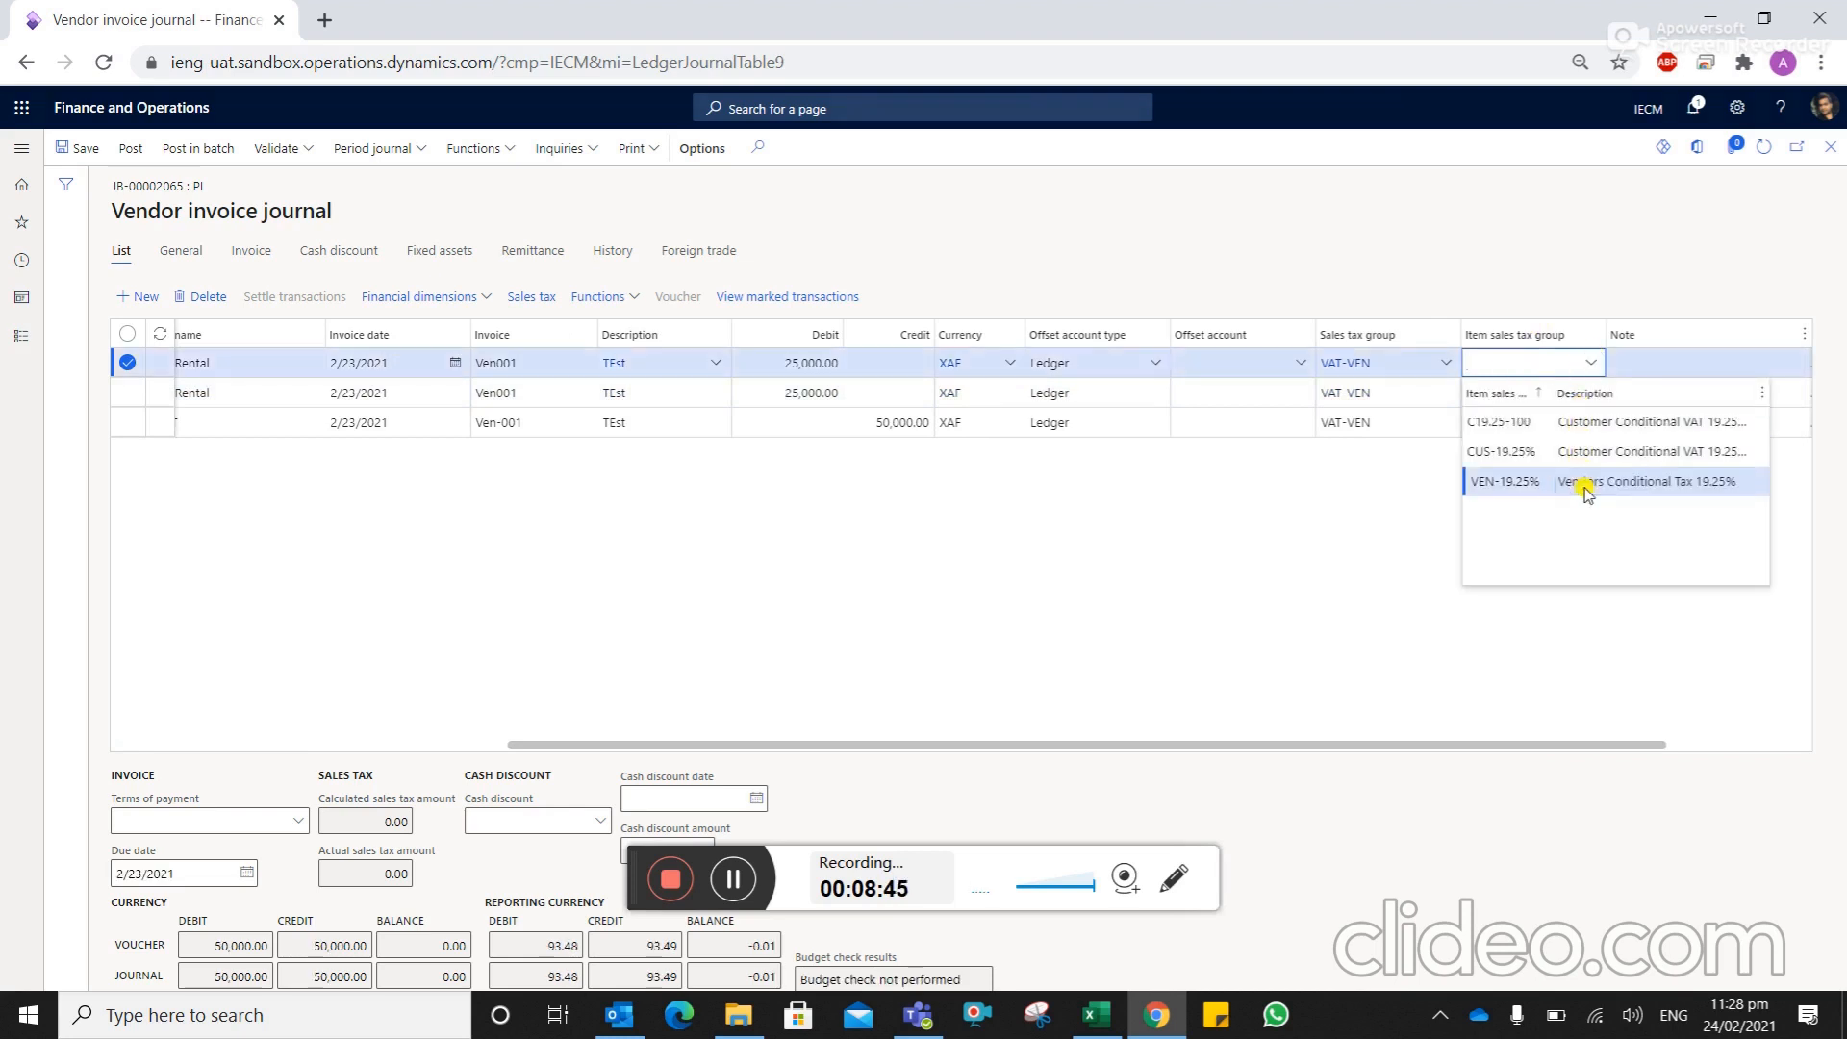
{"action": "left_click", "coordinate": [1585, 489]}
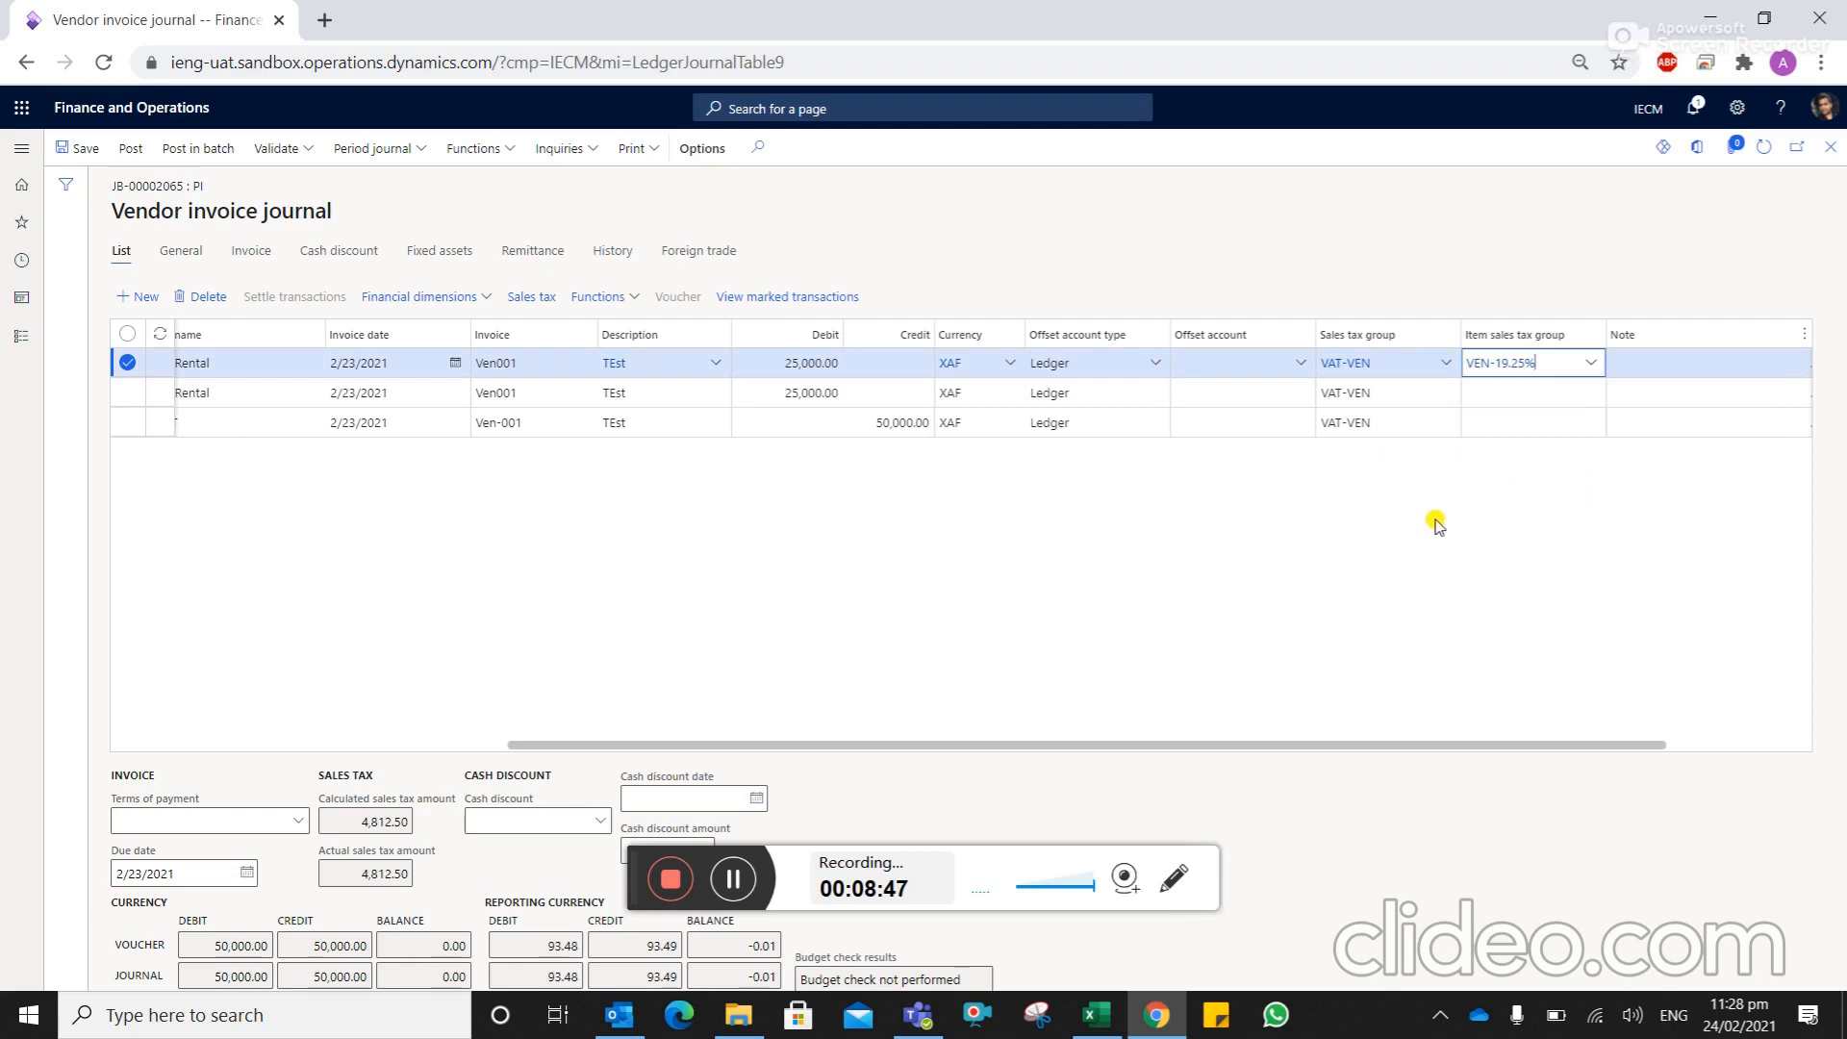
{"action": "left_click", "coordinate": [1530, 402]}
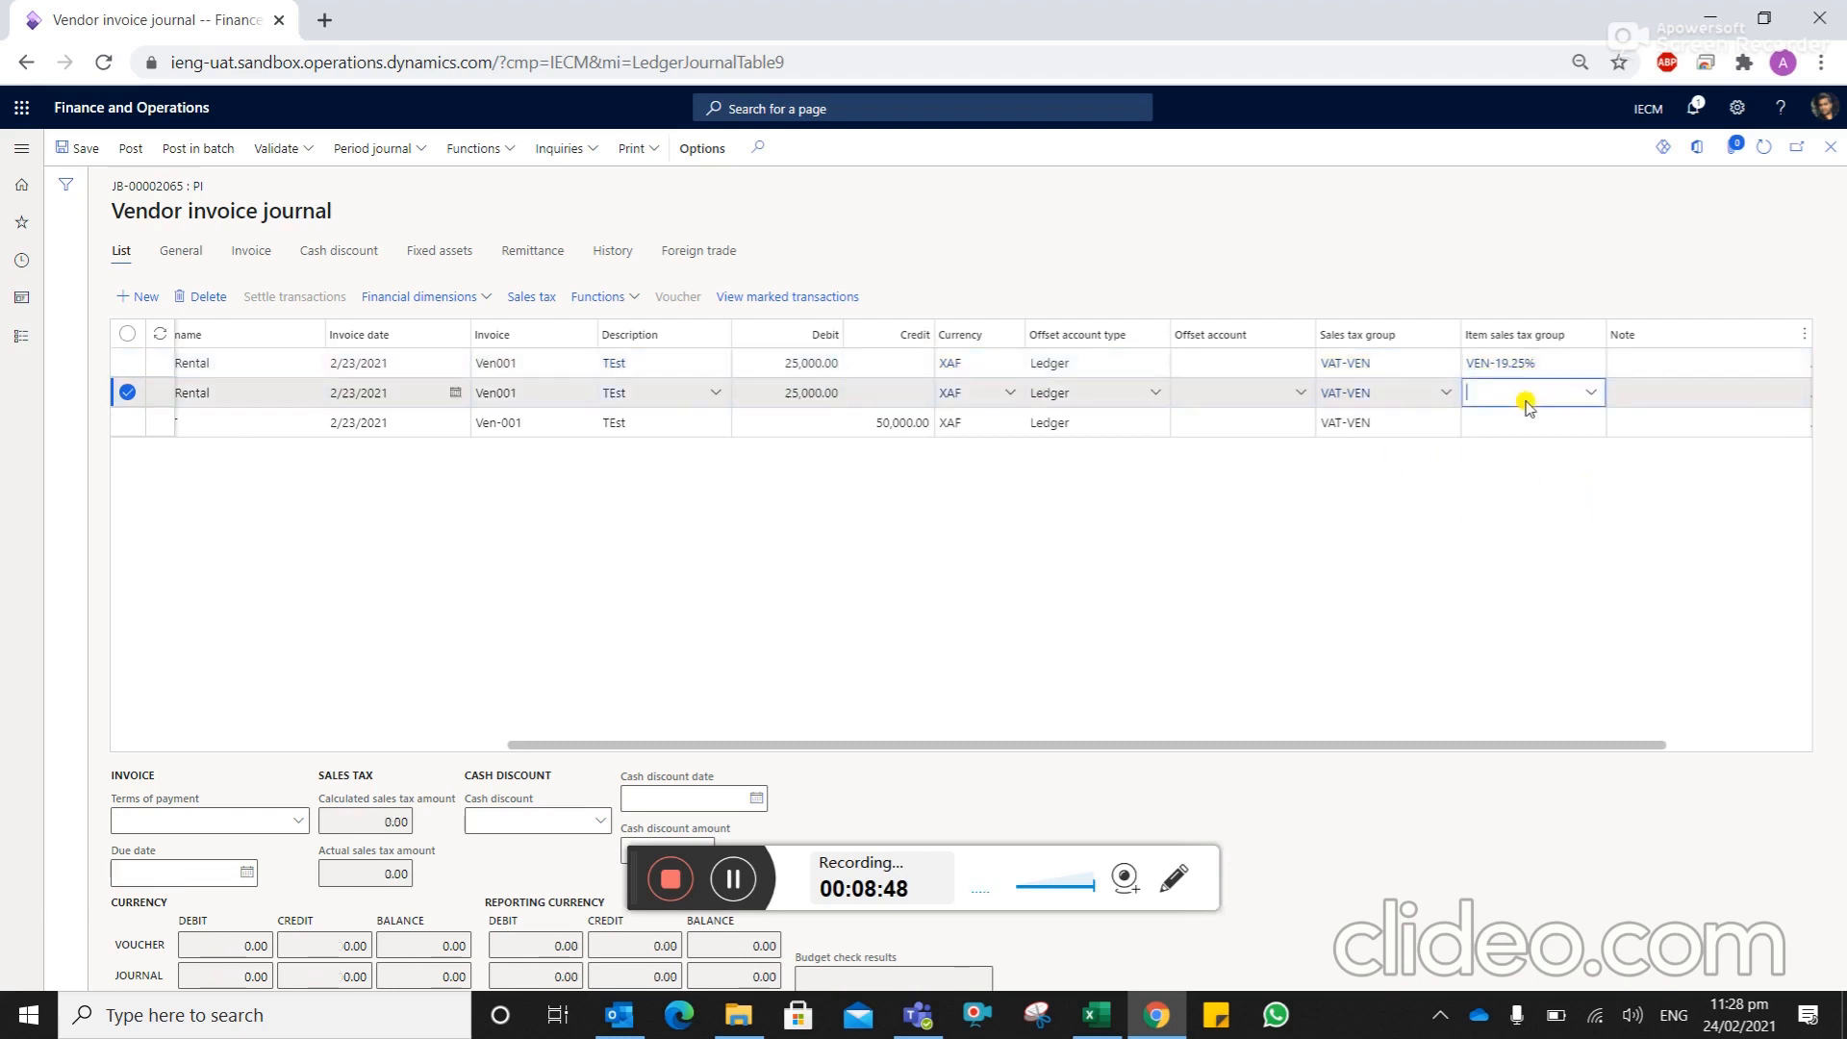
{"action": "left_click", "coordinate": [1589, 394]}
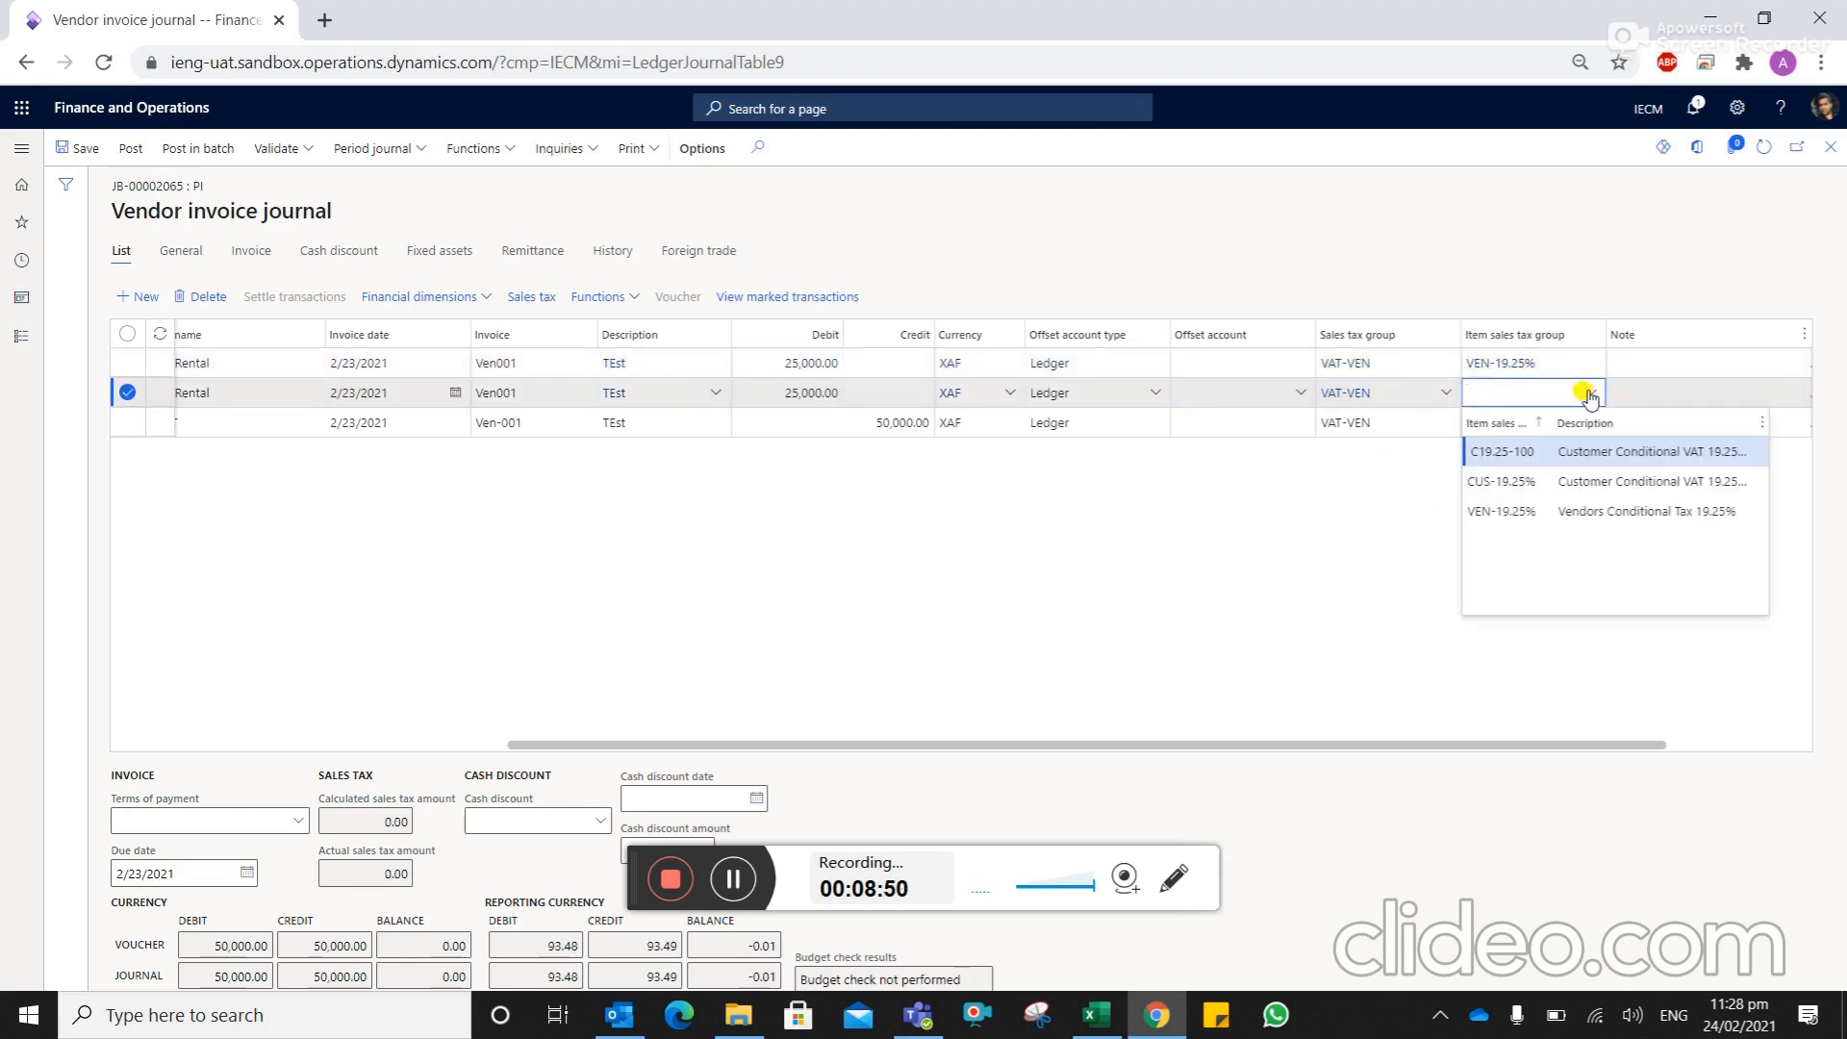
{"action": "left_click", "coordinate": [1585, 516]}
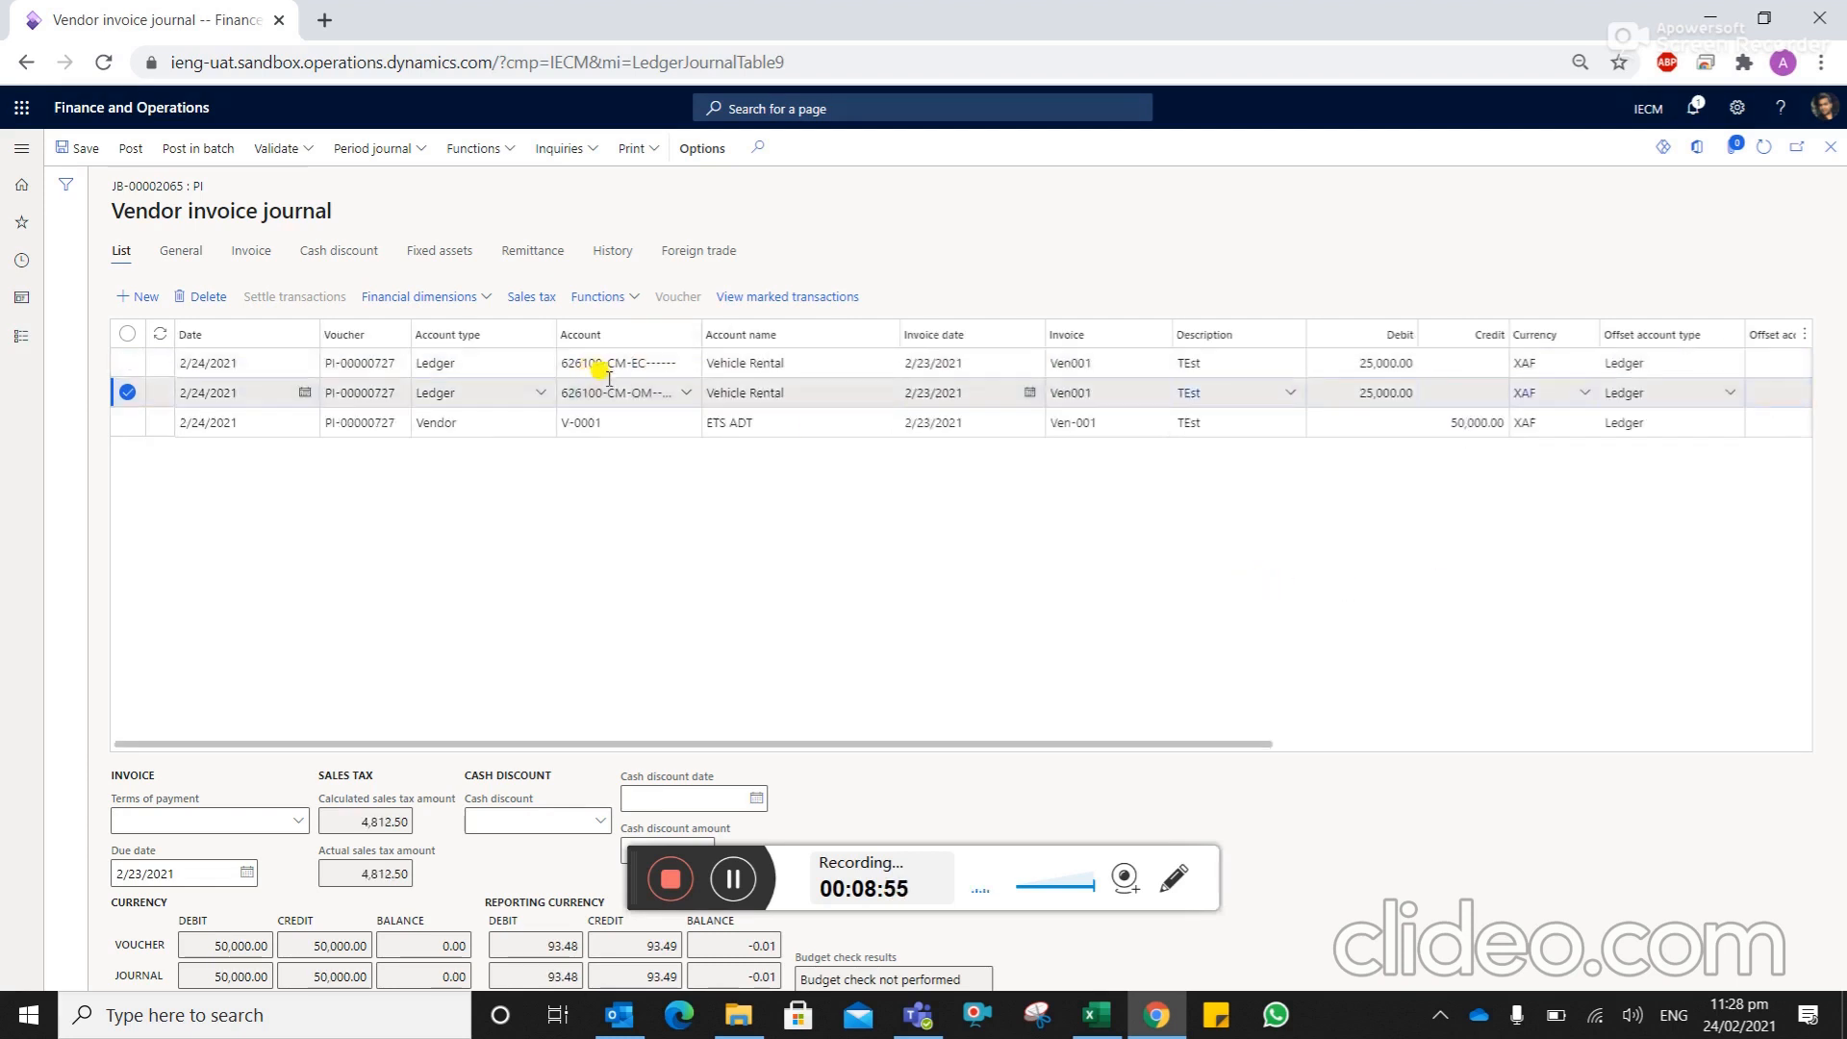
Set the ETS ADT vendor line's account financial dimensions to country CM and business line OM
{"action": "left_click", "coordinate": [640, 424]}
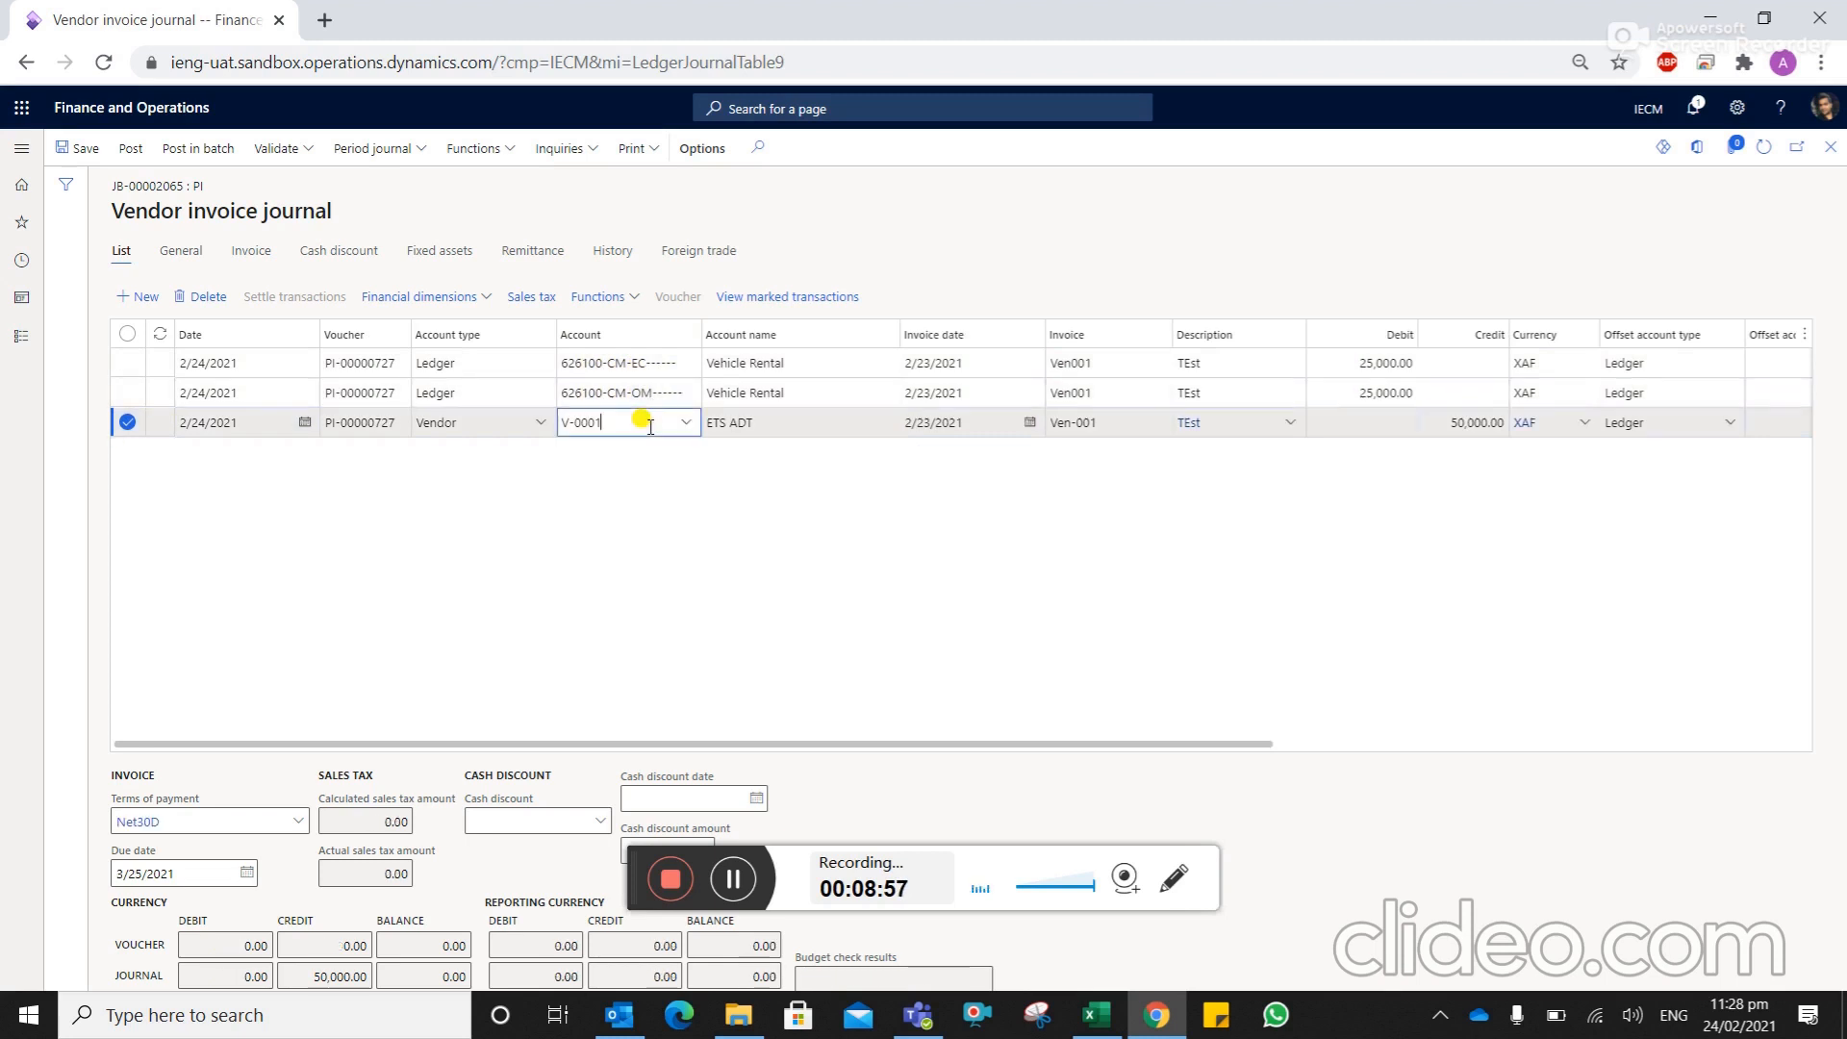
{"action": "left_click", "coordinate": [488, 297]}
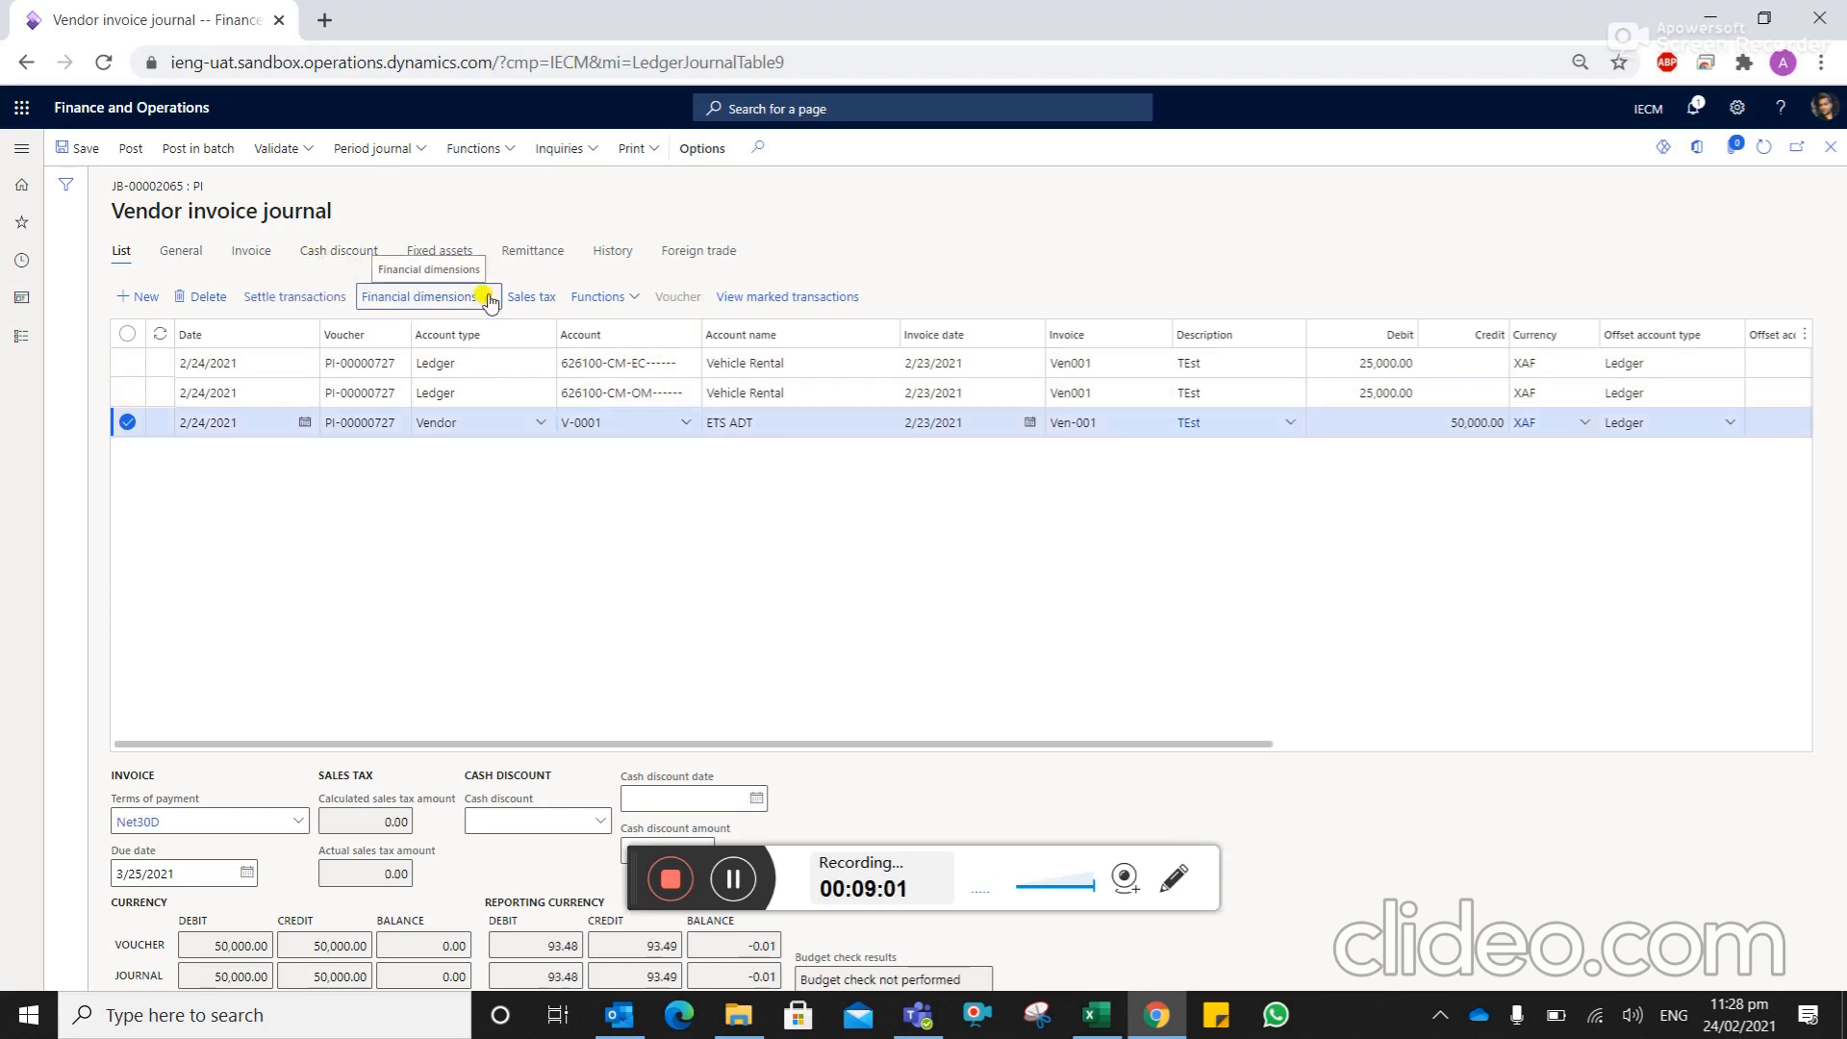
{"action": "left_click", "coordinate": [488, 298]}
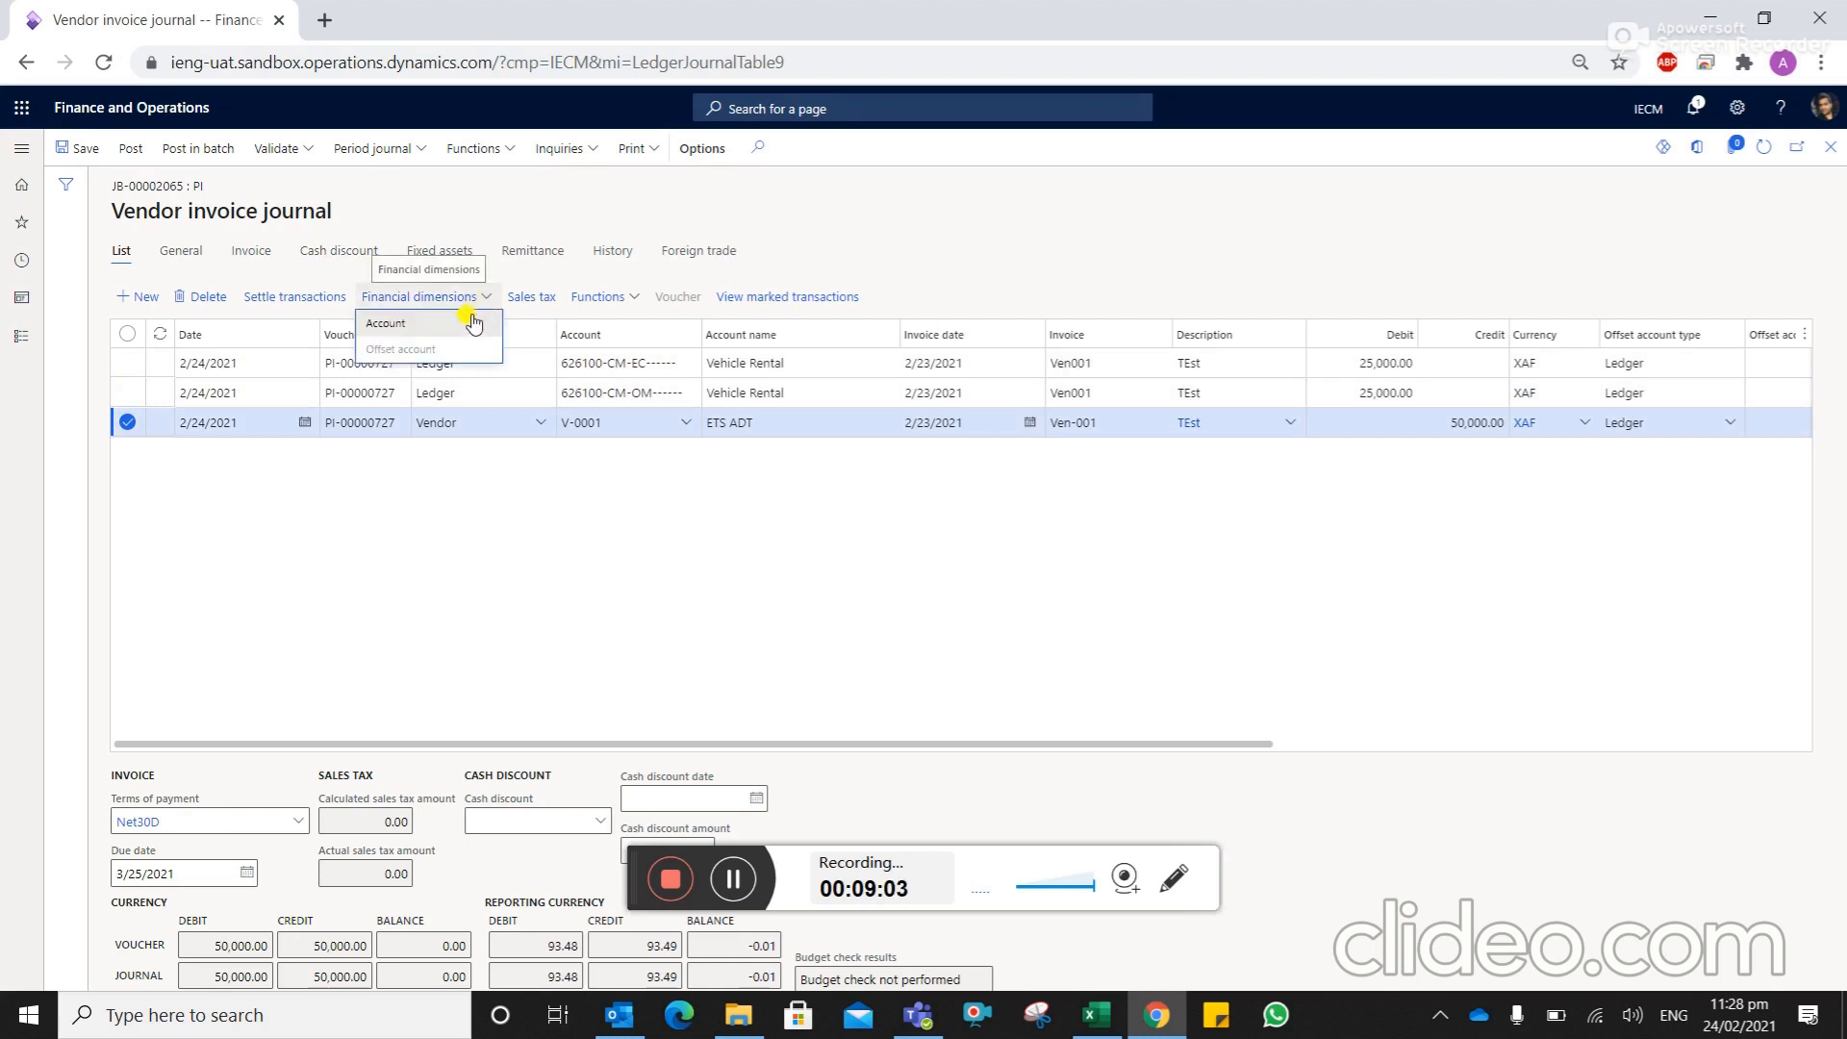
{"action": "left_click", "coordinate": [468, 321]}
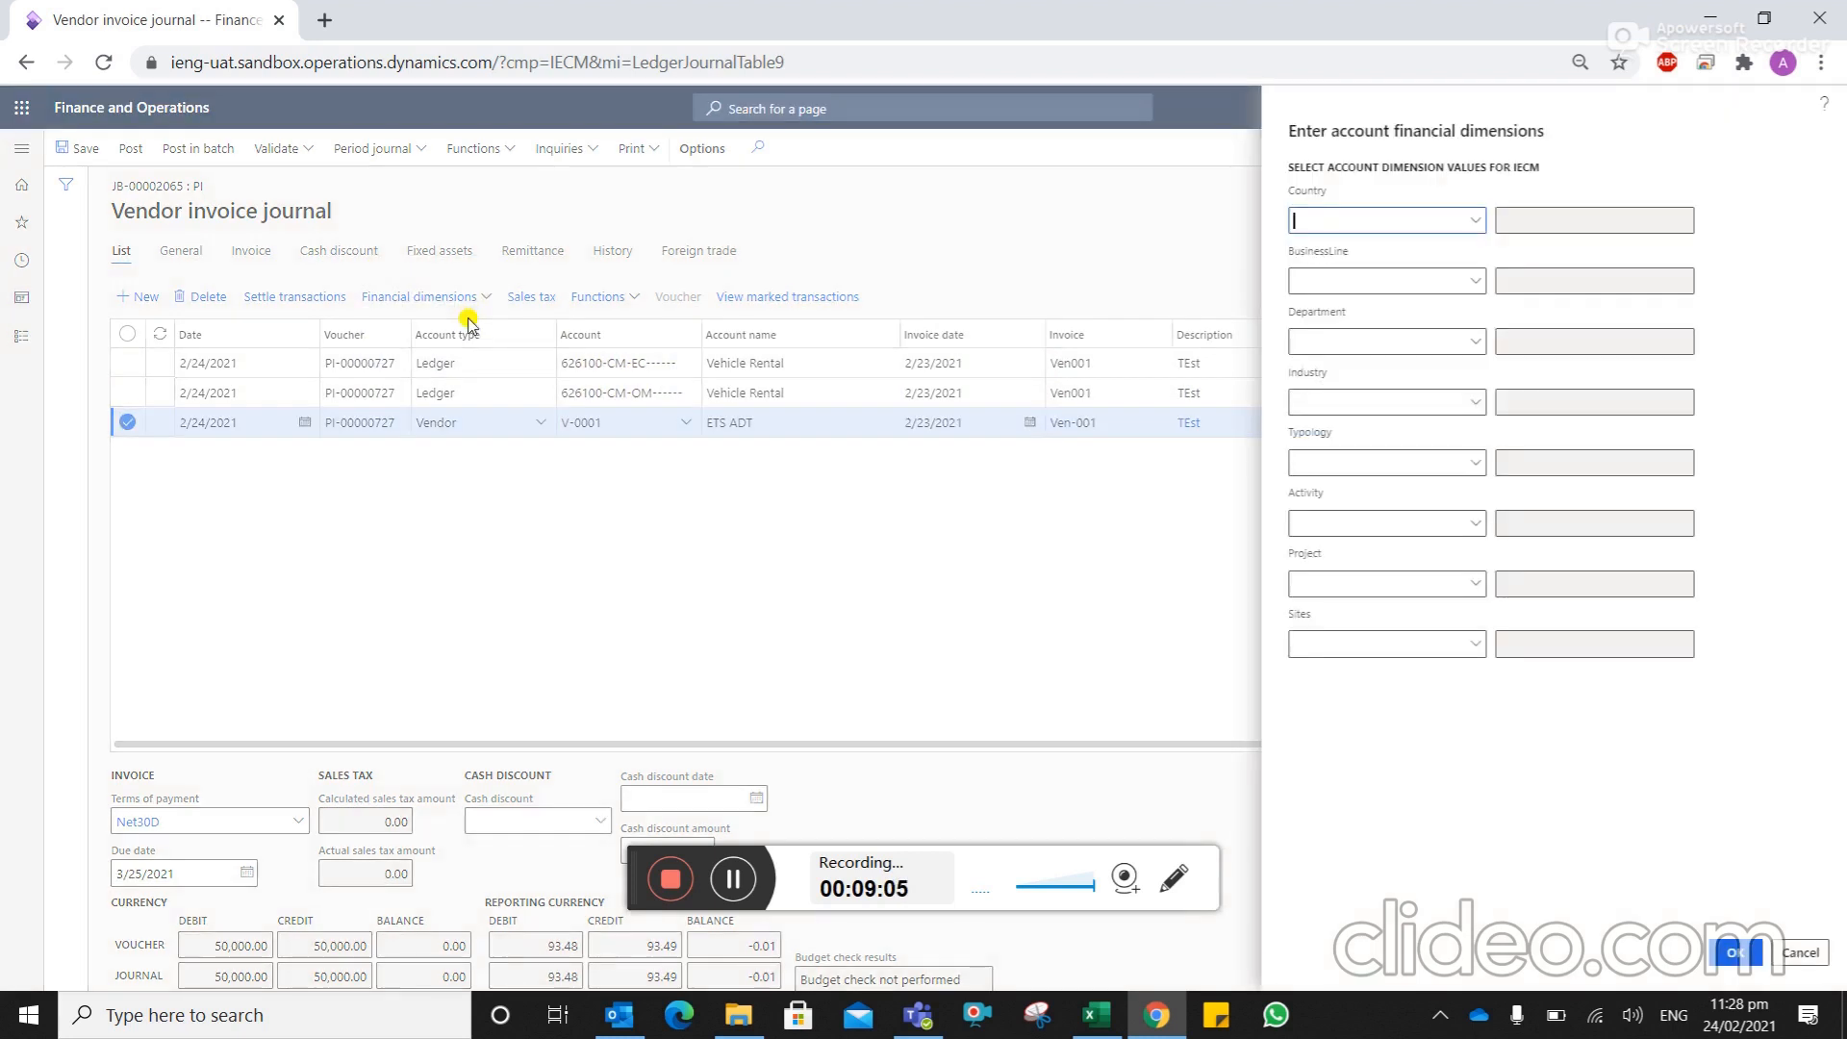
{"action": "type", "text": "CM"}
{"action": "key", "text": "Tab"}
{"action": "type", "text": "OM"}
{"action": "left_click", "coordinate": [1722, 947]}
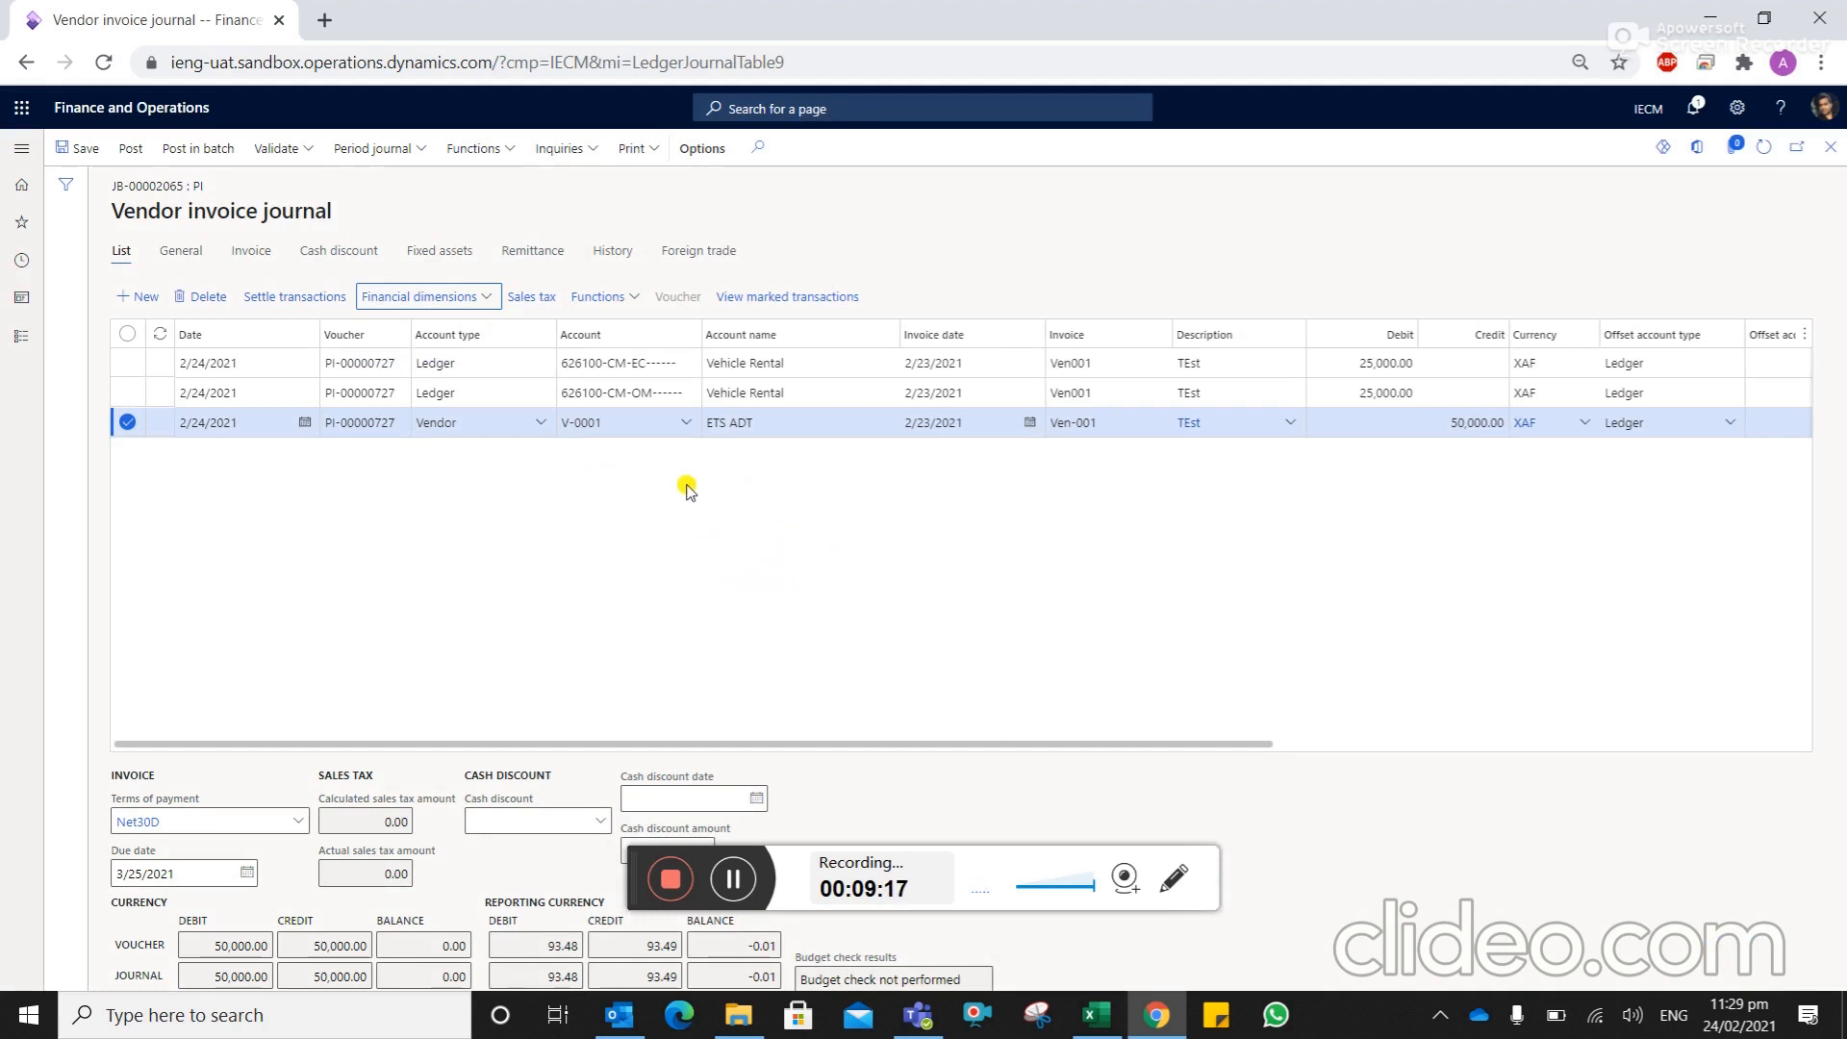
Post the vendor invoice journal and review the tax groups on its posted lines
{"action": "left_click", "coordinate": [132, 151]}
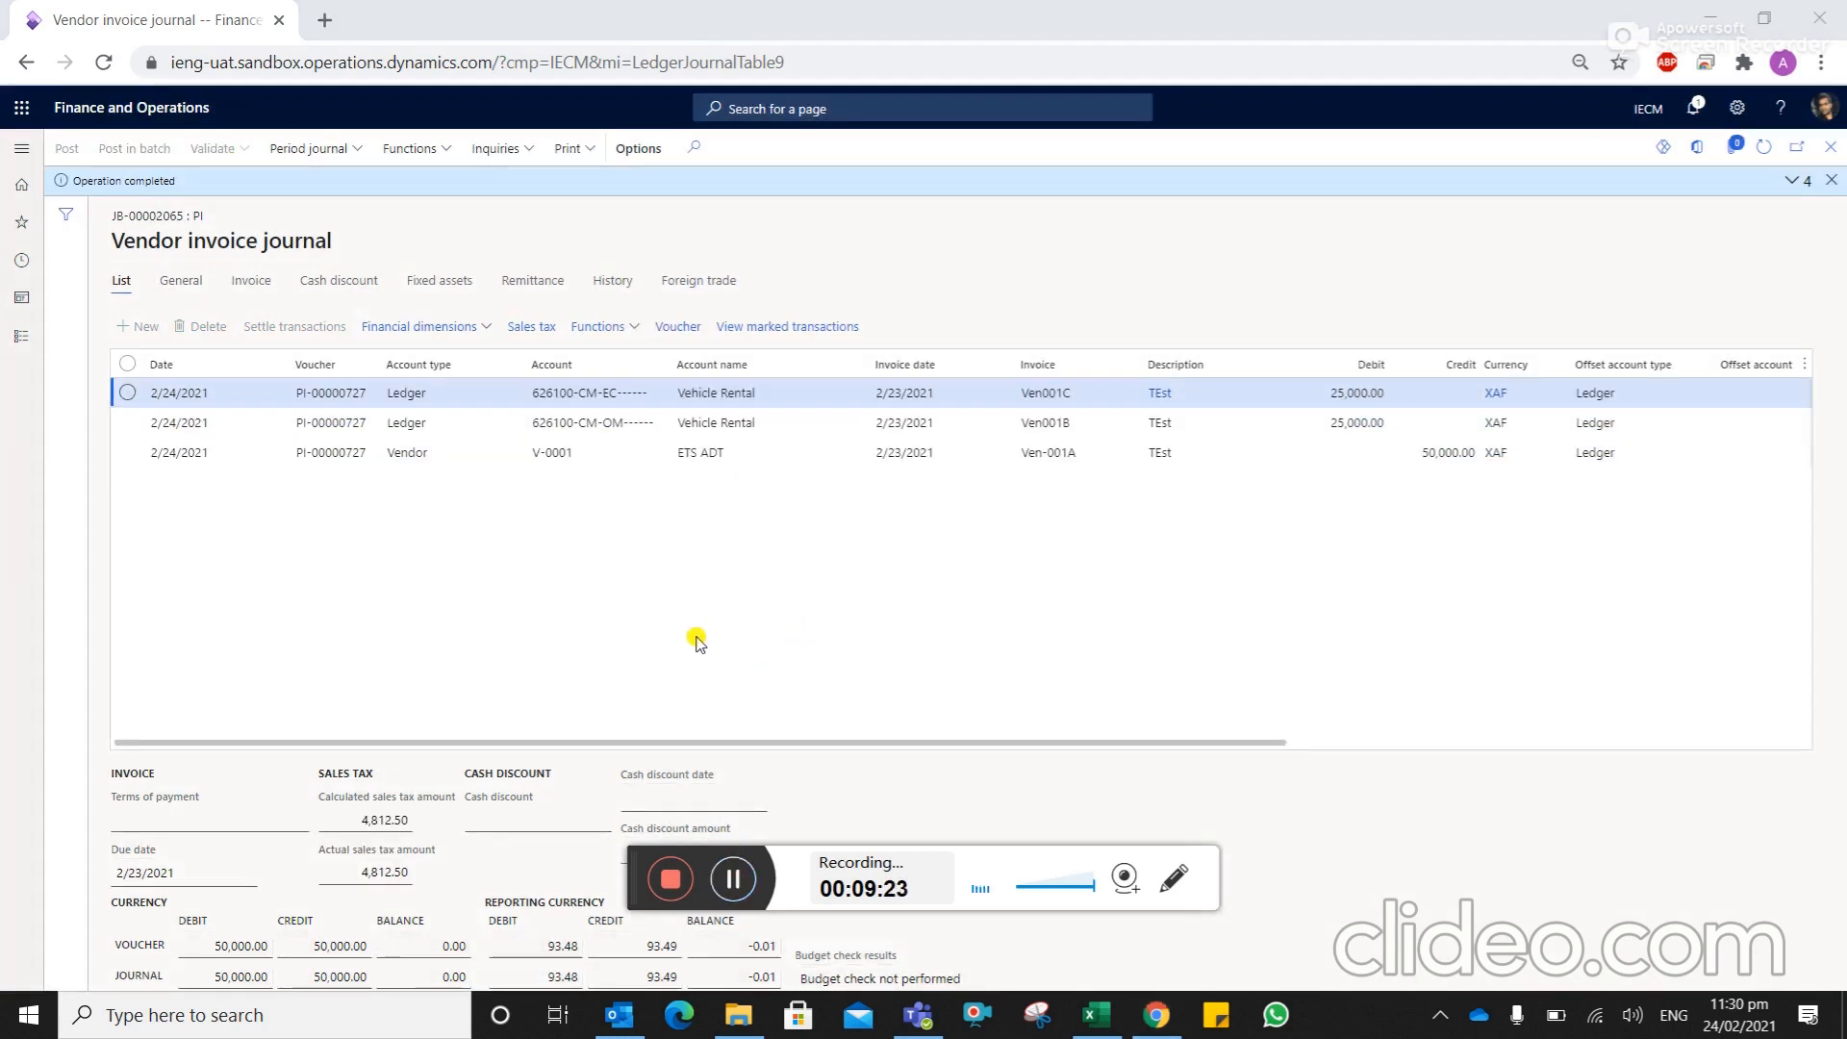
{"action": "scroll", "coordinate": [859, 642], "scroll_direction": "right", "scroll_amount": 6}
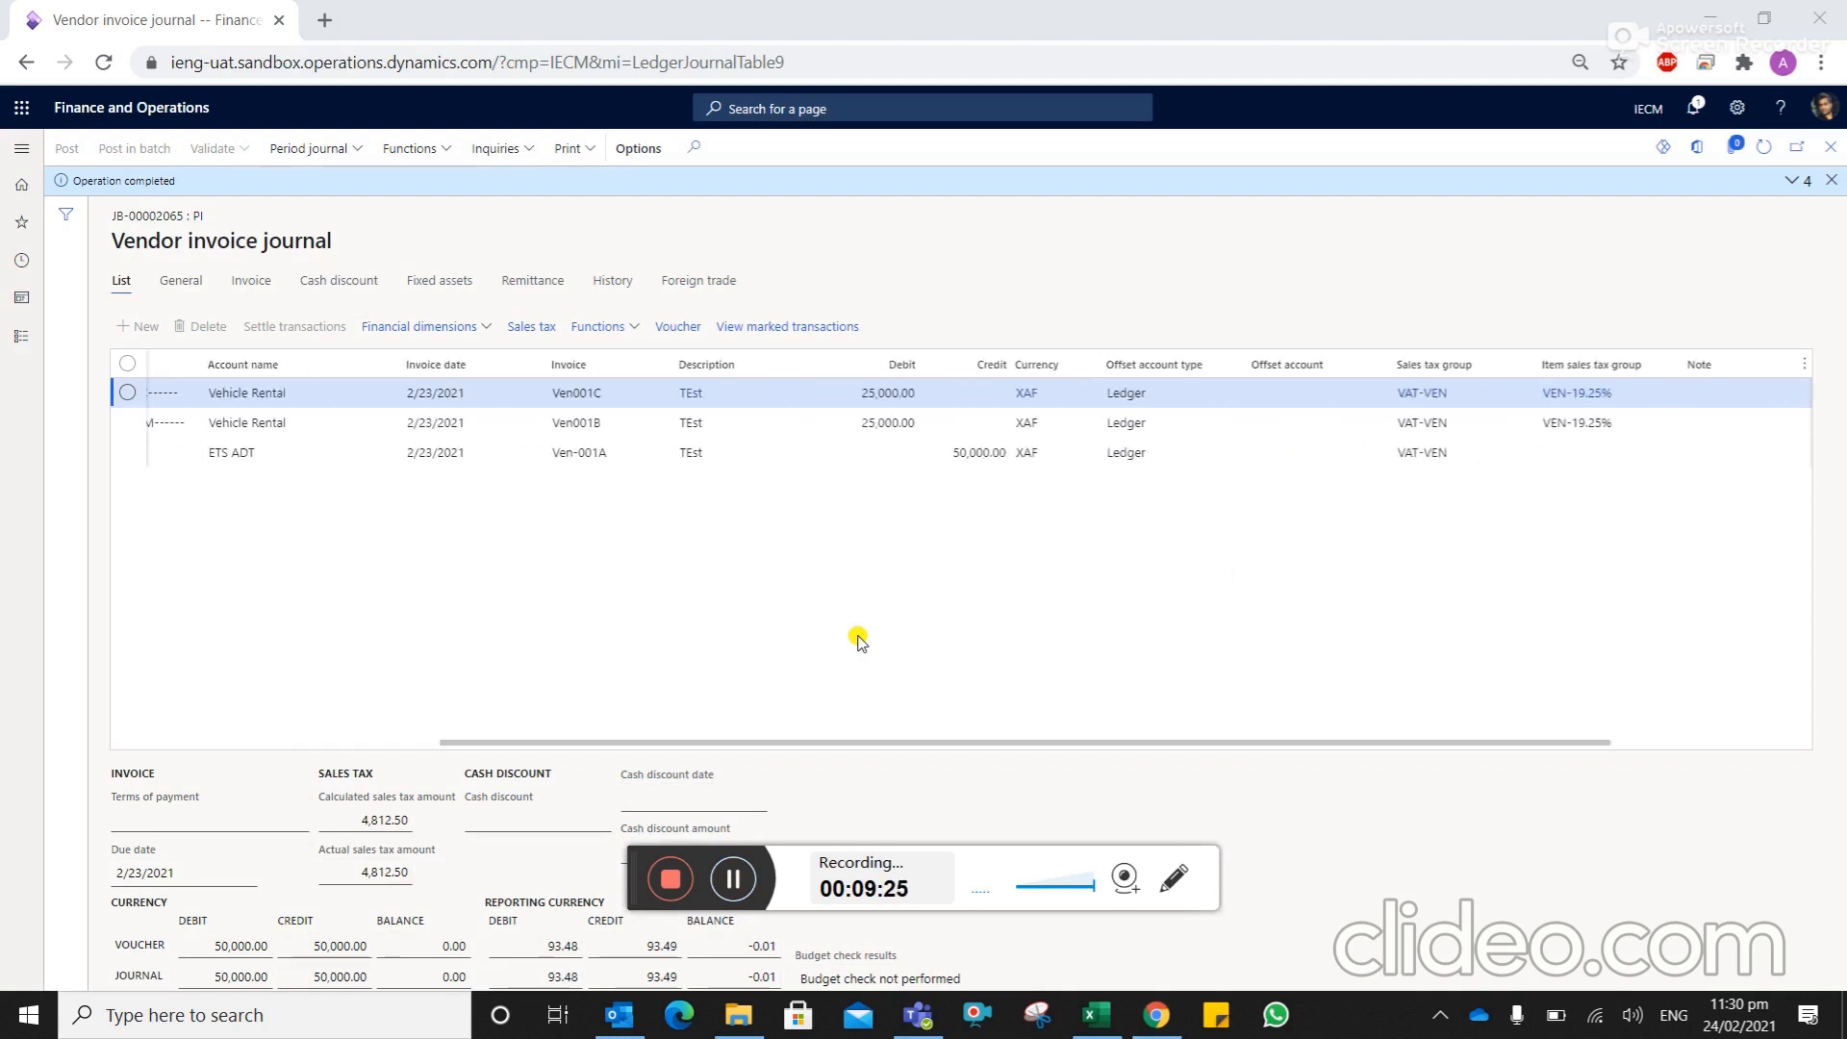
{"action": "scroll", "coordinate": [859, 643], "scroll_direction": "left", "scroll_amount": 6}
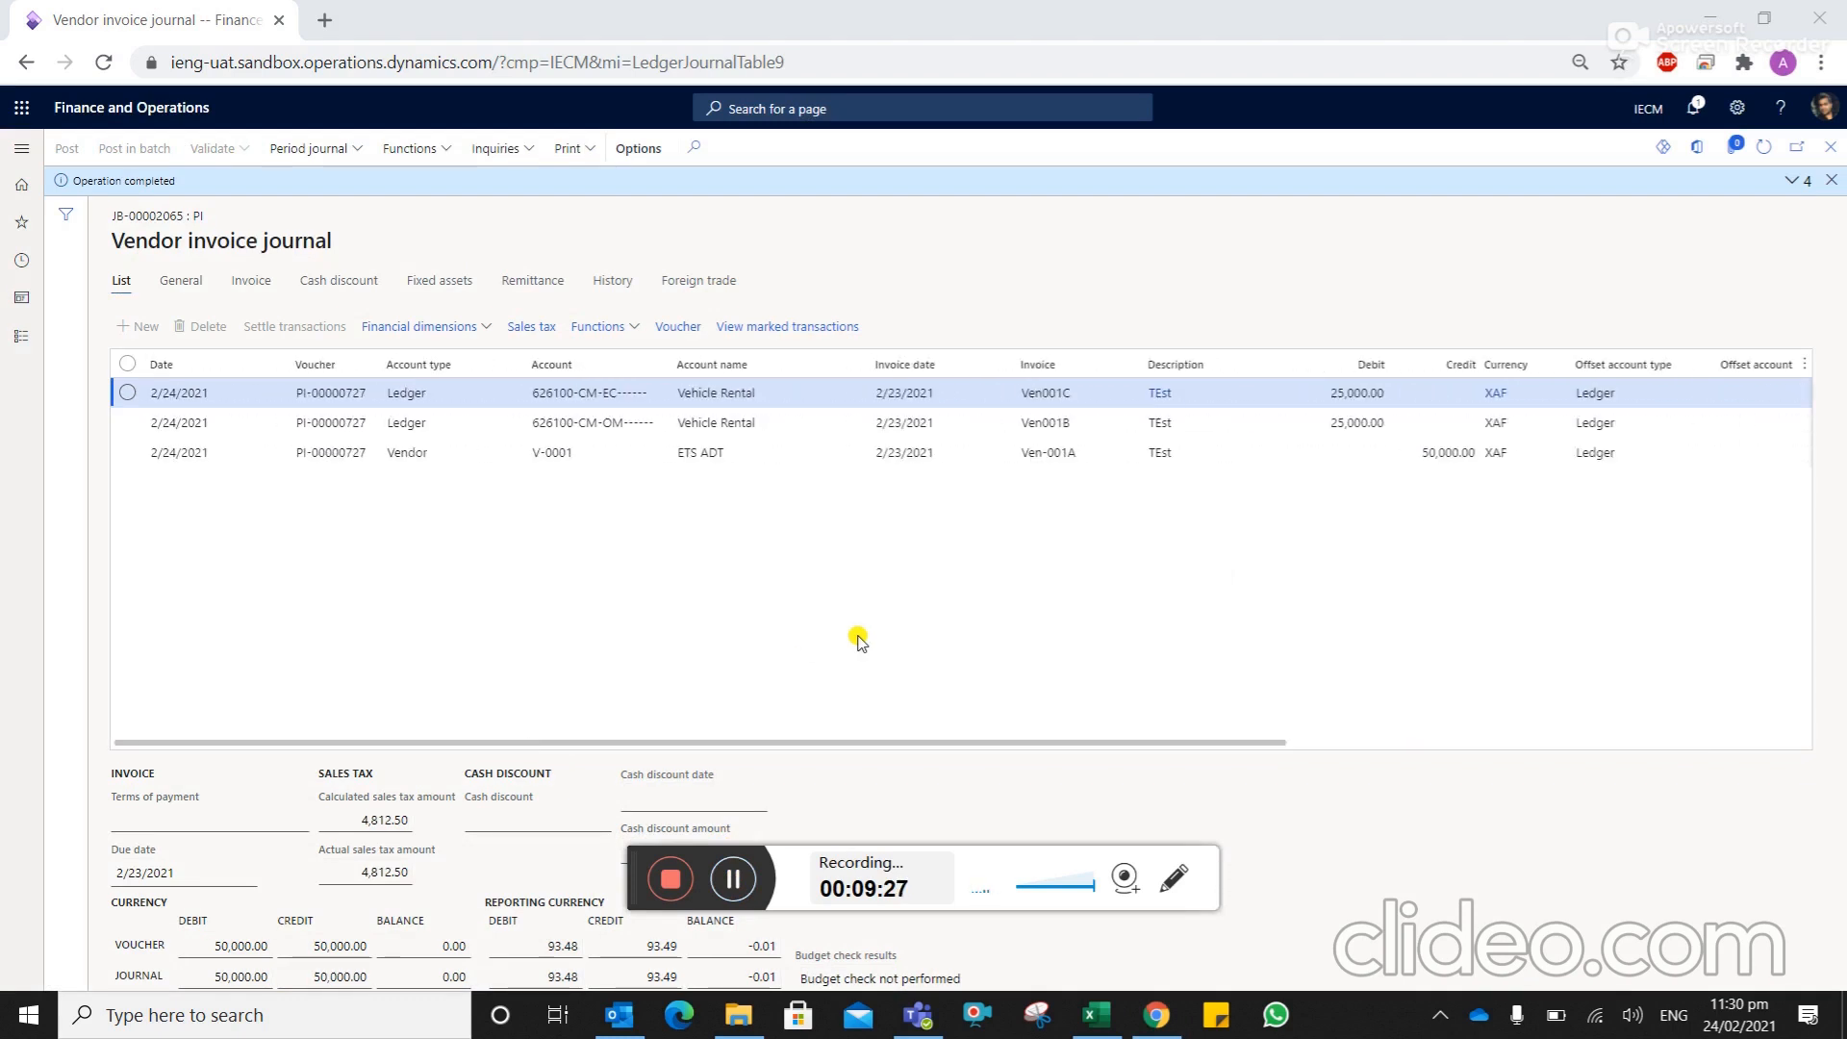